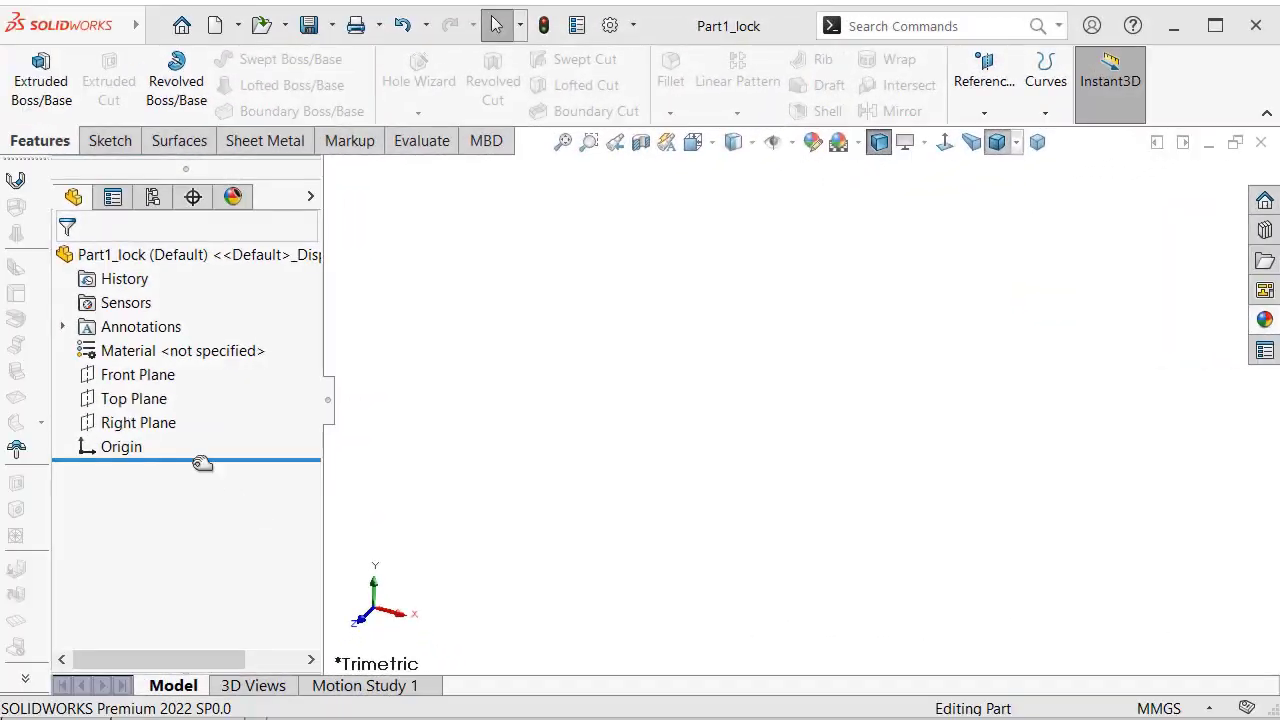
# Start a new sketch on the Right Plane.
pyautogui.click(148, 424)
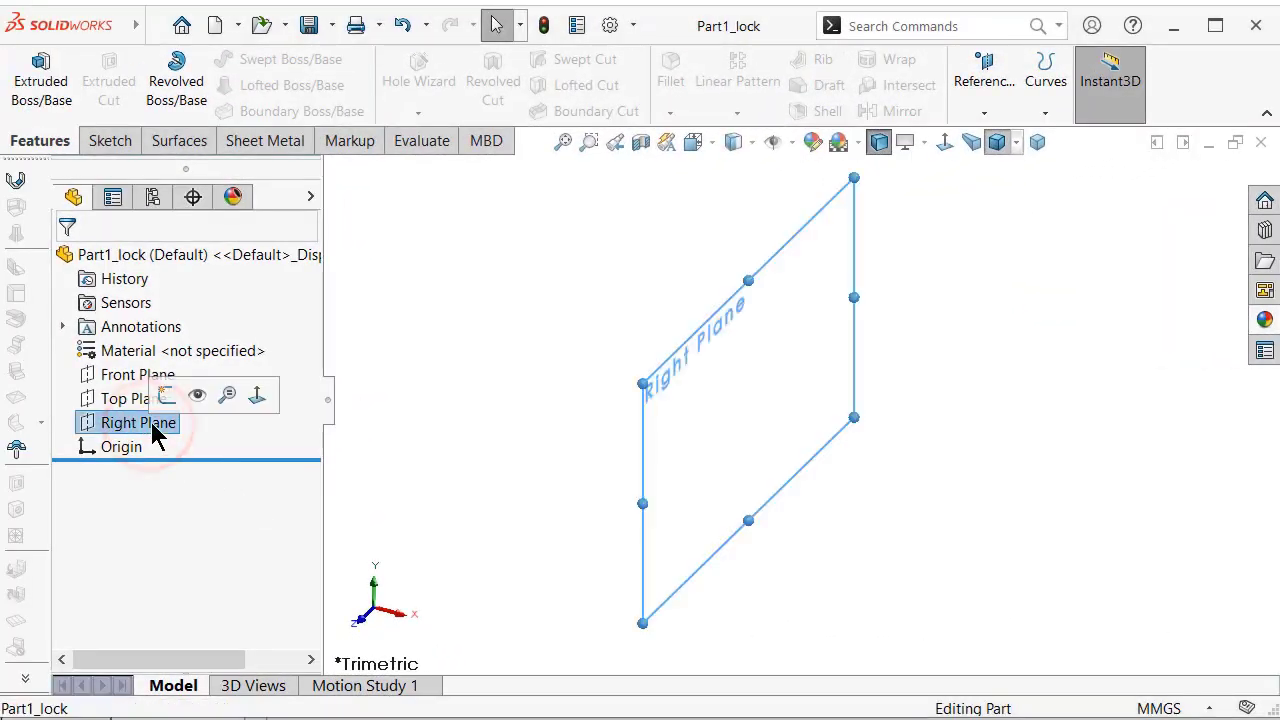
pyautogui.click(166, 400)
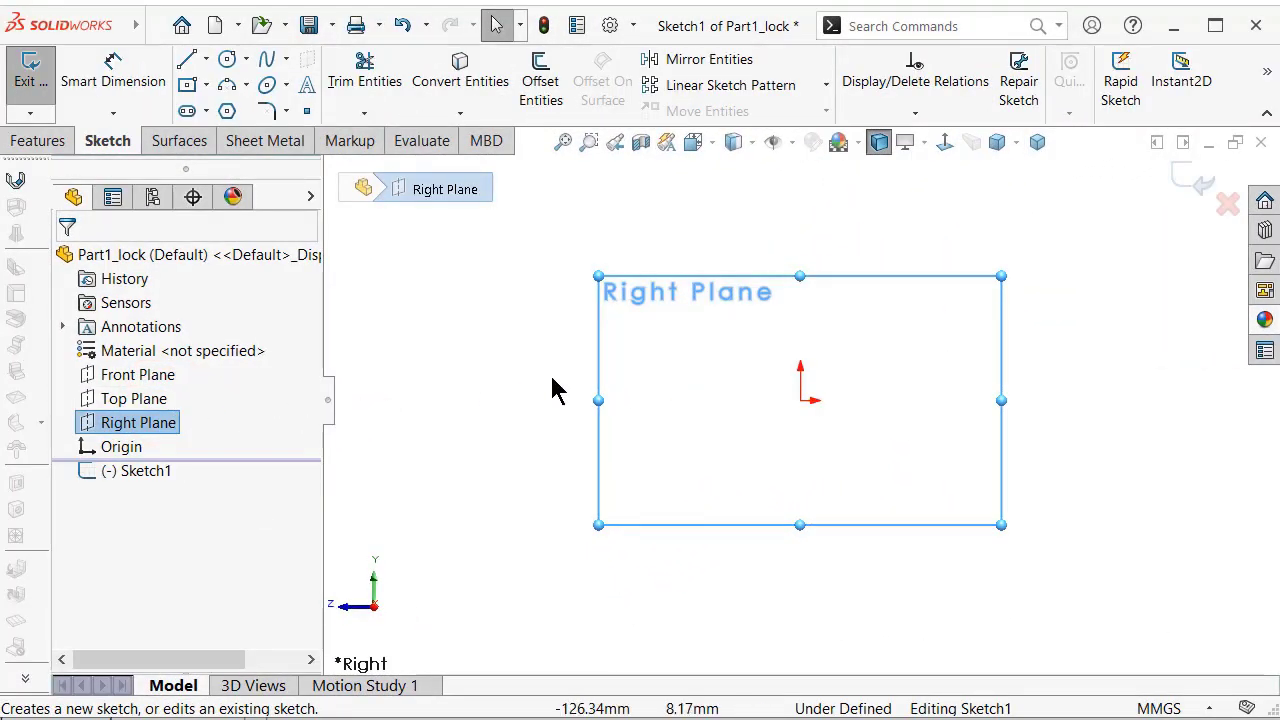
pyautogui.click(537, 350)
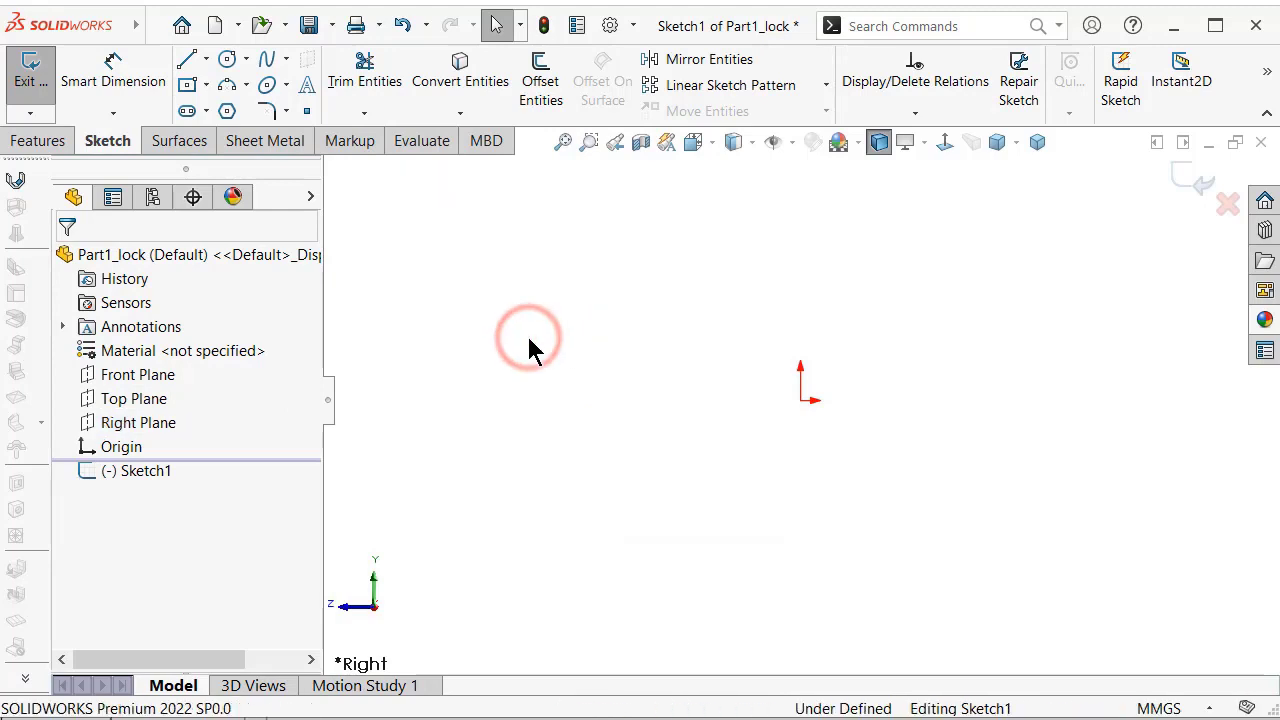
# Draw a corner rectangle from the origin and convert it to construction geometry.
pyautogui.press('s')
pyautogui.click(580, 404)
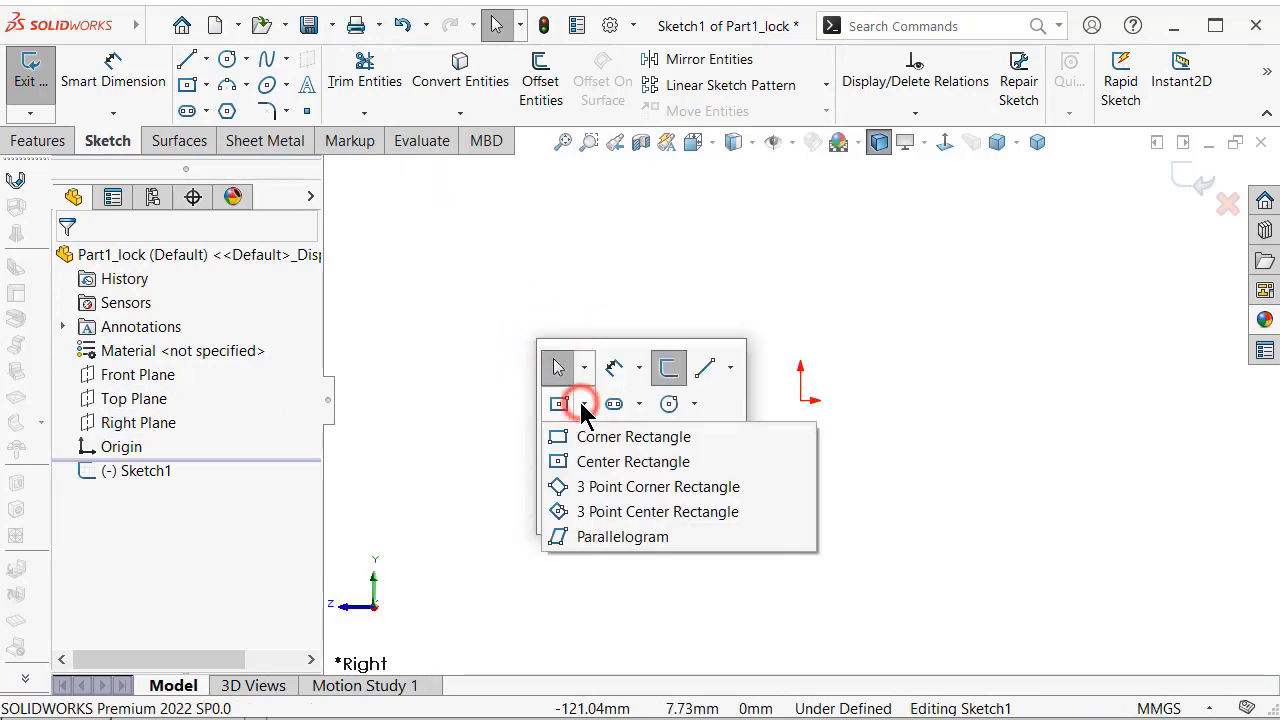
pyautogui.click(585, 437)
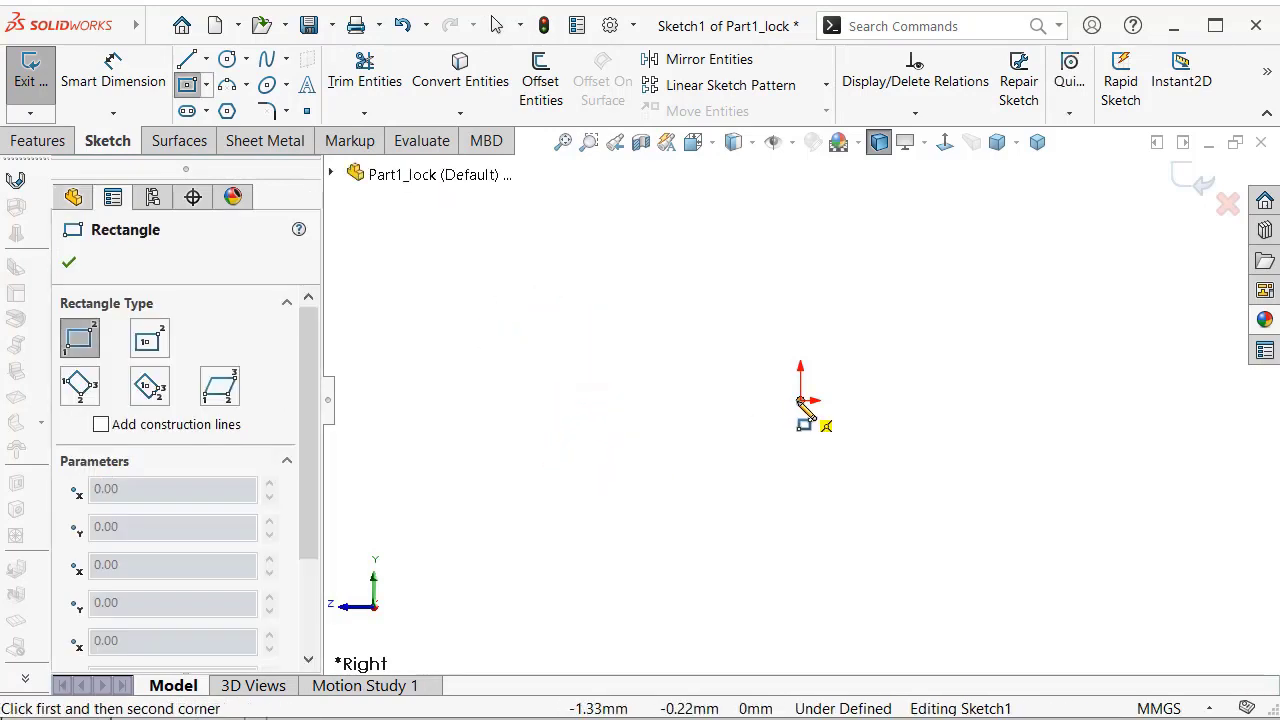
pyautogui.click(800, 399)
pyautogui.click(885, 246)
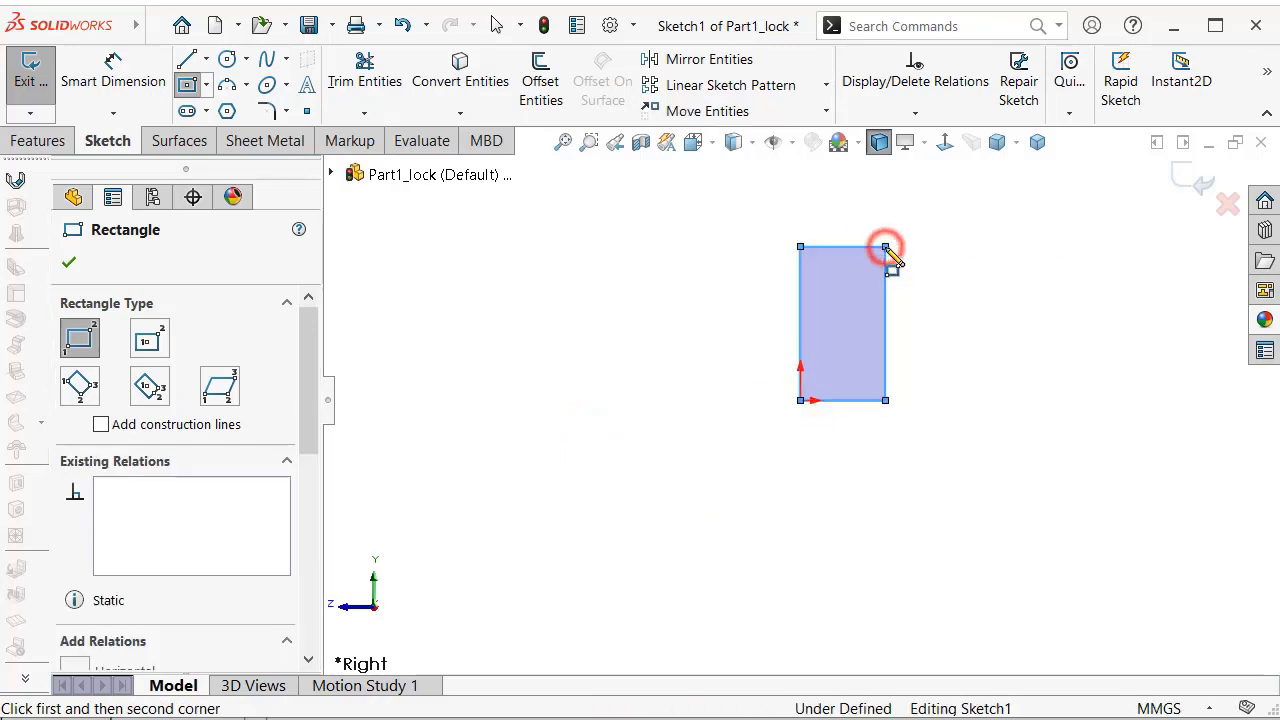
pyautogui.moveTo(308, 390); pyautogui.dragTo(194, 534)
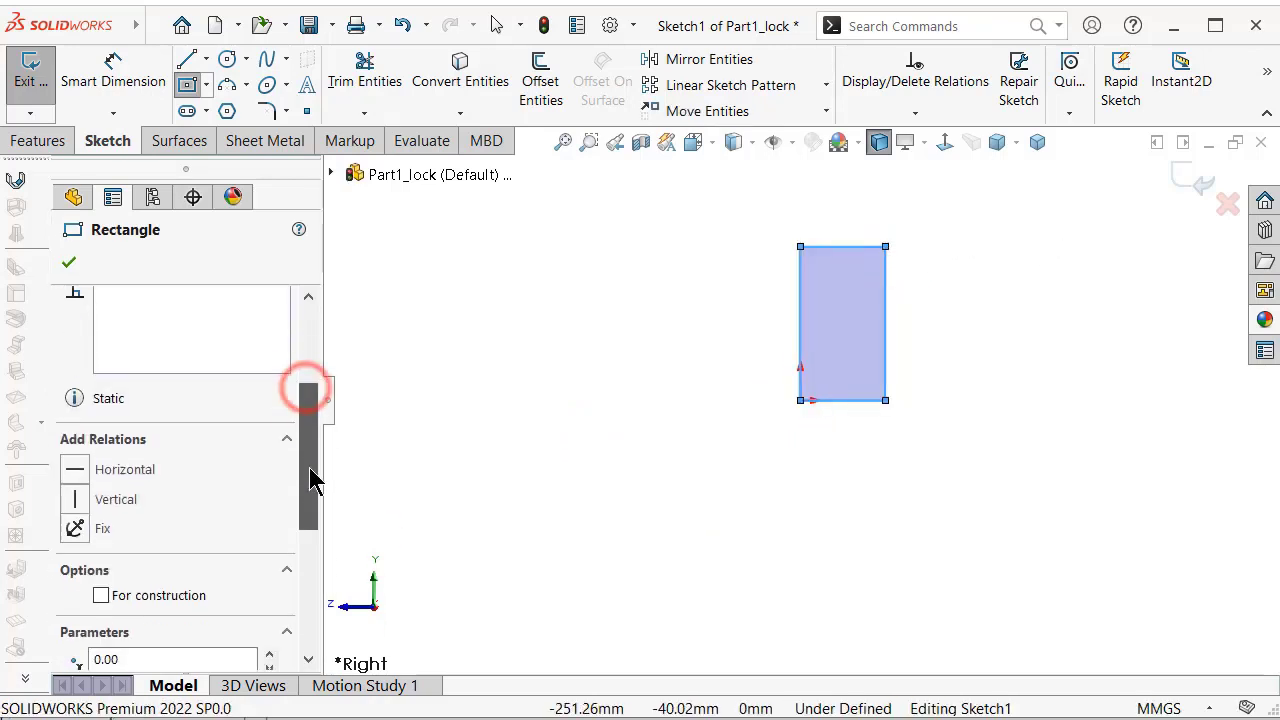
pyautogui.click(101, 563)
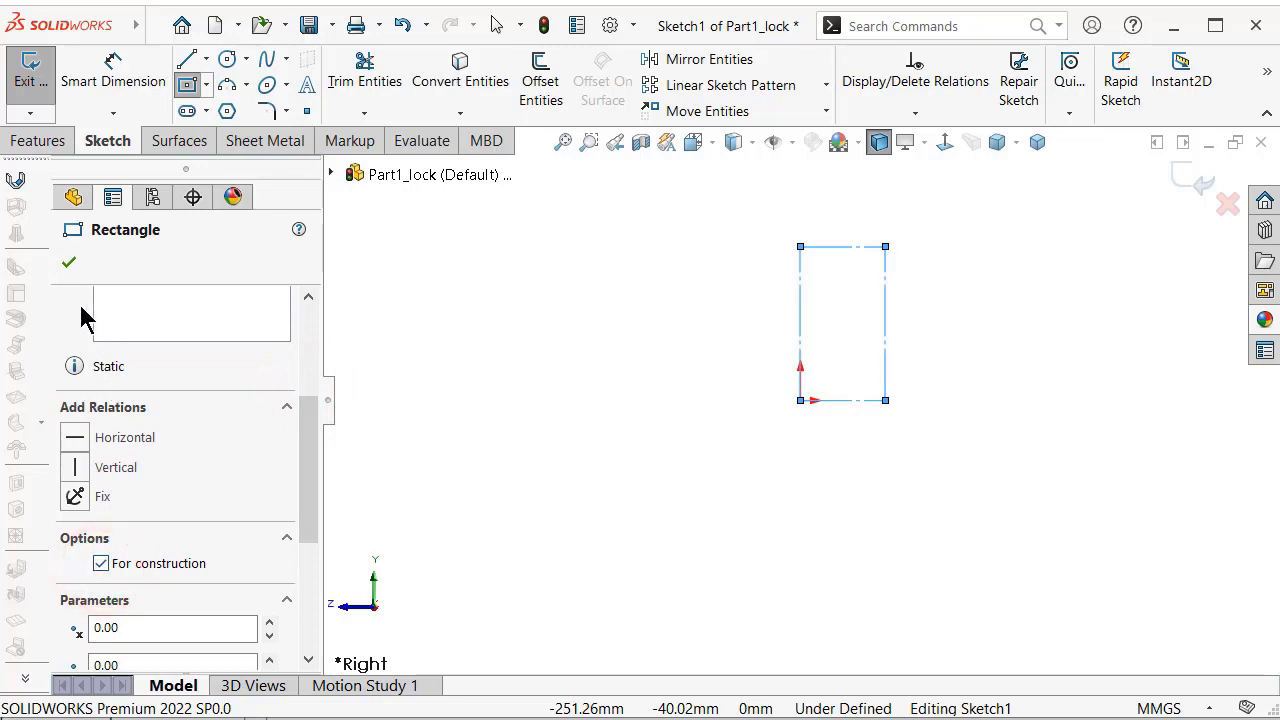
pyautogui.click(70, 262)
pyautogui.click(666, 343)
pyautogui.scroll(-2, 905, 323)
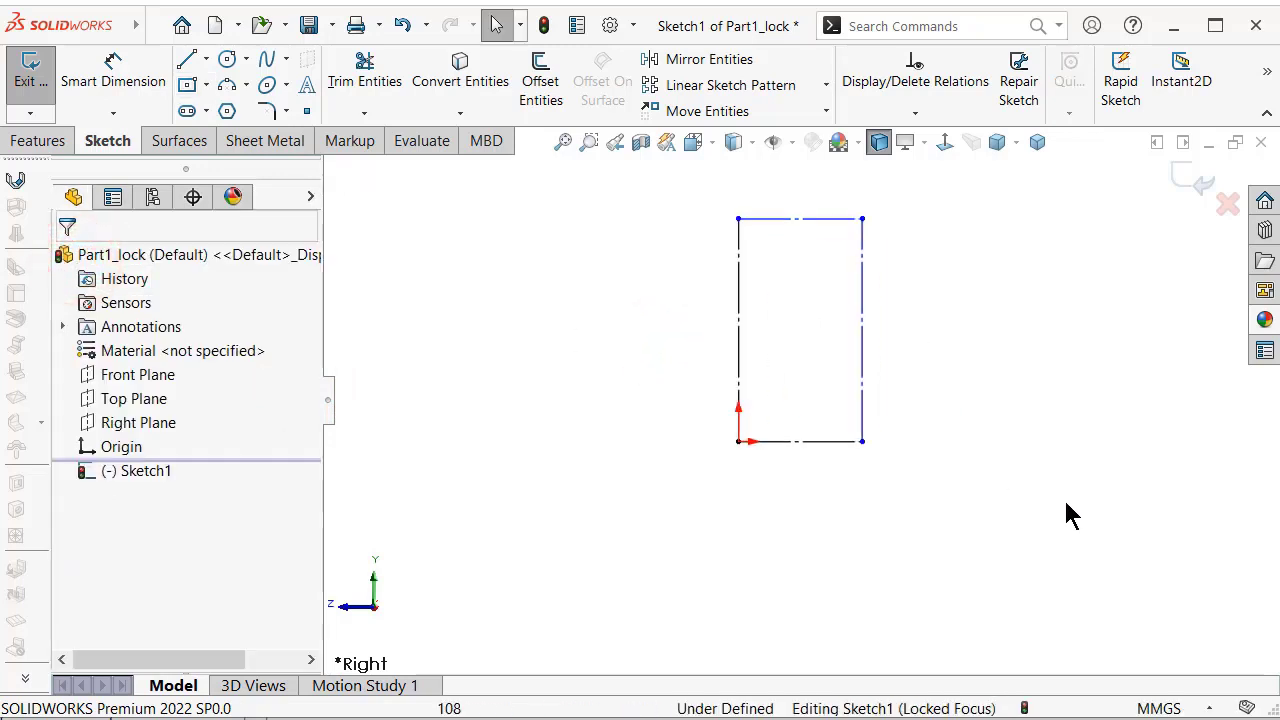
# Dimension the rectangle's bottom edge to 10.50 mm wide.
pyautogui.moveTo(1063, 497); pyautogui.dragTo(1048, 420, button='right')
pyautogui.click(828, 443)
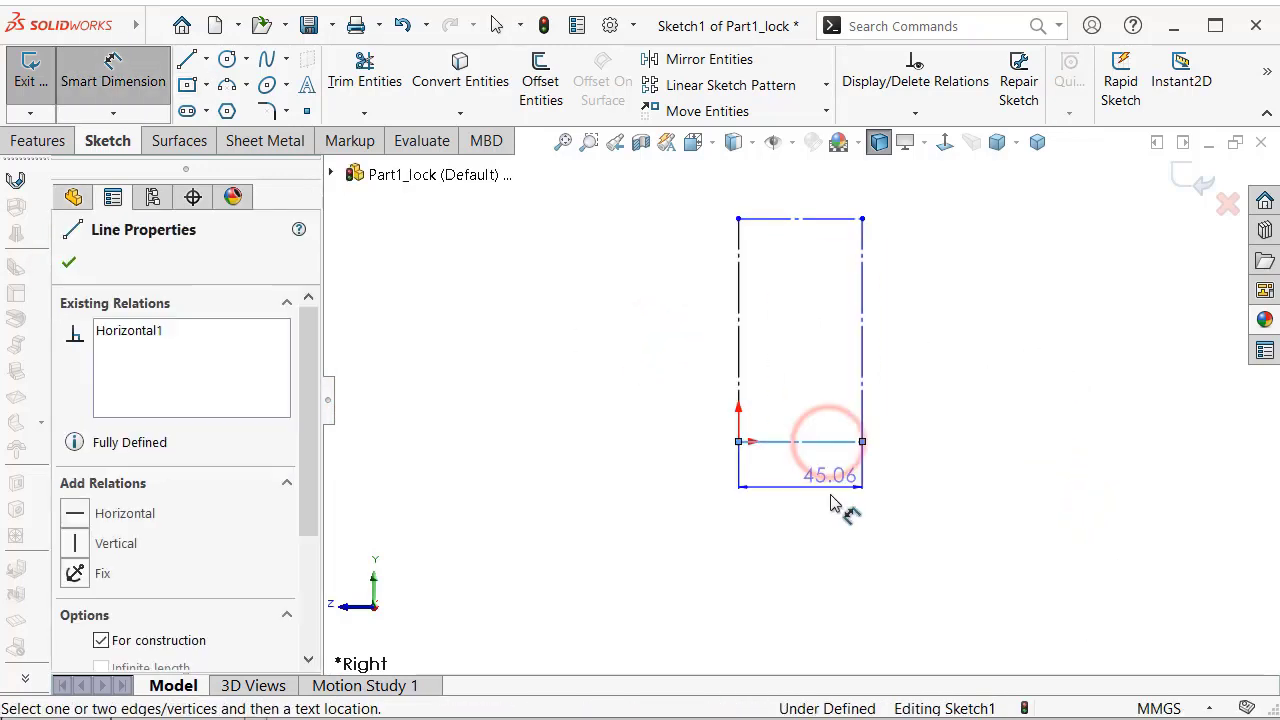
pyautogui.click(845, 556)
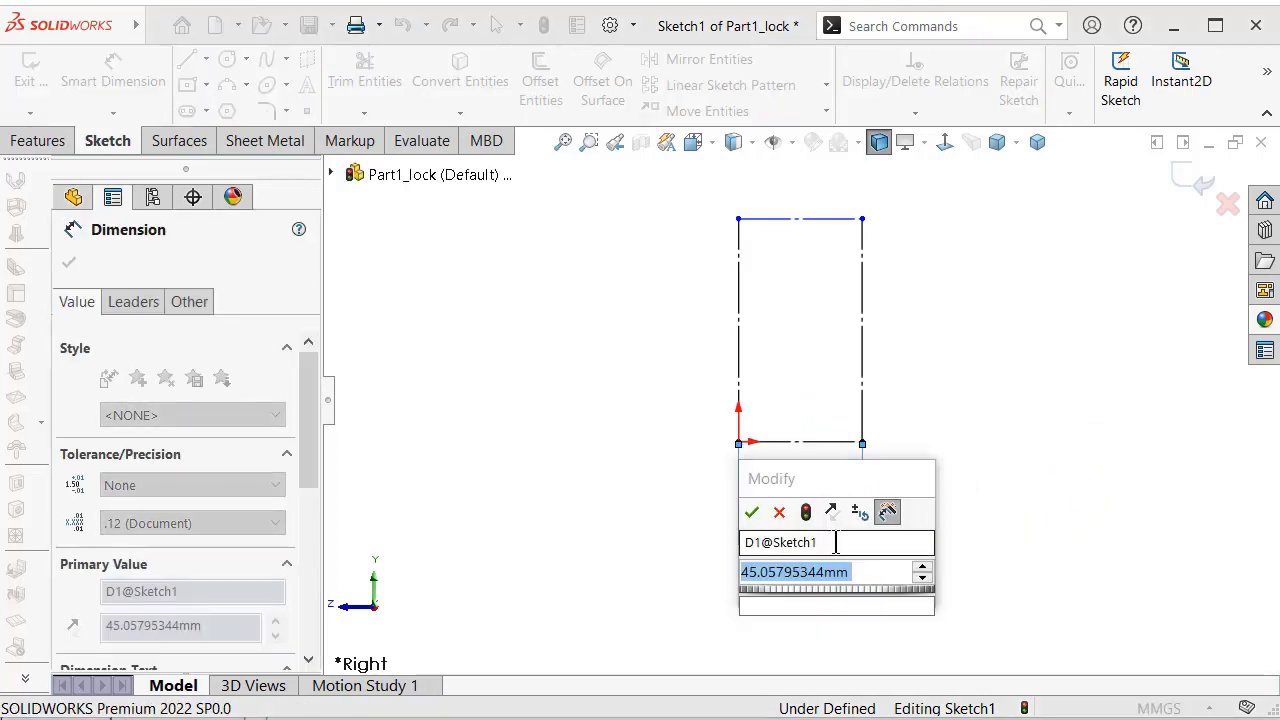
pyautogui.write('10,5')
pyautogui.press('Return')
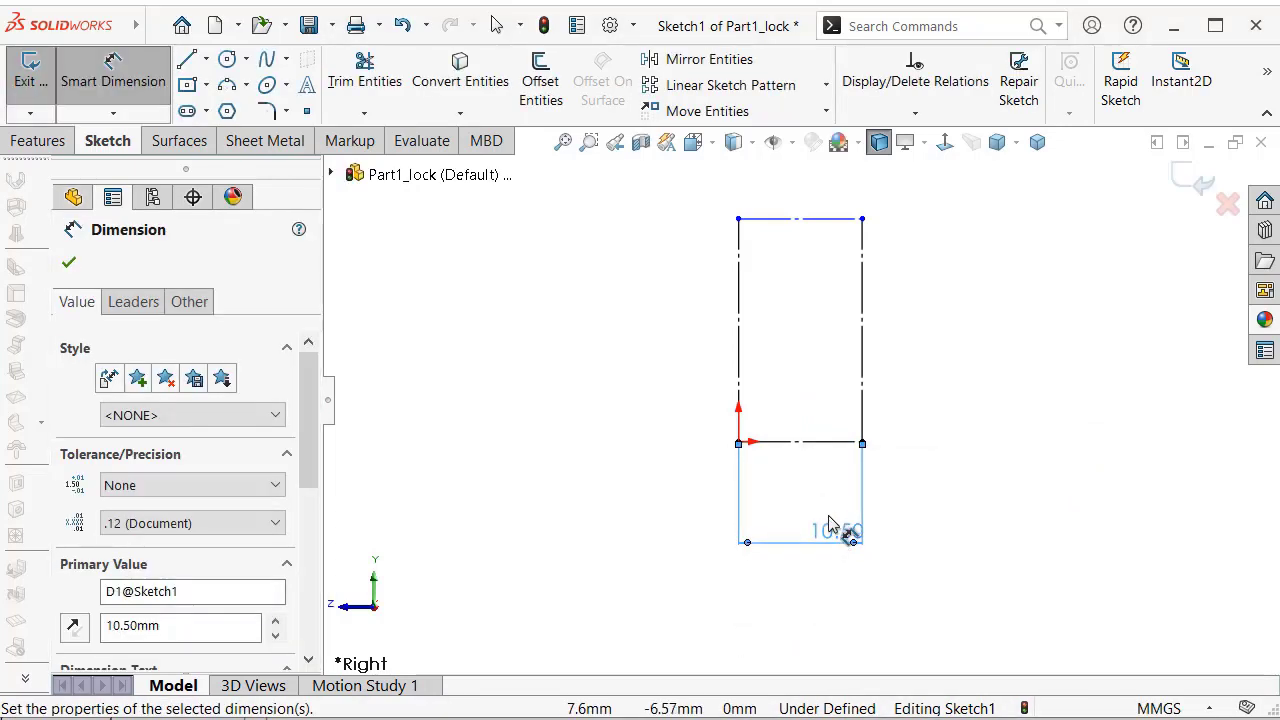
# Dimension the rectangle's vertical side to 19 mm tall.
pyautogui.click(740, 349)
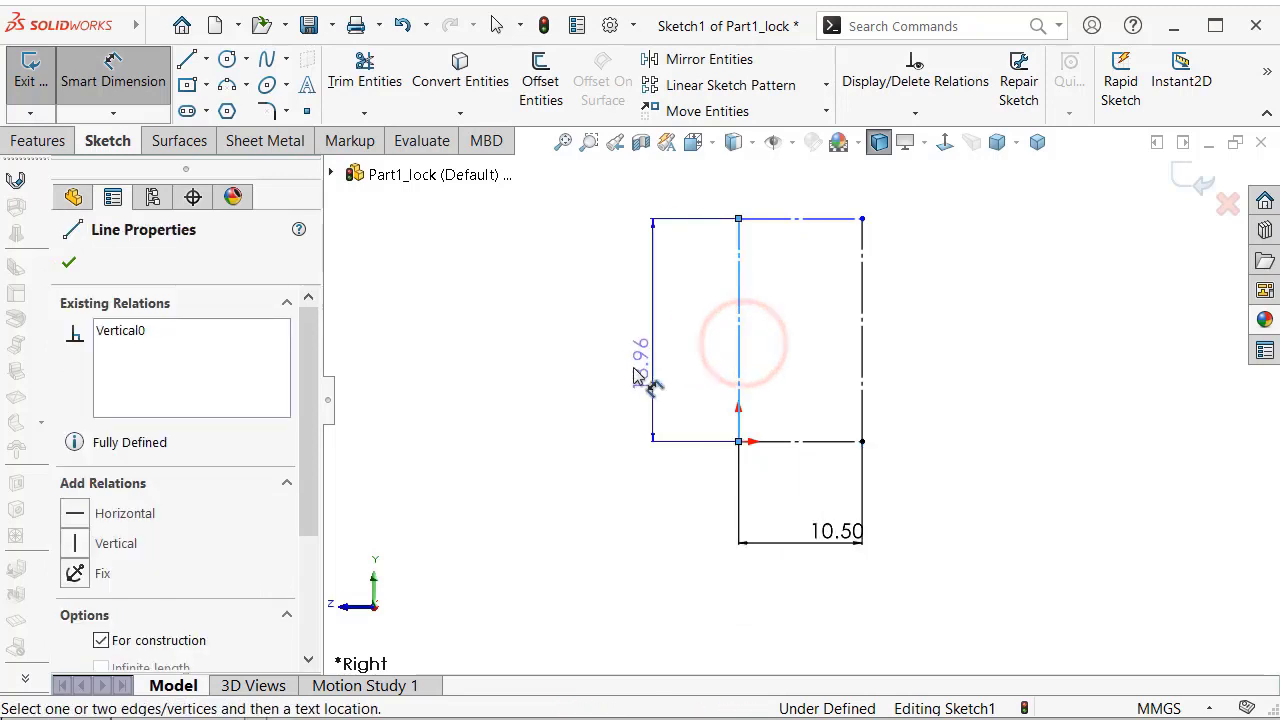
pyautogui.click(484, 394)
pyautogui.click(483, 393)
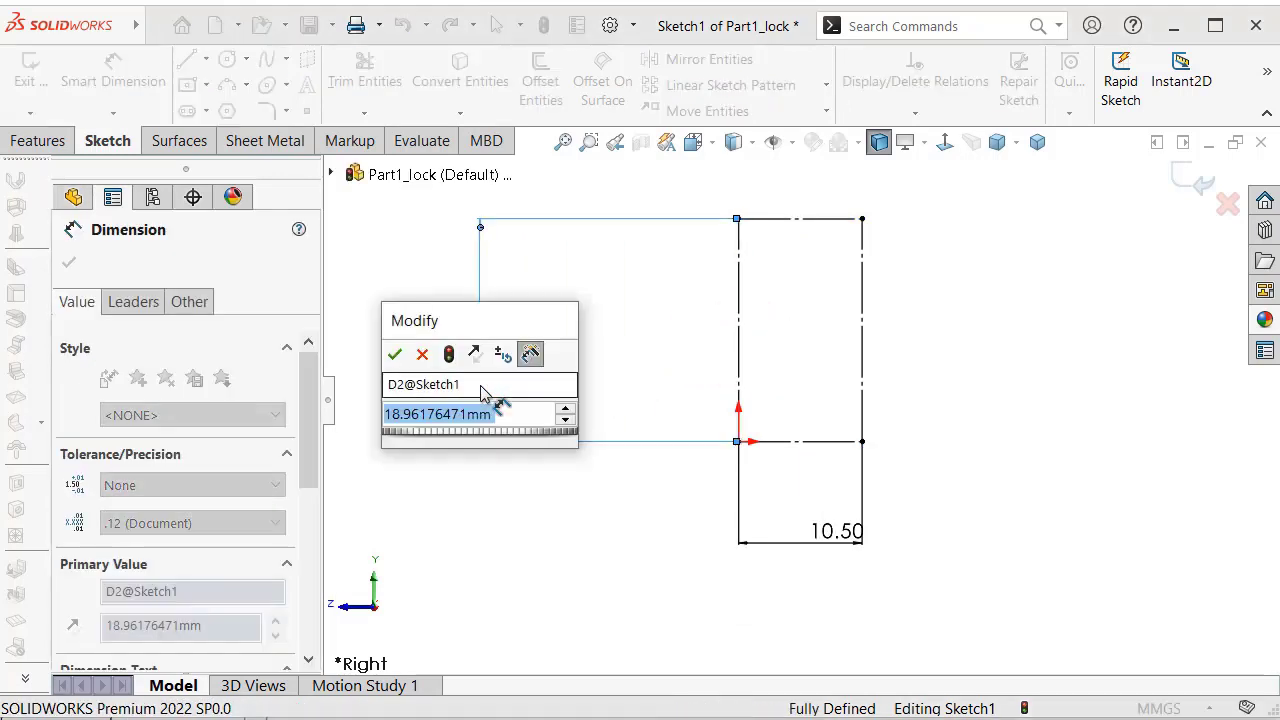
pyautogui.write('19')
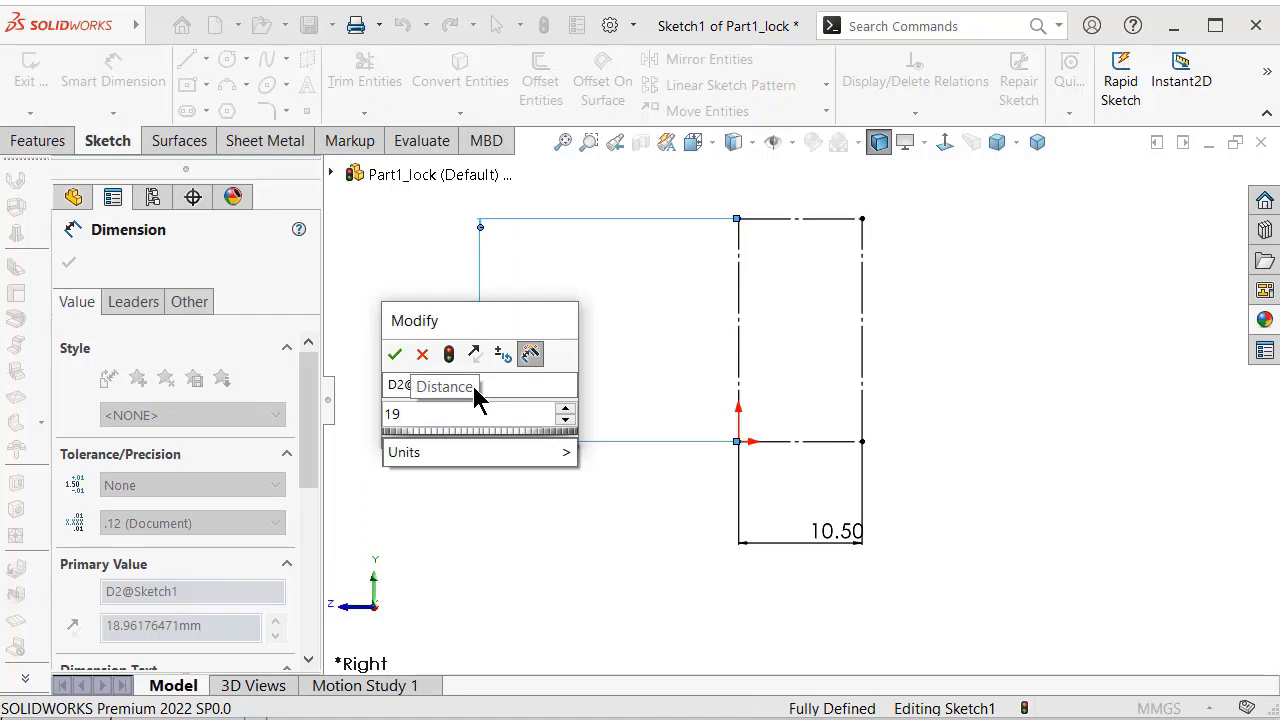
pyautogui.press('Return')
pyautogui.click(962, 277)
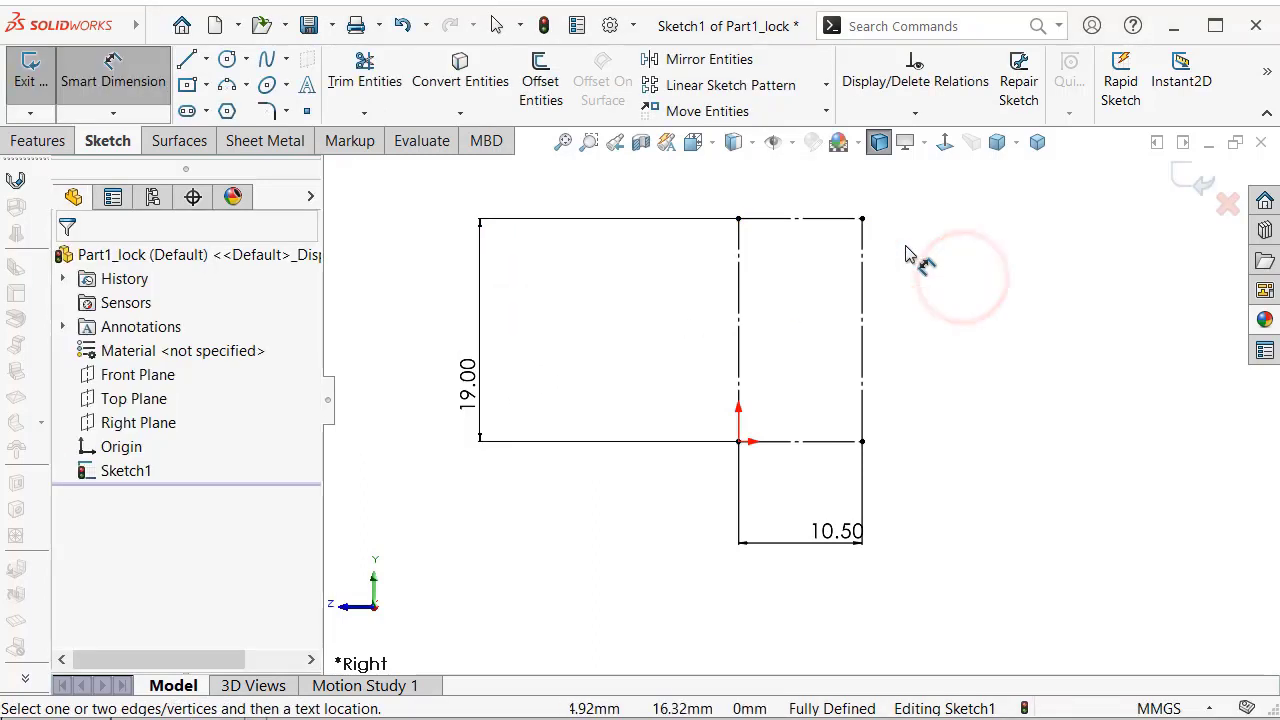
# Reposition the 10.50 width dimension label.
pyautogui.scroll(-1, 986, 249)
pyautogui.scroll(-1, 914, 251)
pyautogui.scroll(-2, 886, 248)
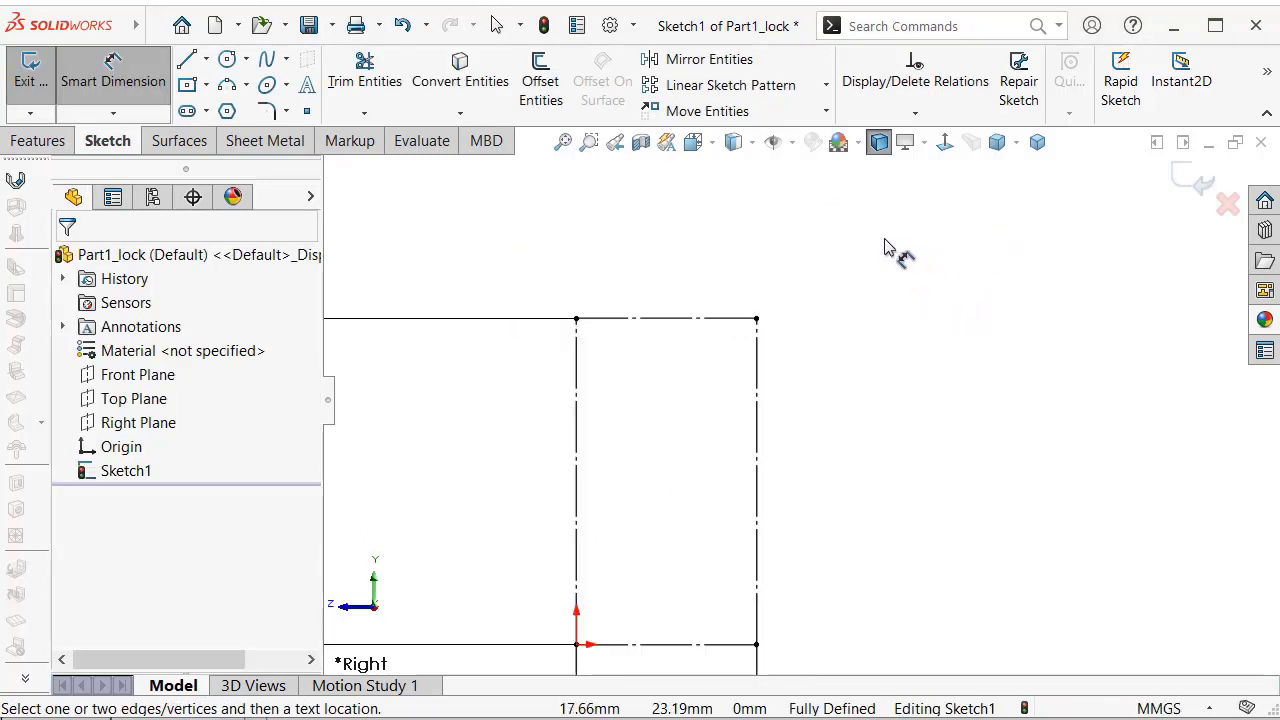
pyautogui.scroll(2, 855, 336)
pyautogui.moveTo(748, 662); pyautogui.dragTo(714, 667)
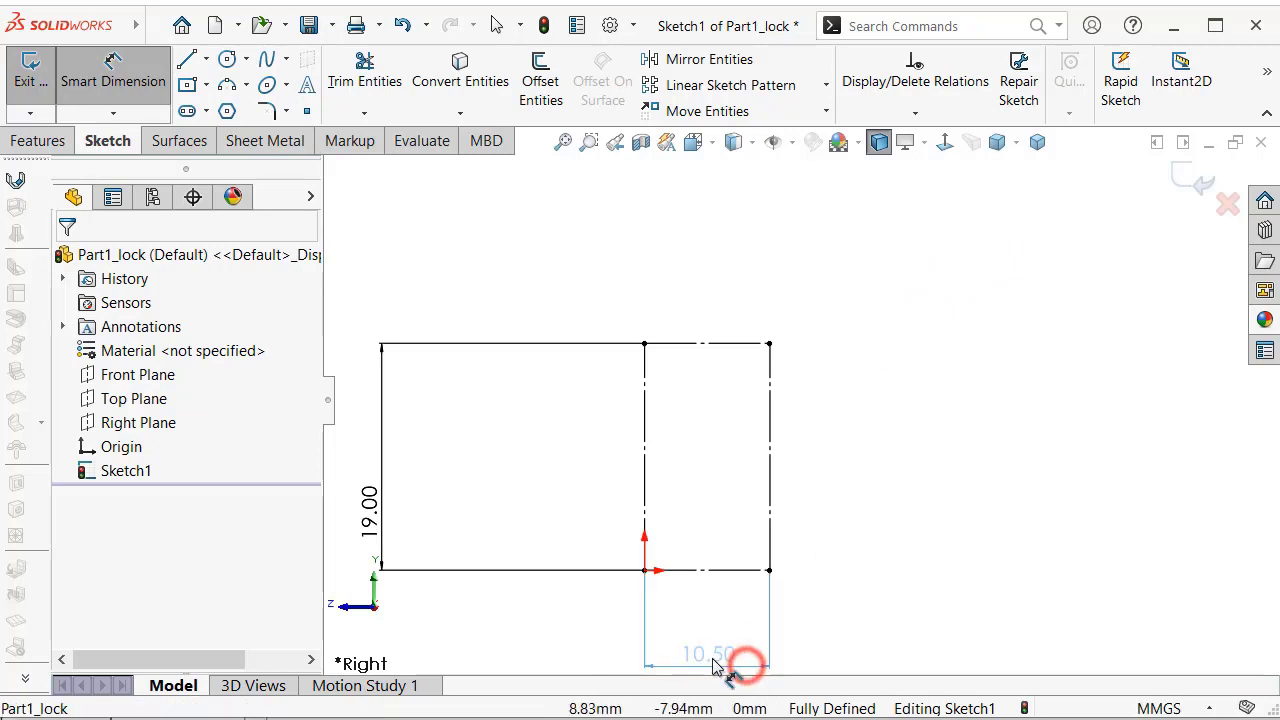
pyautogui.click(914, 466)
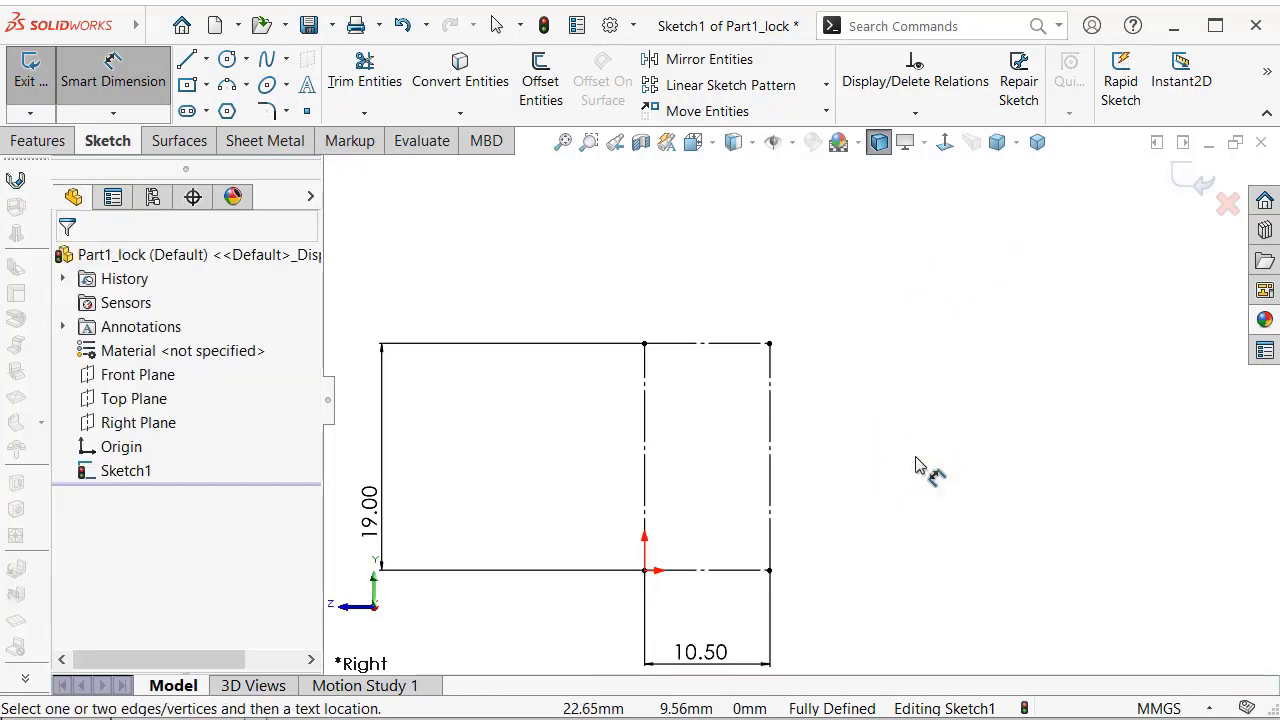
# From the rectangle's top-right corner, draw a short horizontal line, a diagonal drop and a horizontal run.
pyautogui.press('s')
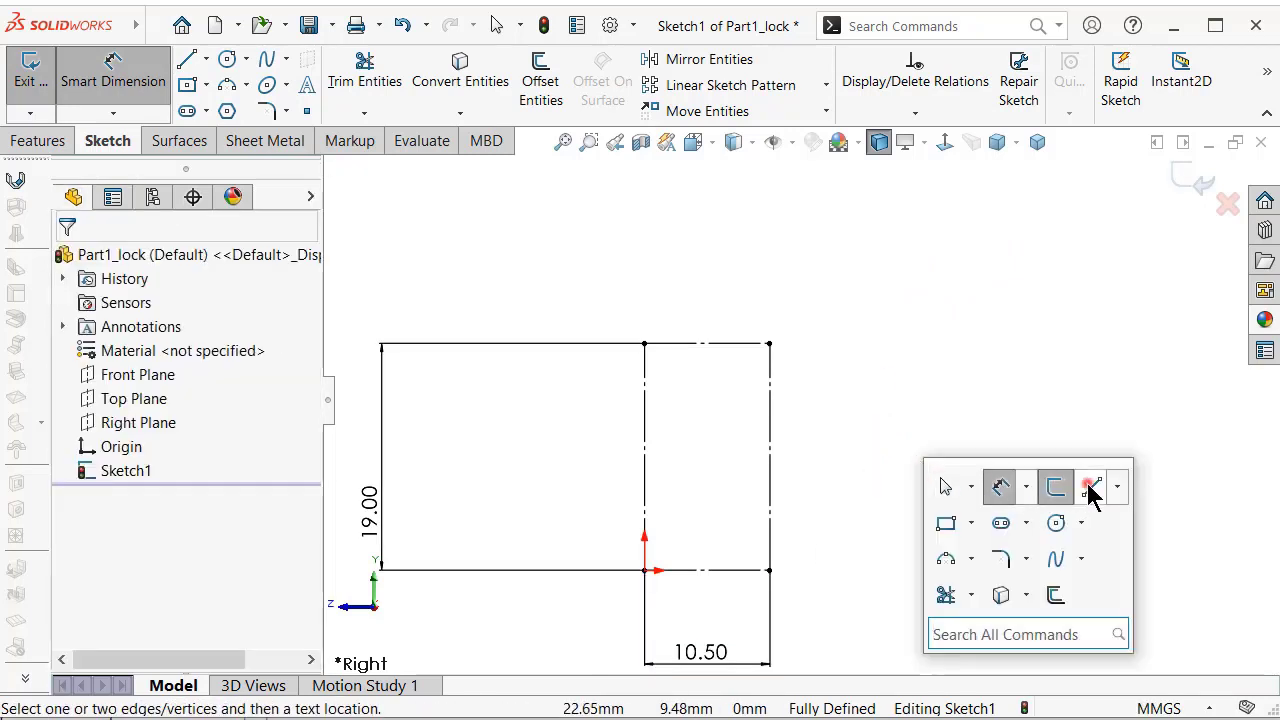
pyautogui.click(1088, 484)
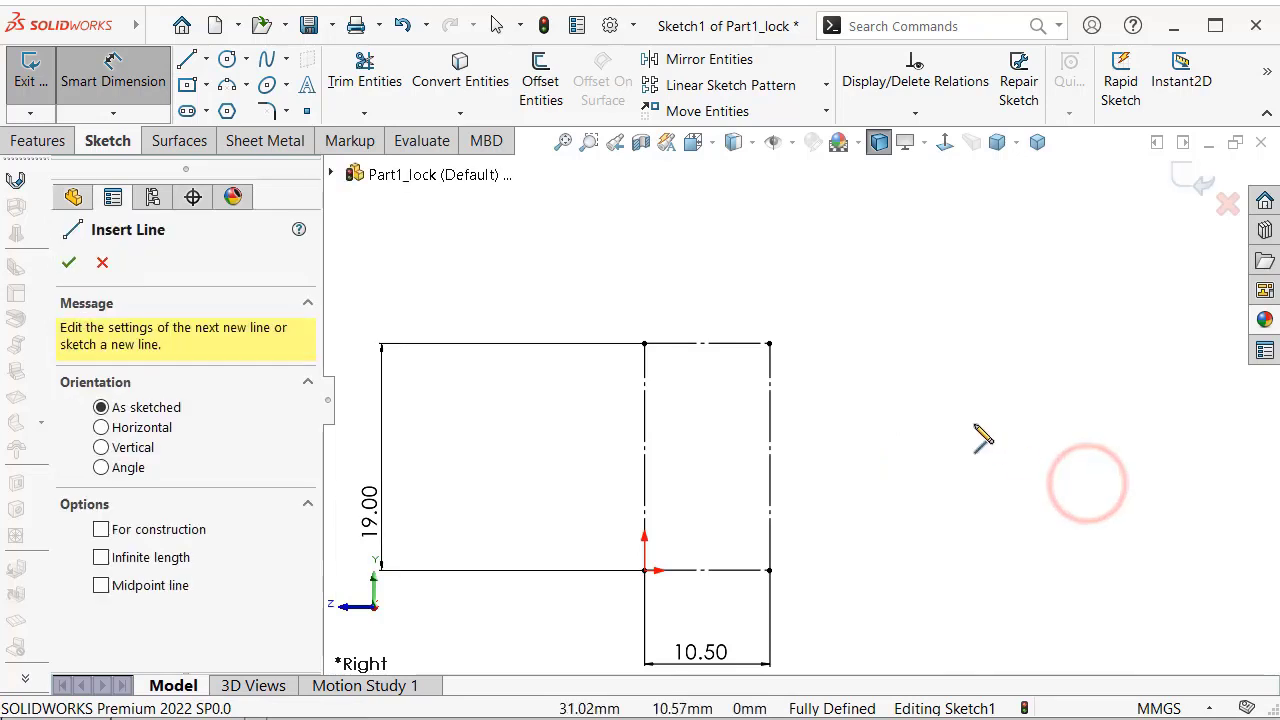
pyautogui.click(769, 344)
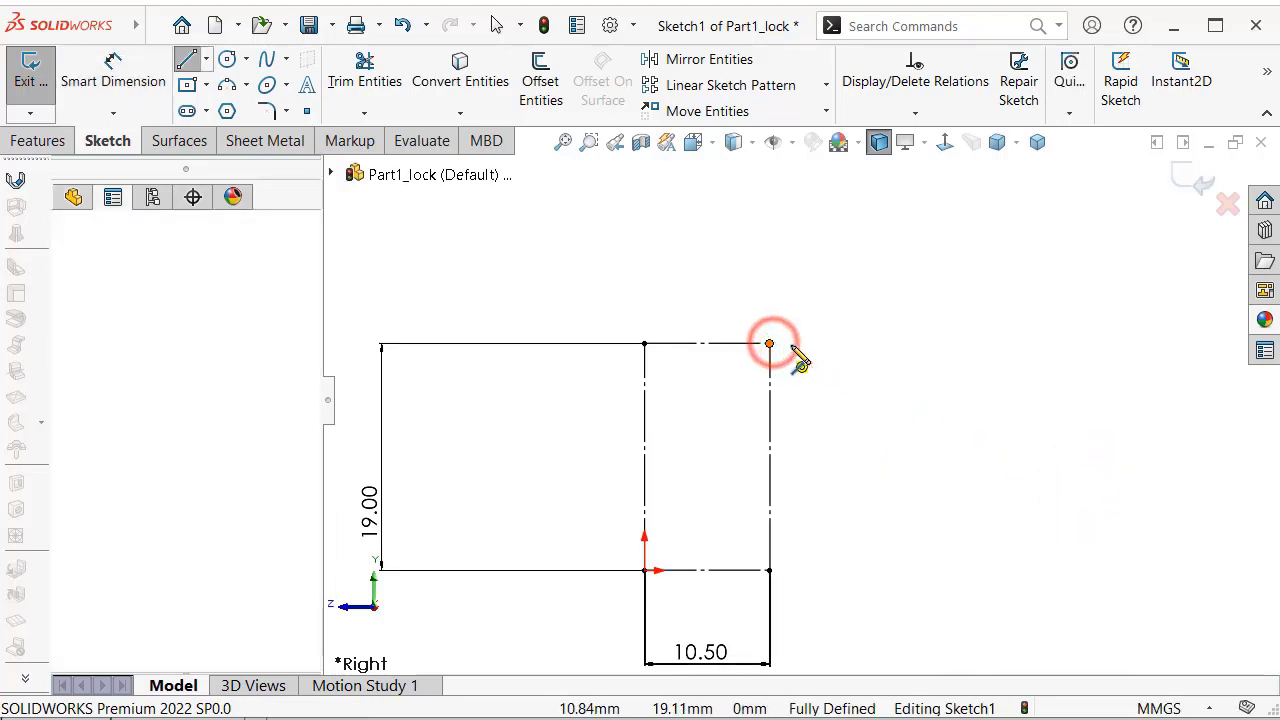
pyautogui.click(853, 344)
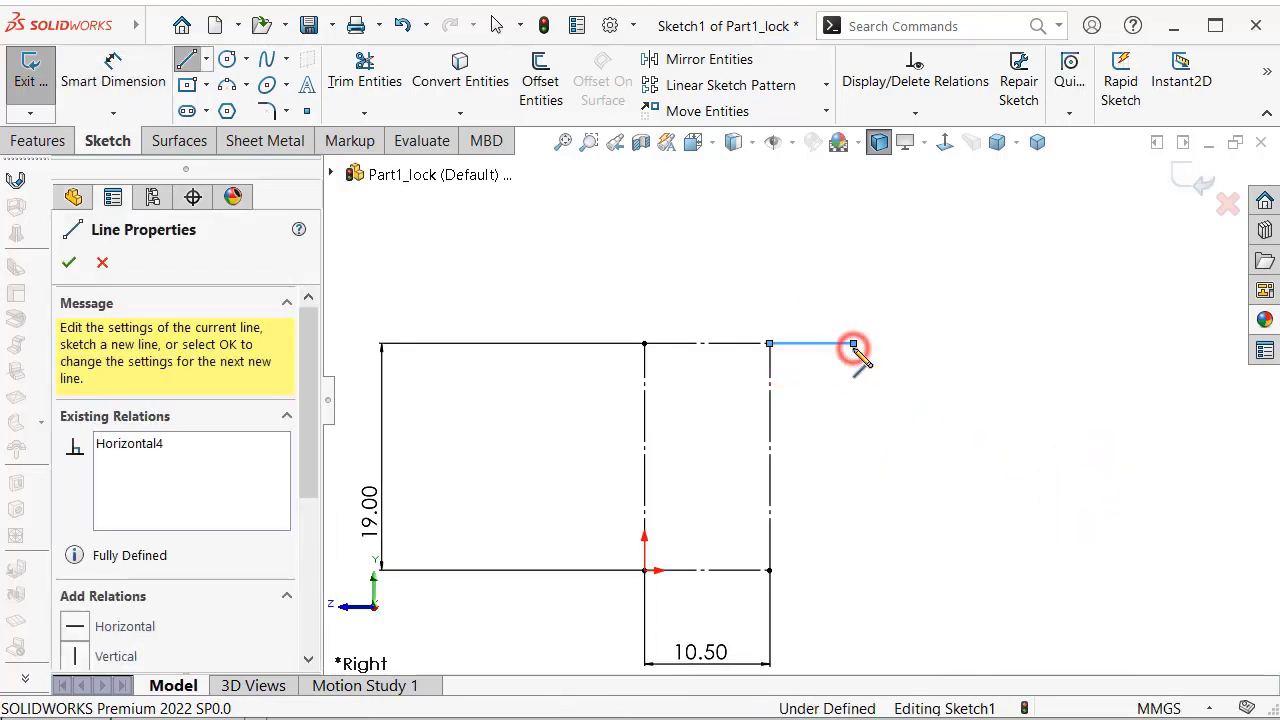
pyautogui.click(951, 483)
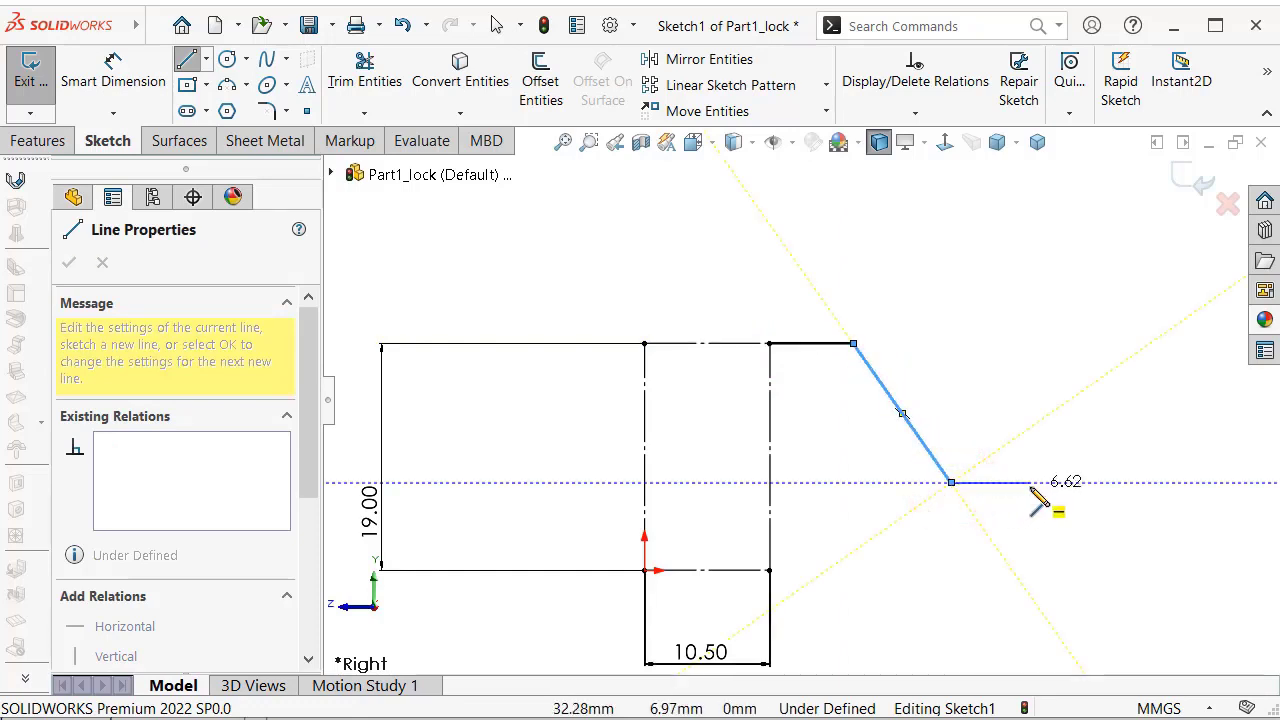
pyautogui.click(1031, 484)
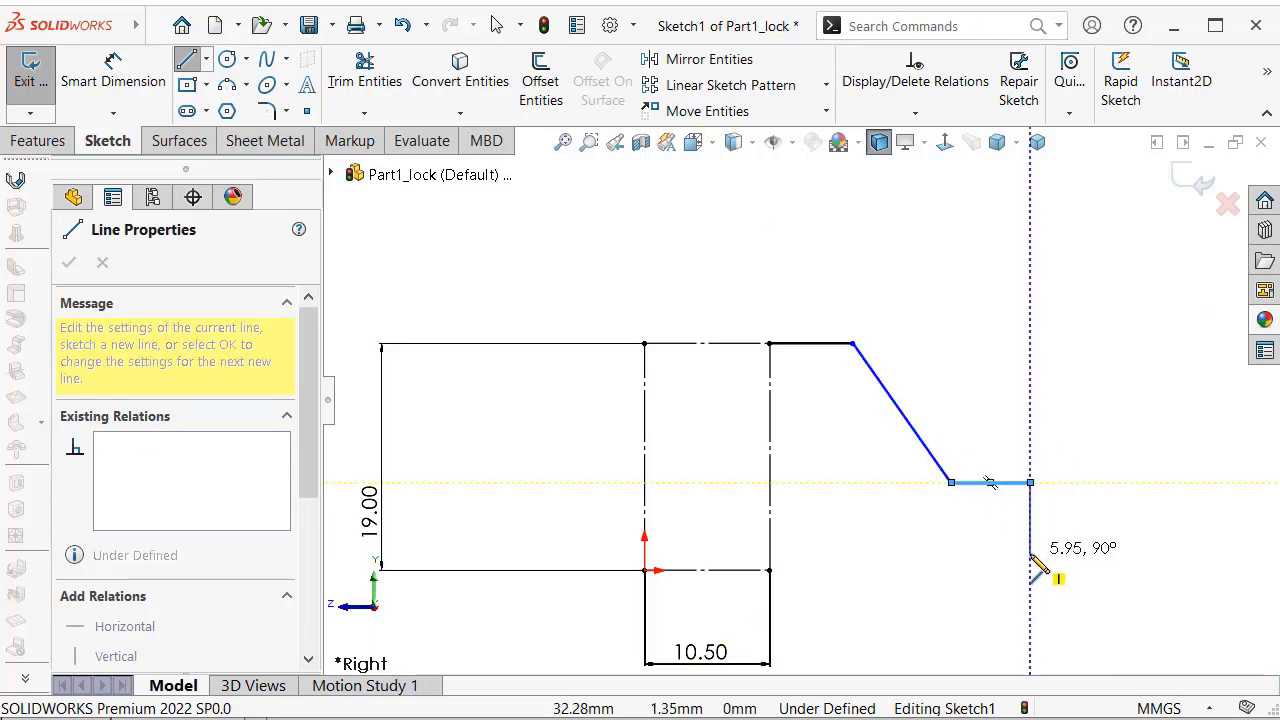
# Continue the chain with stepped vertical and horizontal segments down and left, then end it.
pyautogui.click(1030, 553)
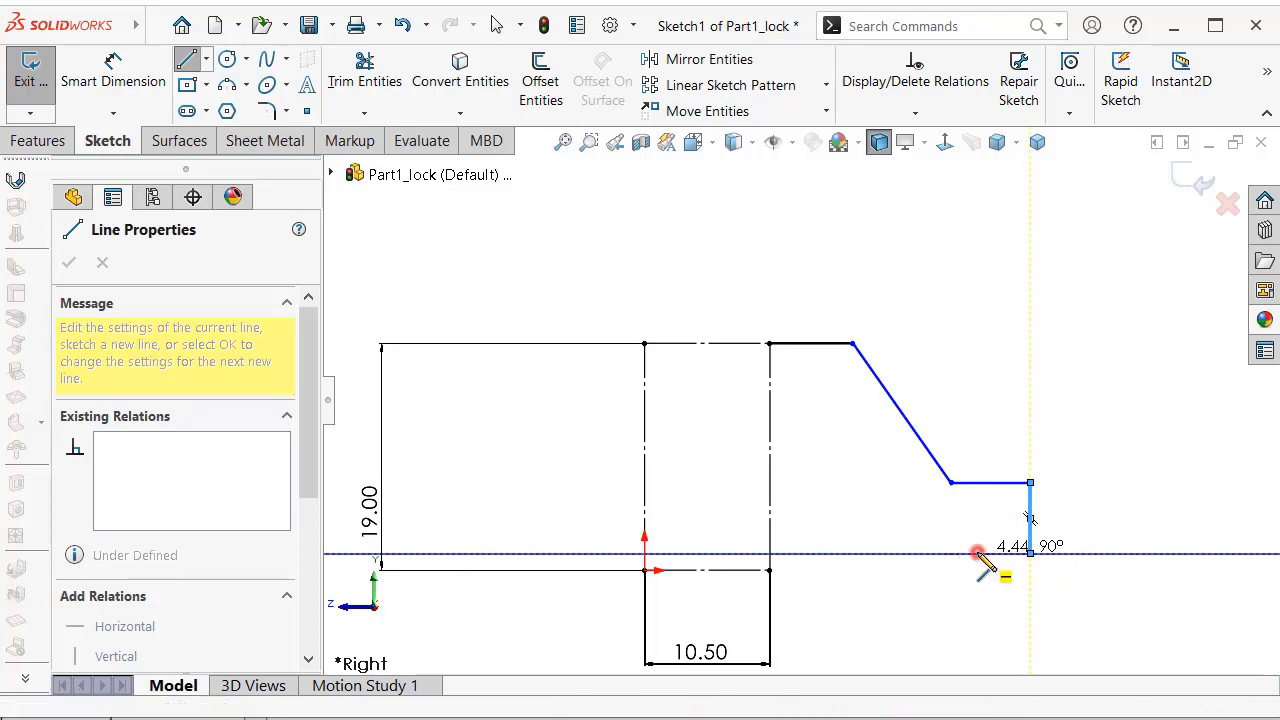
pyautogui.click(977, 553)
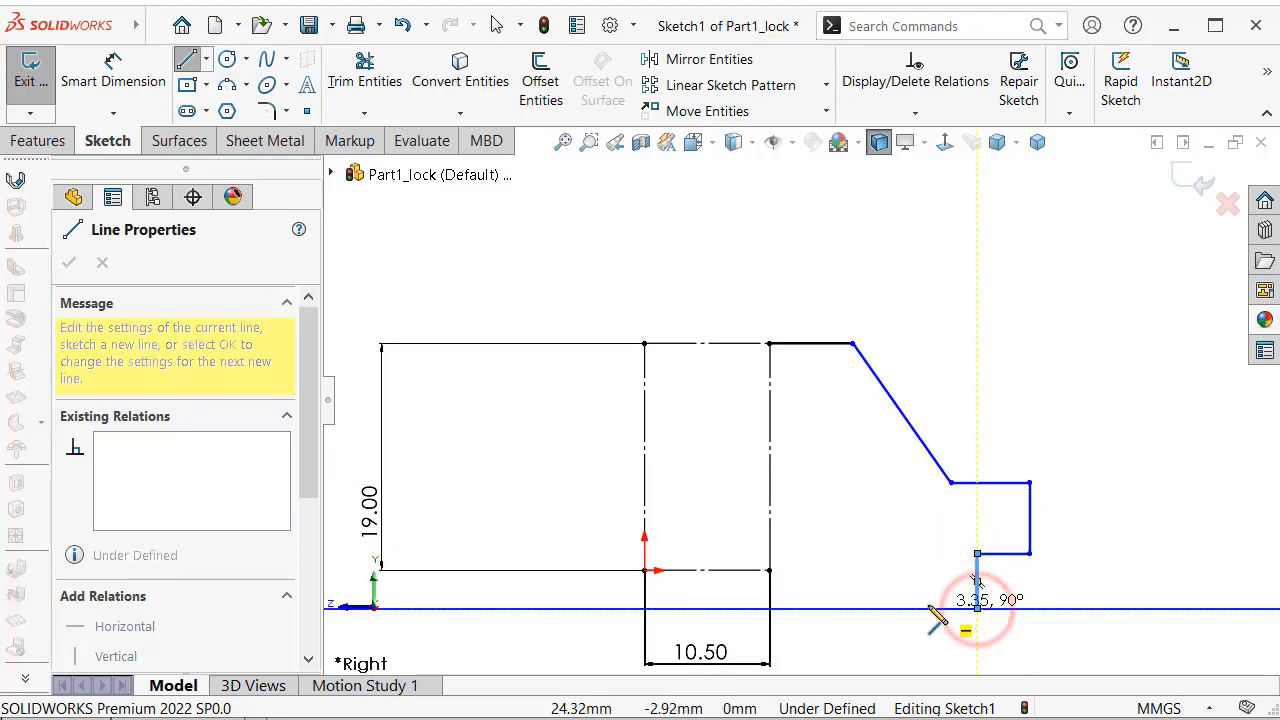
pyautogui.click(922, 607)
pyautogui.scroll(-1, 905, 560)
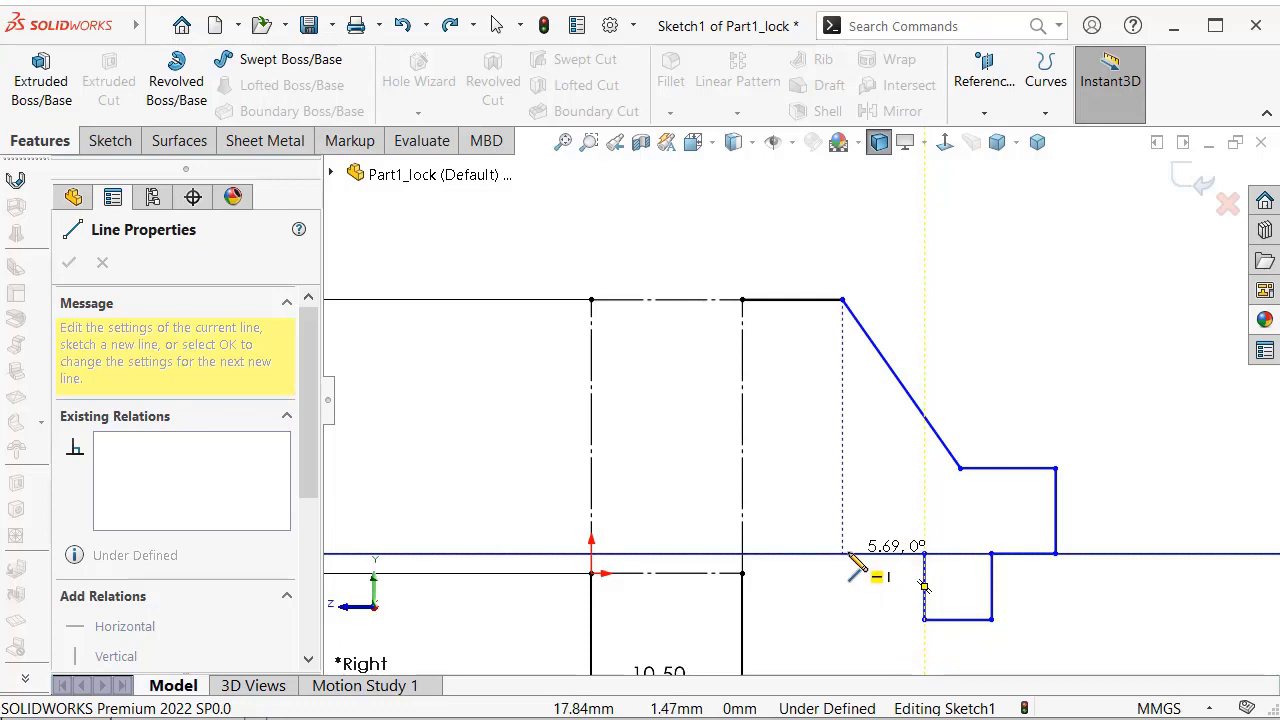
pyautogui.click(858, 553)
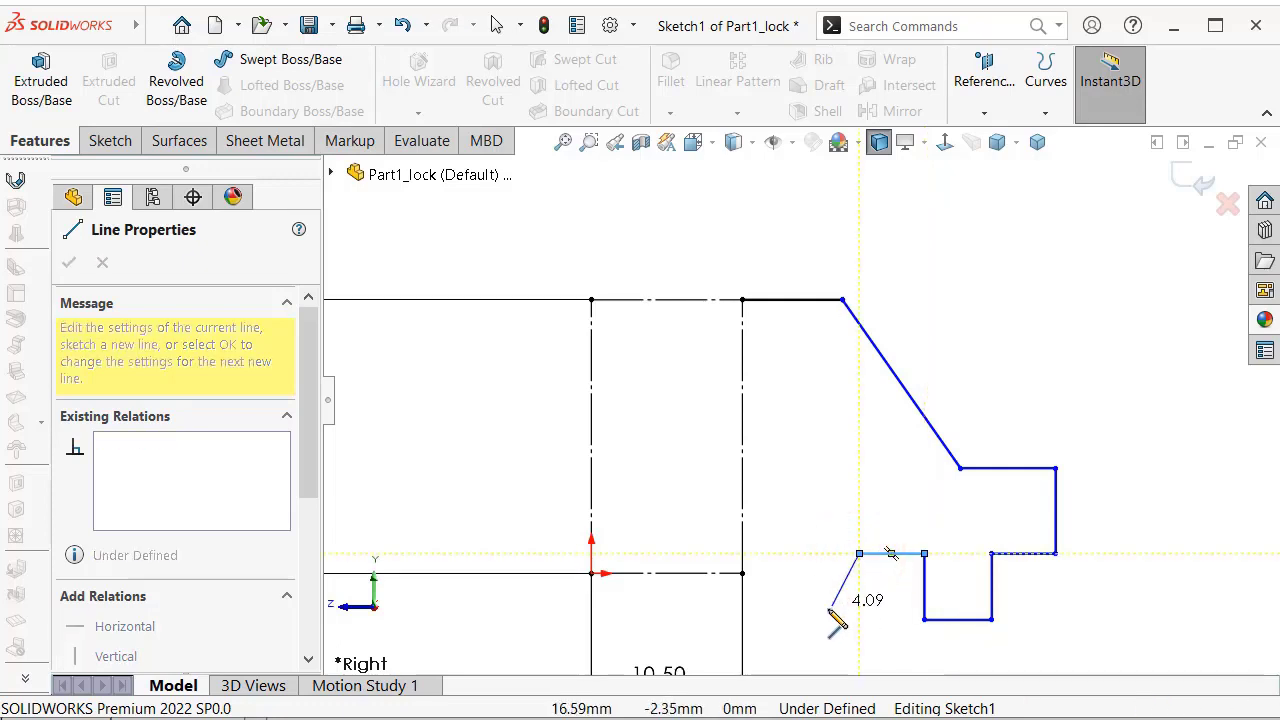
pyautogui.rightClick(832, 622)
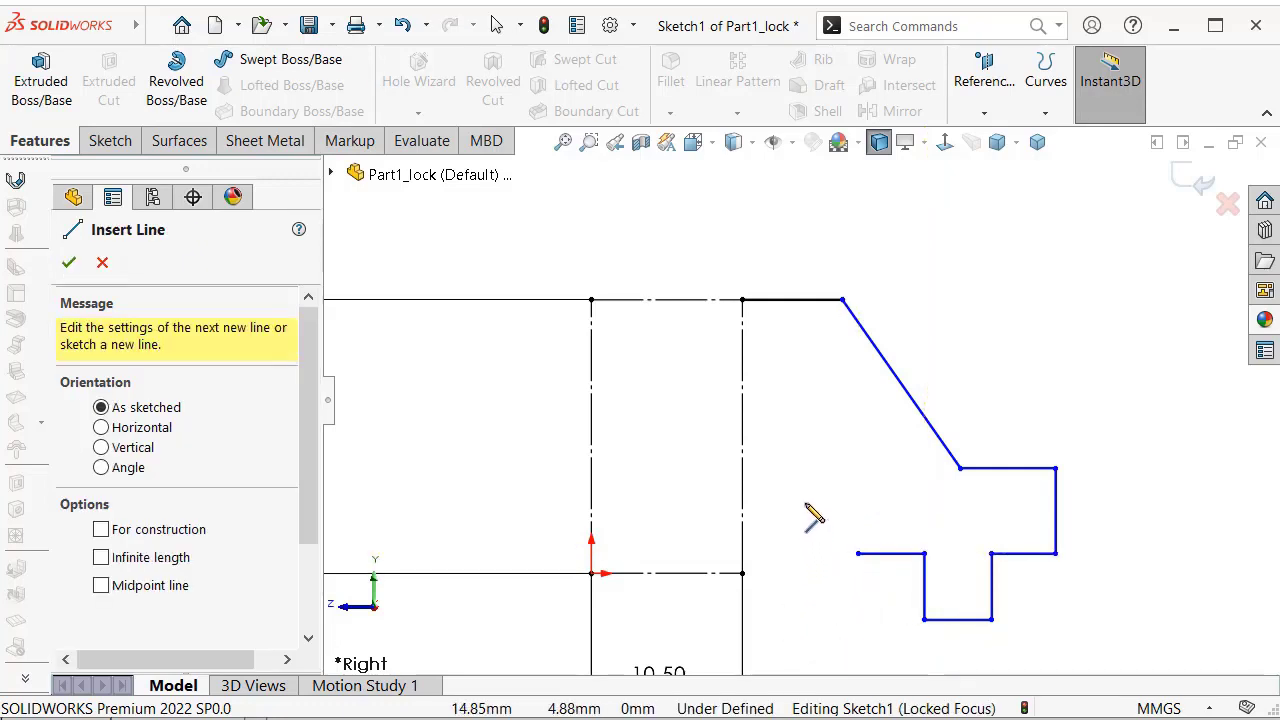
pyautogui.scroll(-2, 813, 515)
pyautogui.press('Escape')
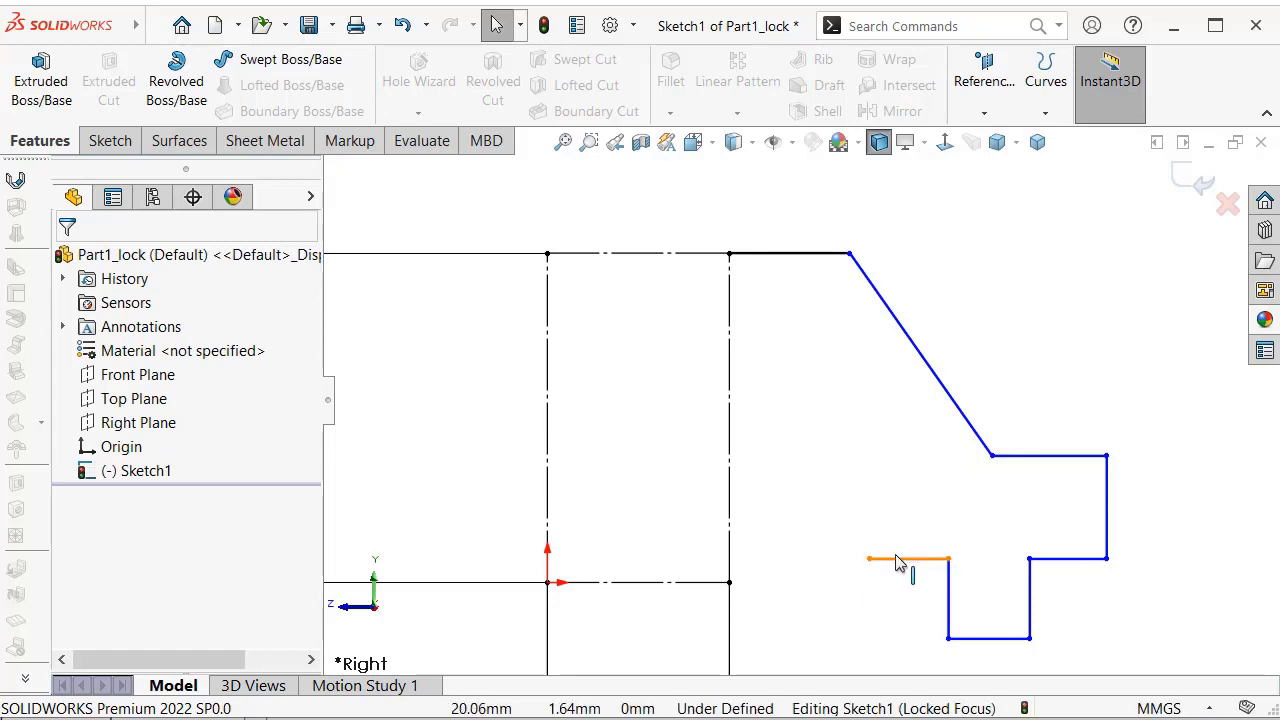
# Make the short stub line collinear with the centreline.
pyautogui.click(898, 559)
pyautogui.keyDown('ctrl'); pyautogui.click(686, 582); pyautogui.keyUp('ctrl')
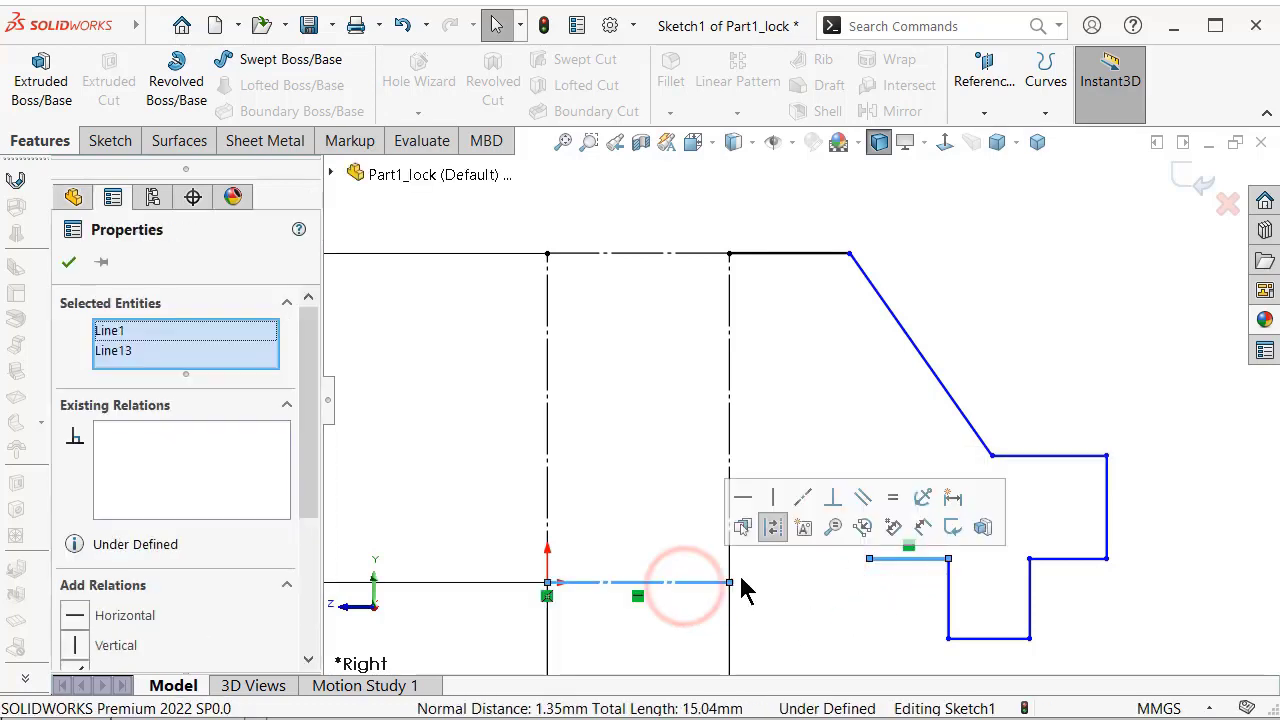
pyautogui.click(803, 497)
pyautogui.click(795, 390)
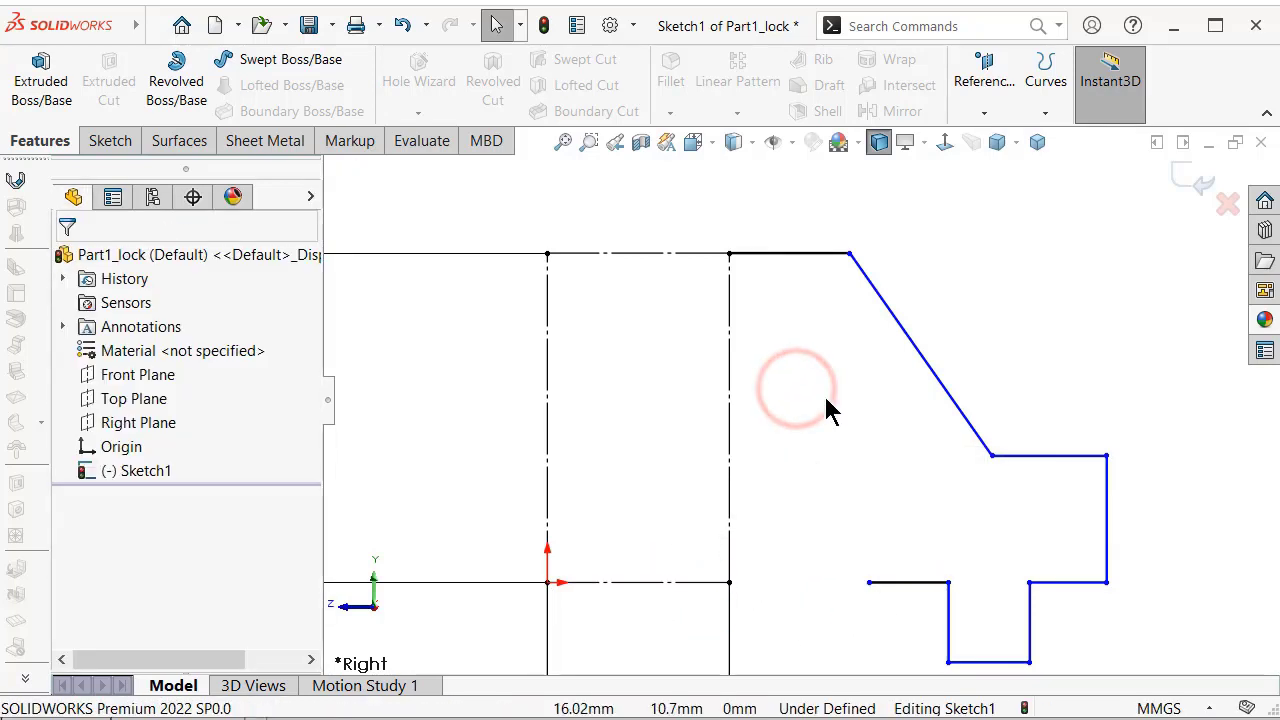
pyautogui.scroll(2, 850, 415)
pyautogui.scroll(1, 934, 349)
# Dimension the step's vertical edge to 6 mm.
pyautogui.press('s')
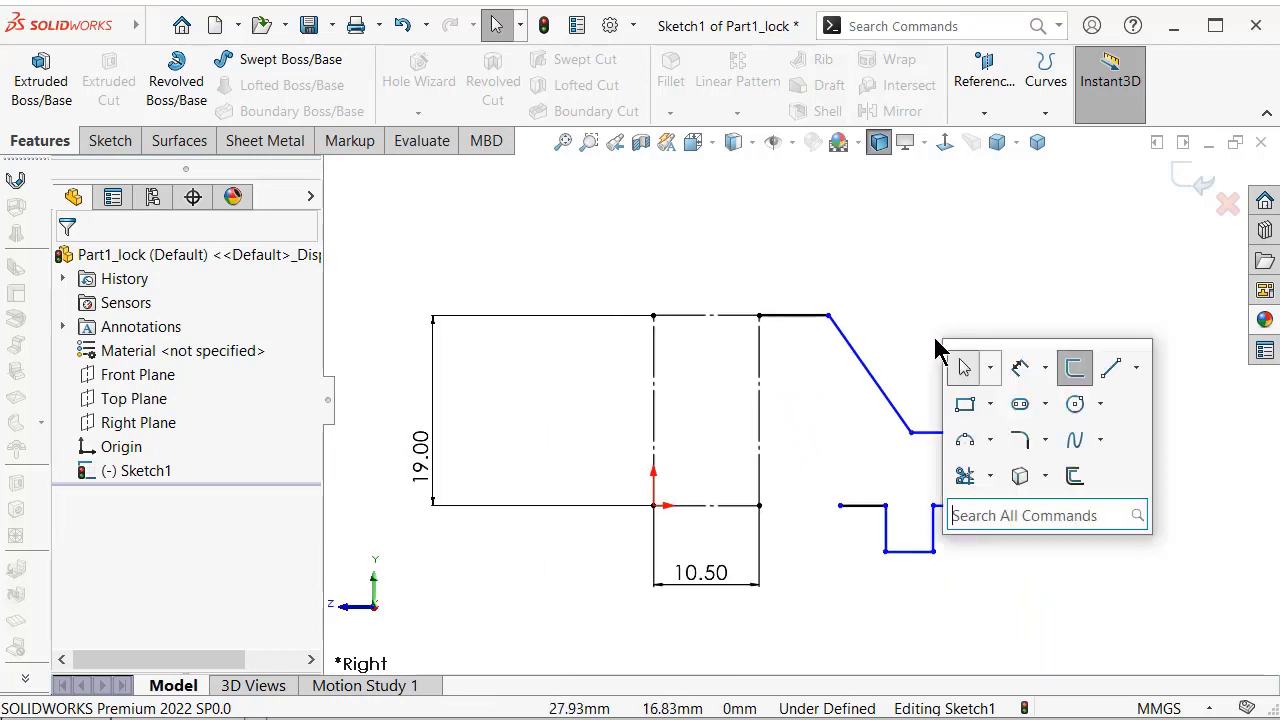
pyautogui.click(1022, 367)
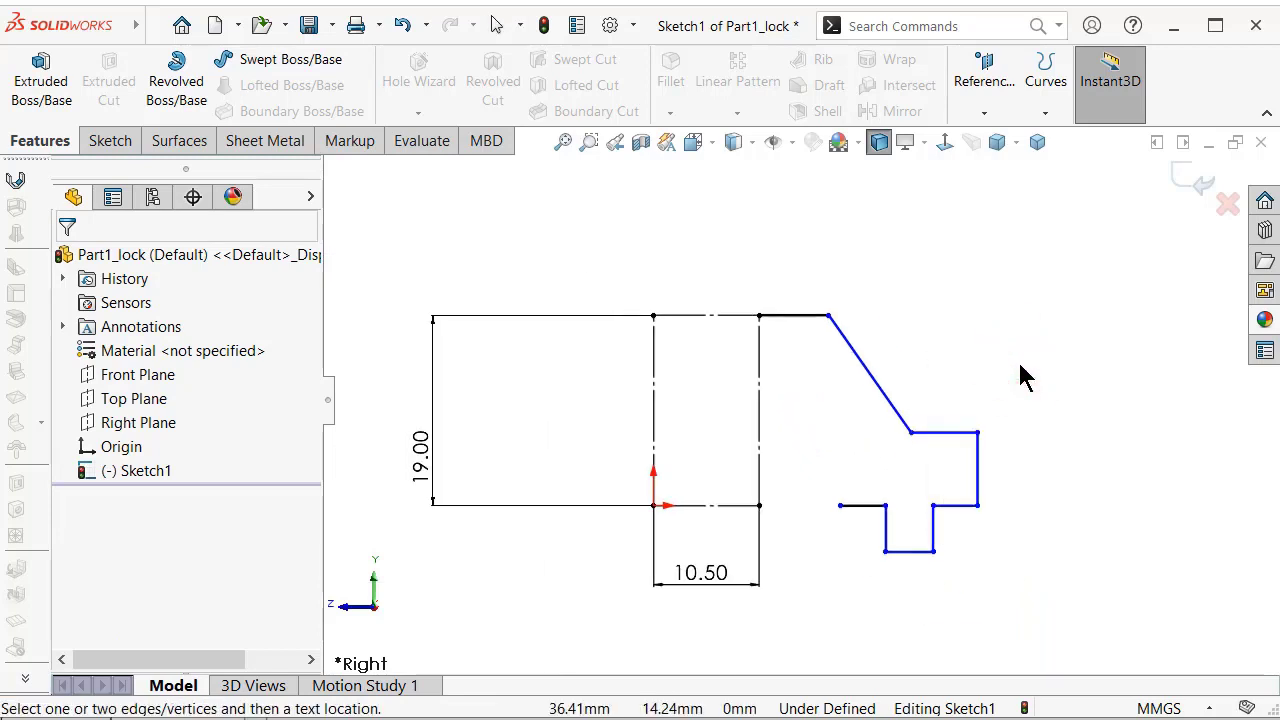
pyautogui.click(977, 455)
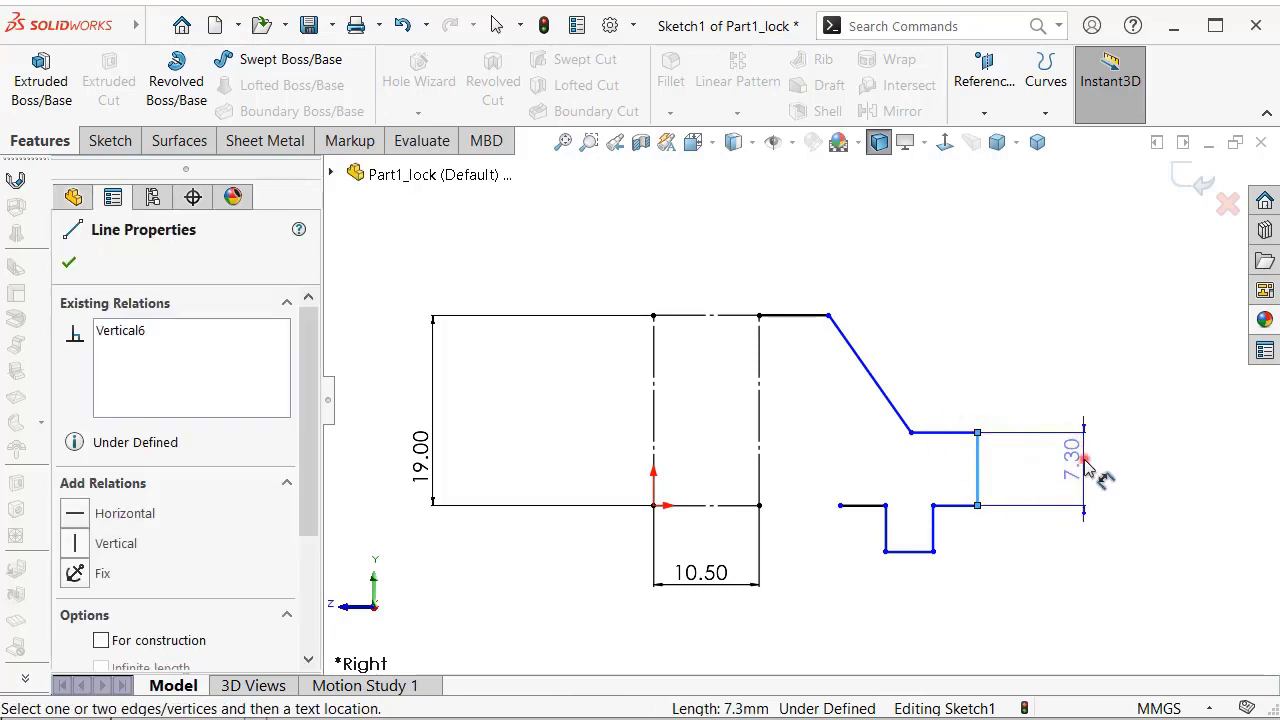
pyautogui.click(1086, 466)
pyautogui.write('6')
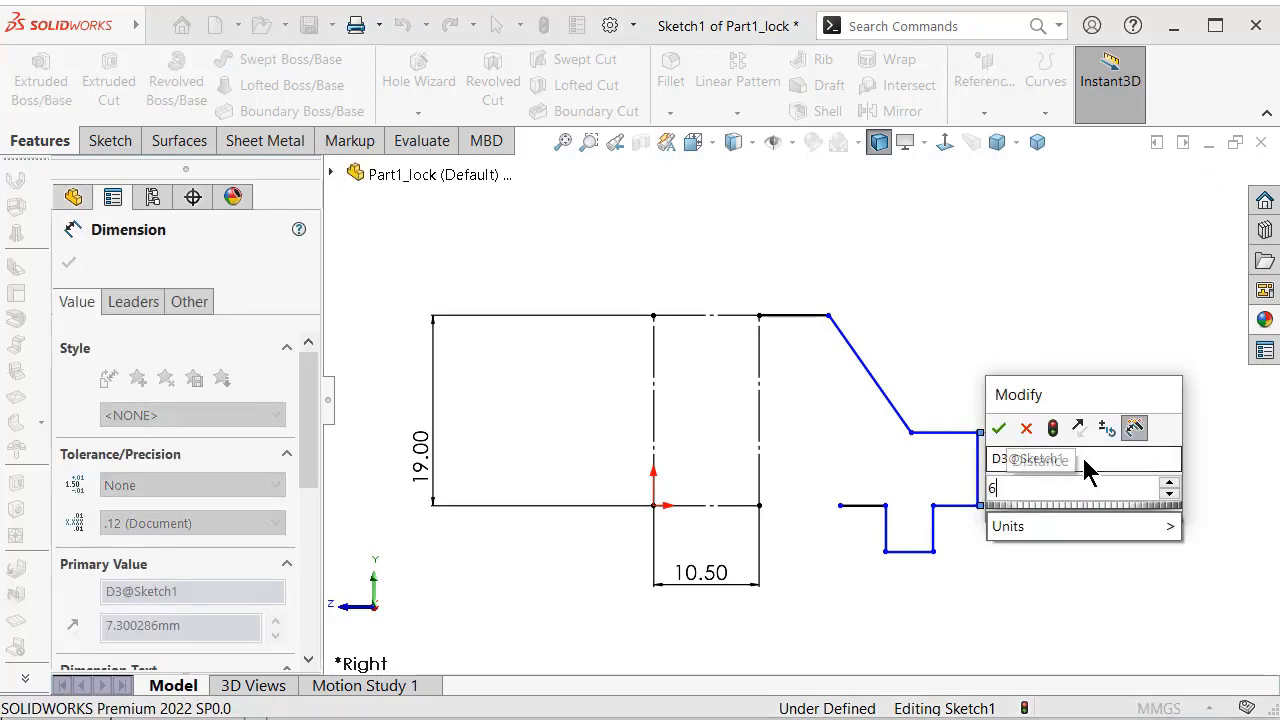
pyautogui.press('Return')
pyautogui.scroll(-3, 960, 520)
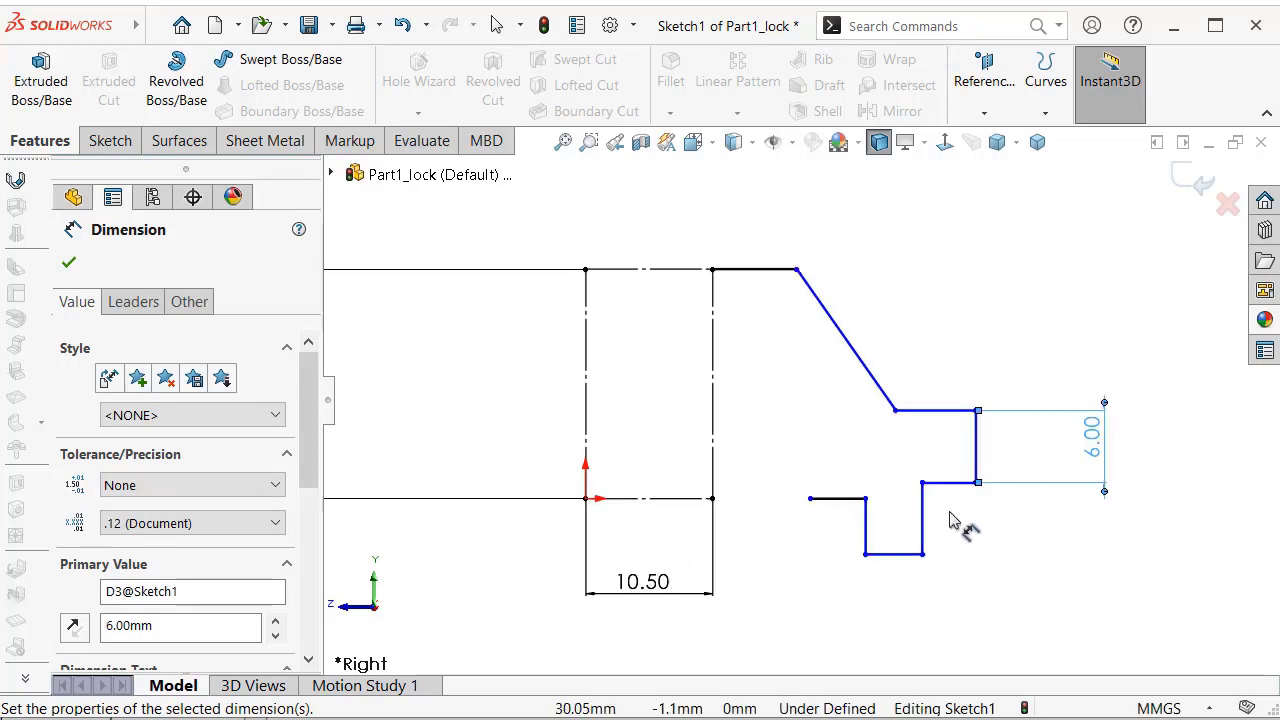
# Set the step's horizontal width to 4.5 mm.
pyautogui.click(955, 472)
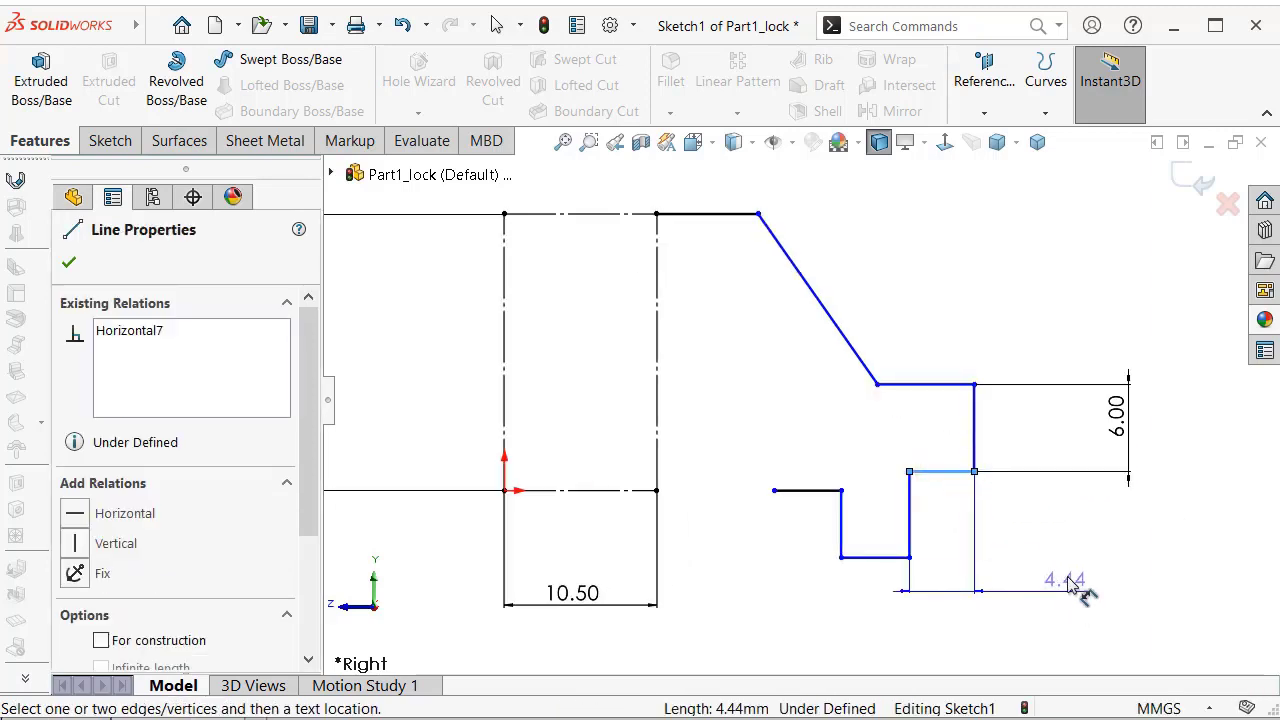
pyautogui.click(1099, 550)
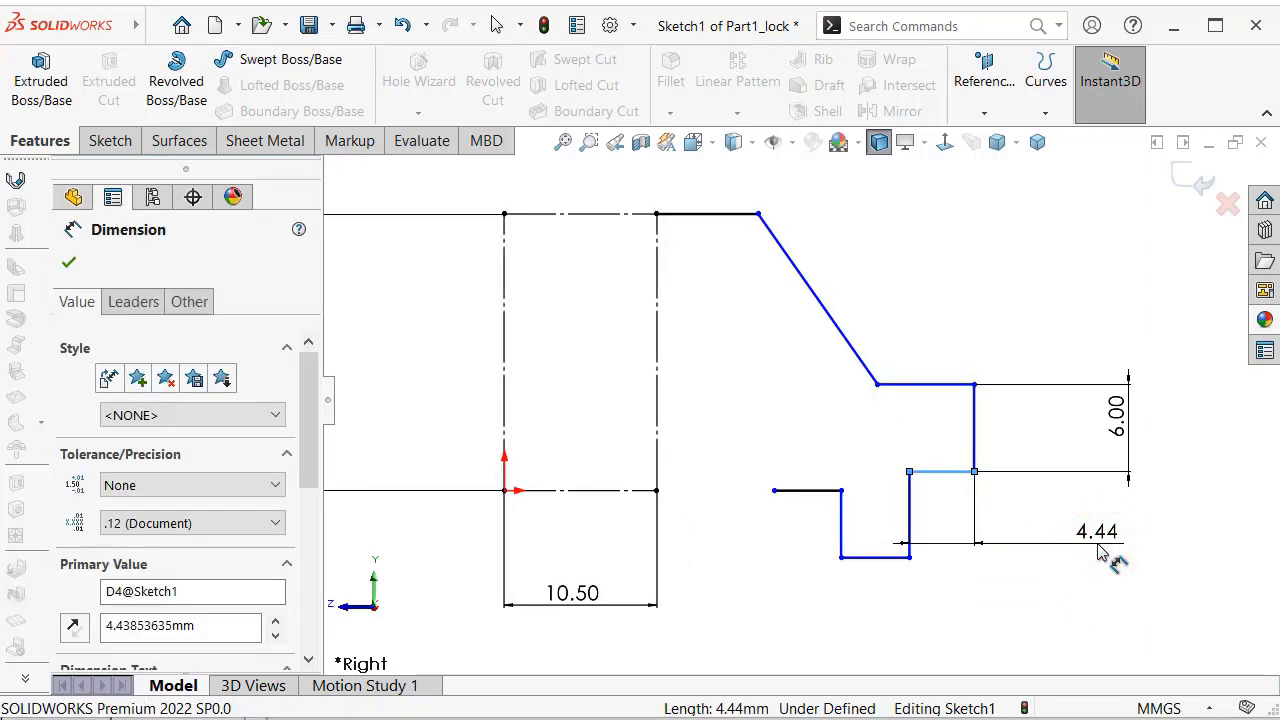
pyautogui.write('4.5')
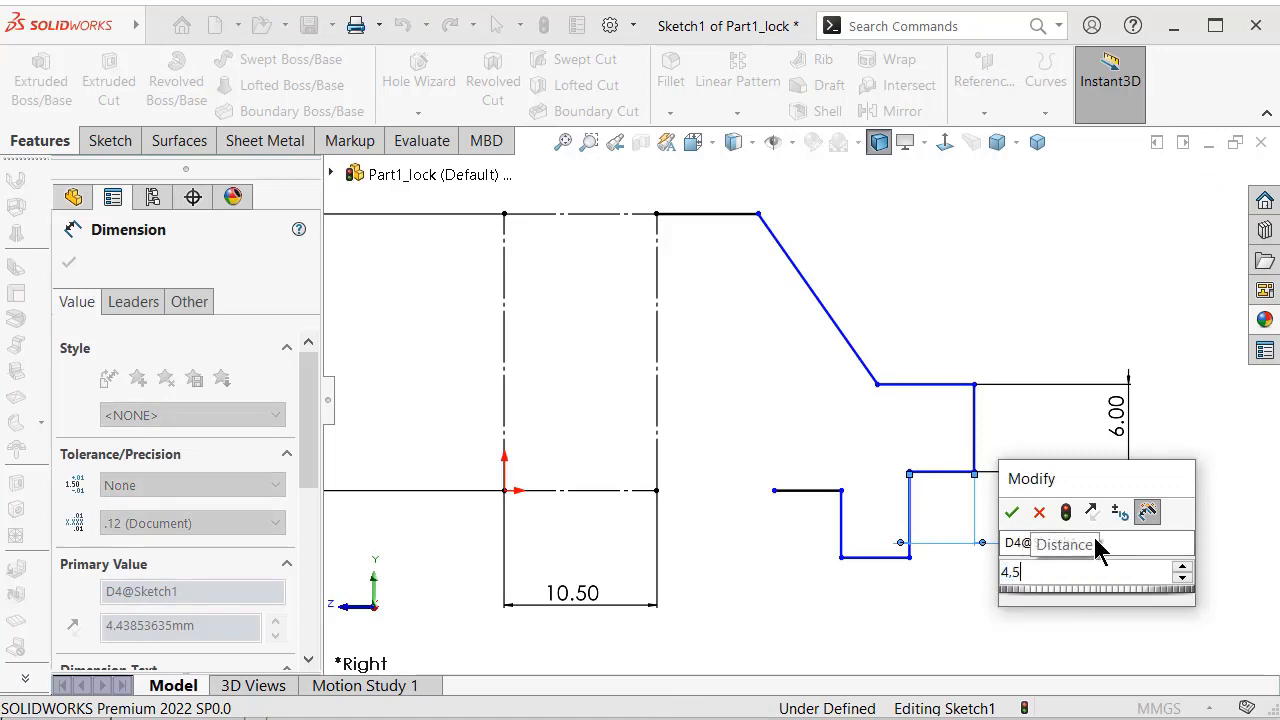
pyautogui.press('Return')
pyautogui.click(1049, 611)
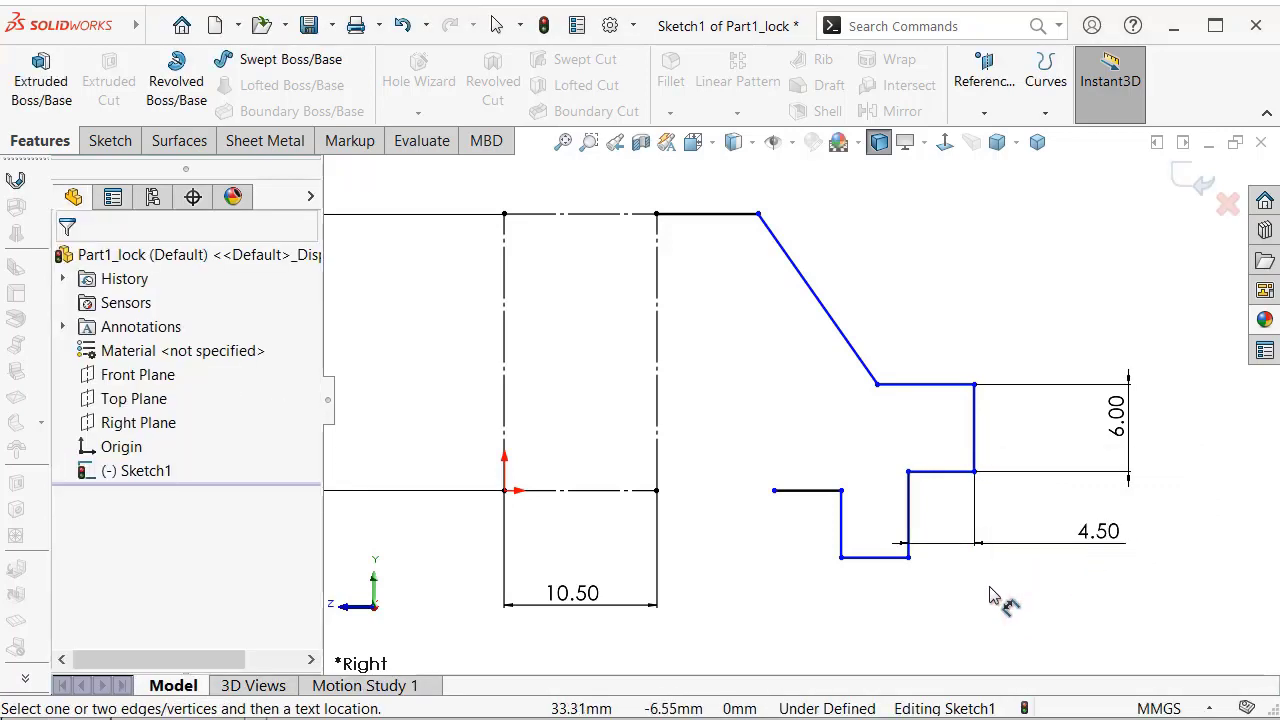
pyautogui.press('Escape')
pyautogui.scroll(-2, 986, 600)
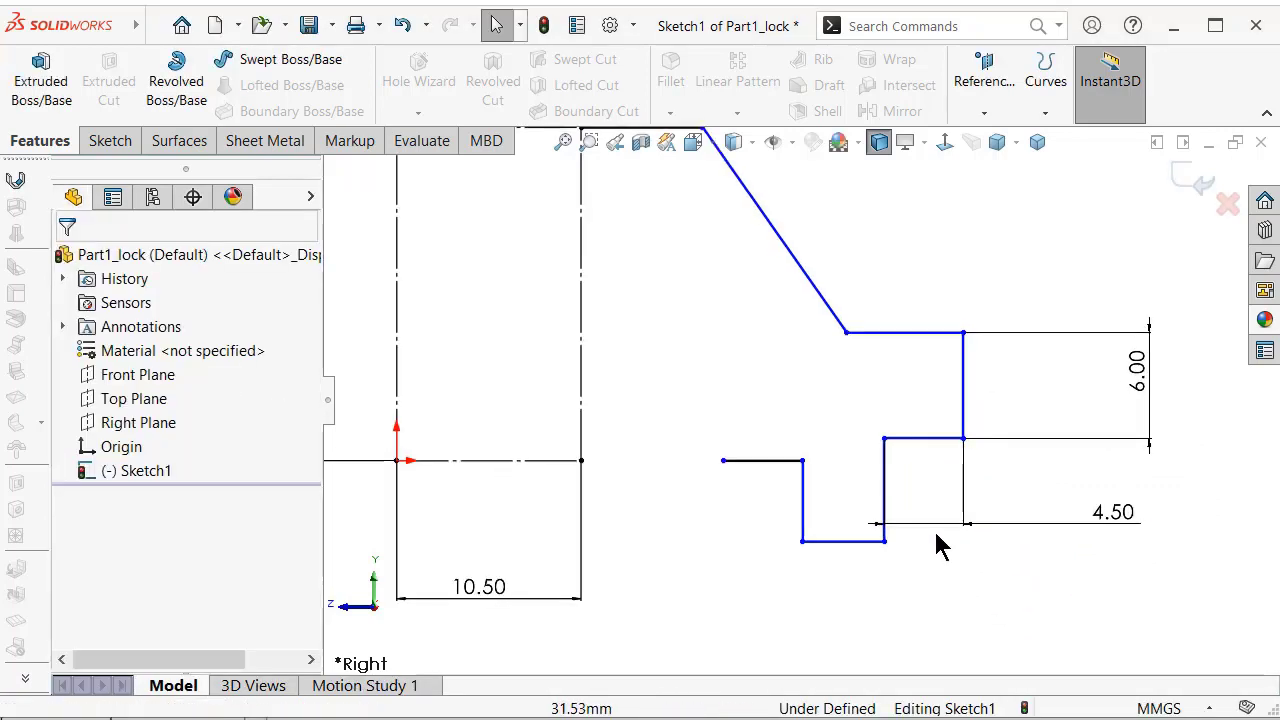
# Make the short horizontal stub collinear with the second horizontal line.
pyautogui.click(915, 440)
pyautogui.keyDown('ctrl'); pyautogui.click(786, 461); pyautogui.keyUp('ctrl')
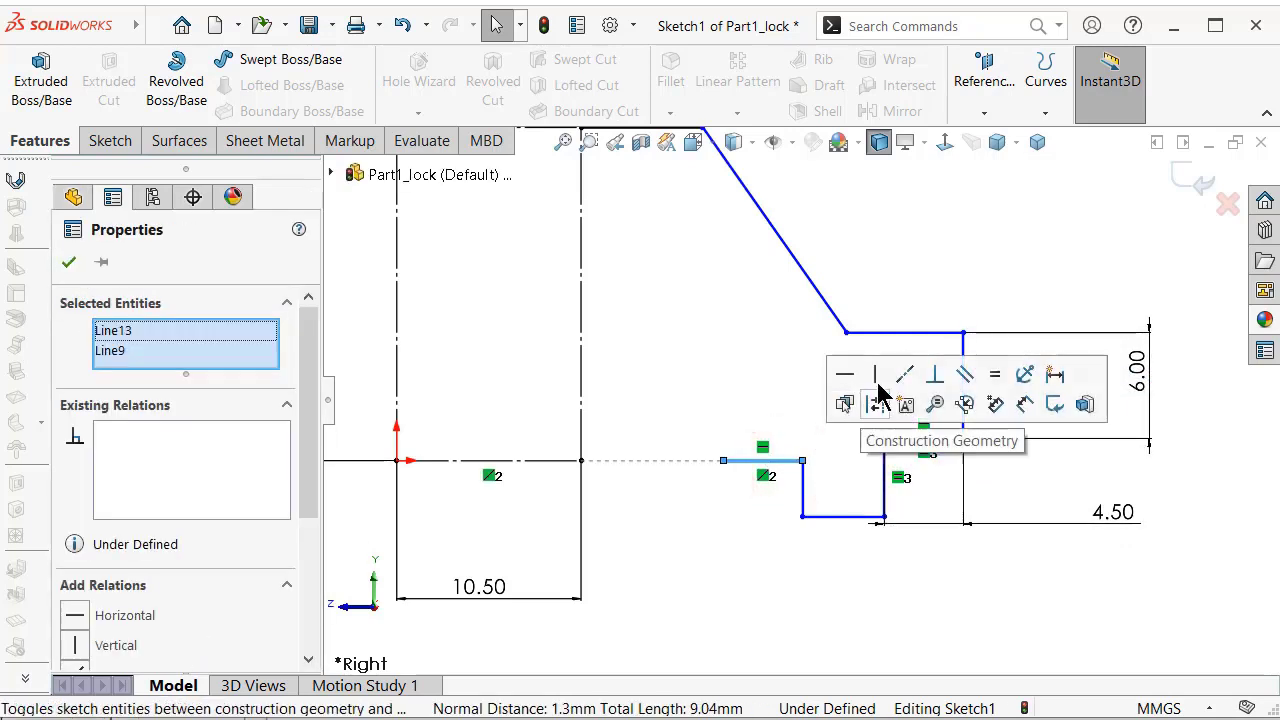
pyautogui.click(904, 373)
pyautogui.click(1015, 180)
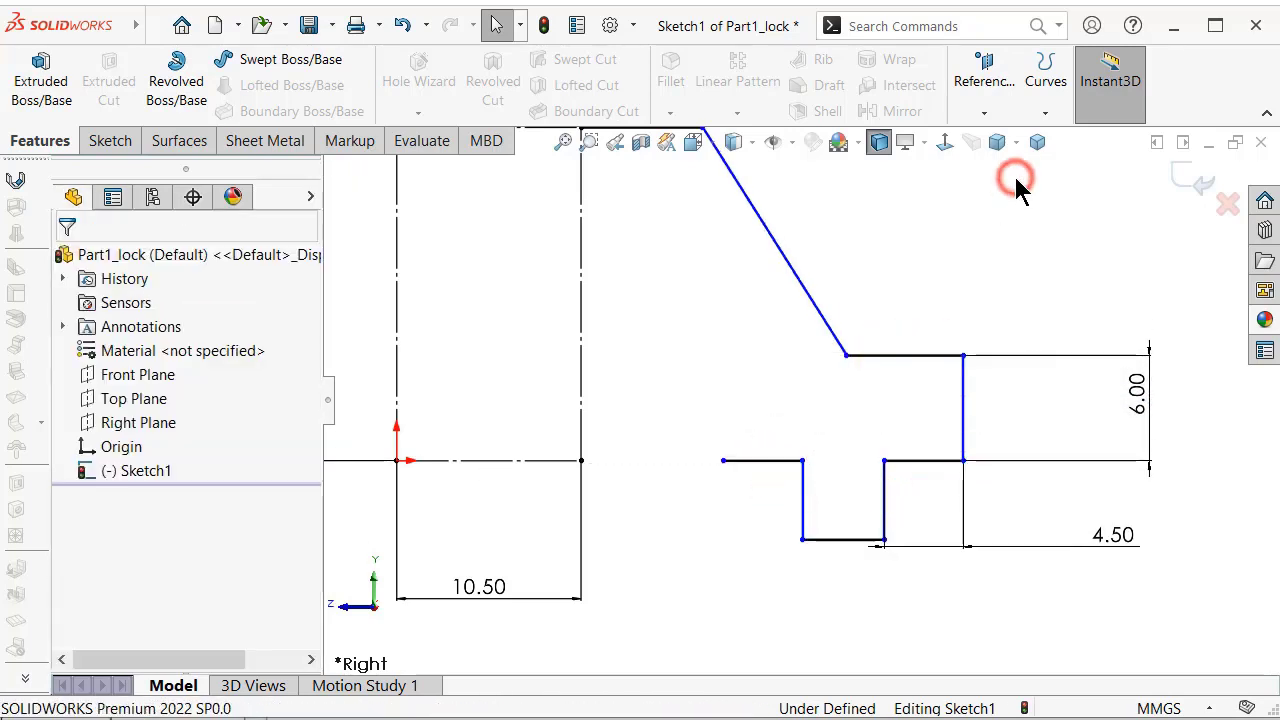
pyautogui.scroll(1, 878, 232)
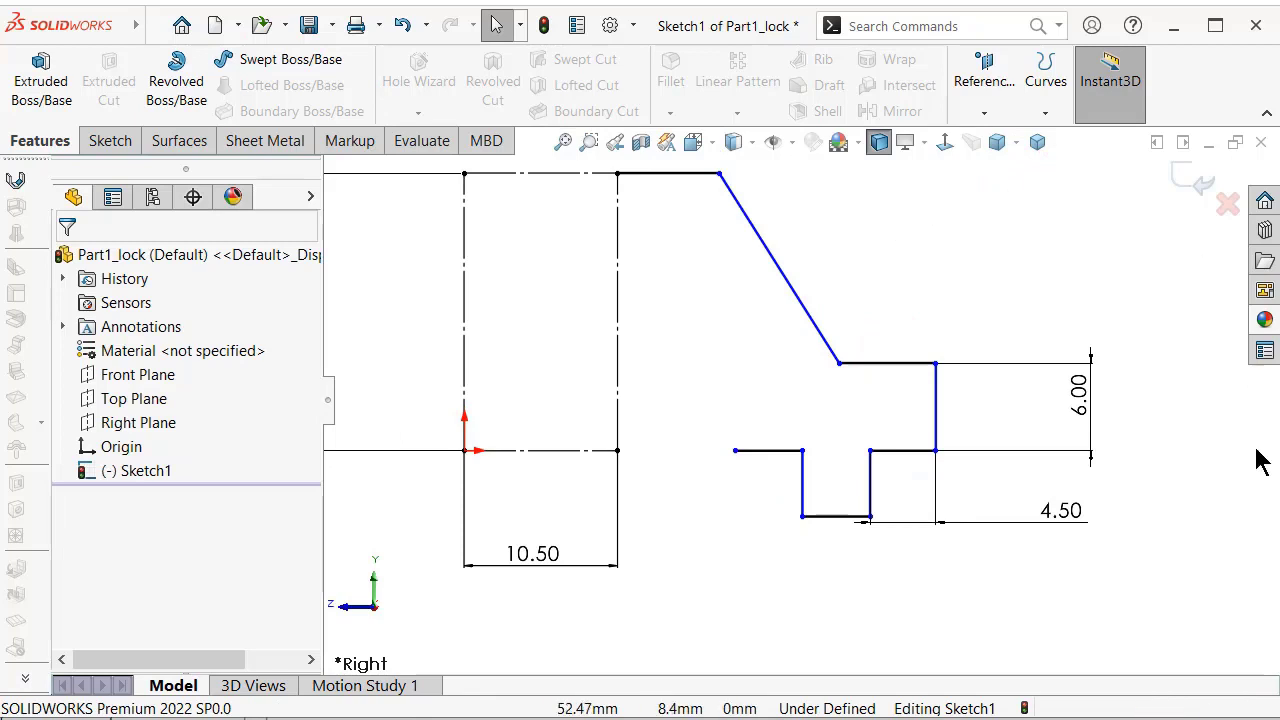
# Dimension the top flat at 5 mm and the lower shoulder at 10 mm.
pyautogui.press('f')
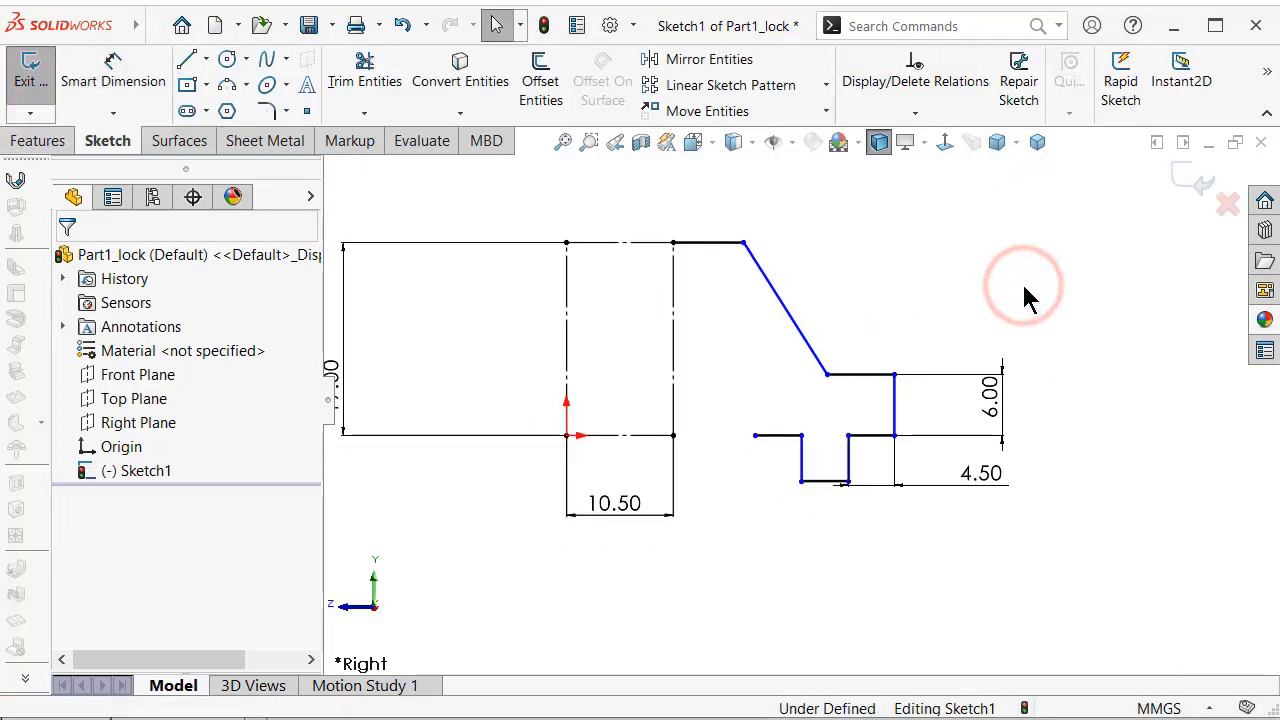
pyautogui.press('s')
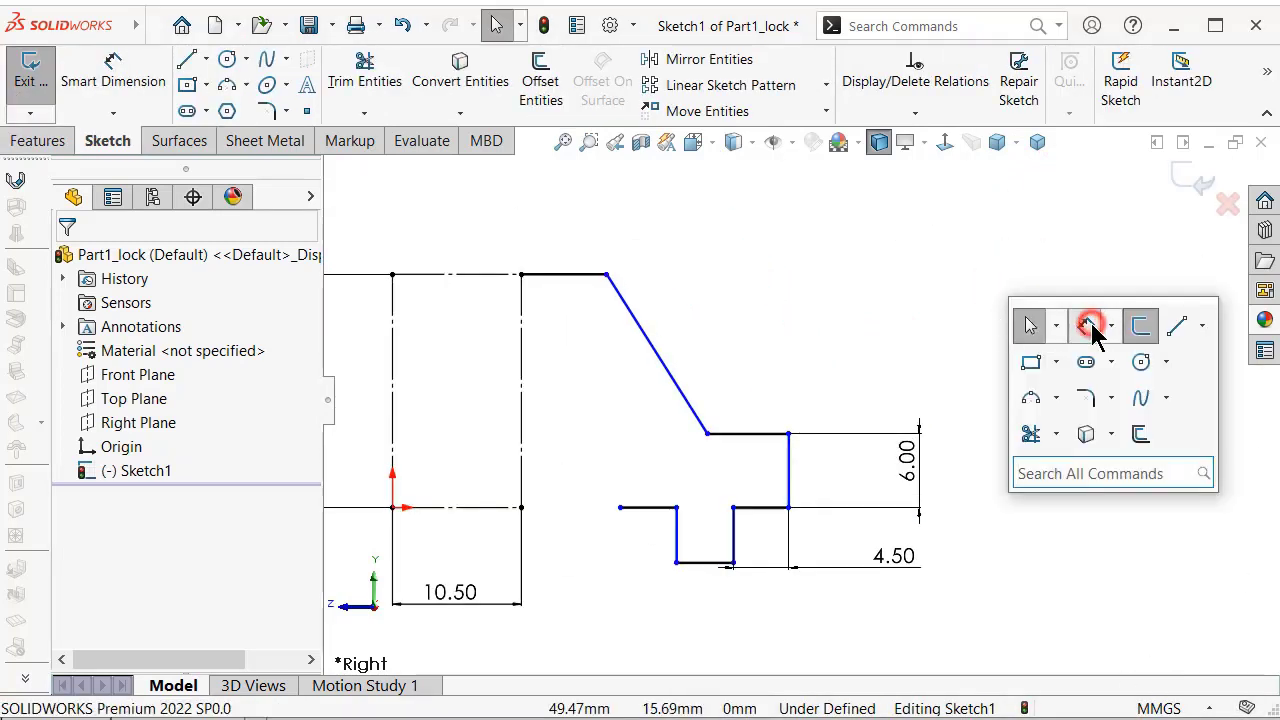
pyautogui.click(1090, 325)
pyautogui.click(596, 276)
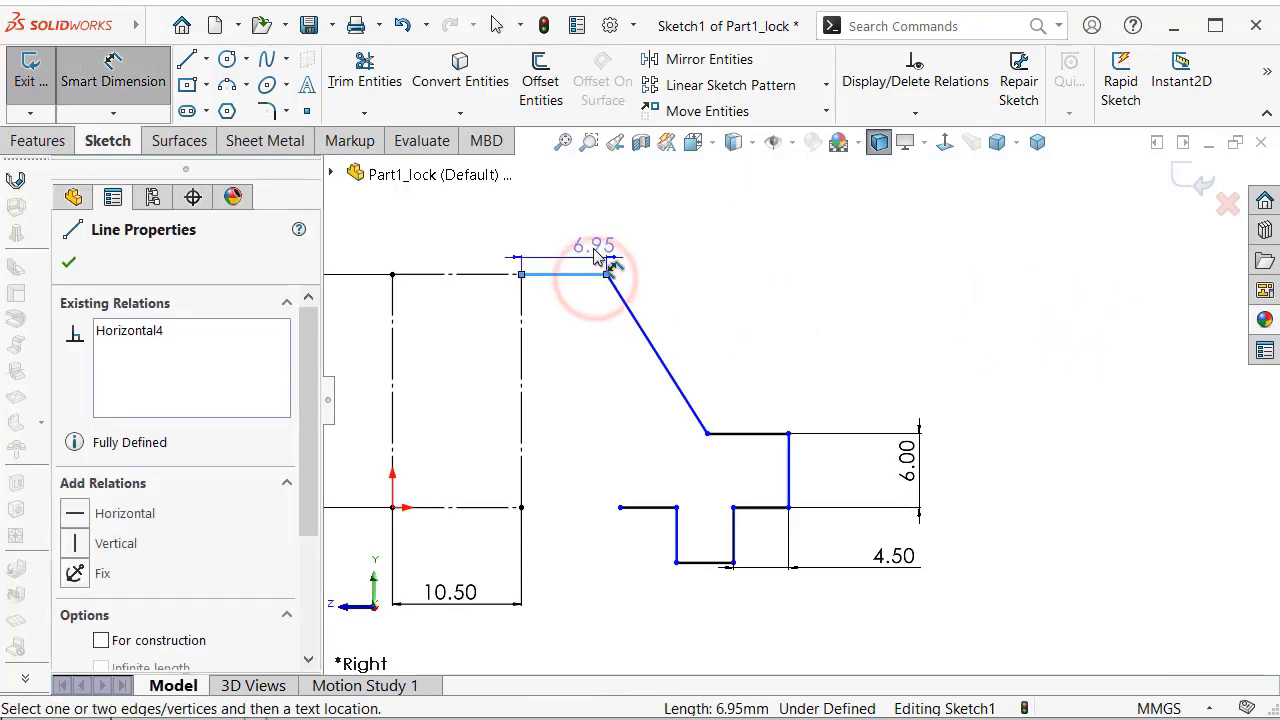
pyautogui.click(580, 222)
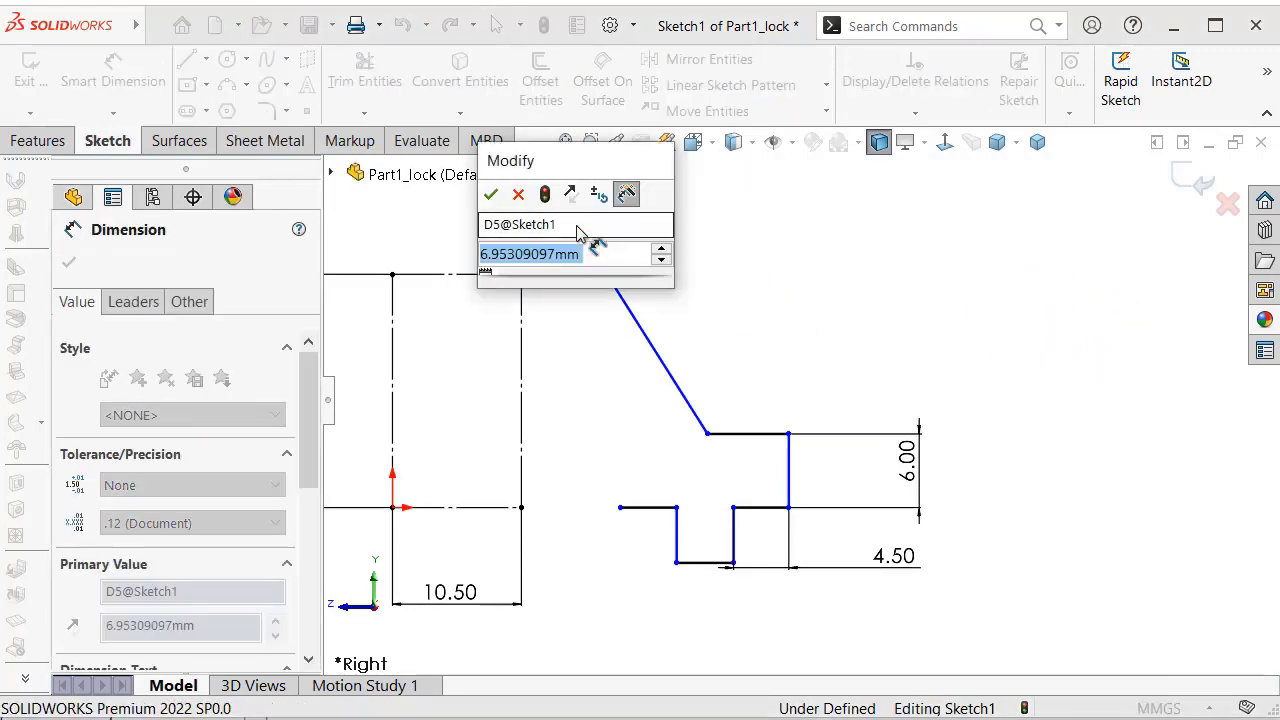
pyautogui.write('5')
pyautogui.press('Return')
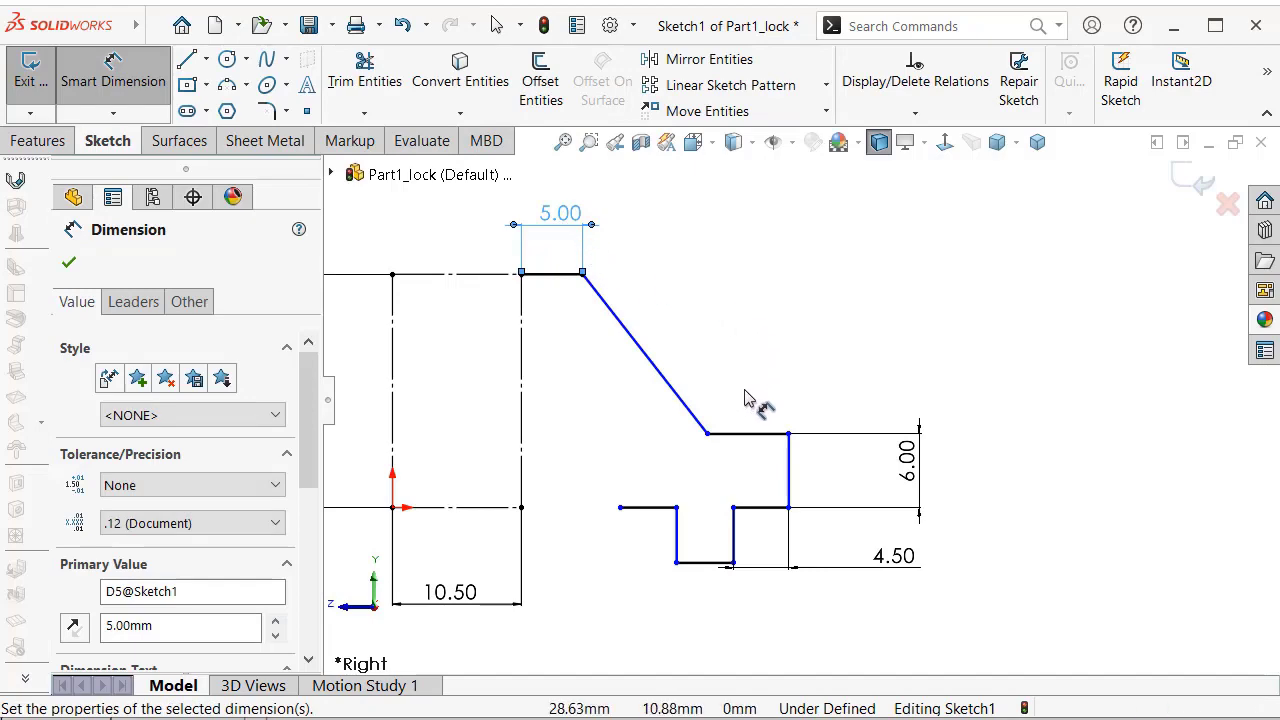
pyautogui.click(745, 436)
pyautogui.click(776, 339)
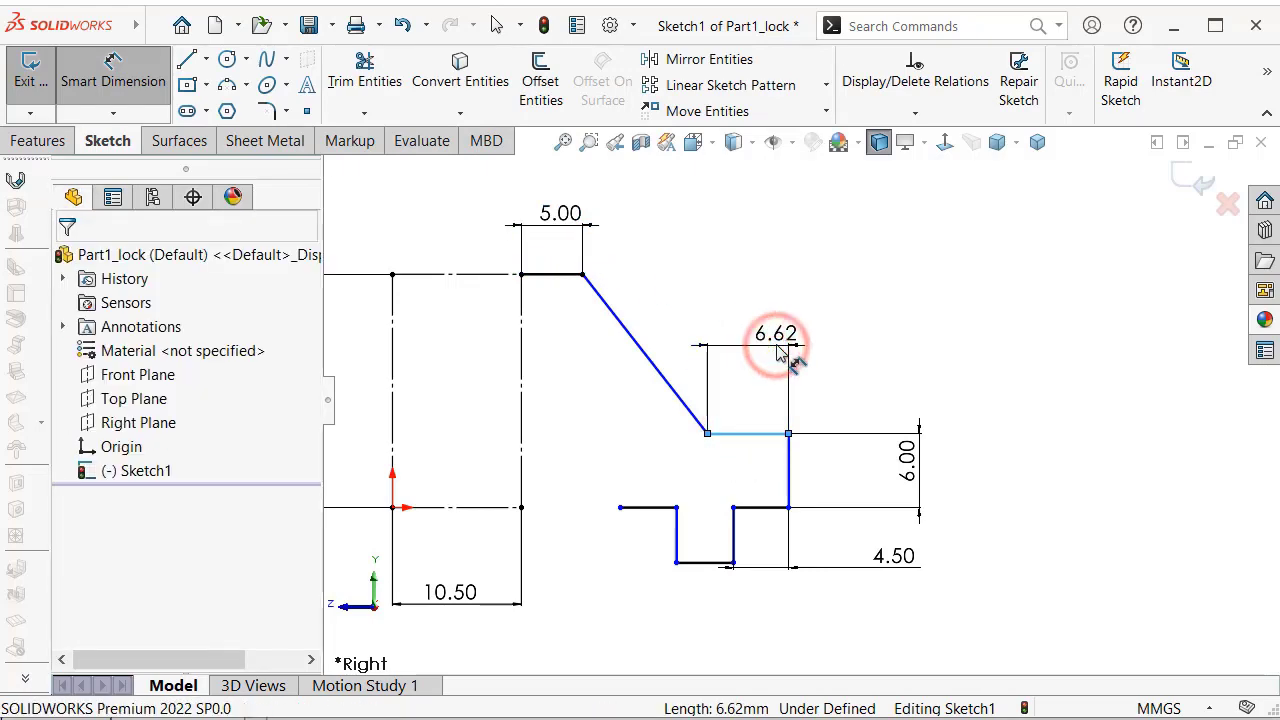
pyautogui.write('10')
pyautogui.press('Return')
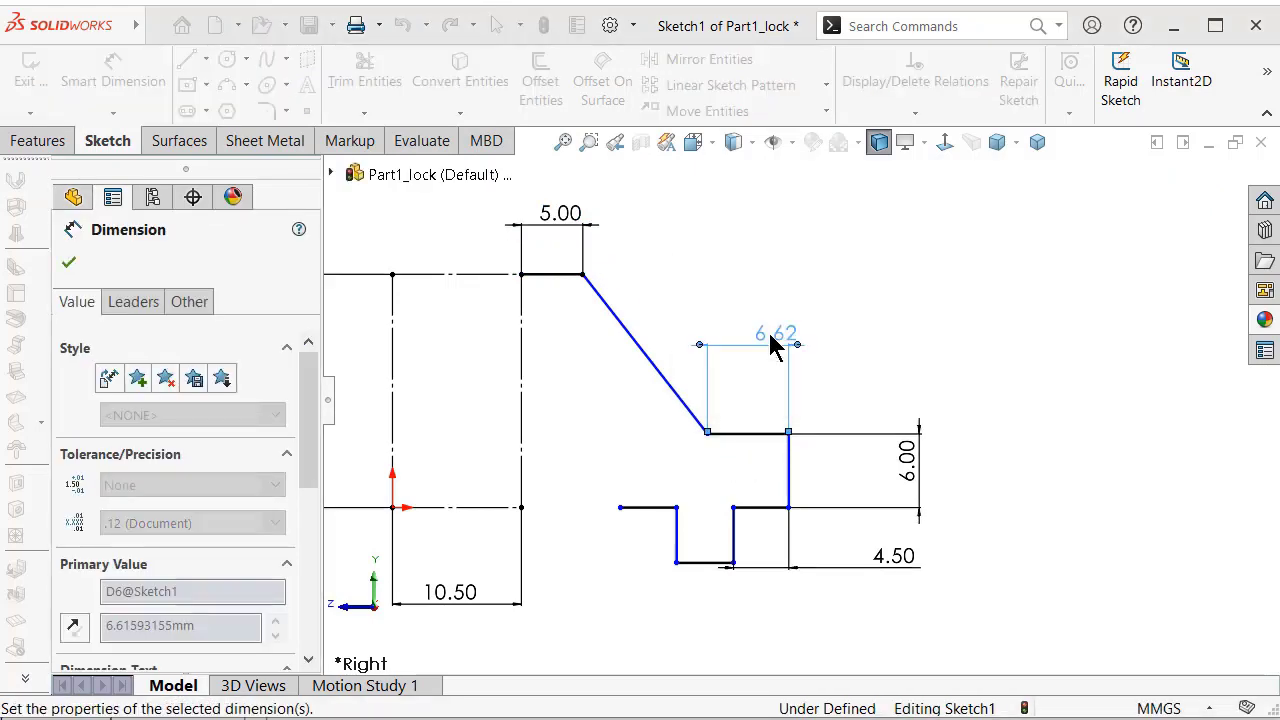
pyautogui.click(988, 315)
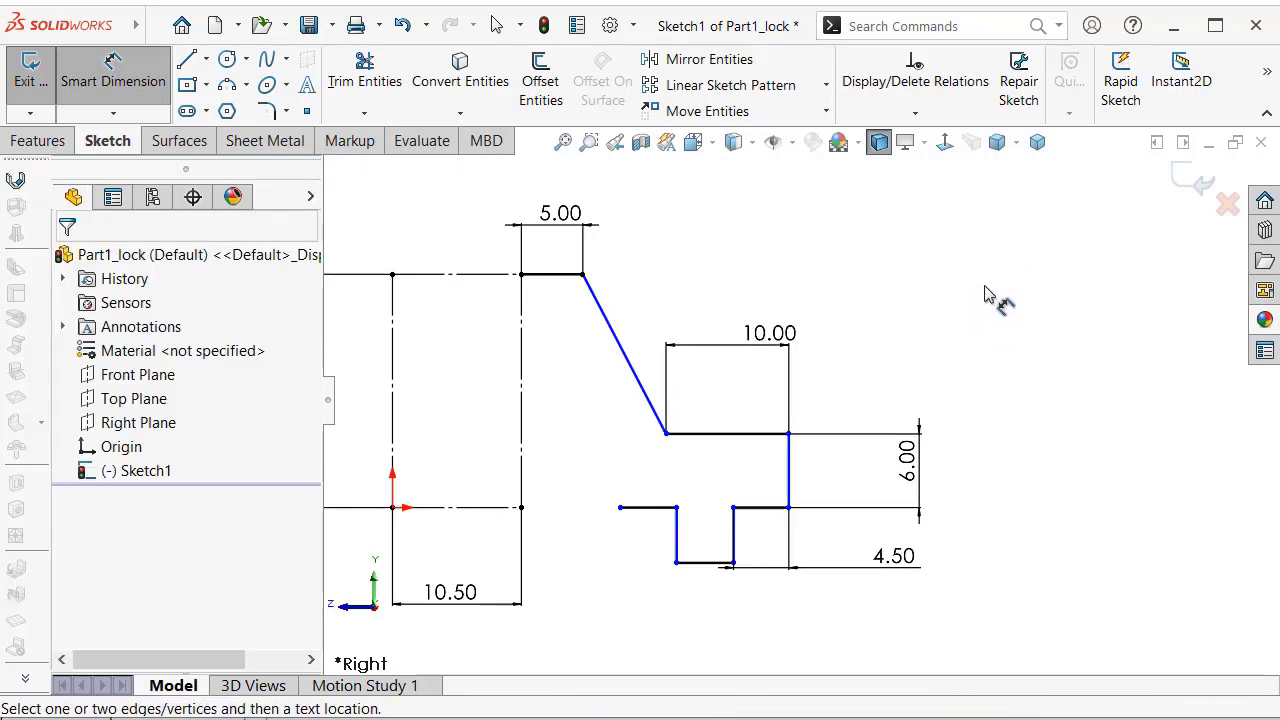
# Dimension the bottom-left line at 5.5 mm and move the 4.50 dimension lower right.
pyautogui.press('f')
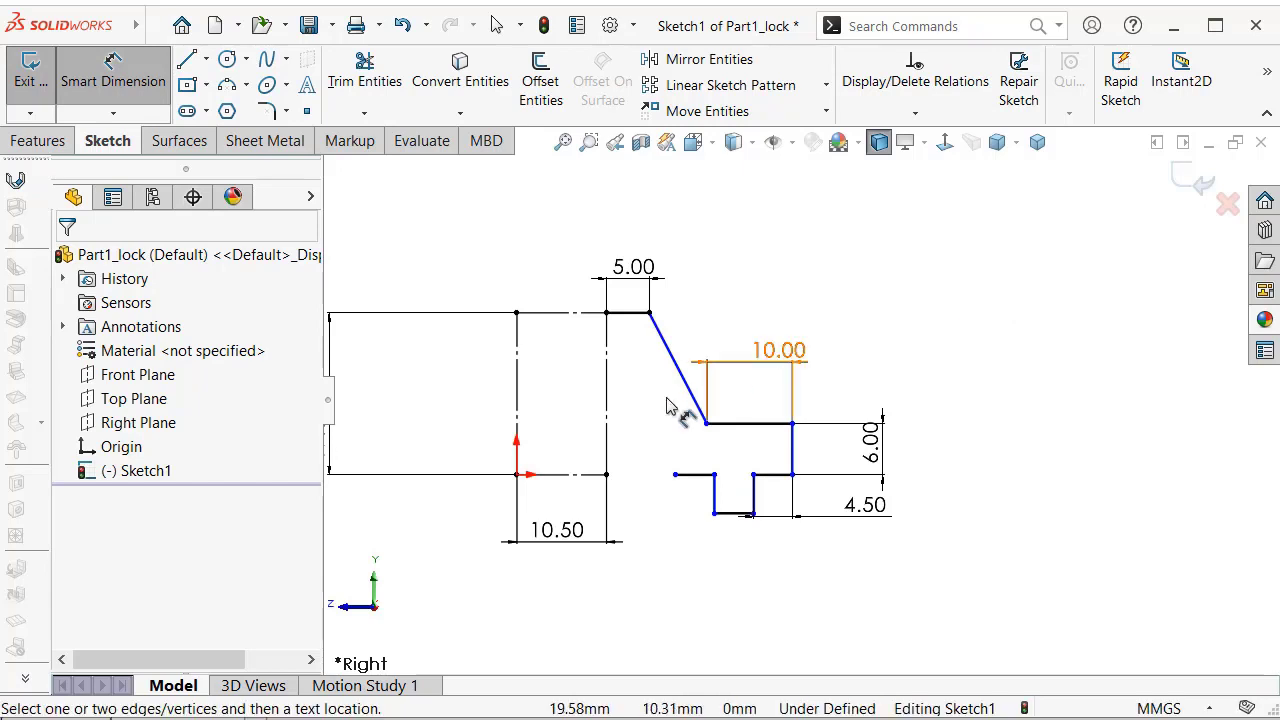
pyautogui.scroll(-1, 646, 457)
pyautogui.scroll(-1, 641, 453)
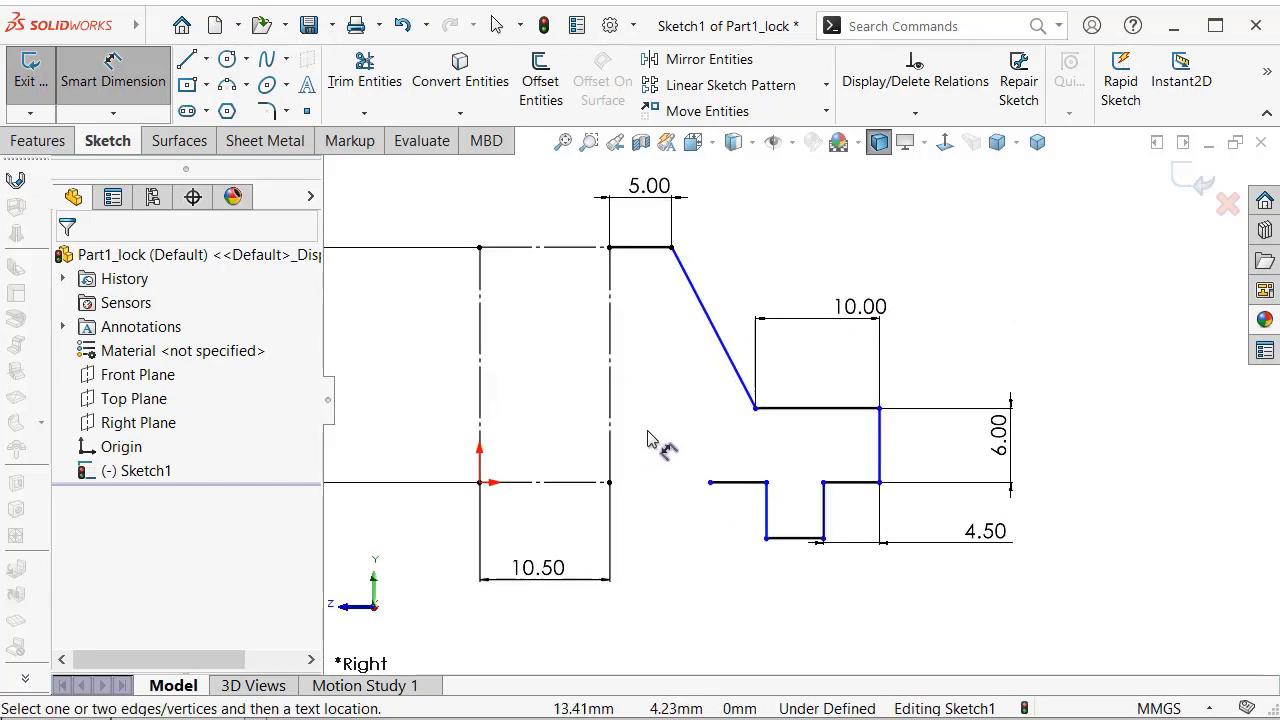
pyautogui.click(737, 484)
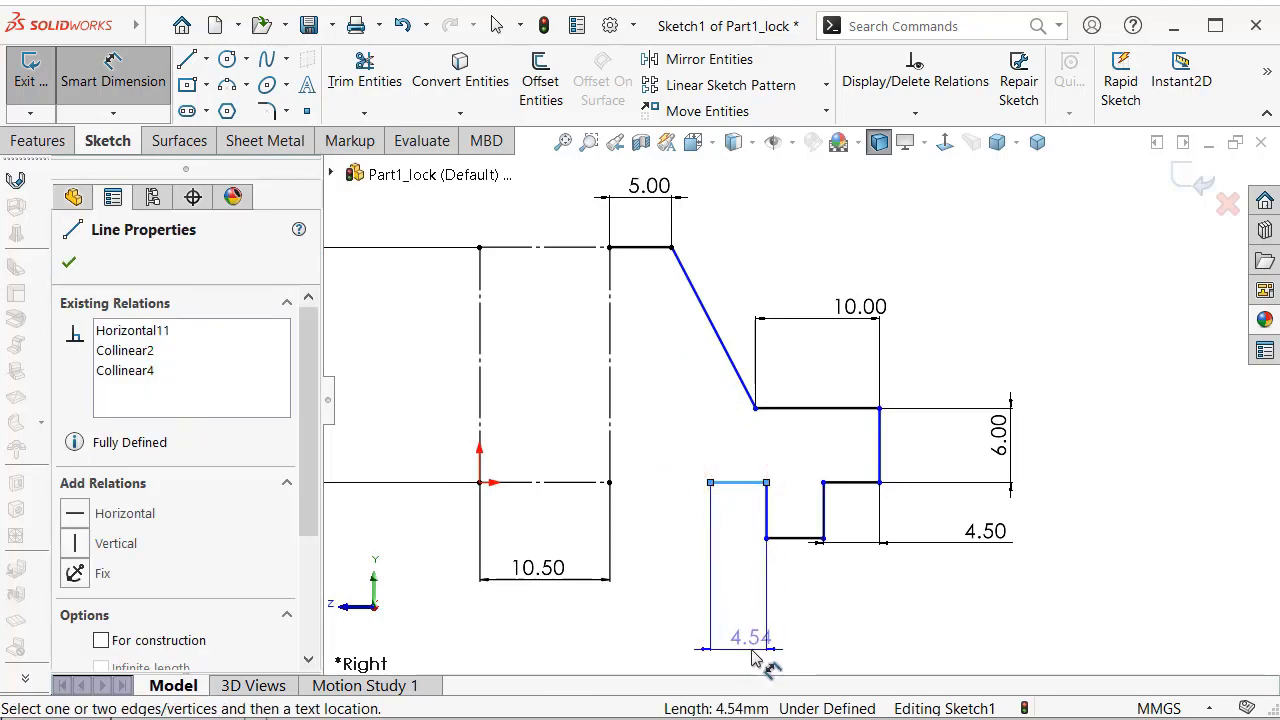
pyautogui.click(752, 645)
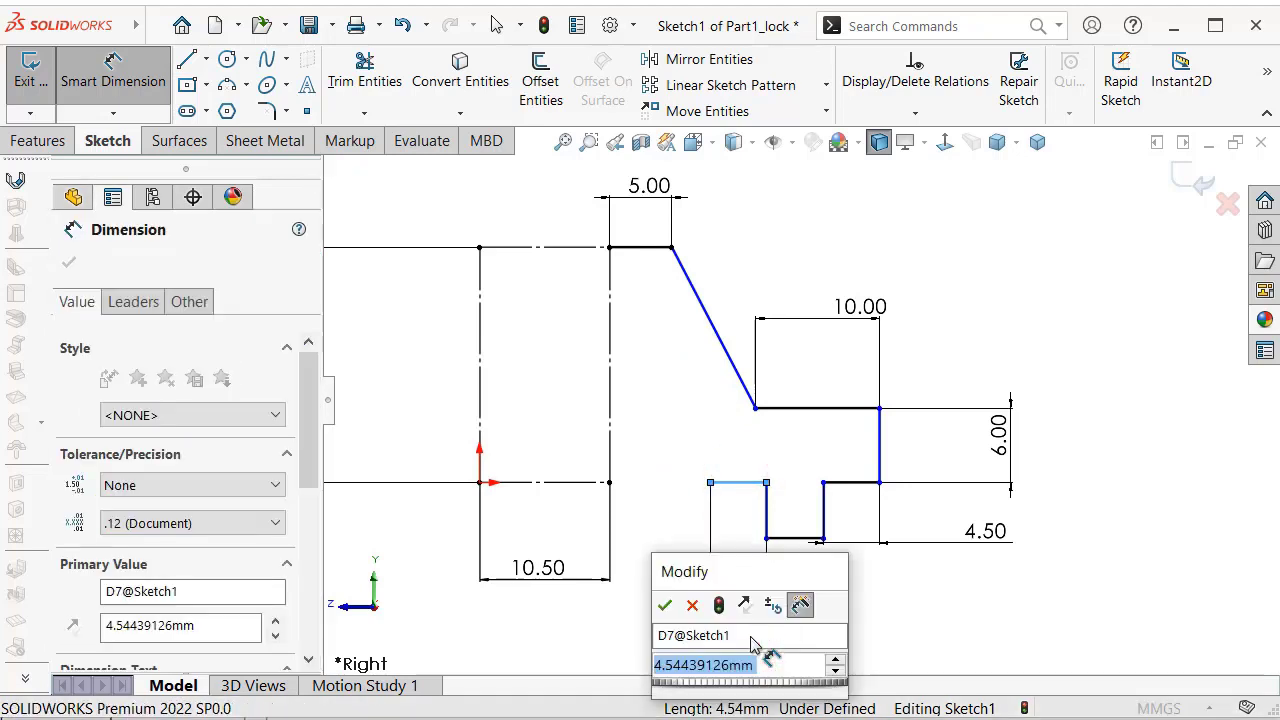
pyautogui.write('5.')
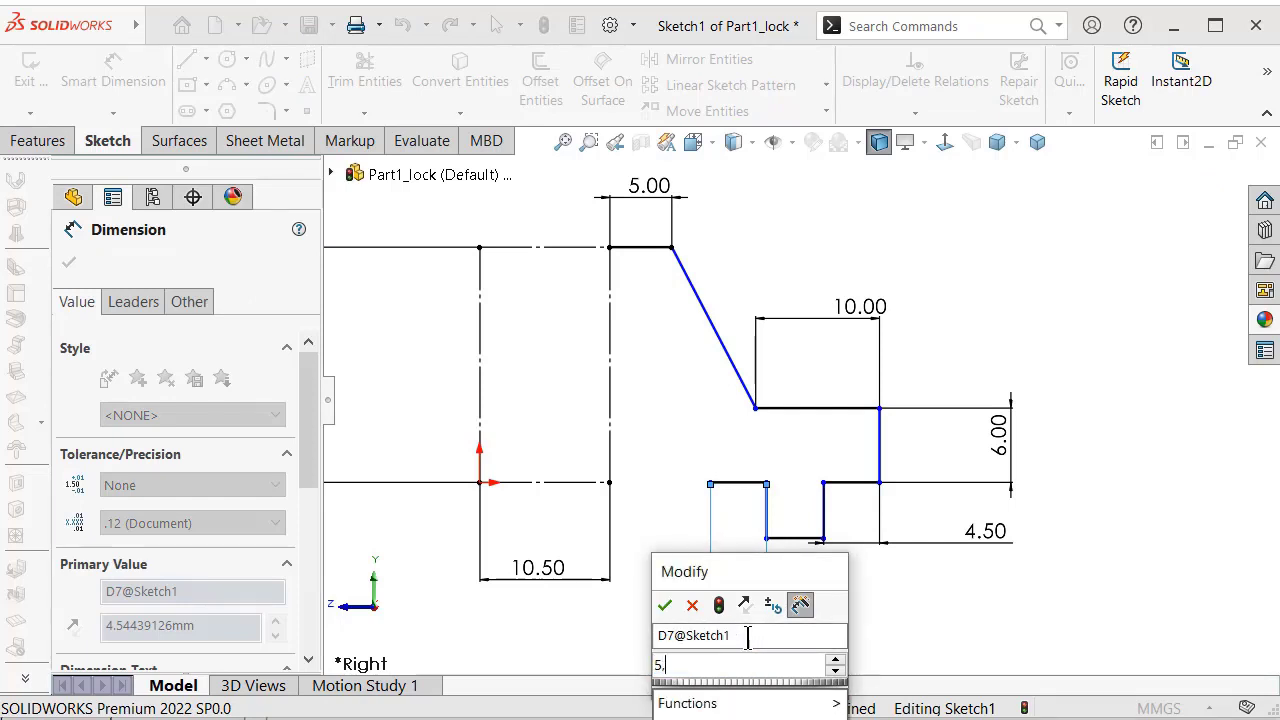
pyautogui.write('5')
pyautogui.press('Return')
pyautogui.moveTo(988, 542); pyautogui.dragTo(1035, 595)
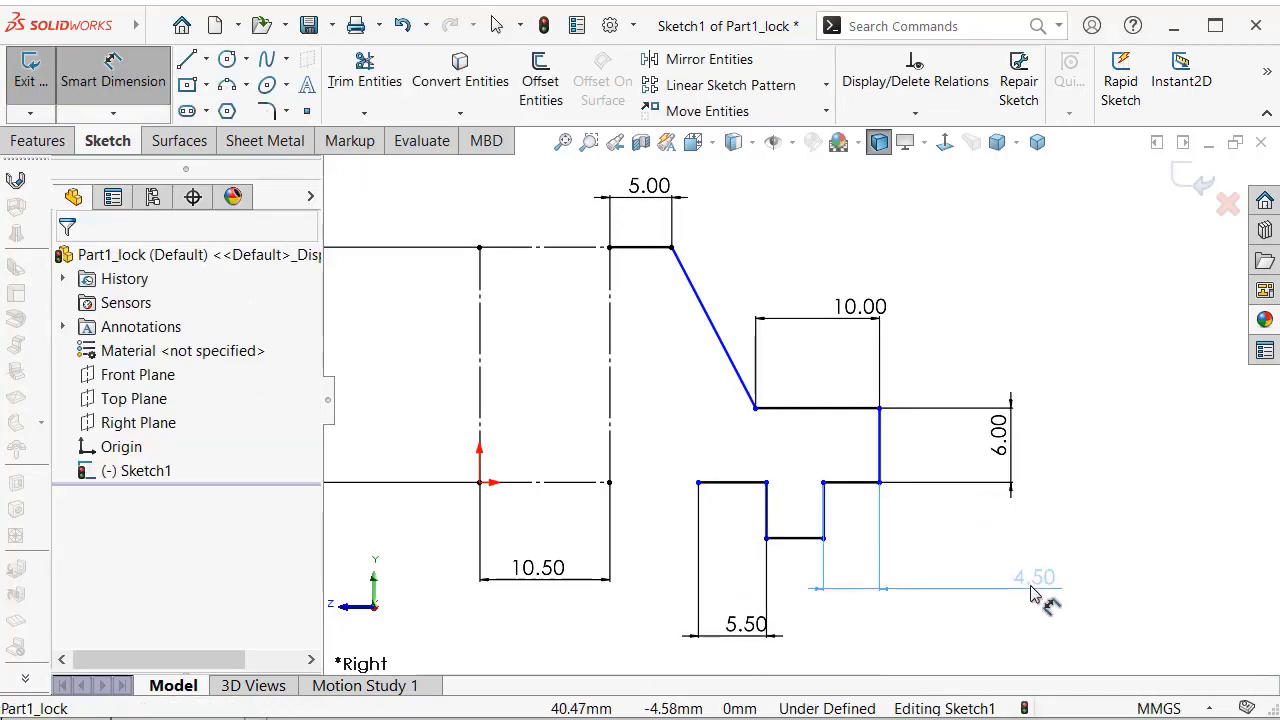
pyautogui.click(1080, 602)
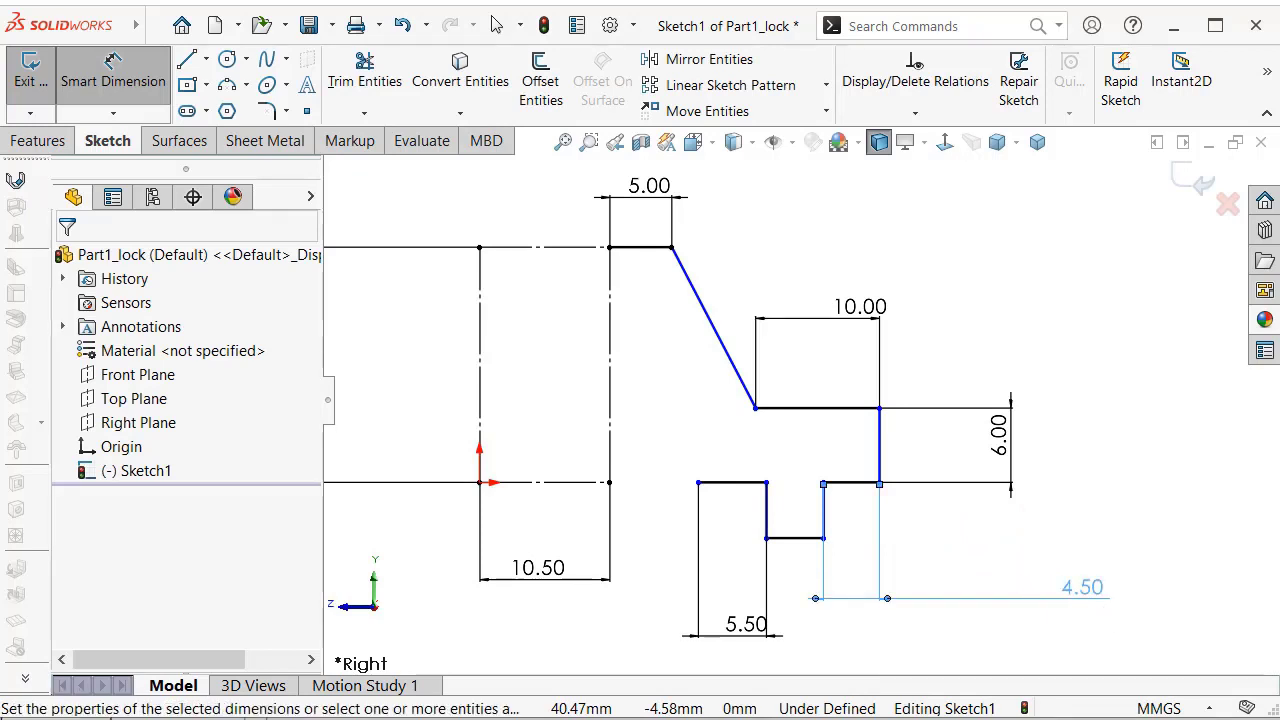
# Make the notch's two short lines equal in length.
pyautogui.press('Escape')
pyautogui.click(852, 484)
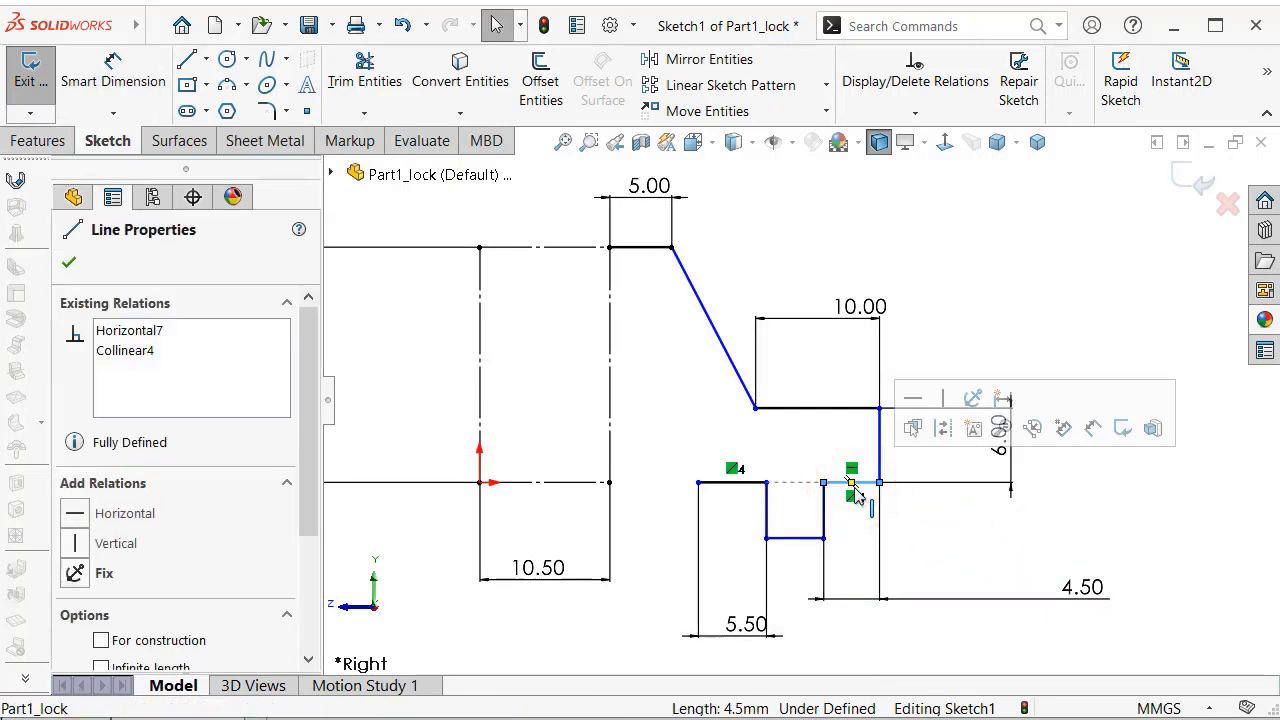
pyautogui.click(795, 538)
pyautogui.keyDown('ctrl'); pyautogui.click(766, 512); pyautogui.keyUp('ctrl')
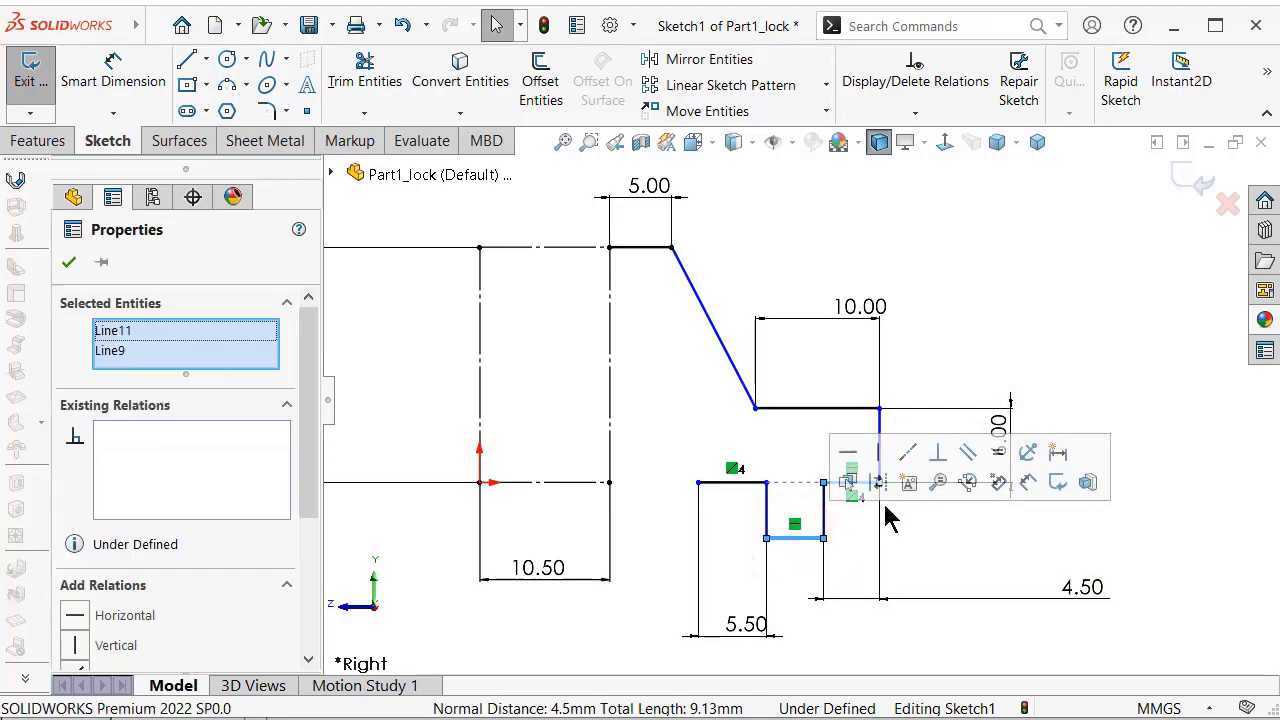
pyautogui.click(997, 453)
pyautogui.click(1222, 446)
# Dimension the notch's vertical line to a 3 mm depth.
pyautogui.moveTo(1191, 540); pyautogui.dragTo(1161, 456, button='right')
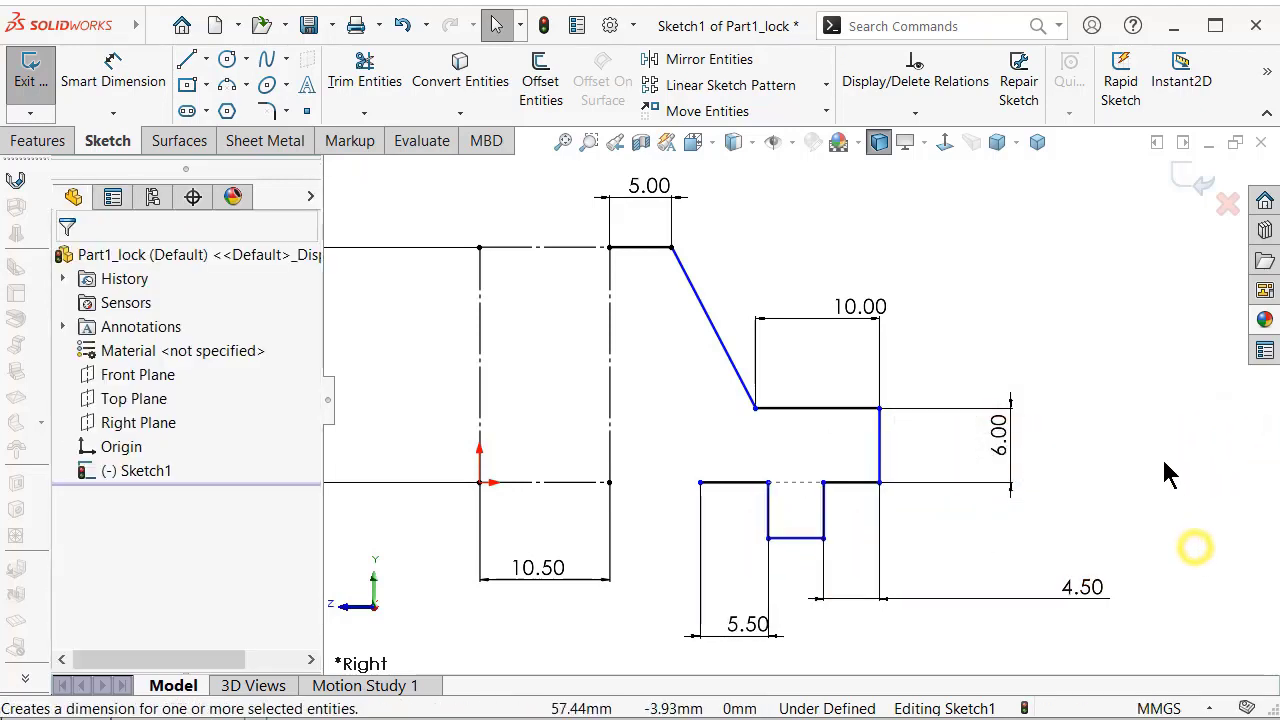
pyautogui.click(822, 502)
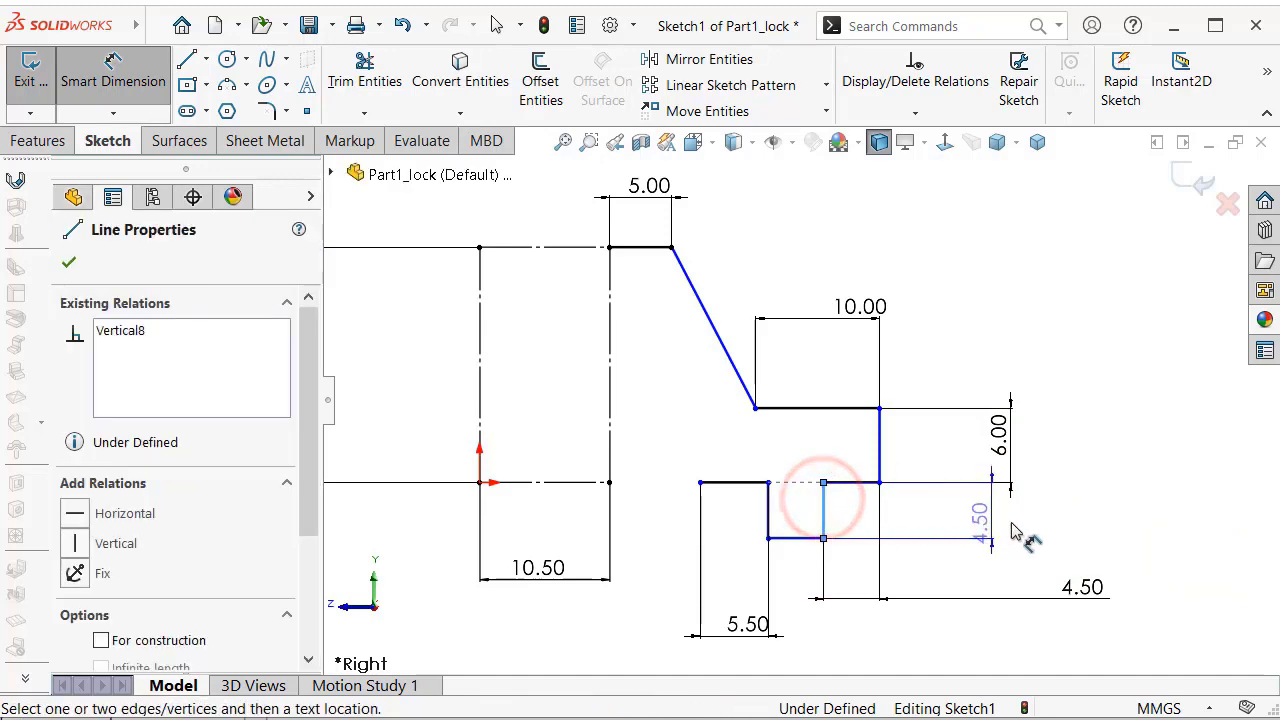
pyautogui.click(1123, 520)
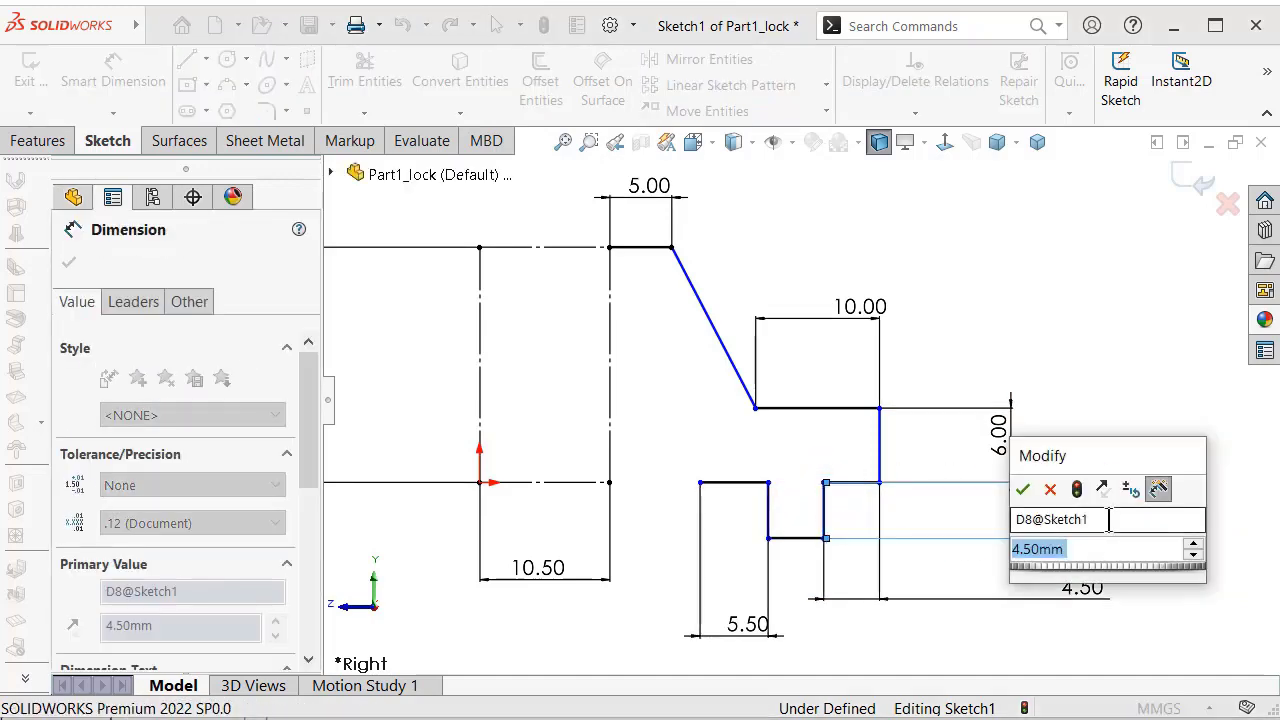
pyautogui.write('3')
pyautogui.press('Return')
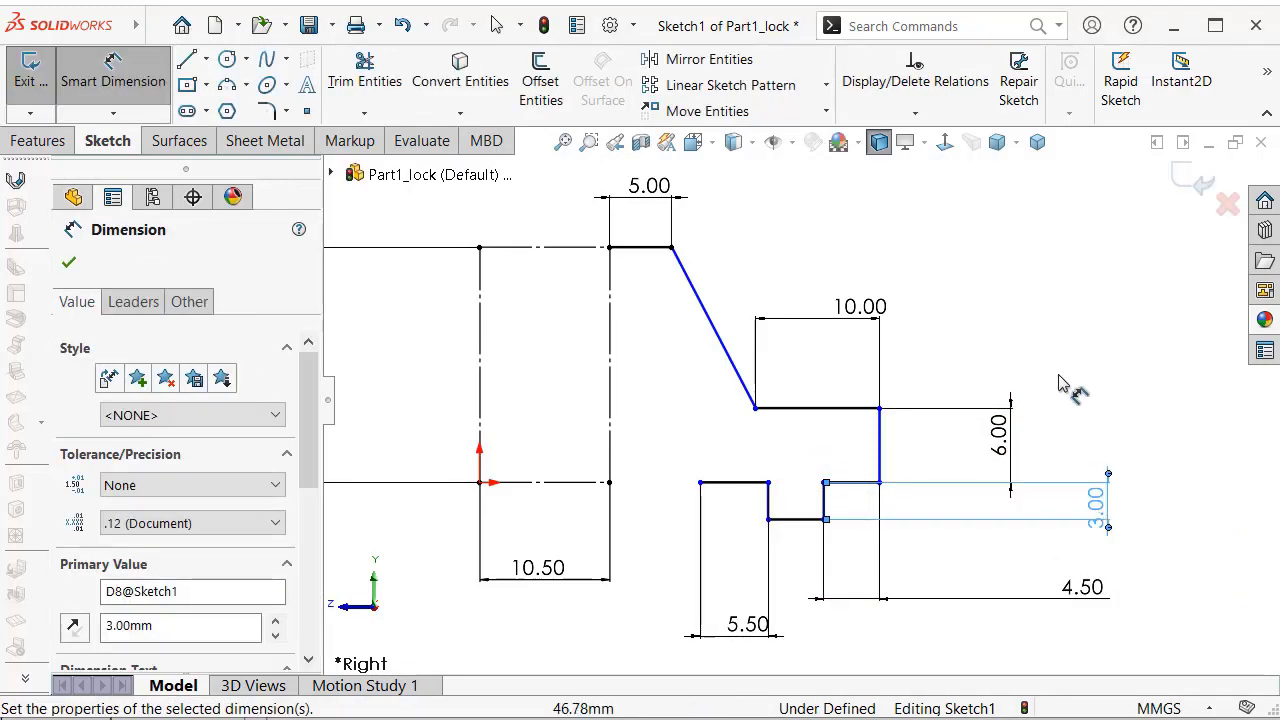
pyautogui.click(1087, 228)
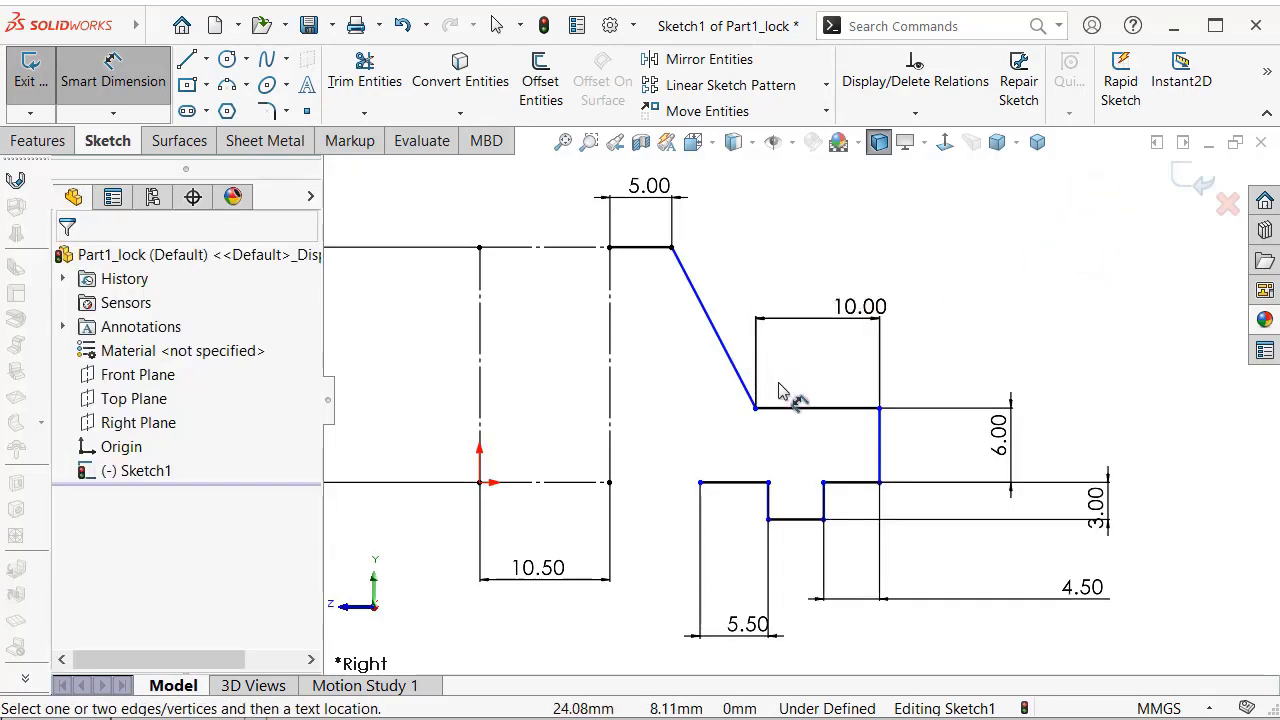
pyautogui.scroll(-2, 784, 390)
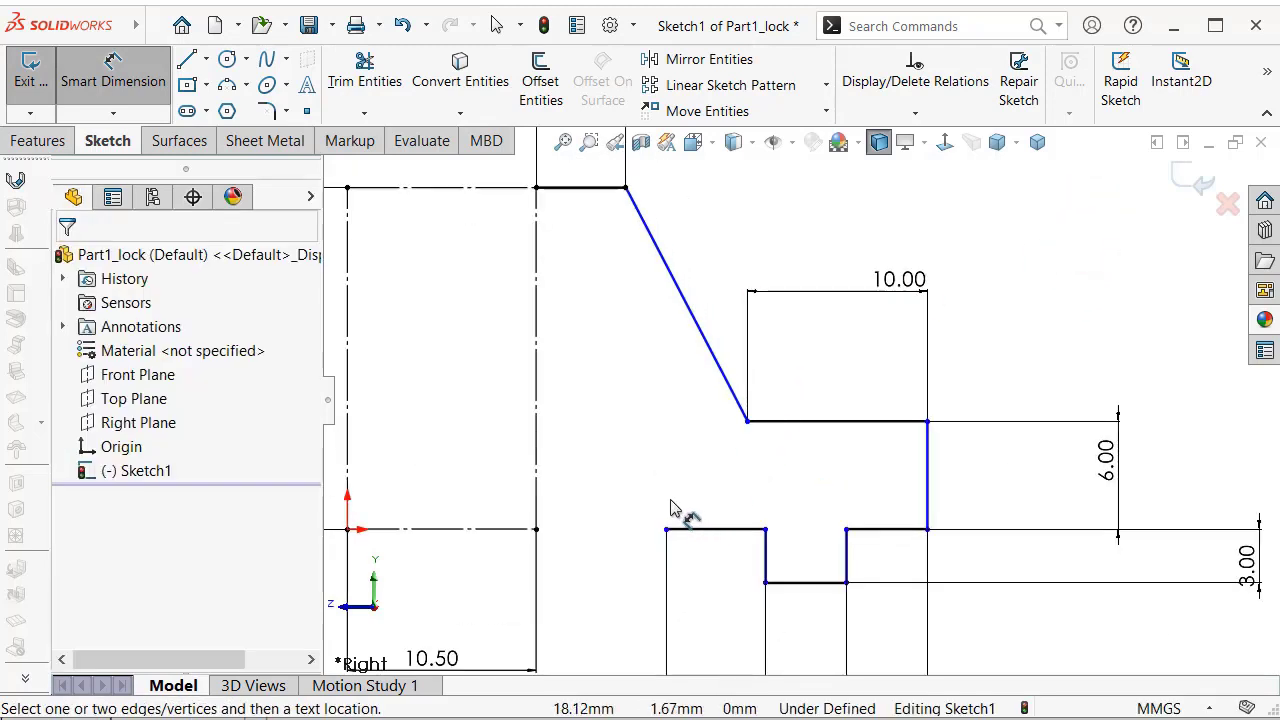
pyautogui.click(632, 487)
# From the step's left end, draw a vertical rise, short step left, short rise and another step left.
pyautogui.press('s')
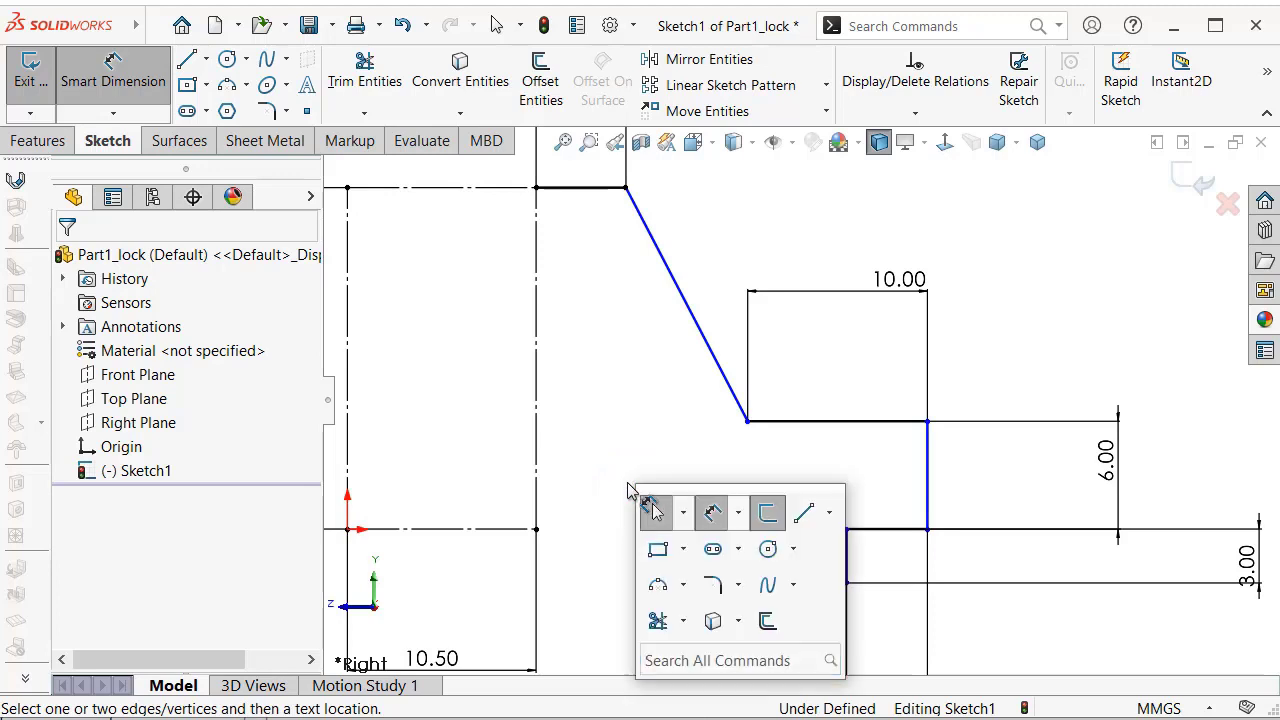
pyautogui.click(805, 513)
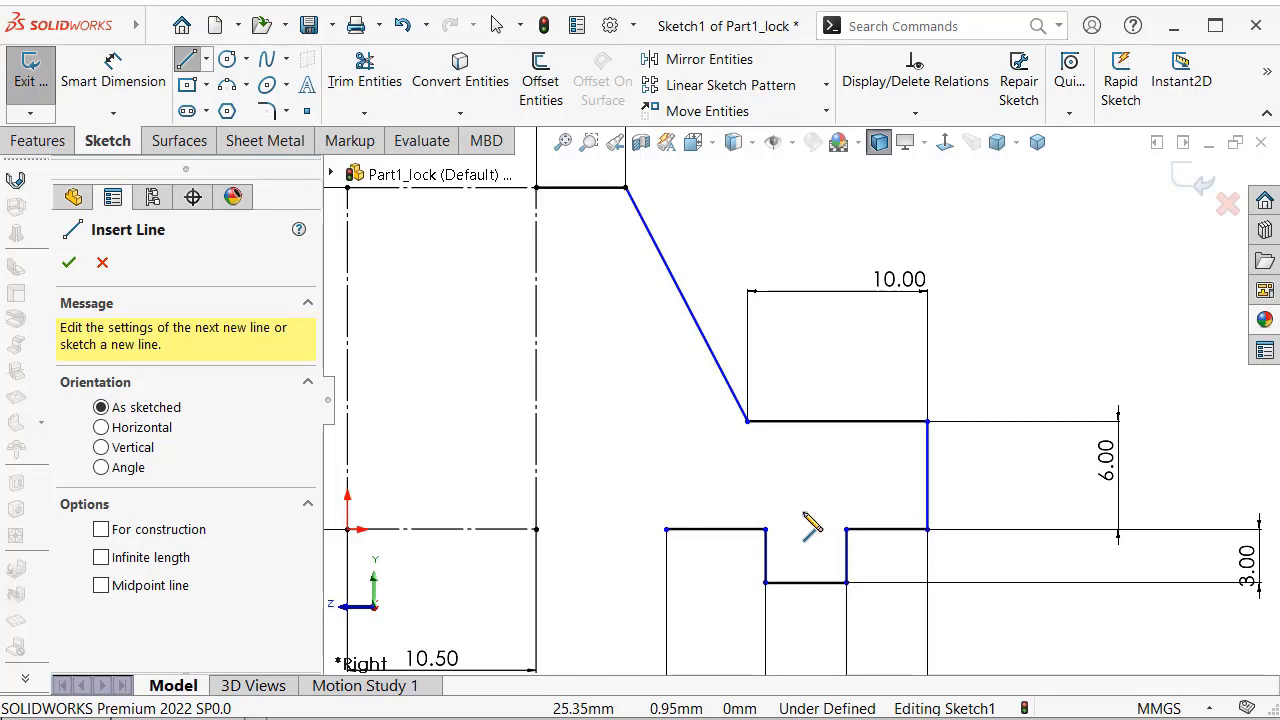
pyautogui.click(667, 530)
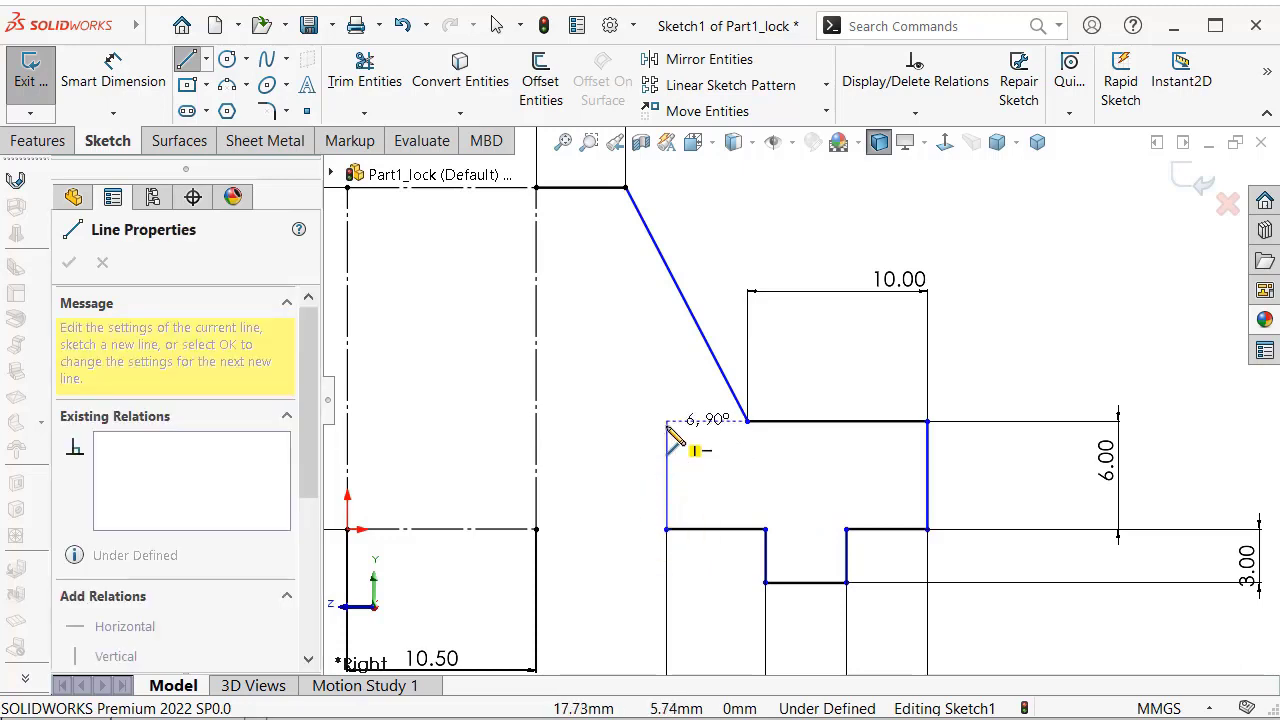
pyautogui.click(667, 421)
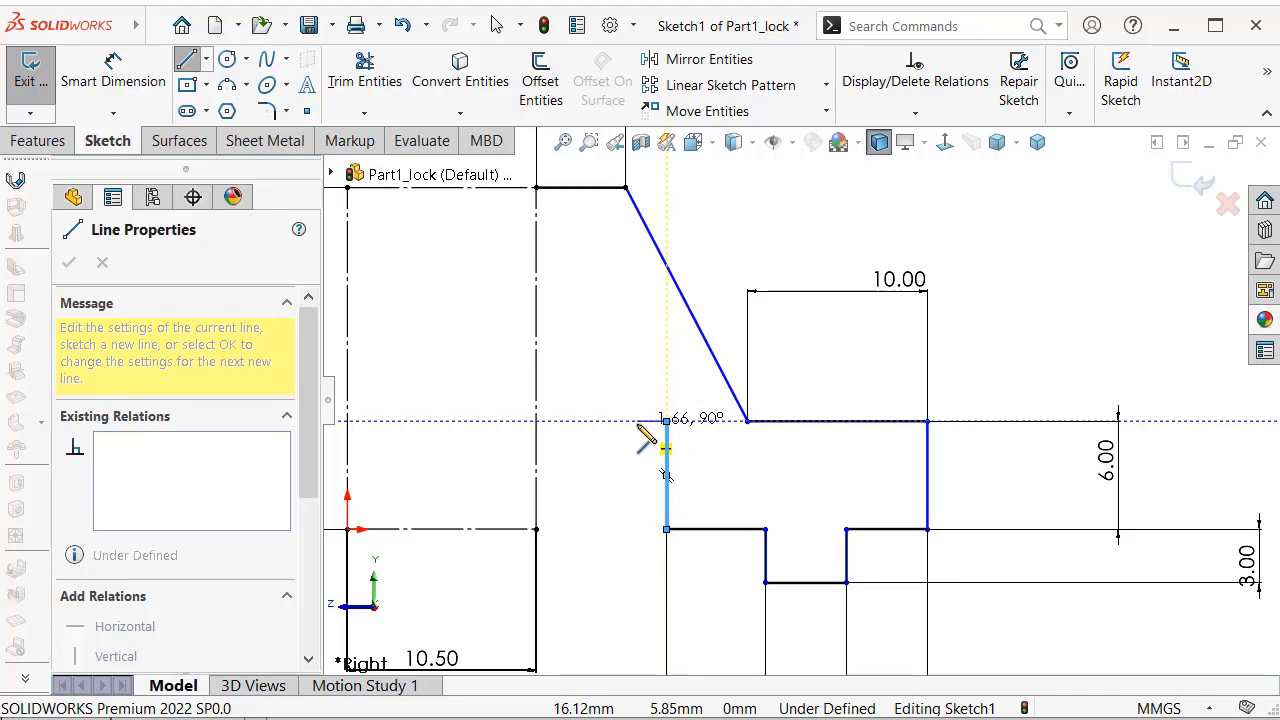
pyautogui.click(637, 421)
pyautogui.click(636, 383)
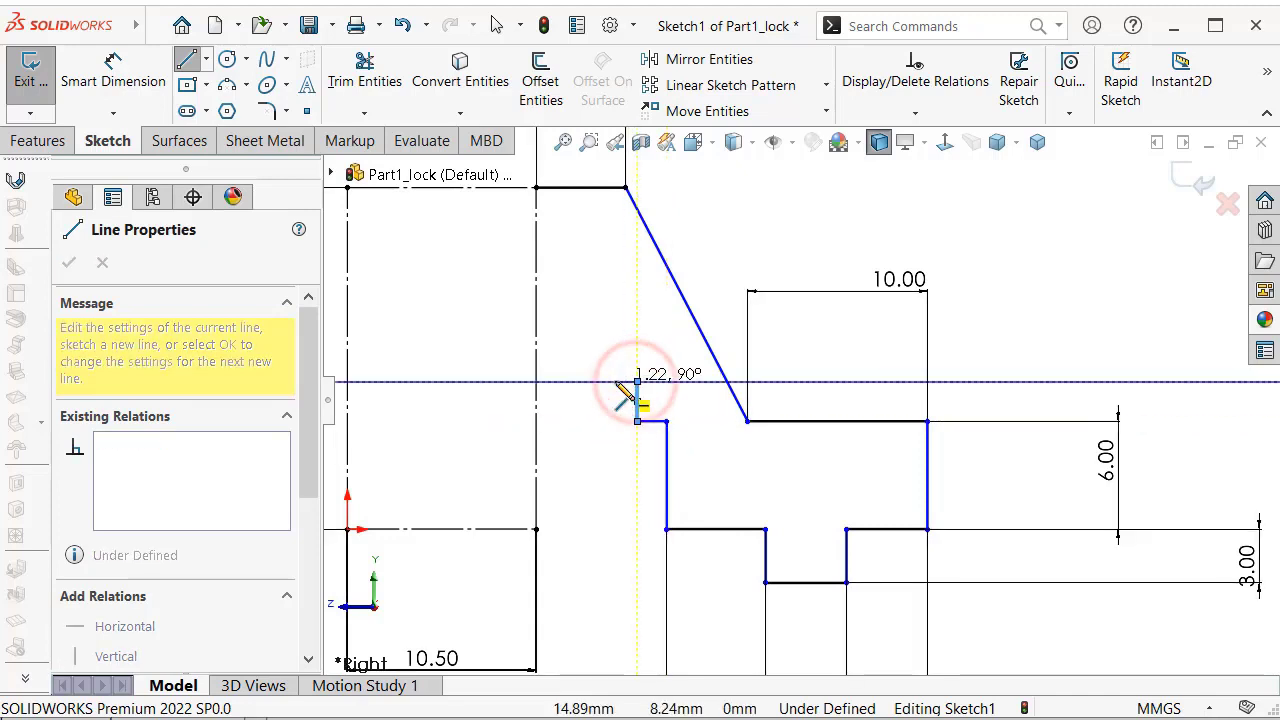
pyautogui.click(614, 382)
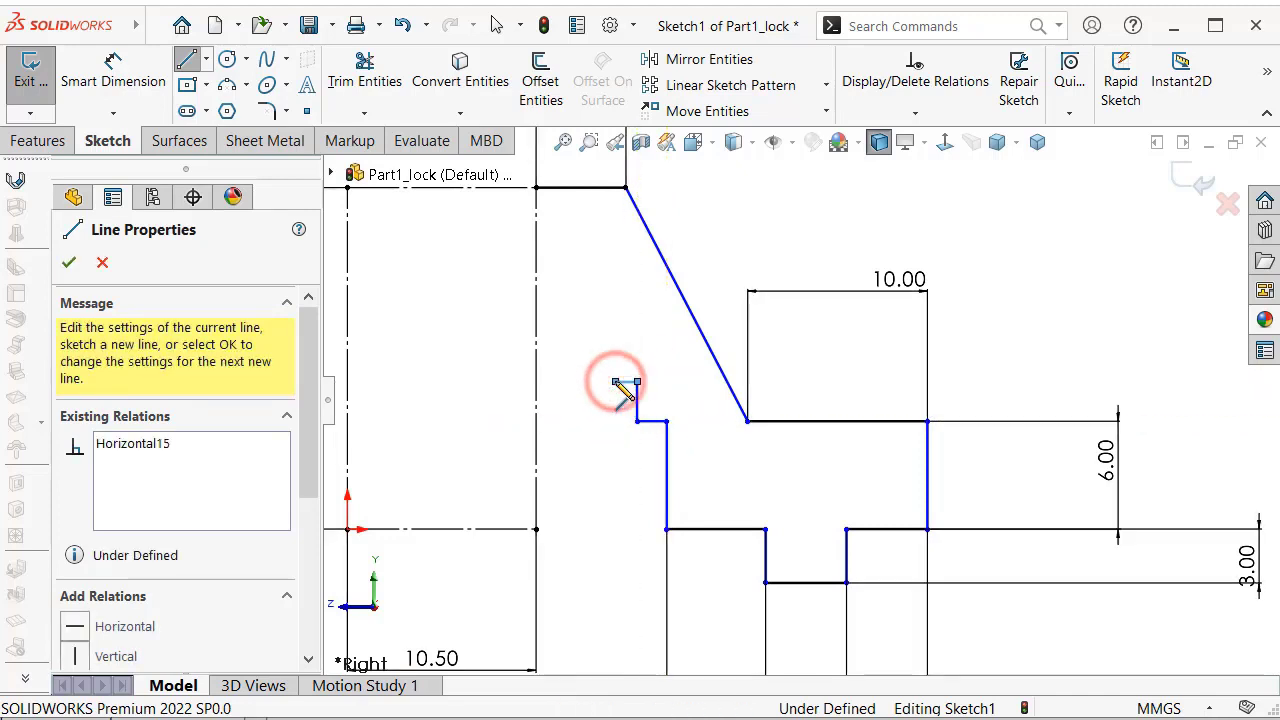
# Add a long vertical line, short horizontal and slanted segment, closing the profile at the top-left corner.
pyautogui.scroll(-1, 612, 310)
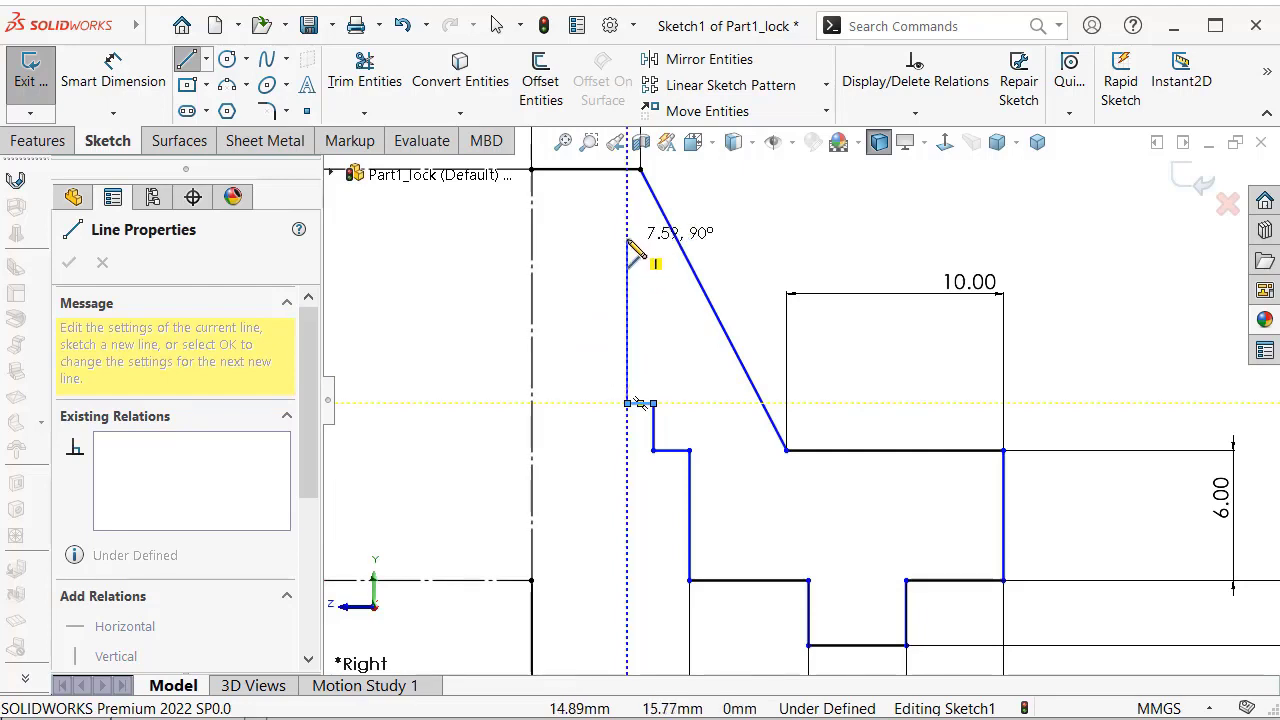
pyautogui.click(627, 238)
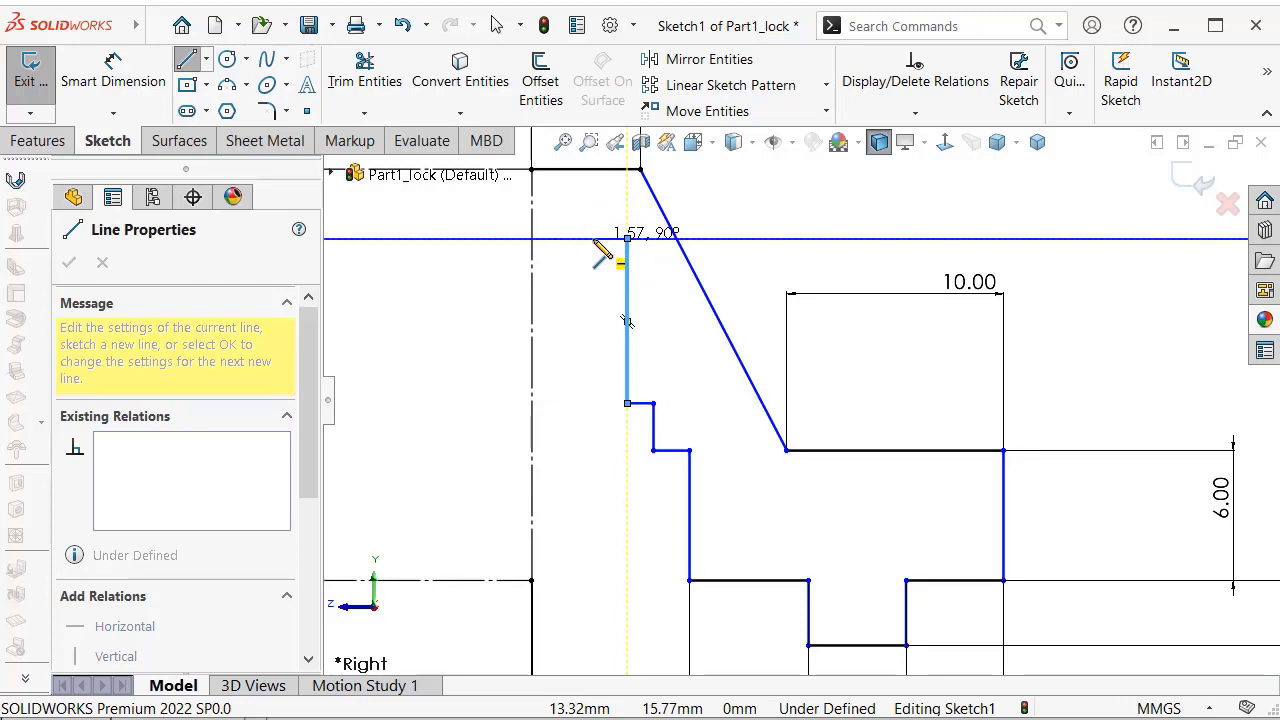
pyautogui.click(593, 238)
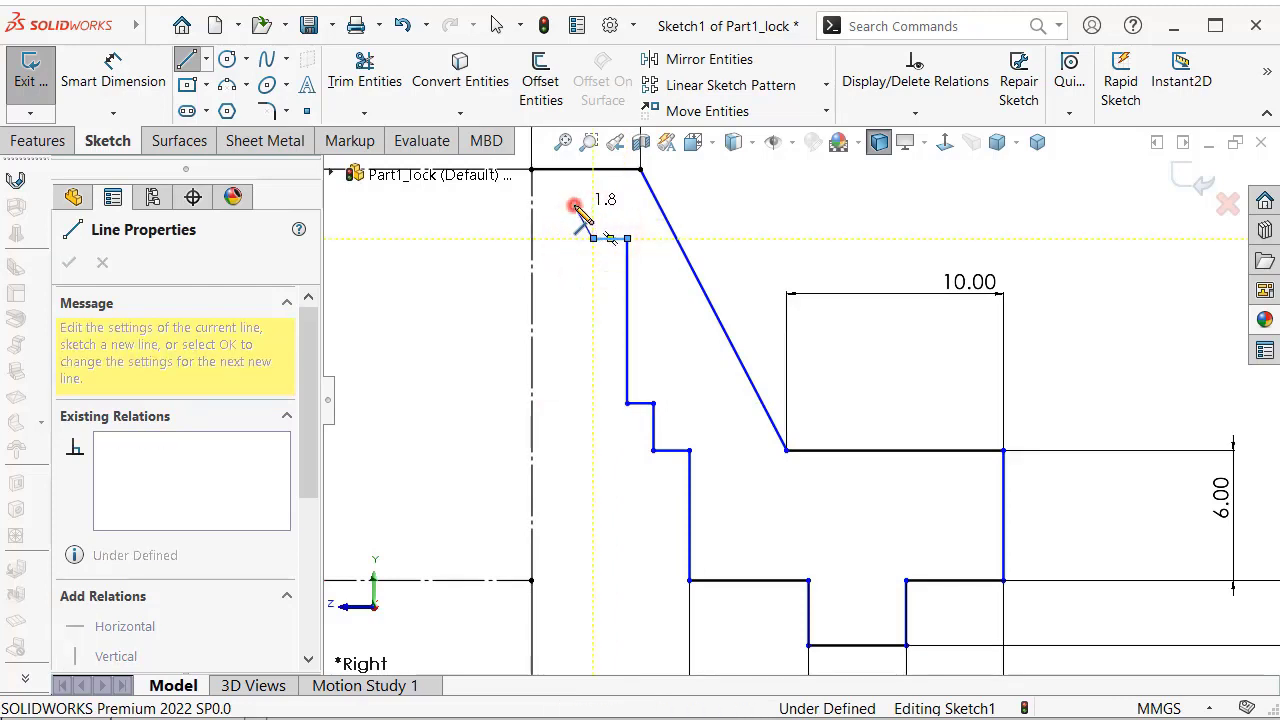
pyautogui.click(531, 205)
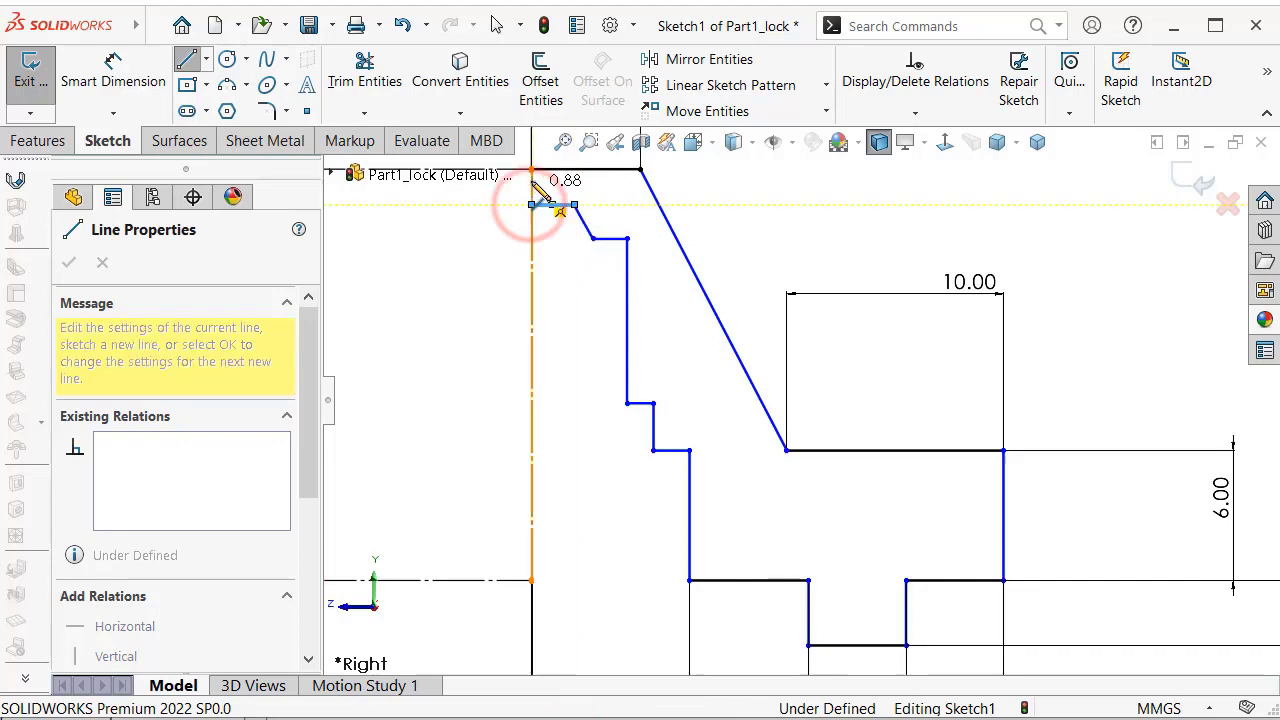
pyautogui.click(531, 170)
pyautogui.press('z')
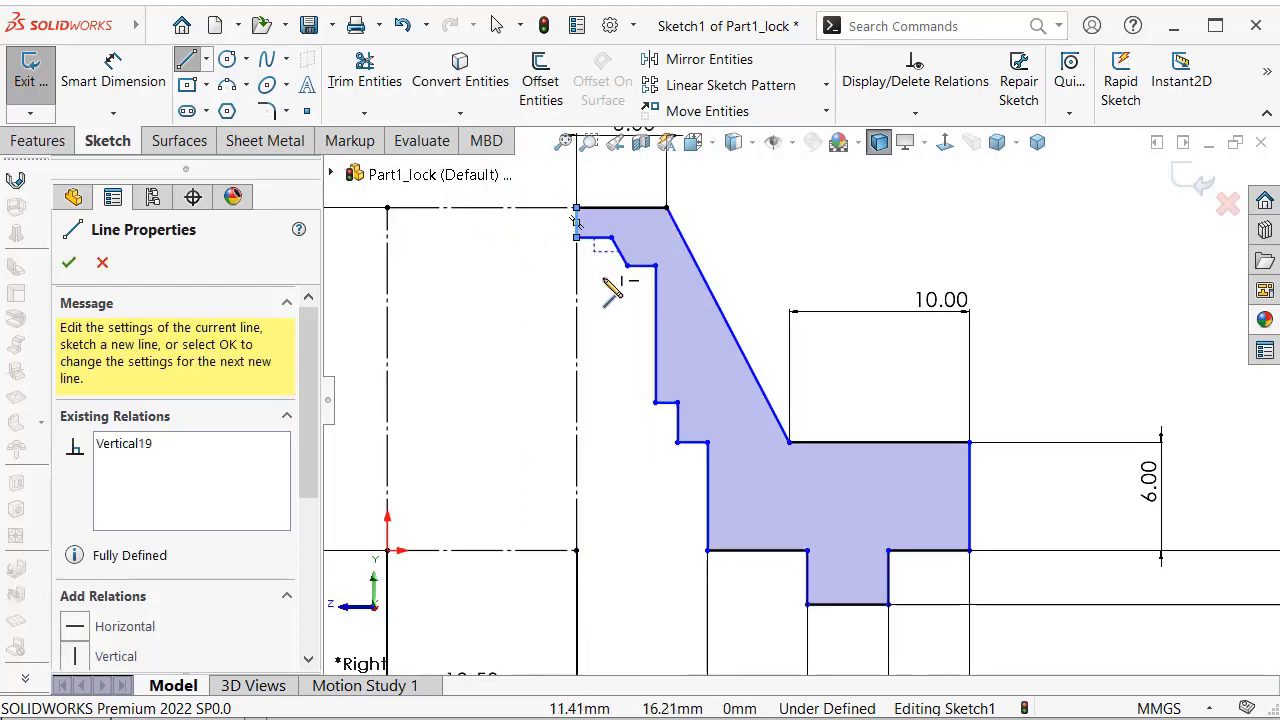
pyautogui.press('s')
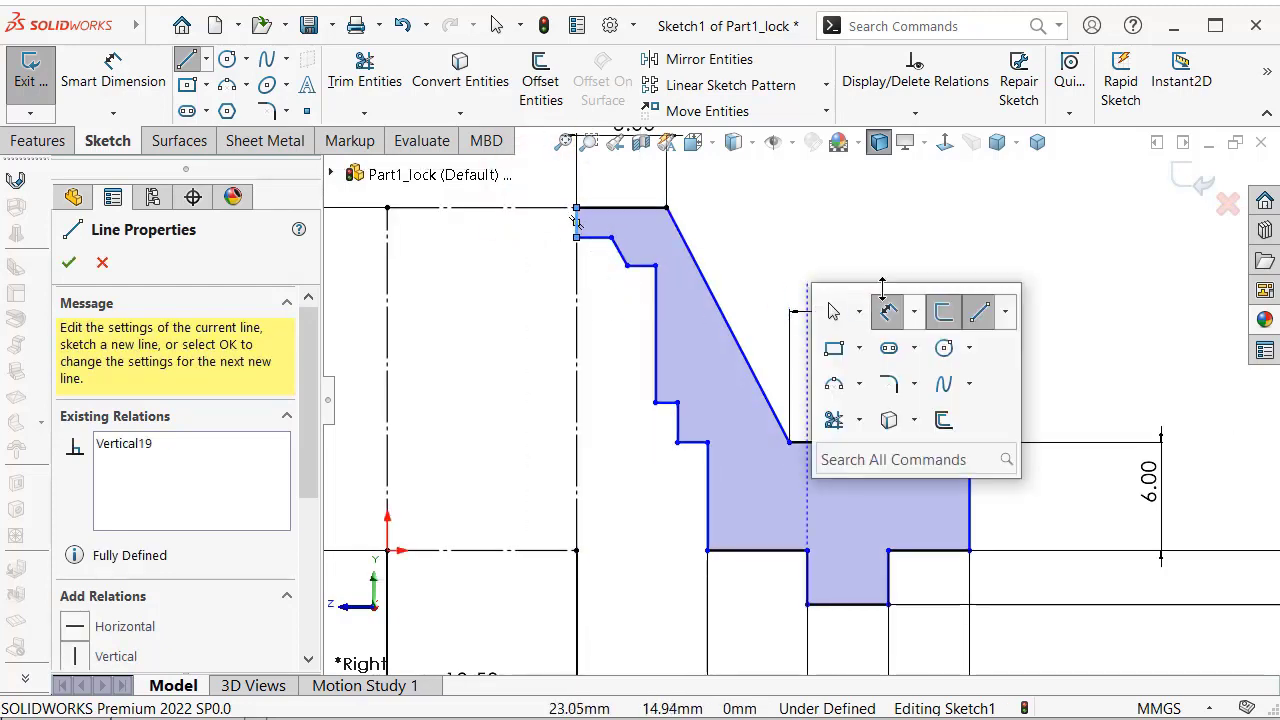
pyautogui.click(888, 311)
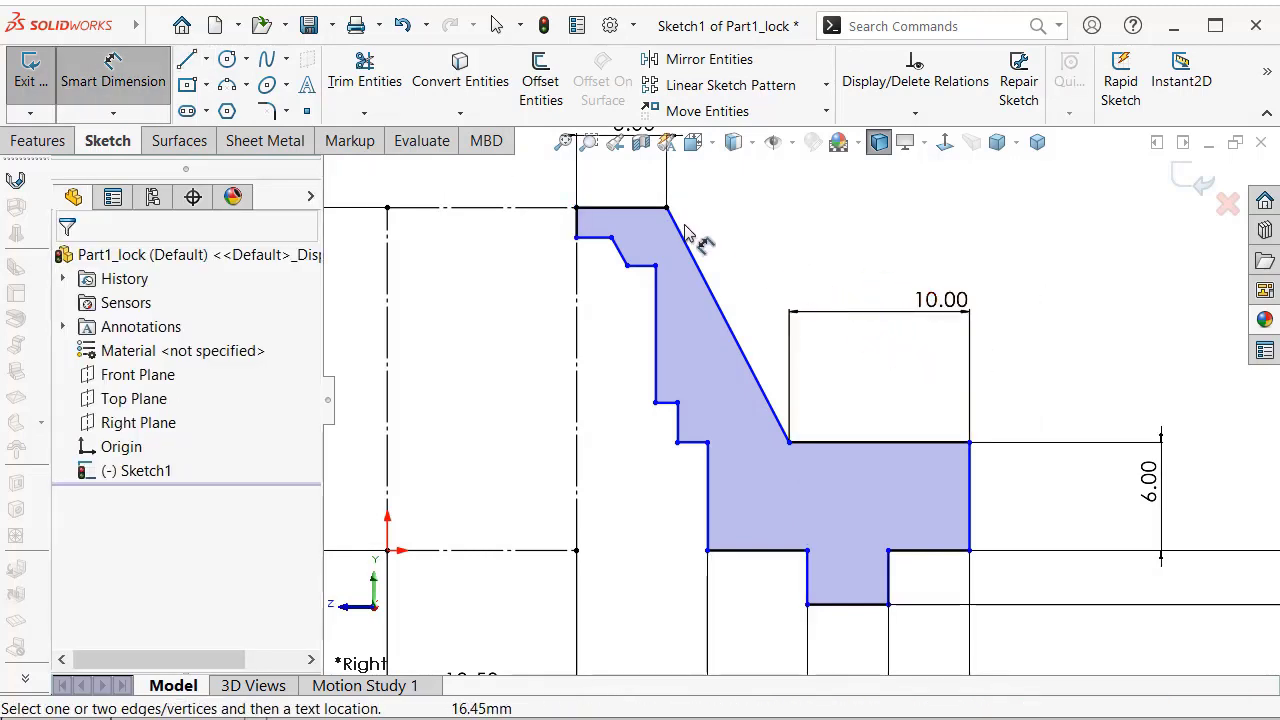
# Dimension the short top vertical step line to 2 mm.
pyautogui.press('z')
pyautogui.click(615, 252)
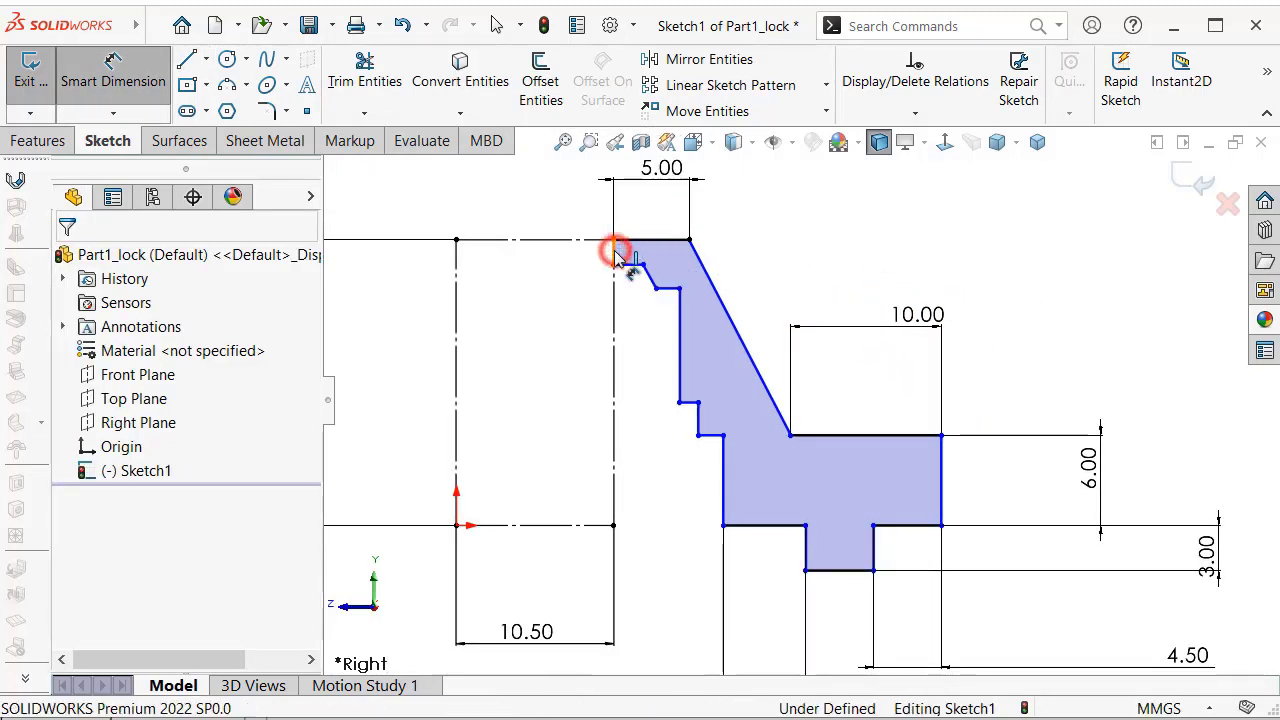
pyautogui.press('z')
pyautogui.click(557, 239)
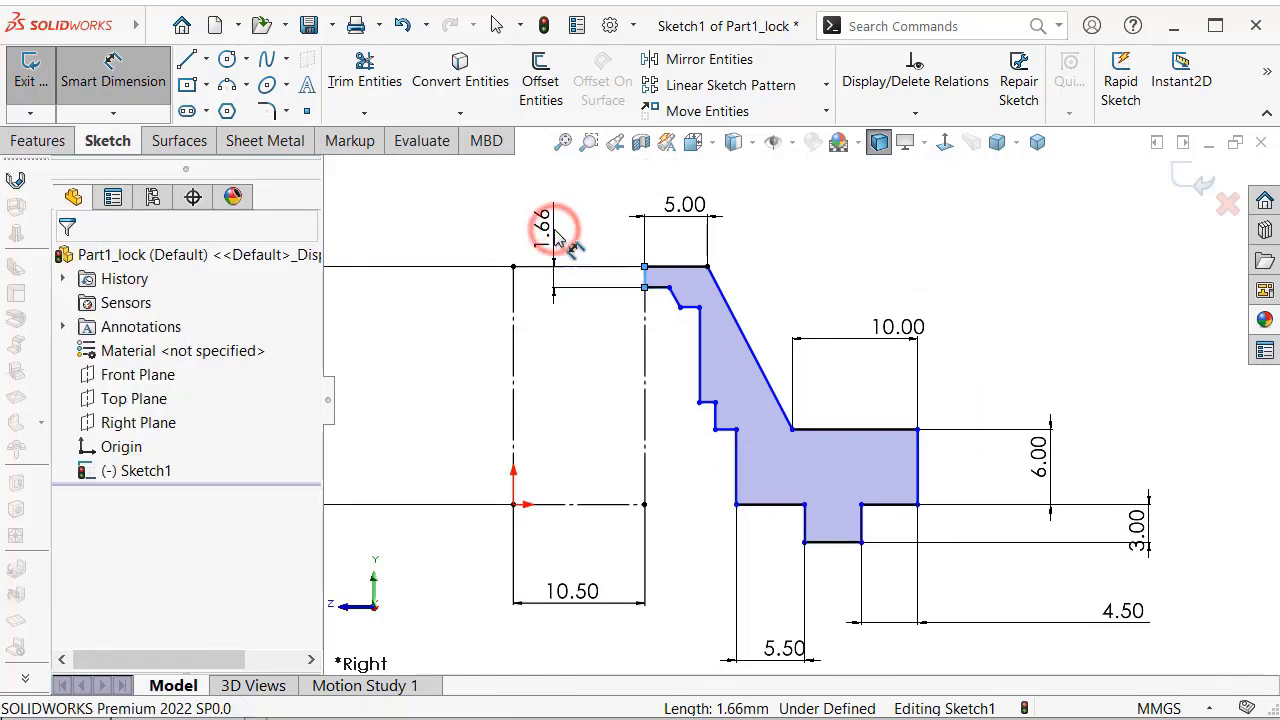
pyautogui.write('2')
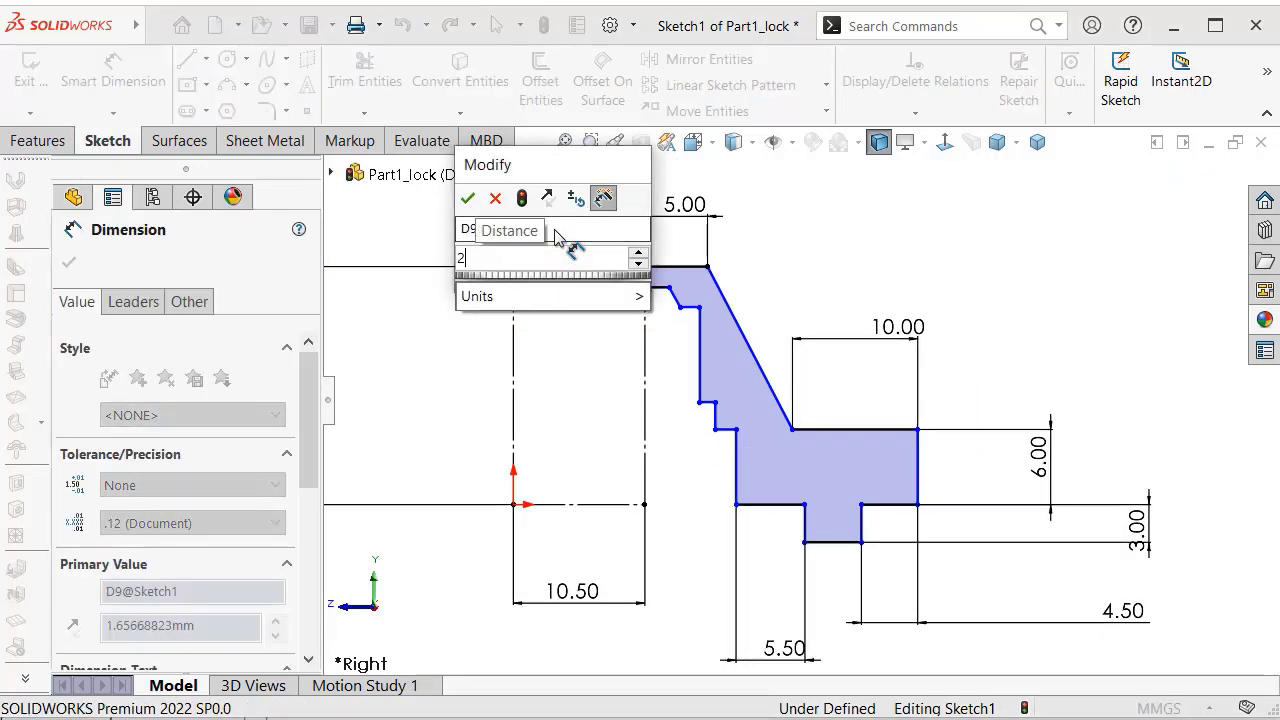
pyautogui.press('Return')
pyautogui.click(495, 240)
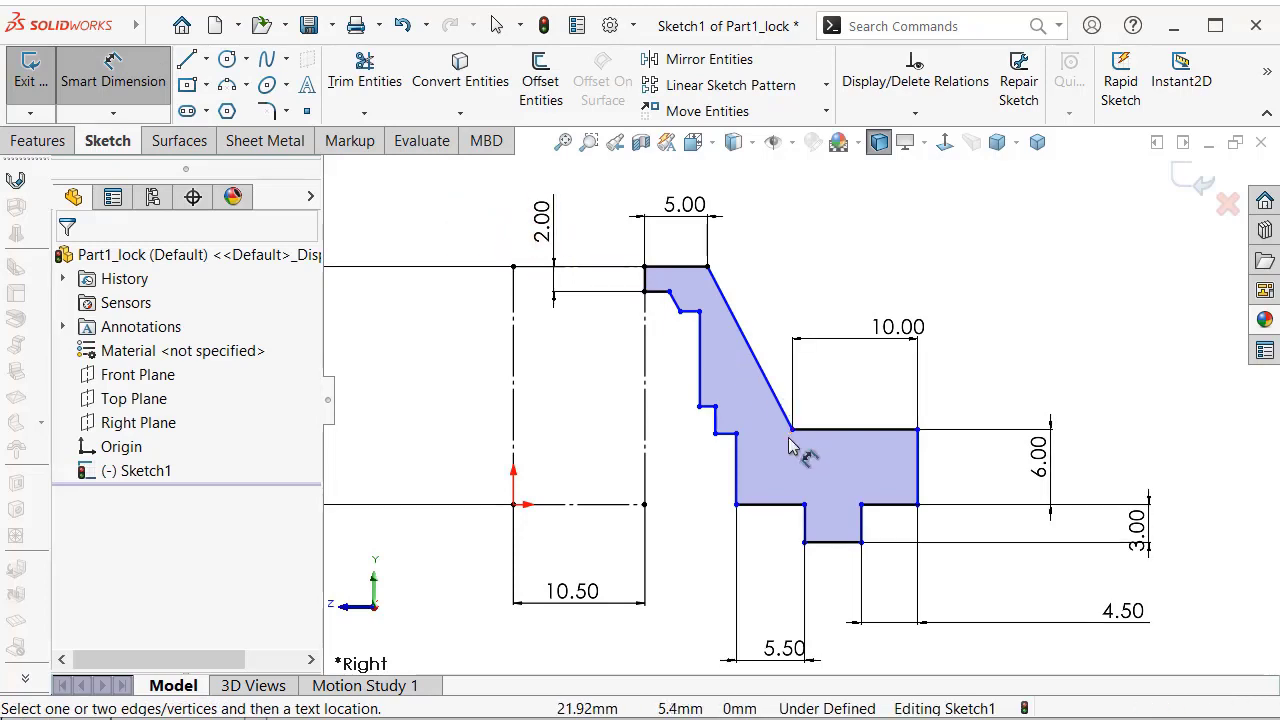
pyautogui.scroll(-1, 614, 316)
pyautogui.scroll(-1, 614, 314)
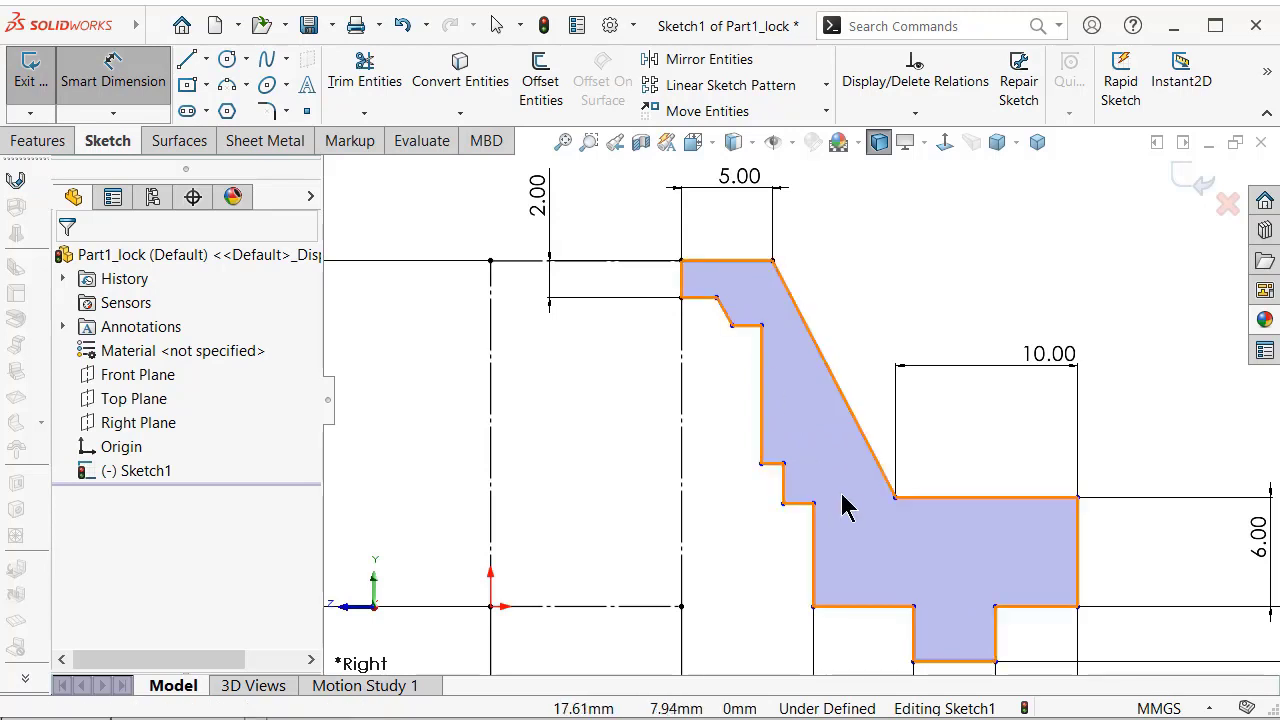
pyautogui.press('Escape')
# Make the short ledge collinear with the long horizontal 10.00 shoulder edge.
pyautogui.click(799, 503)
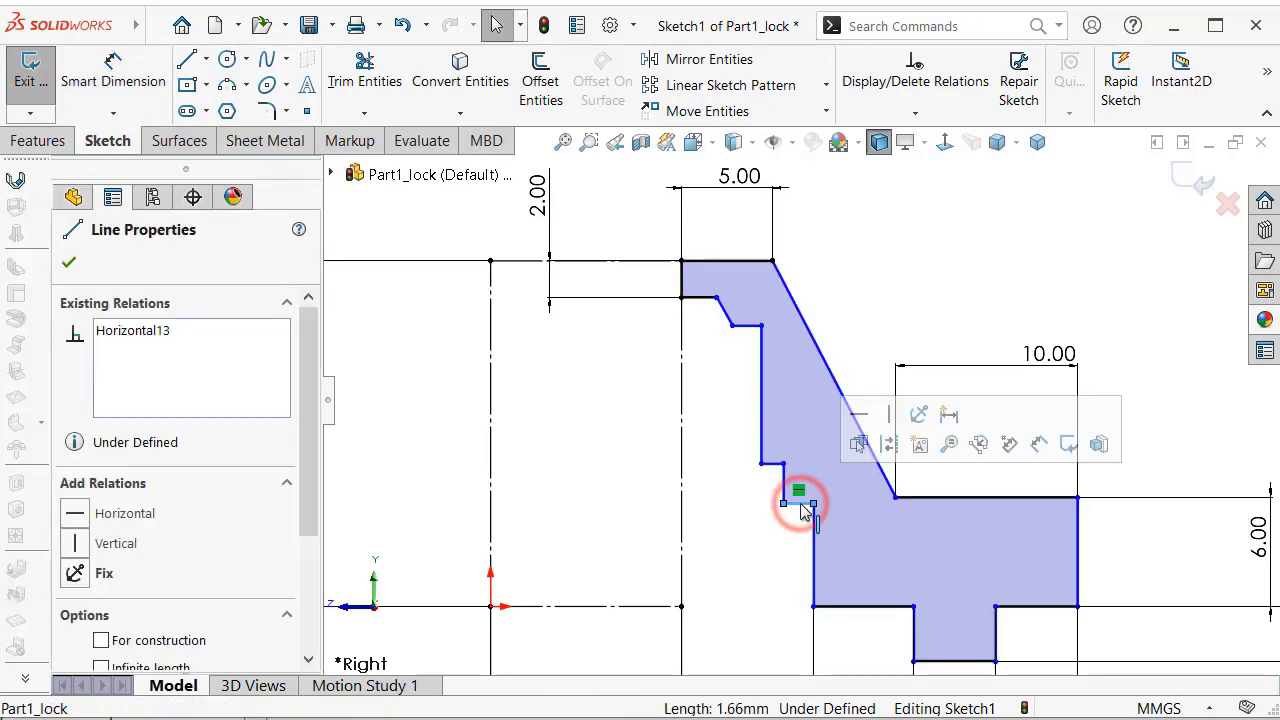
pyautogui.keyDown('ctrl'); pyautogui.click(943, 498); pyautogui.keyUp('ctrl')
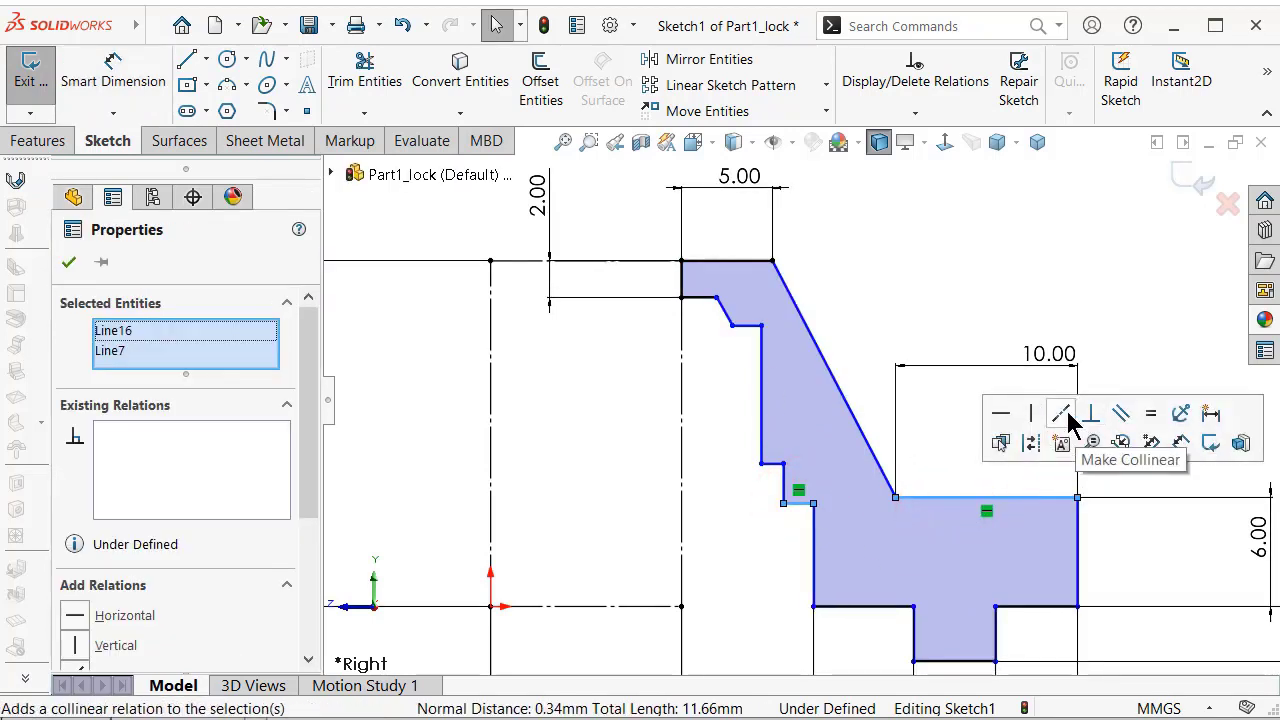
pyautogui.click(1062, 414)
pyautogui.click(994, 248)
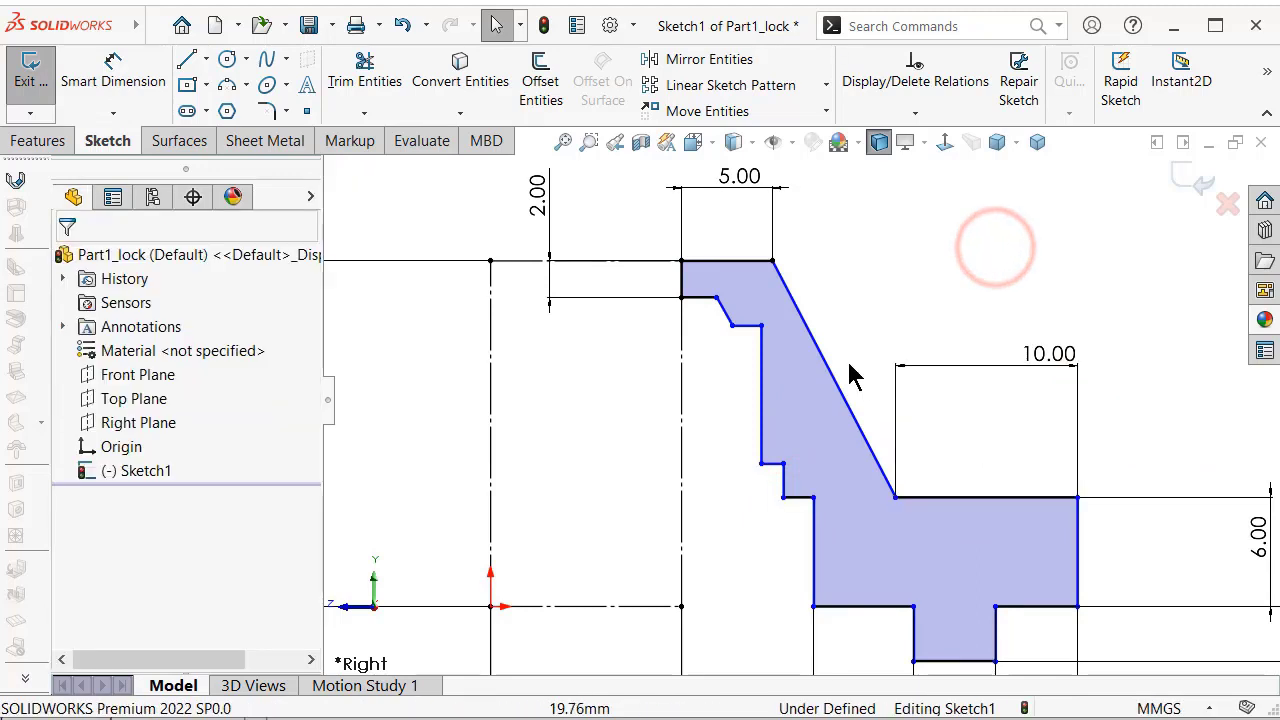
# Make the two short vertical step lines equal, then begin dimensioning the short horizontal step line.
pyautogui.click(682, 279)
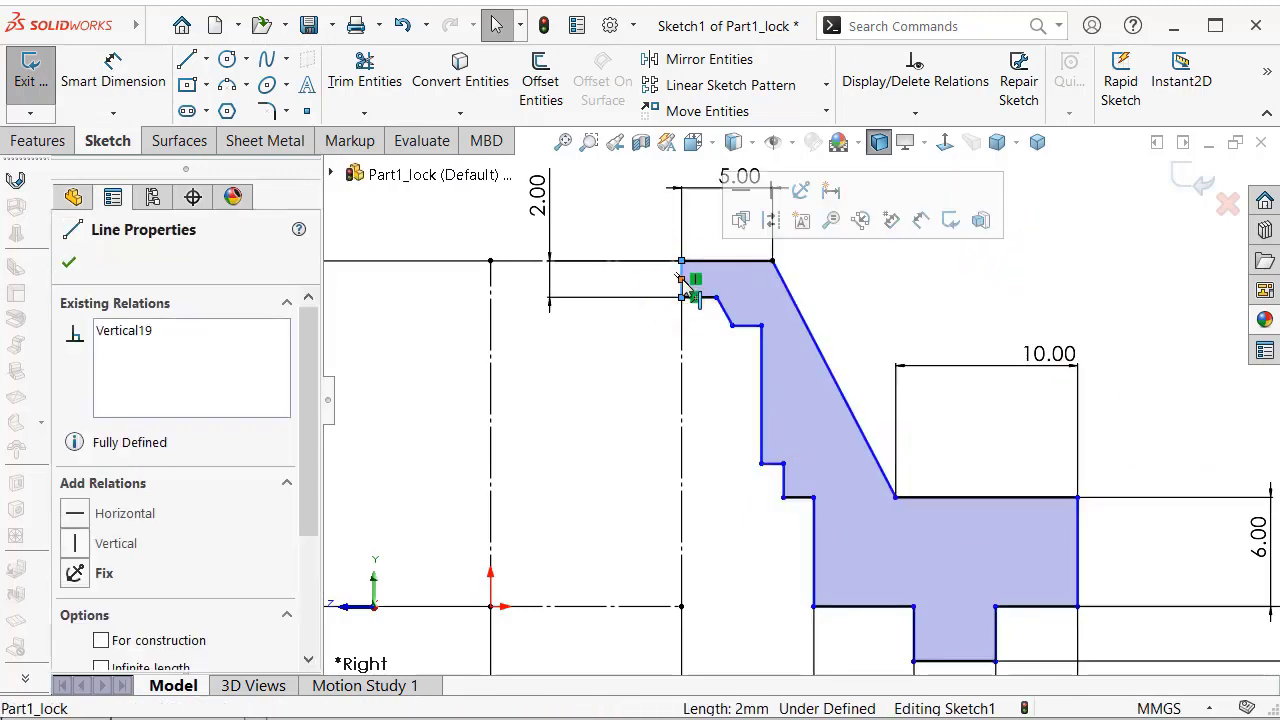
pyautogui.keyDown('ctrl'); pyautogui.click(785, 485); pyautogui.keyUp('ctrl')
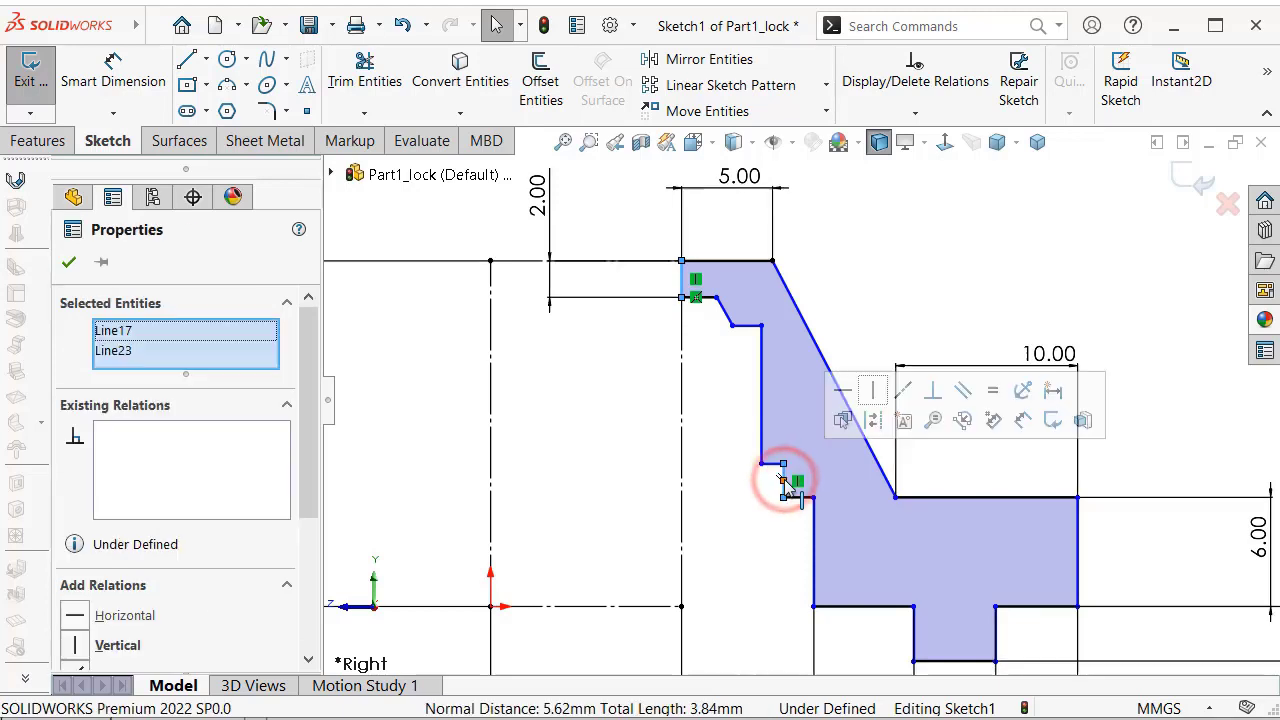
pyautogui.click(992, 390)
pyautogui.click(1075, 266)
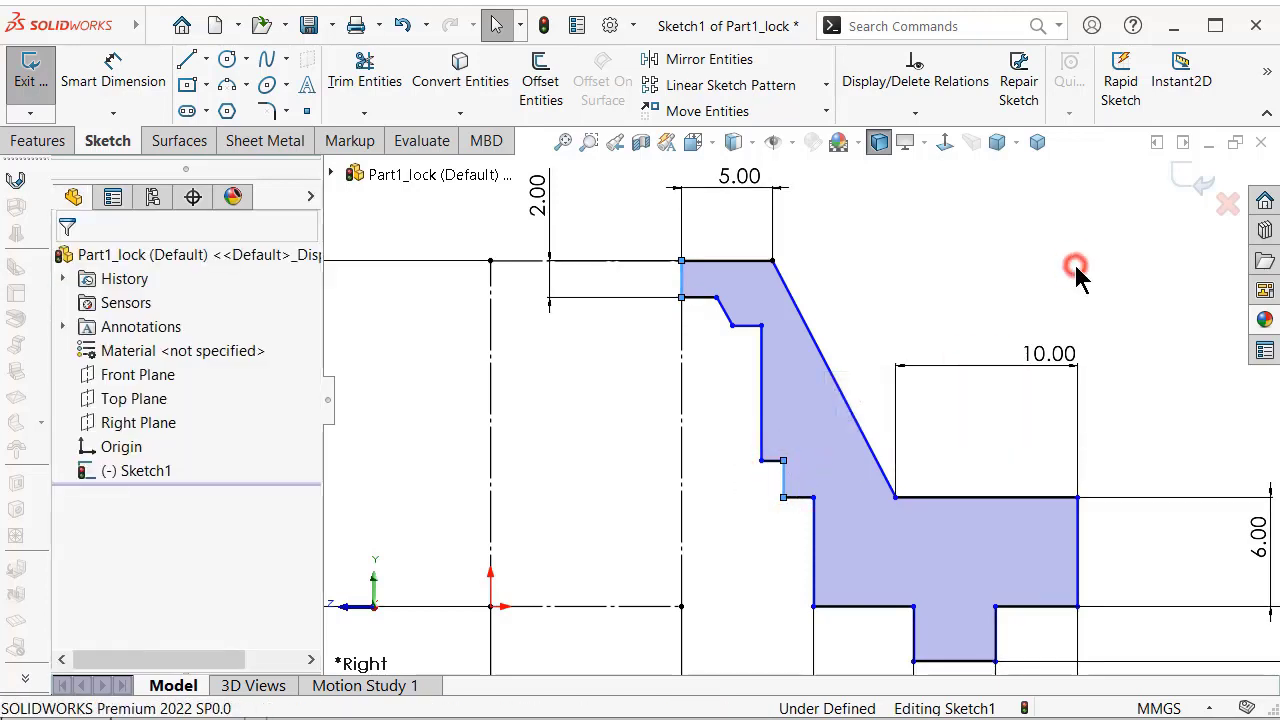
pyautogui.press('s')
pyautogui.click(1057, 293)
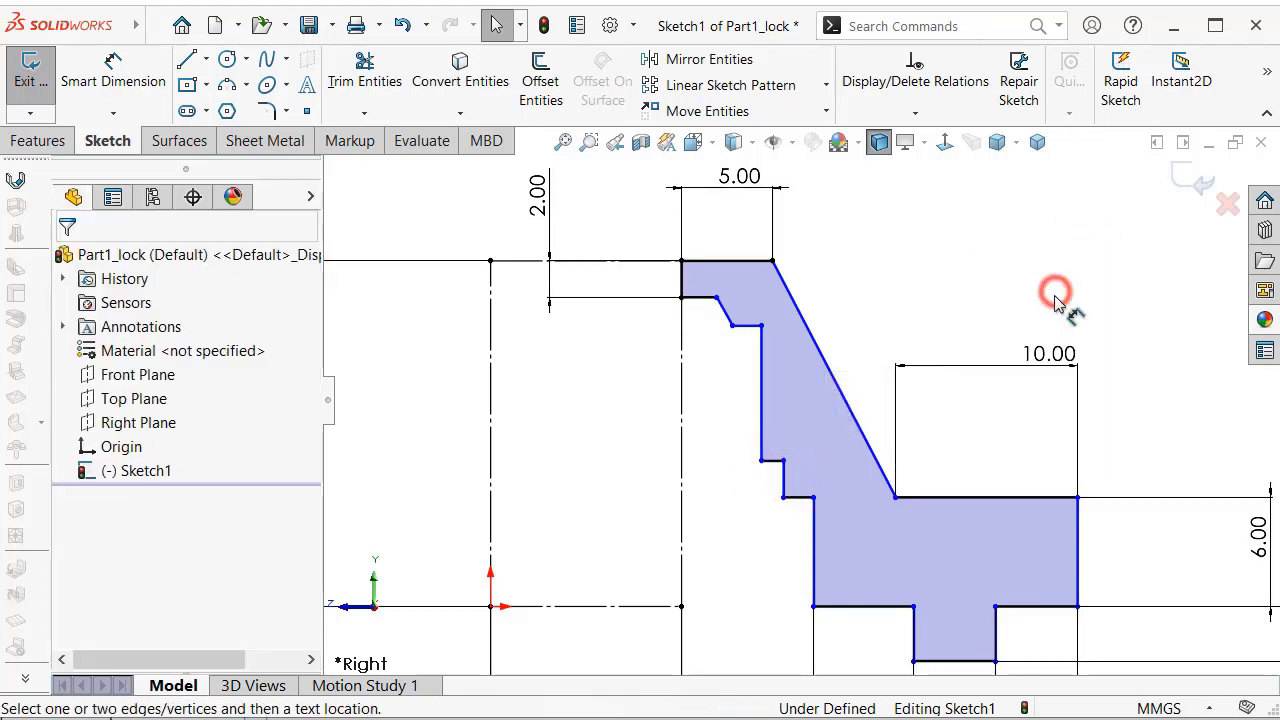
pyautogui.click(809, 499)
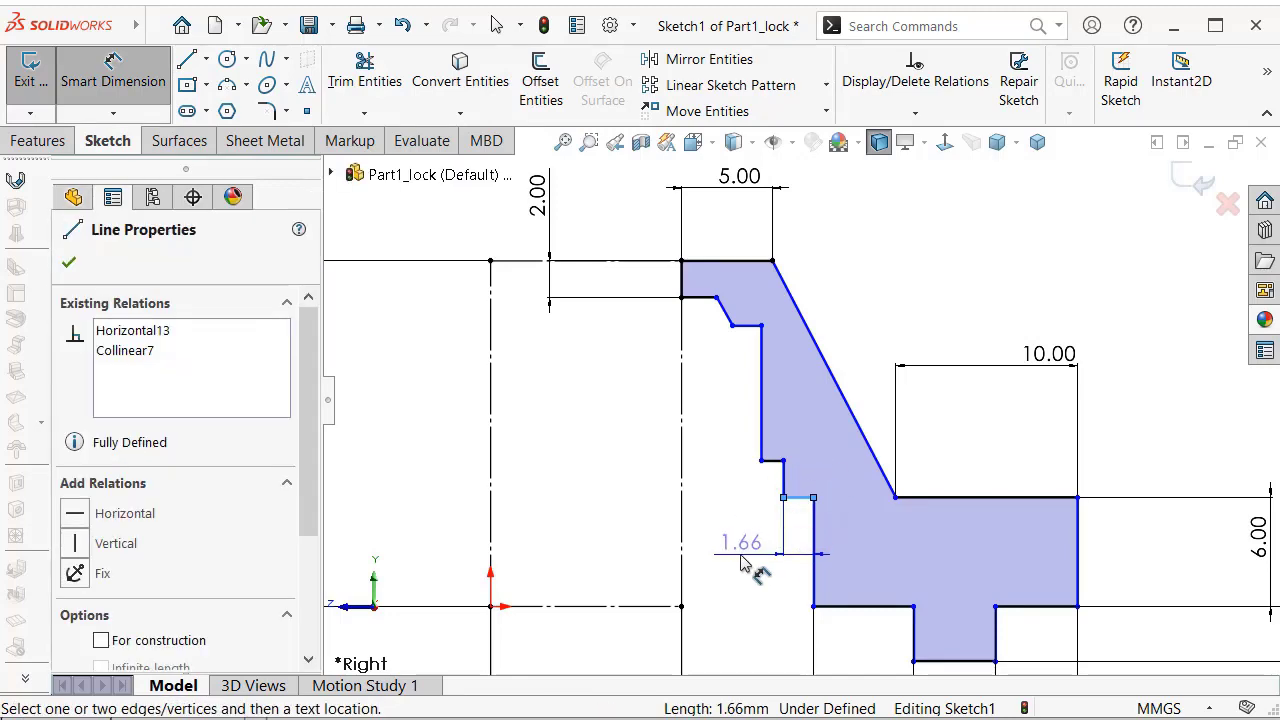
# Dimension the short lower step line to 1 mm.
pyautogui.click(749, 552)
pyautogui.write('1')
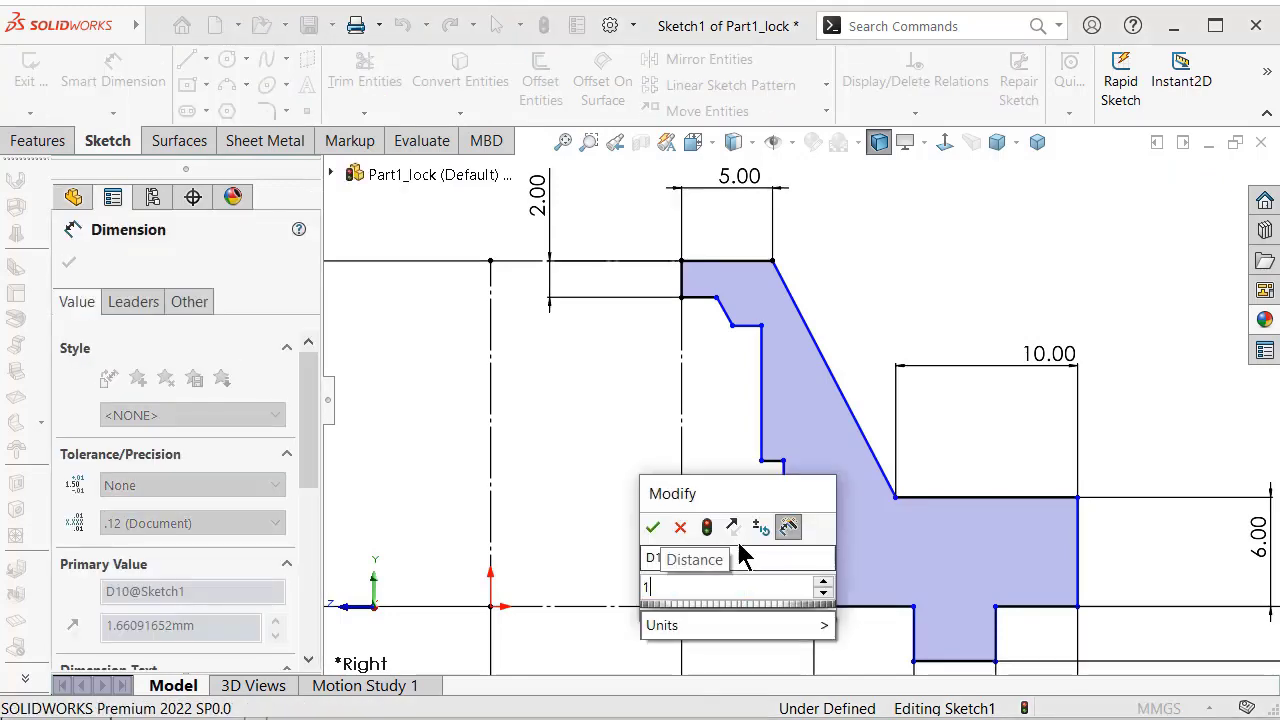
pyautogui.press('Return')
pyautogui.press('Escape')
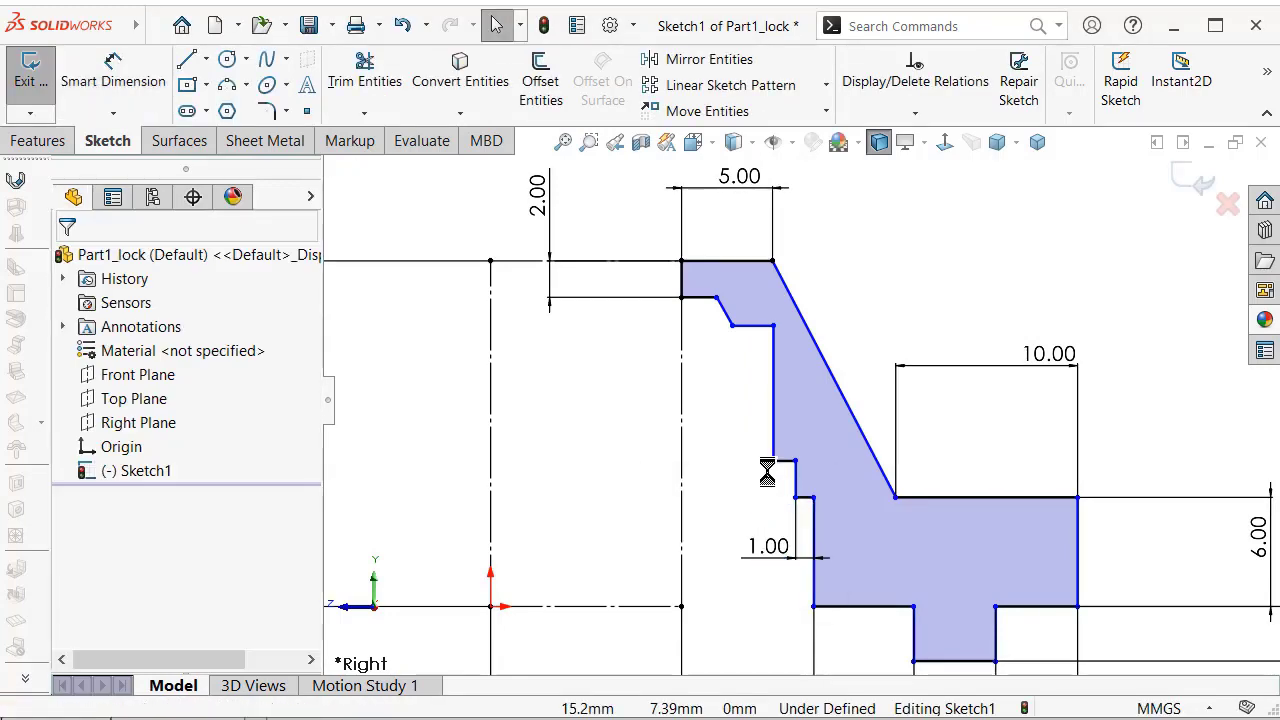
# Make the two short step lines equal in length.
pyautogui.scroll(-1, 838, 400)
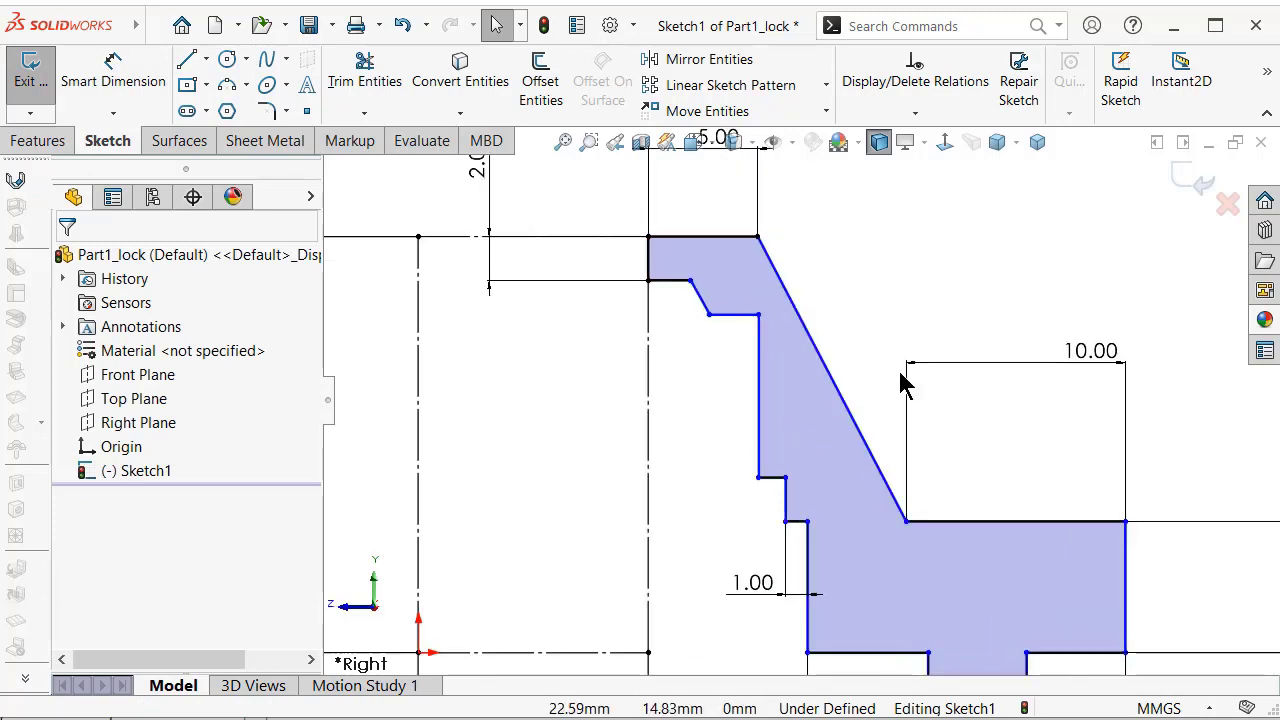
pyautogui.click(798, 522)
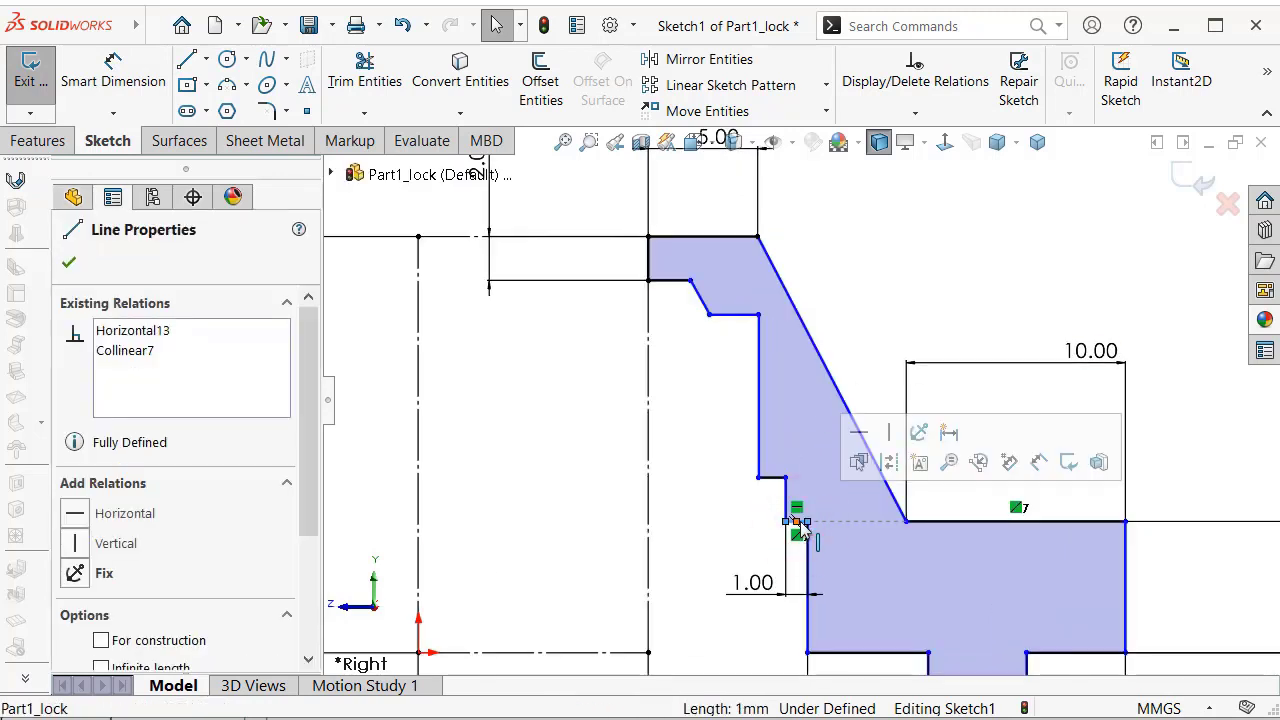
pyautogui.keyDown('ctrl'); pyautogui.click(770, 480); pyautogui.keyUp('ctrl')
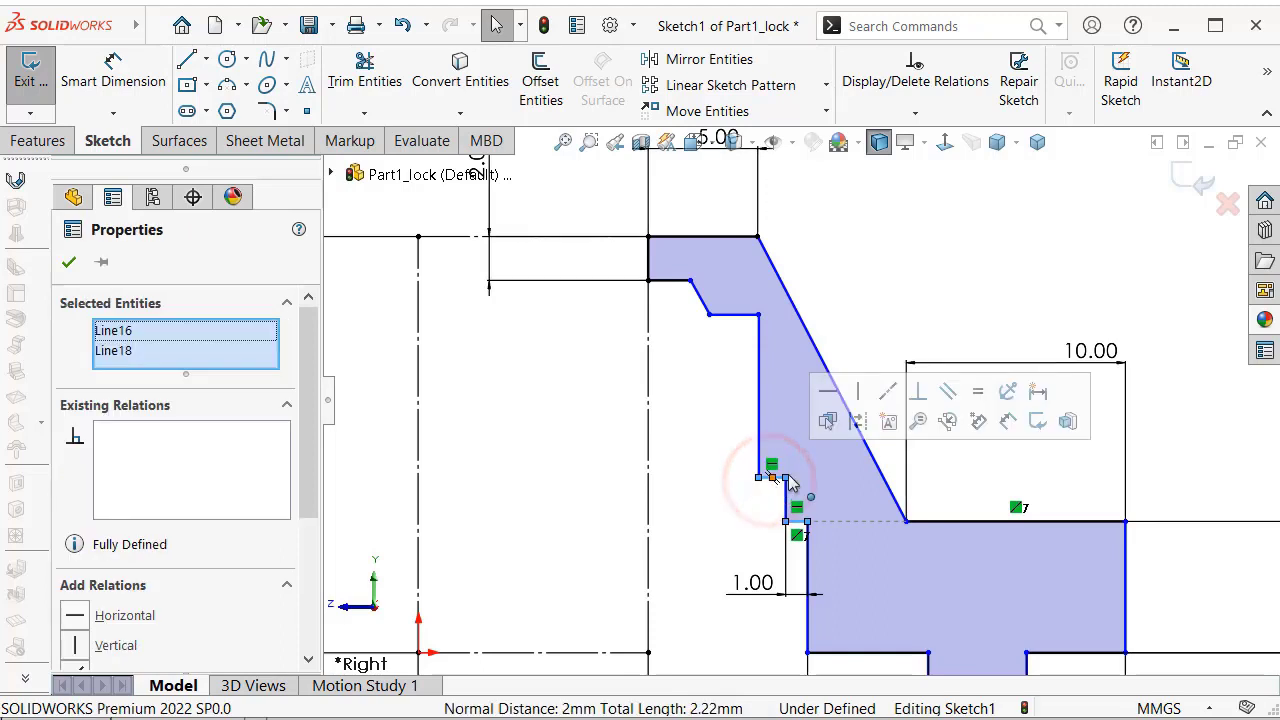
pyautogui.click(978, 392)
pyautogui.click(982, 222)
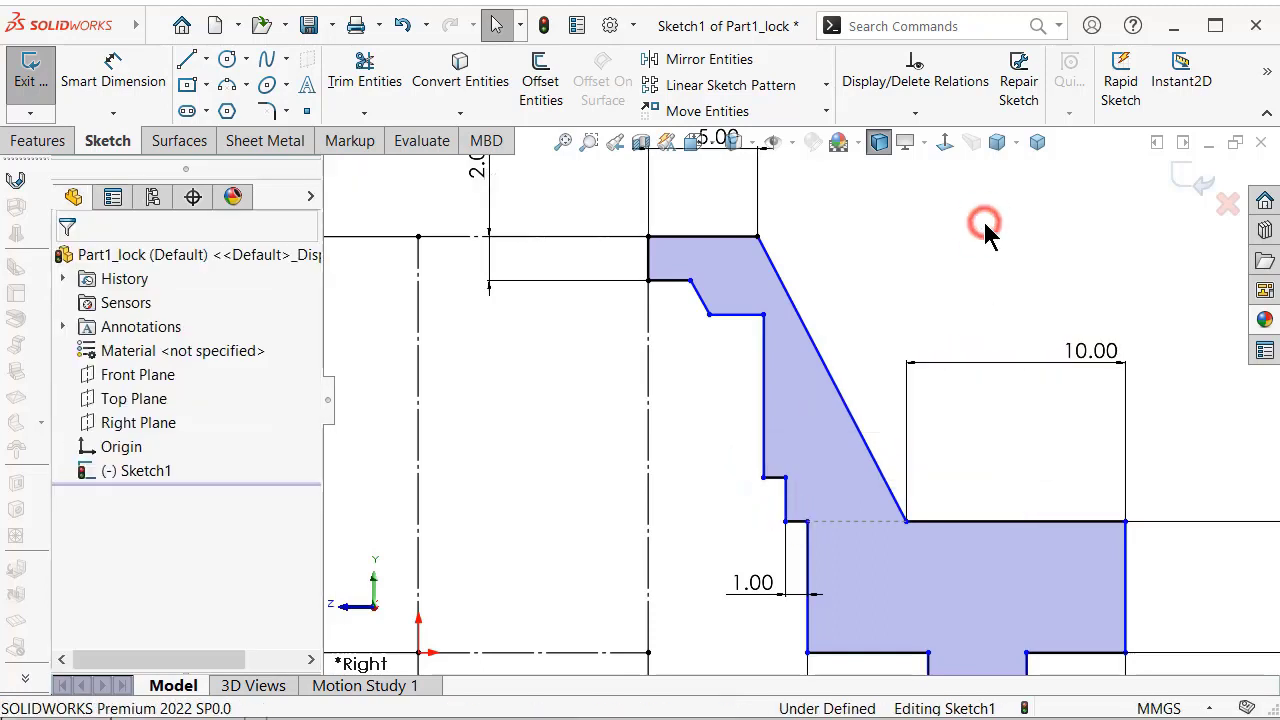
# Dimension the long inner vertical line to 8 mm.
pyautogui.press('s')
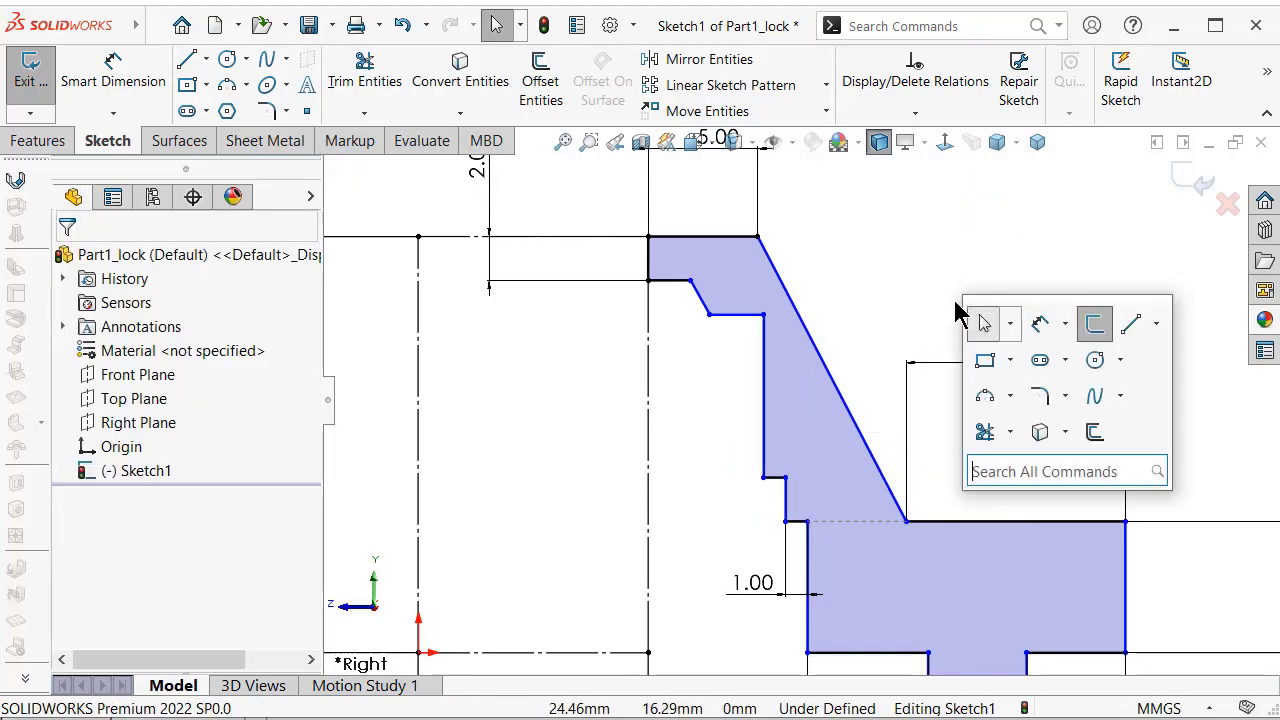
pyautogui.click(1040, 326)
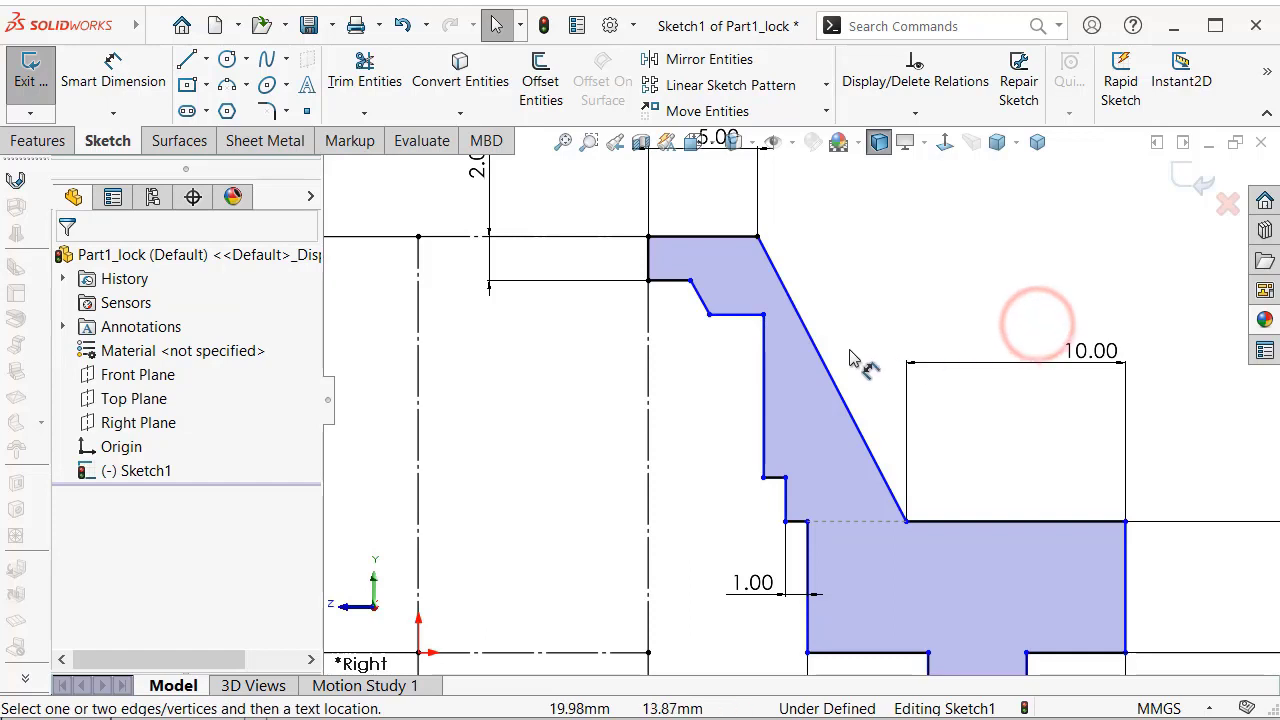
pyautogui.click(764, 385)
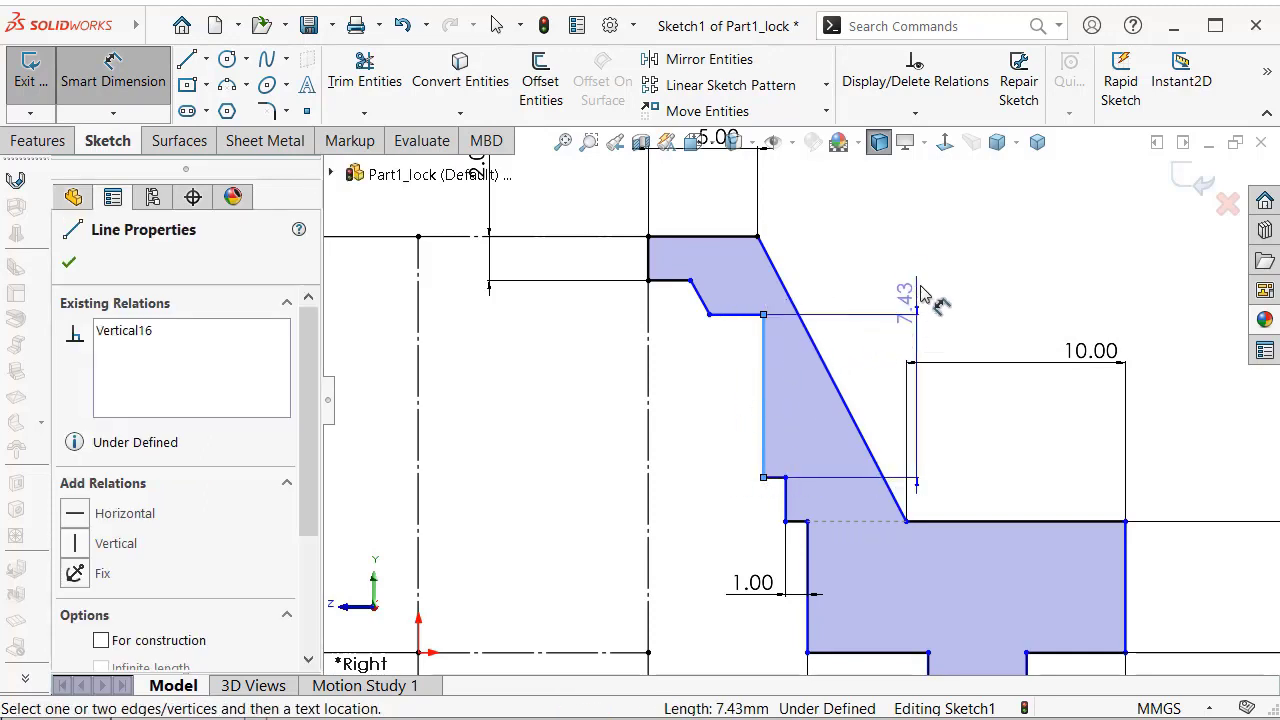
pyautogui.click(884, 287)
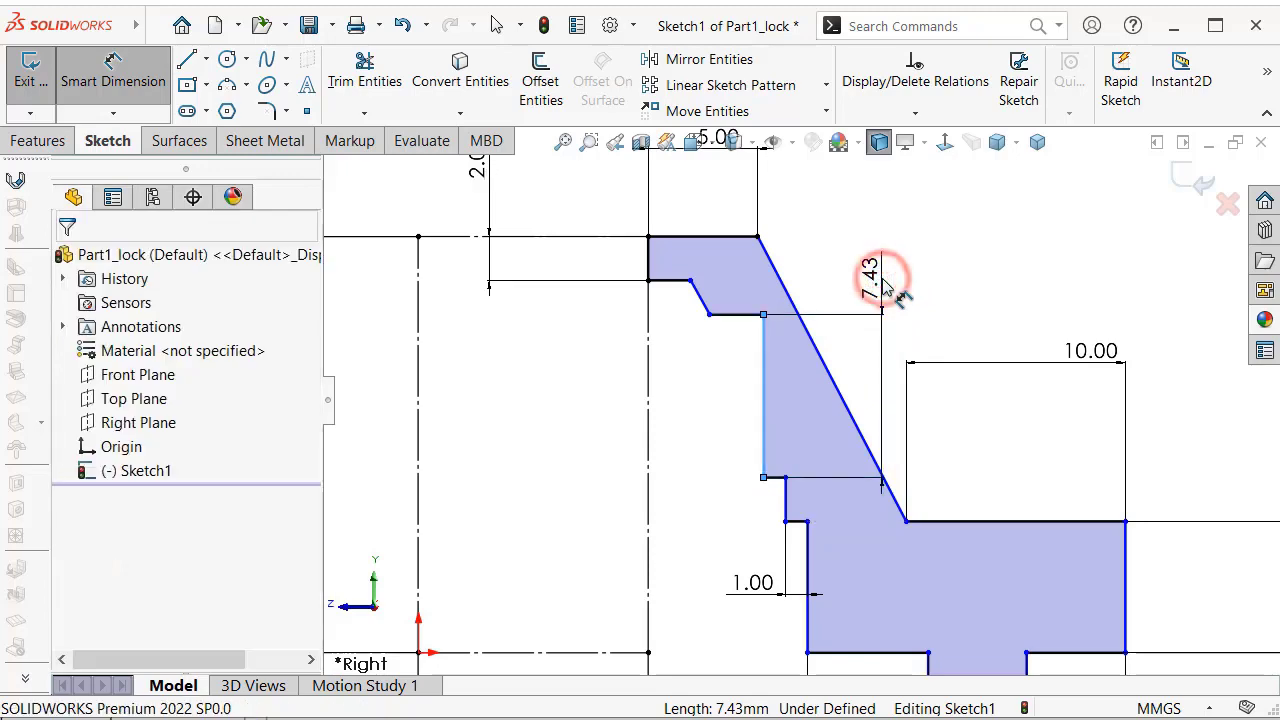
pyautogui.write('8')
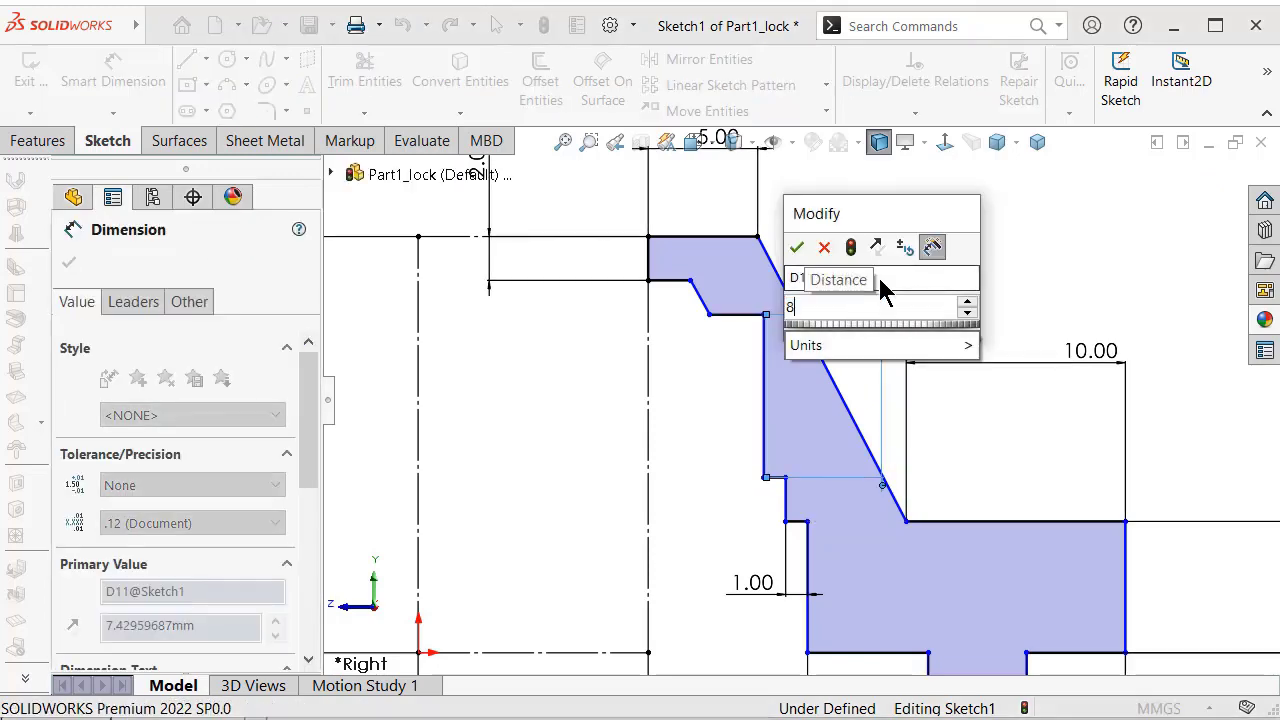
pyautogui.press('Return')
pyautogui.click(1040, 253)
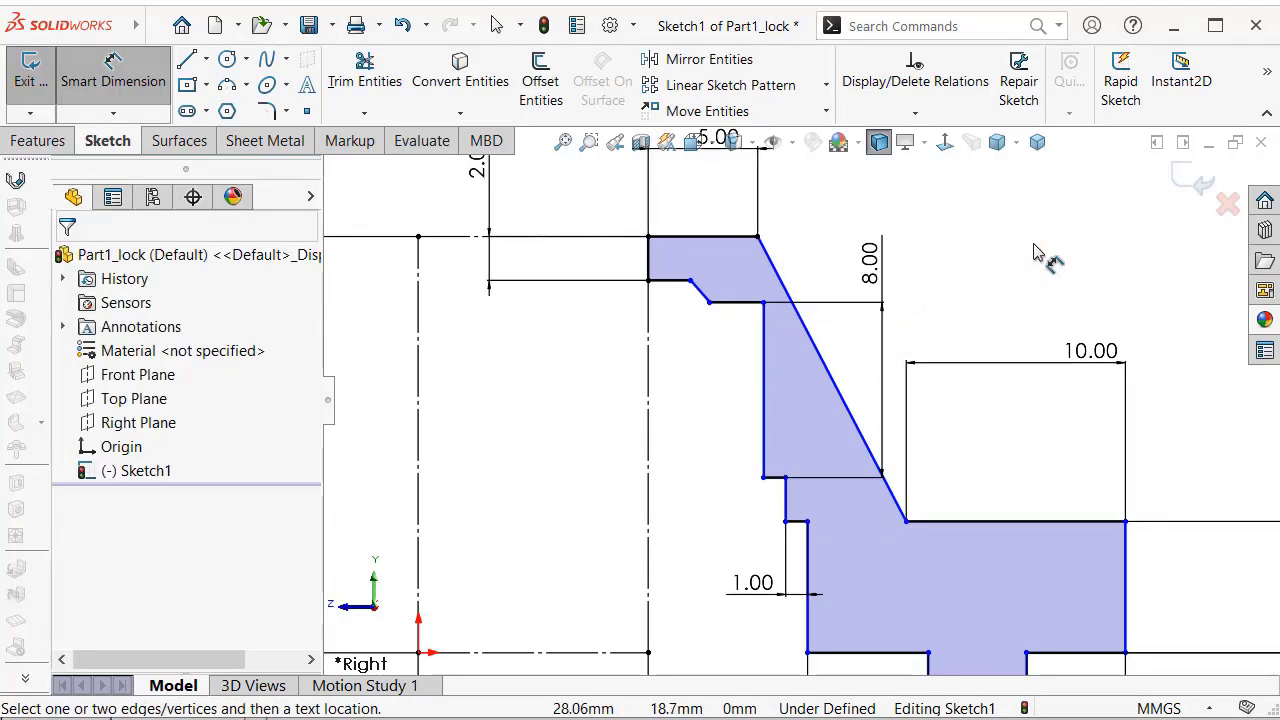
pyautogui.press('Escape')
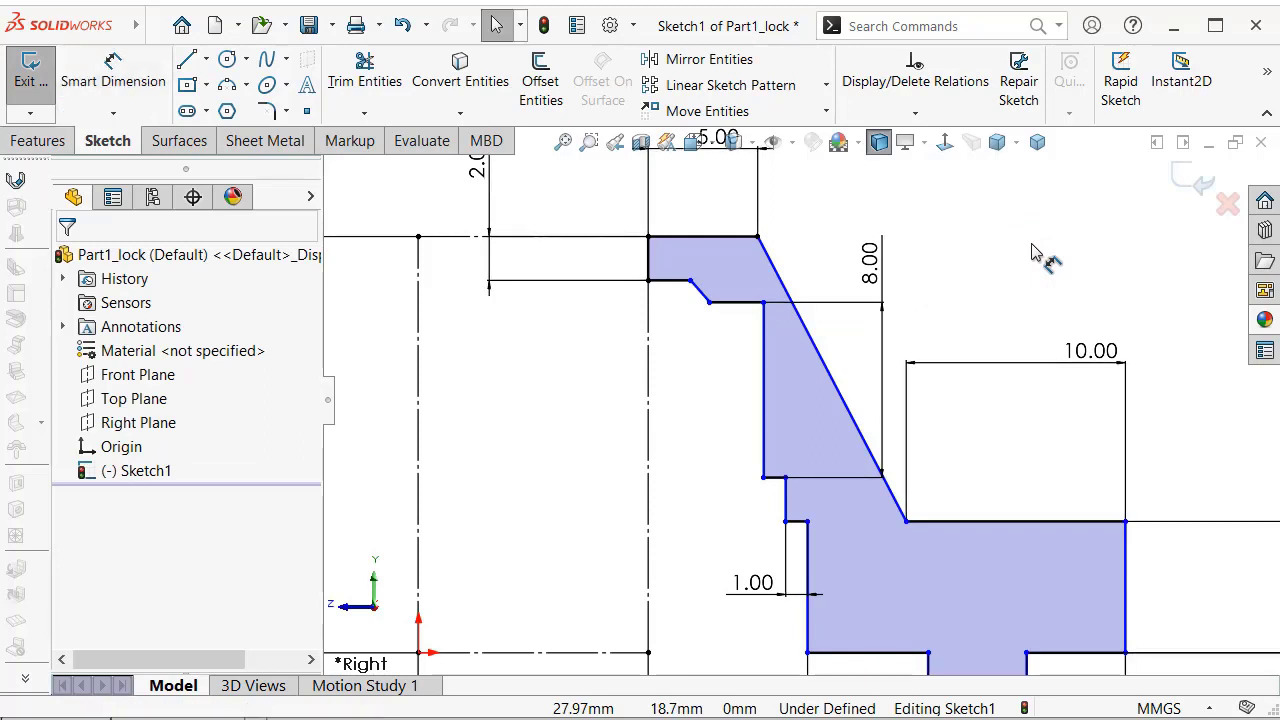
# Make the upper short line equal to the 1 mm step lines.
pyautogui.click(730, 303)
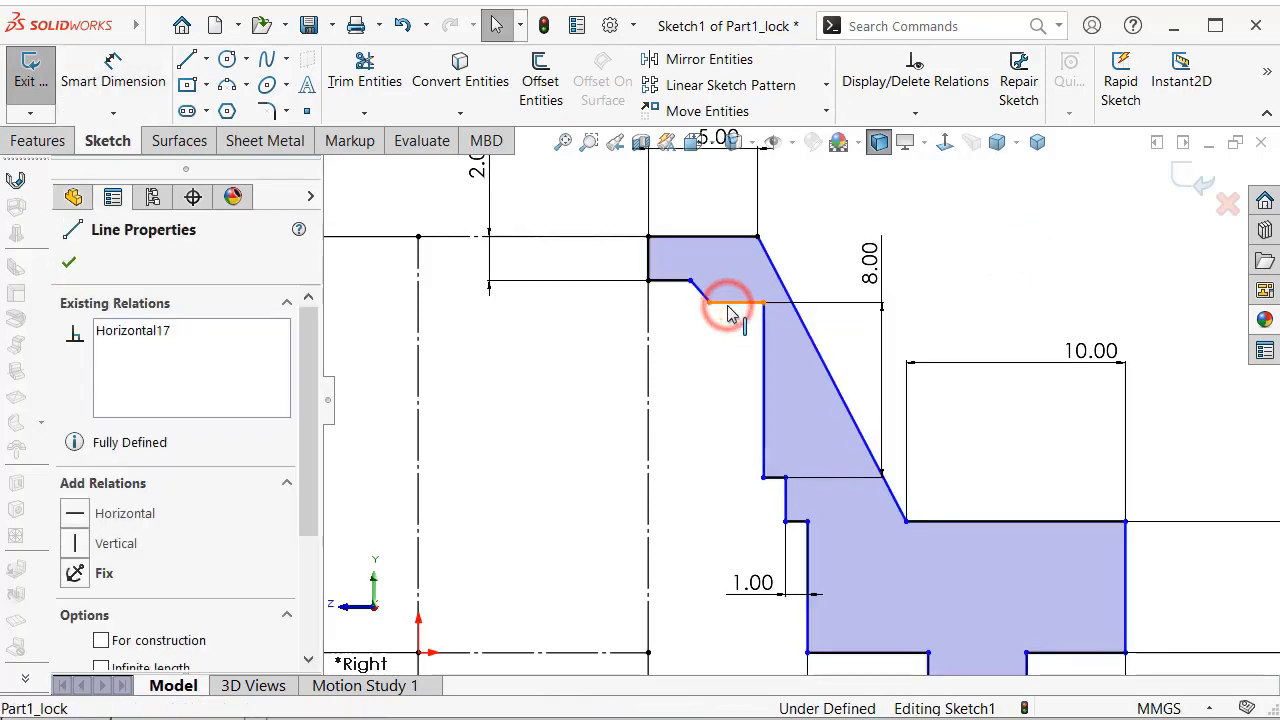
pyautogui.keyDown('ctrl'); pyautogui.click(800, 524); pyautogui.keyUp('ctrl')
pyautogui.click(1008, 433)
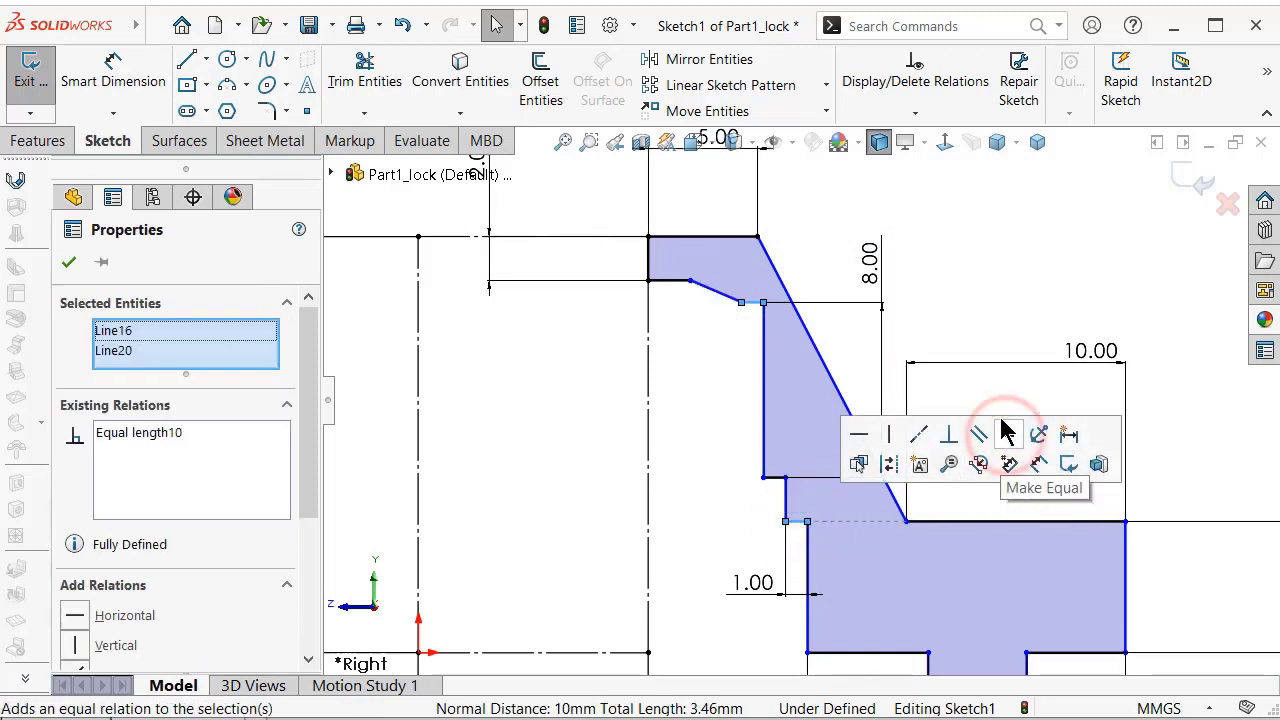
pyautogui.click(943, 163)
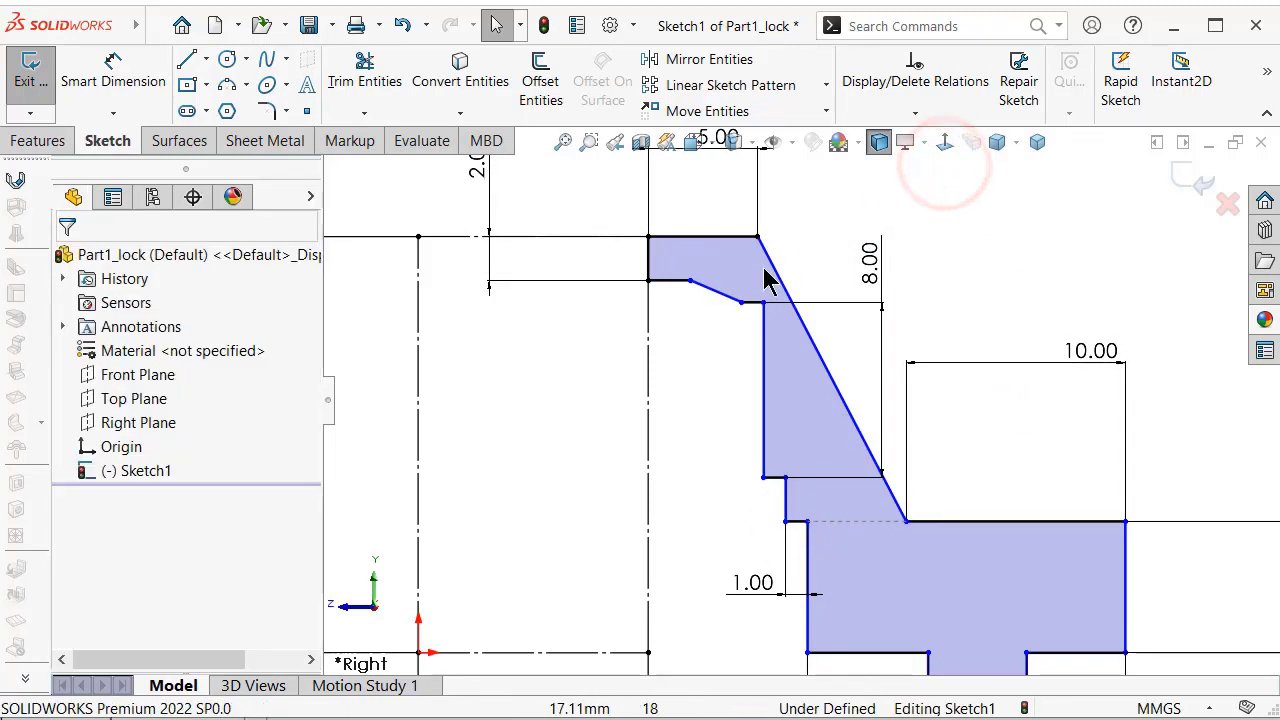
# Delete the tiny horizontal line at the top-left corner.
pyautogui.scroll(-1, 709, 286)
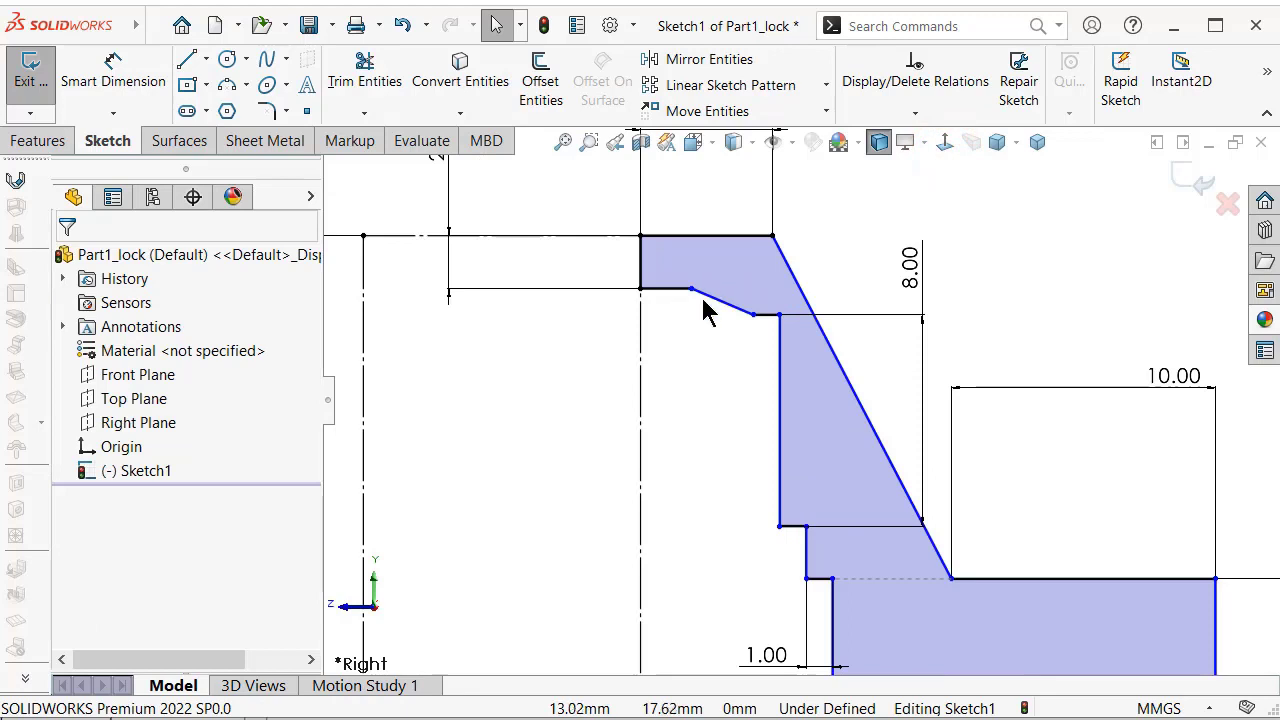
pyautogui.click(683, 372)
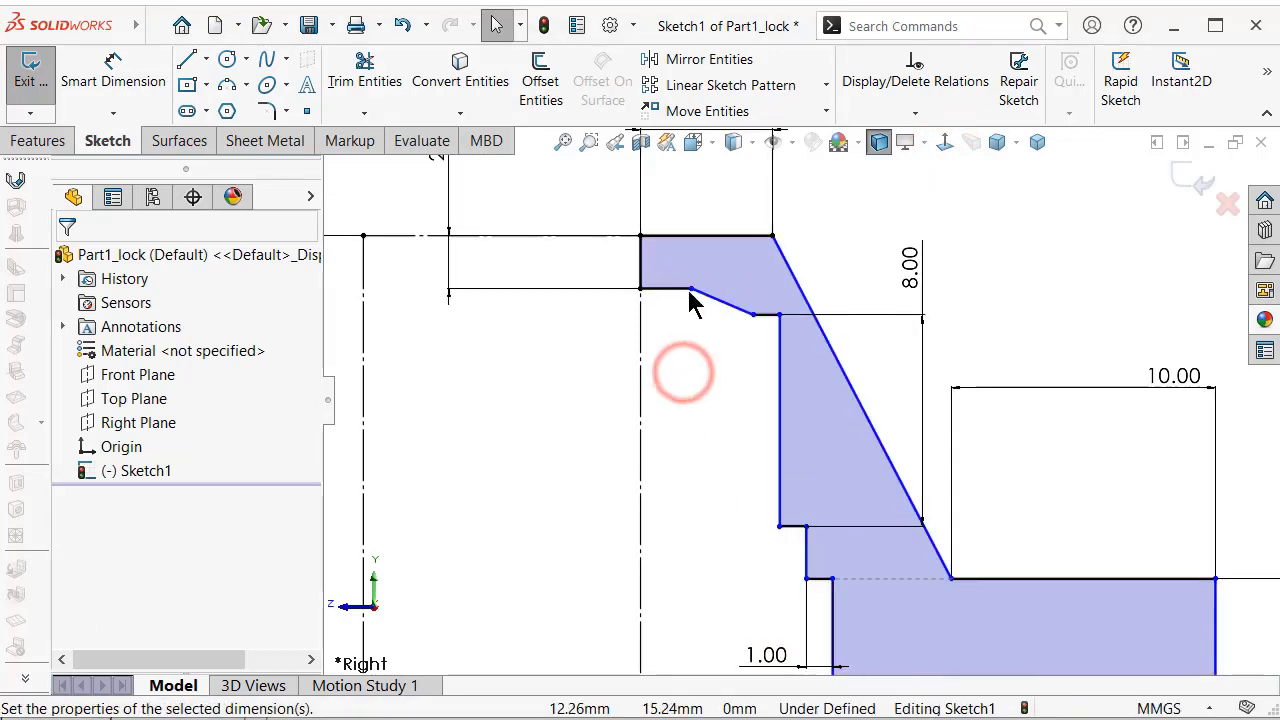
pyautogui.click(672, 292)
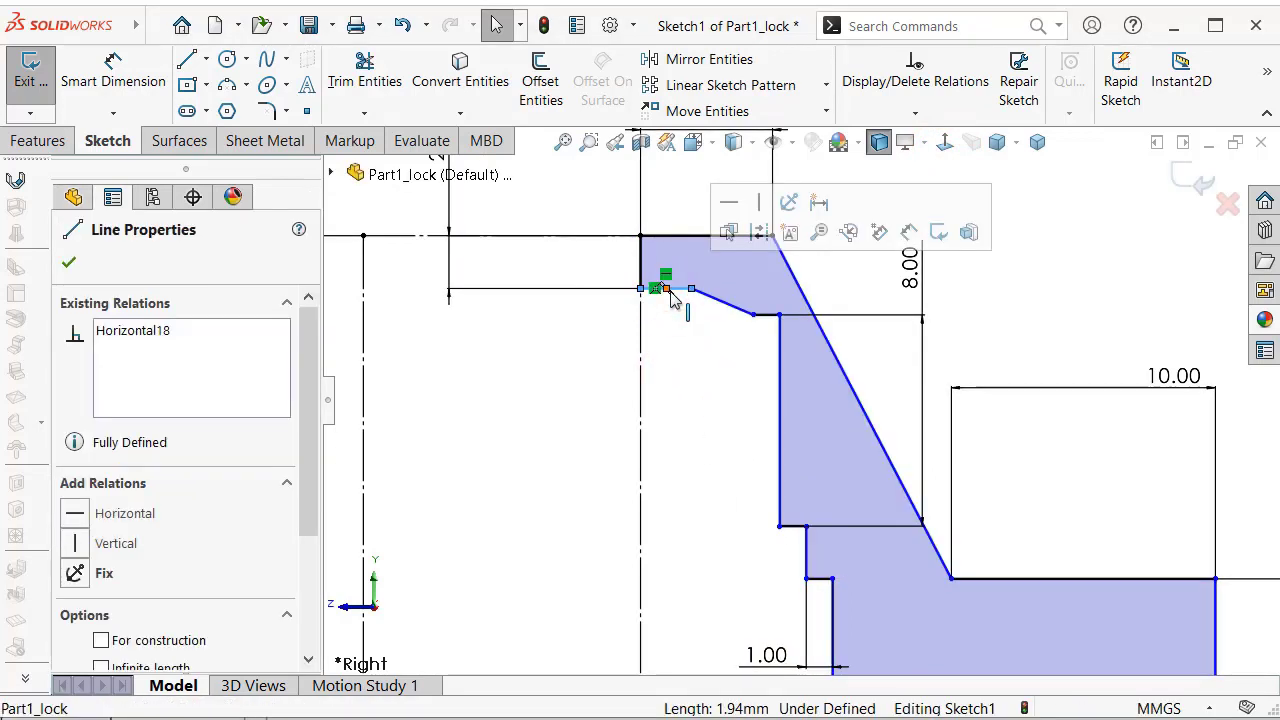
pyautogui.press('Delete')
# Make the slanted line's loose end coincident with the corner point.
pyautogui.click(679, 349)
pyautogui.click(691, 289)
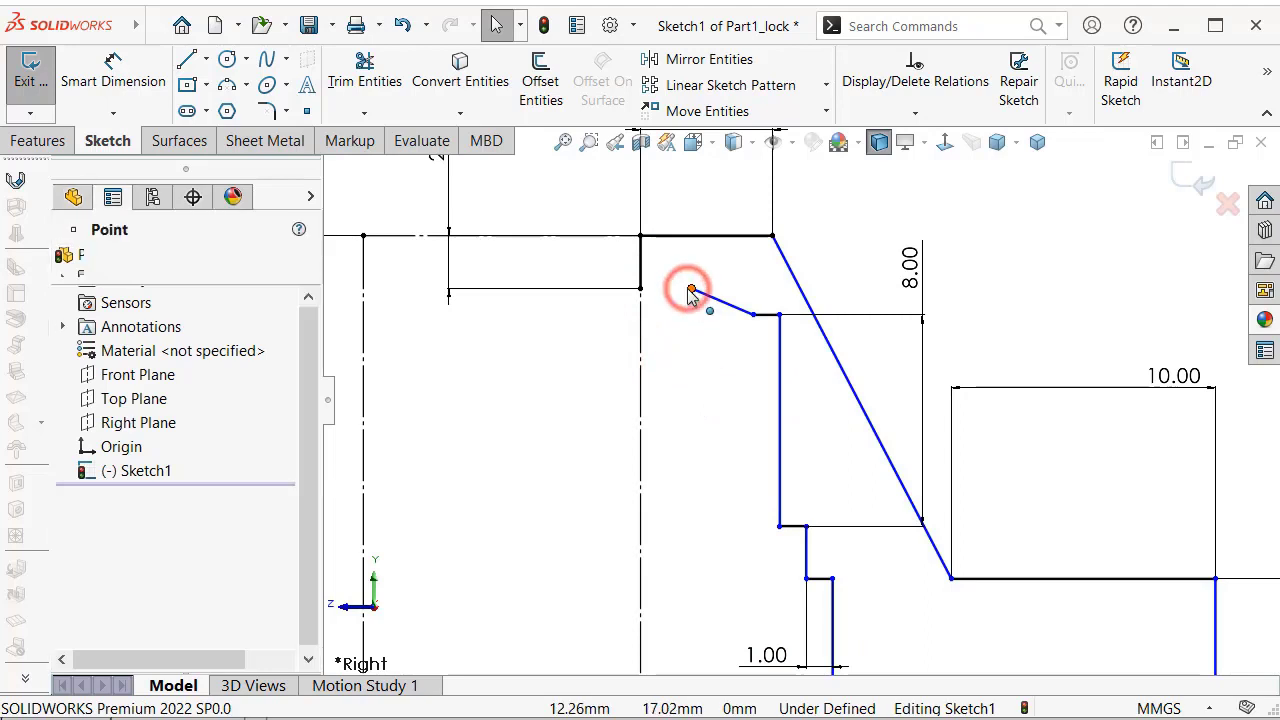
pyautogui.keyDown('ctrl'); pyautogui.click(641, 289); pyautogui.keyUp('ctrl')
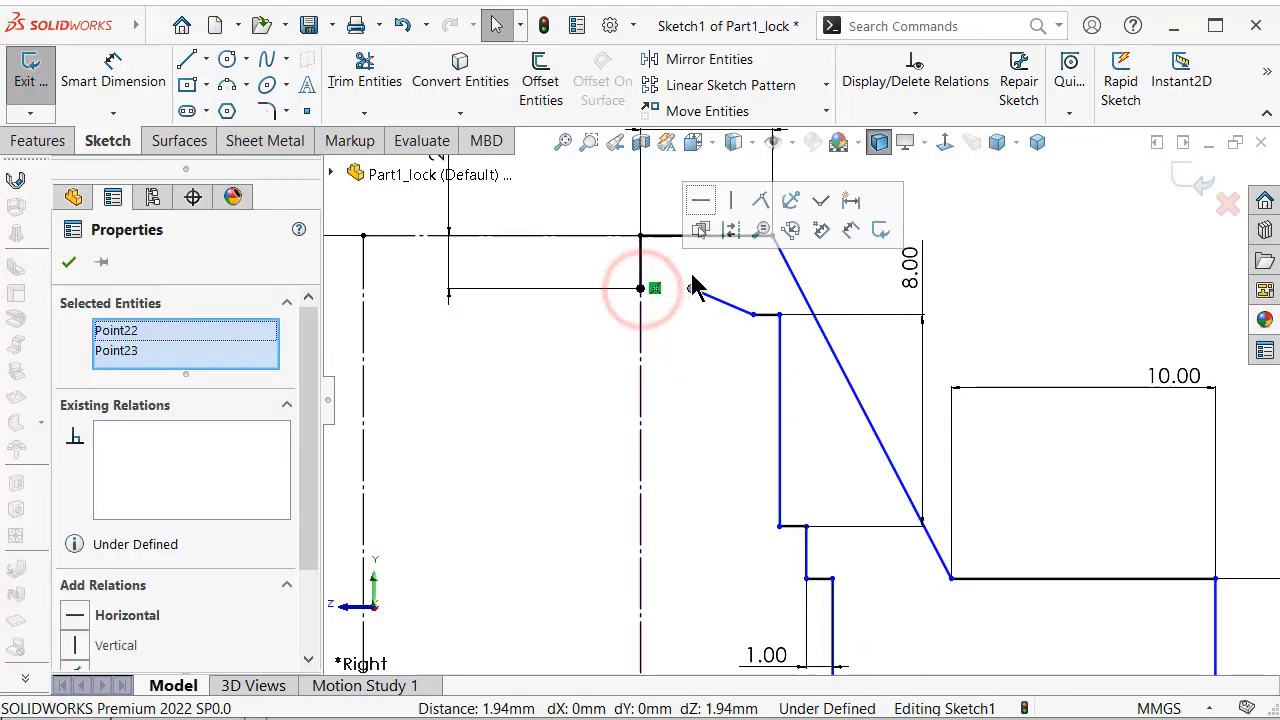
pyautogui.click(760, 200)
pyautogui.click(691, 378)
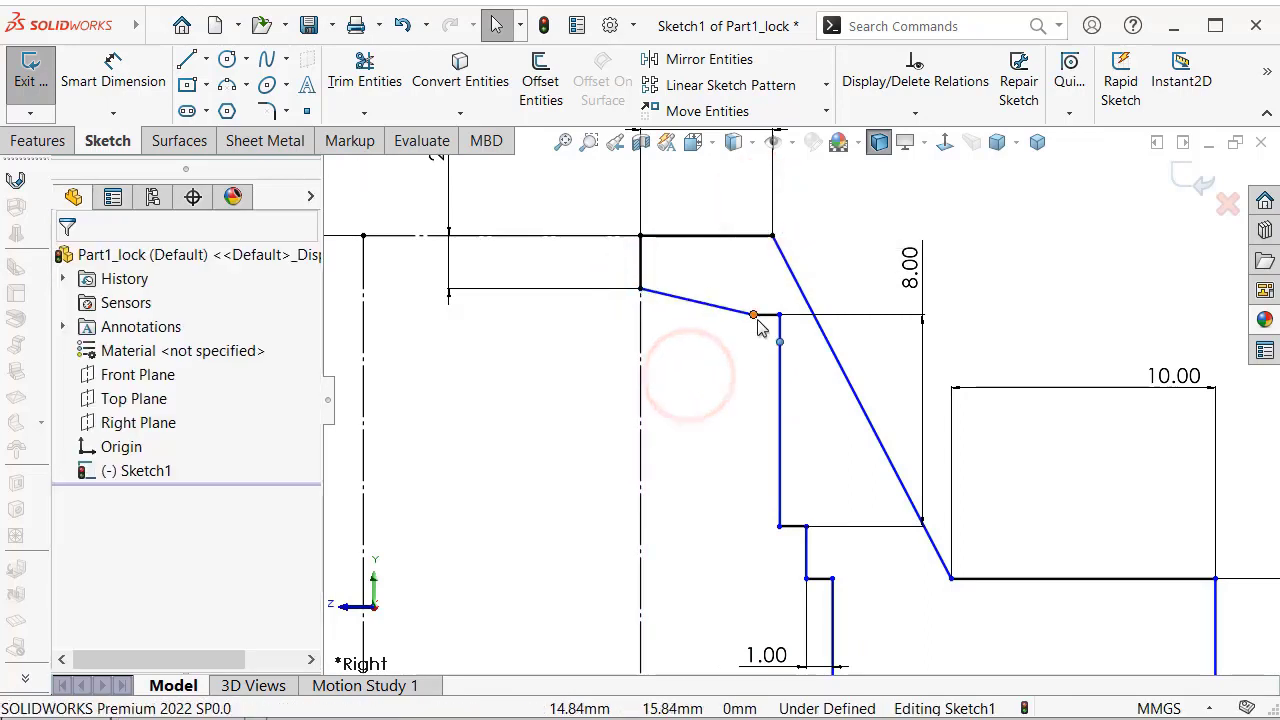
# Check the relations on the upper short line.
pyautogui.click(770, 316)
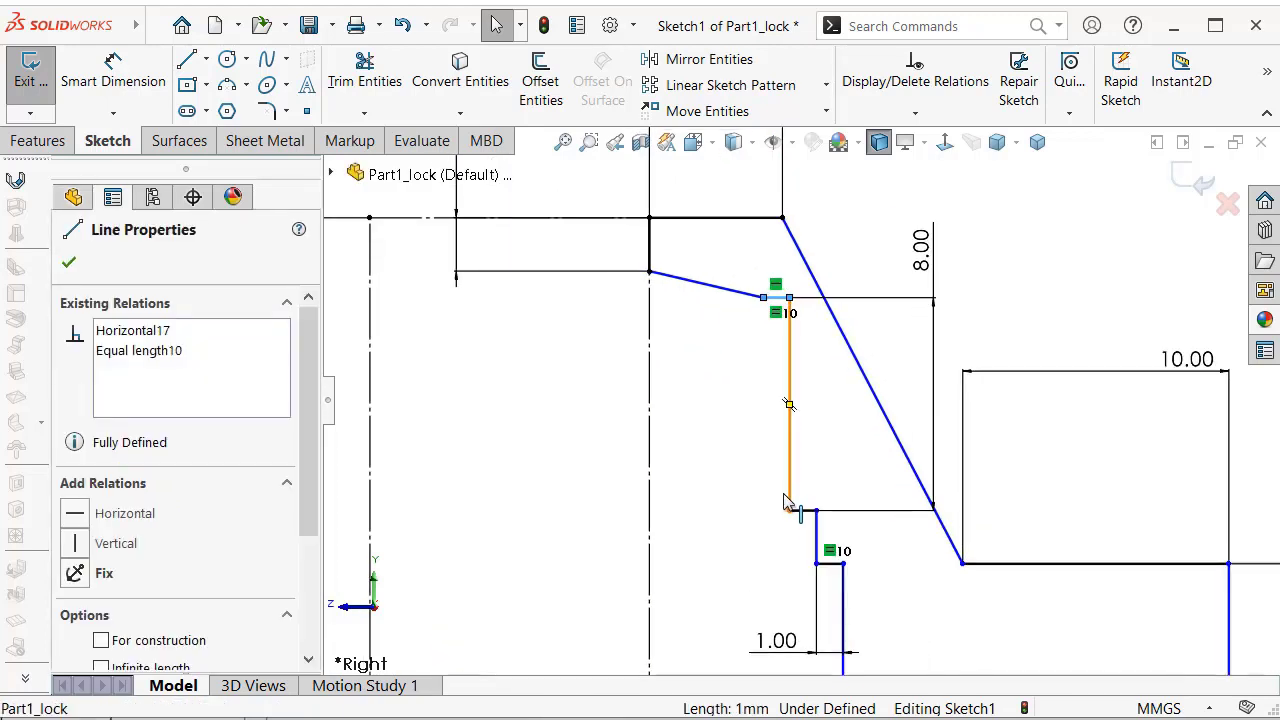
pyautogui.scroll(1, 794, 520)
pyautogui.scroll(-1, 800, 525)
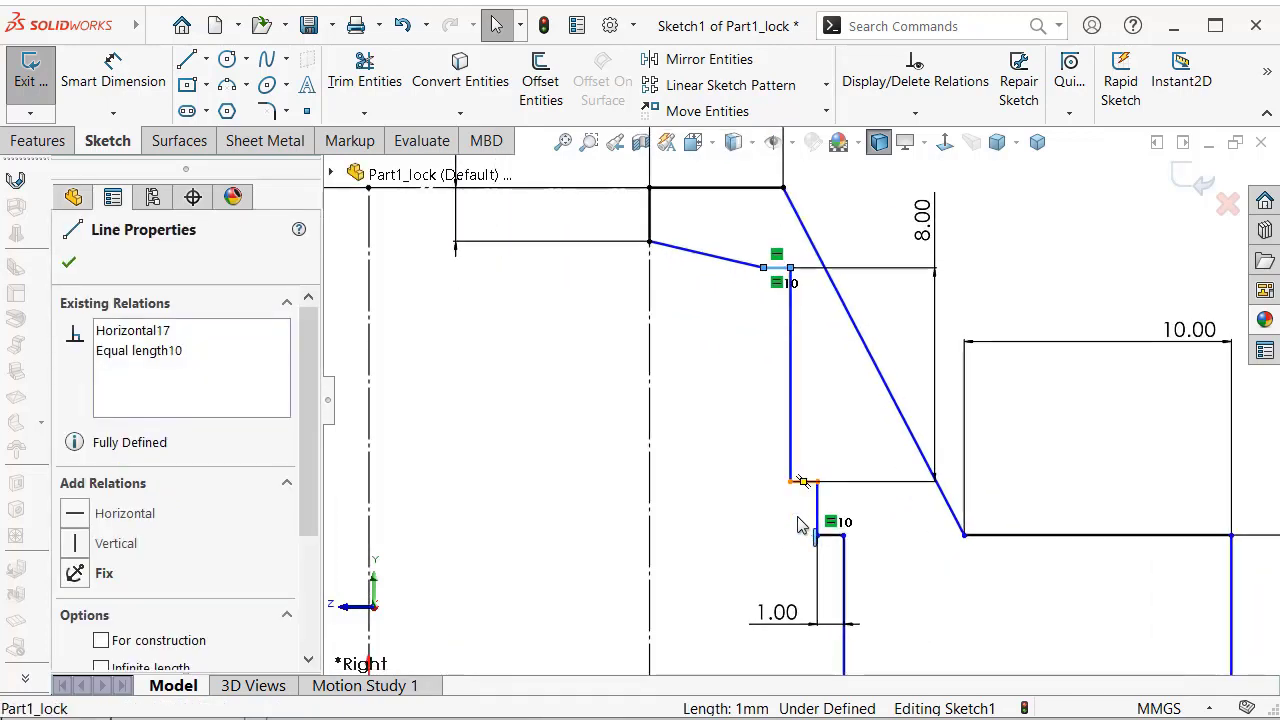
pyautogui.scroll(-1, 829, 585)
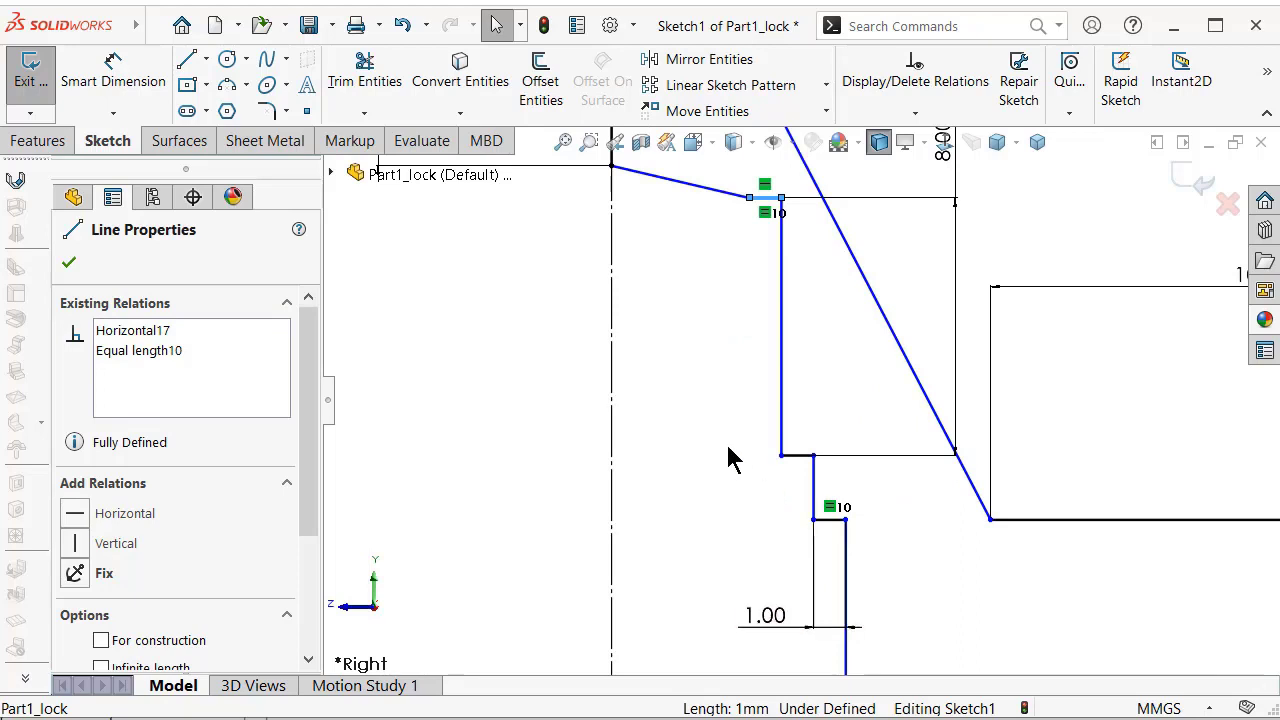
pyautogui.click(680, 371)
pyautogui.scroll(1, 688, 355)
pyautogui.scroll(1, 690, 345)
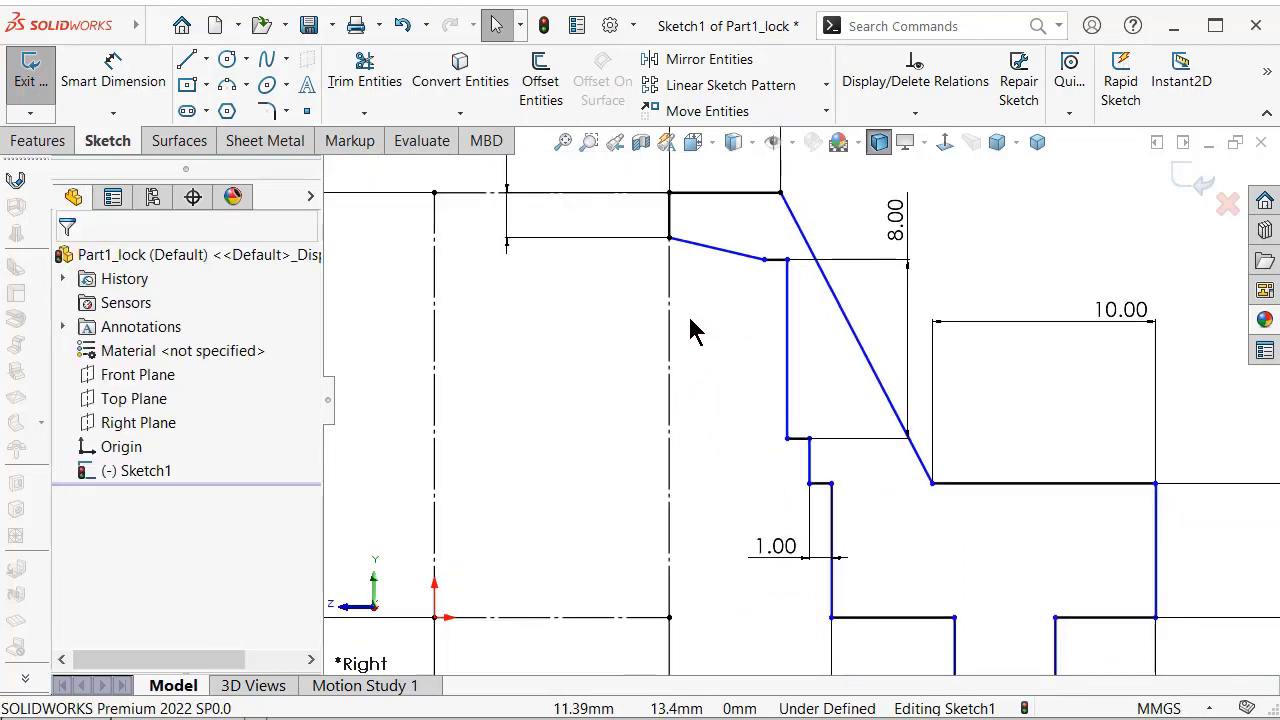
pyautogui.scroll(1, 709, 471)
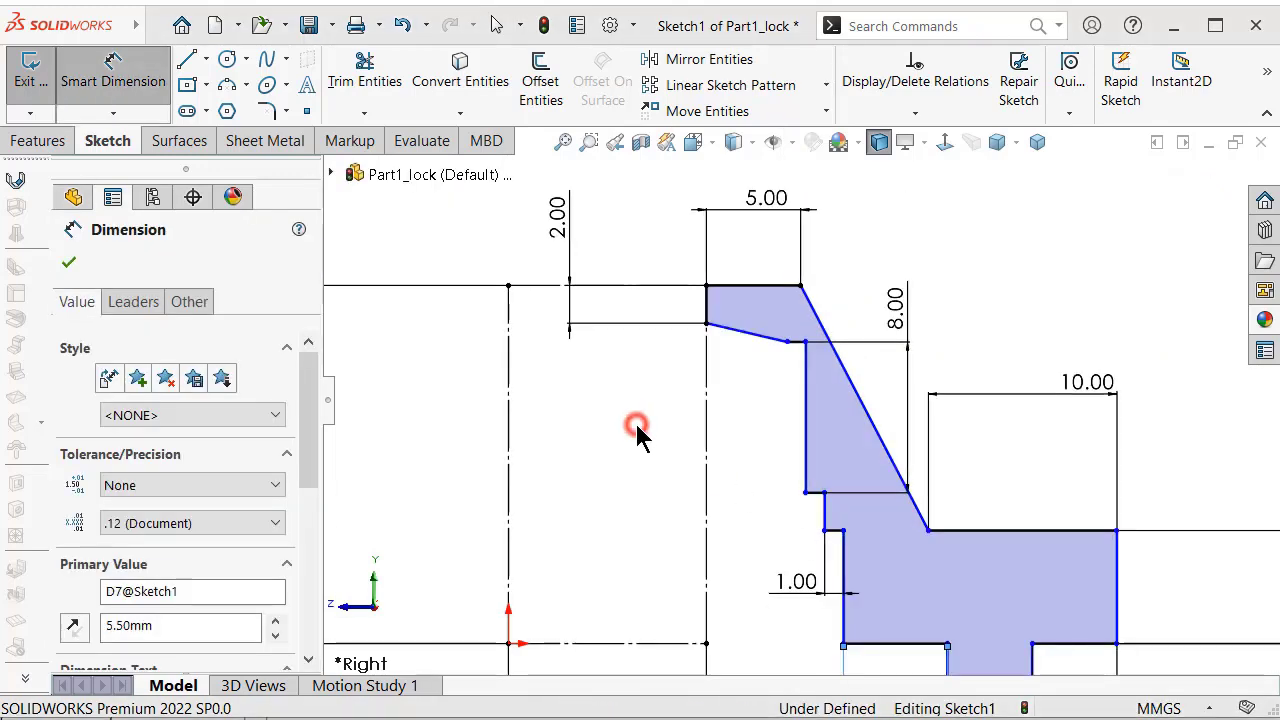
# Dimension the inner vertical line 1.25 mm from the vertical construction line.
pyautogui.press('s')
pyautogui.click(722, 455)
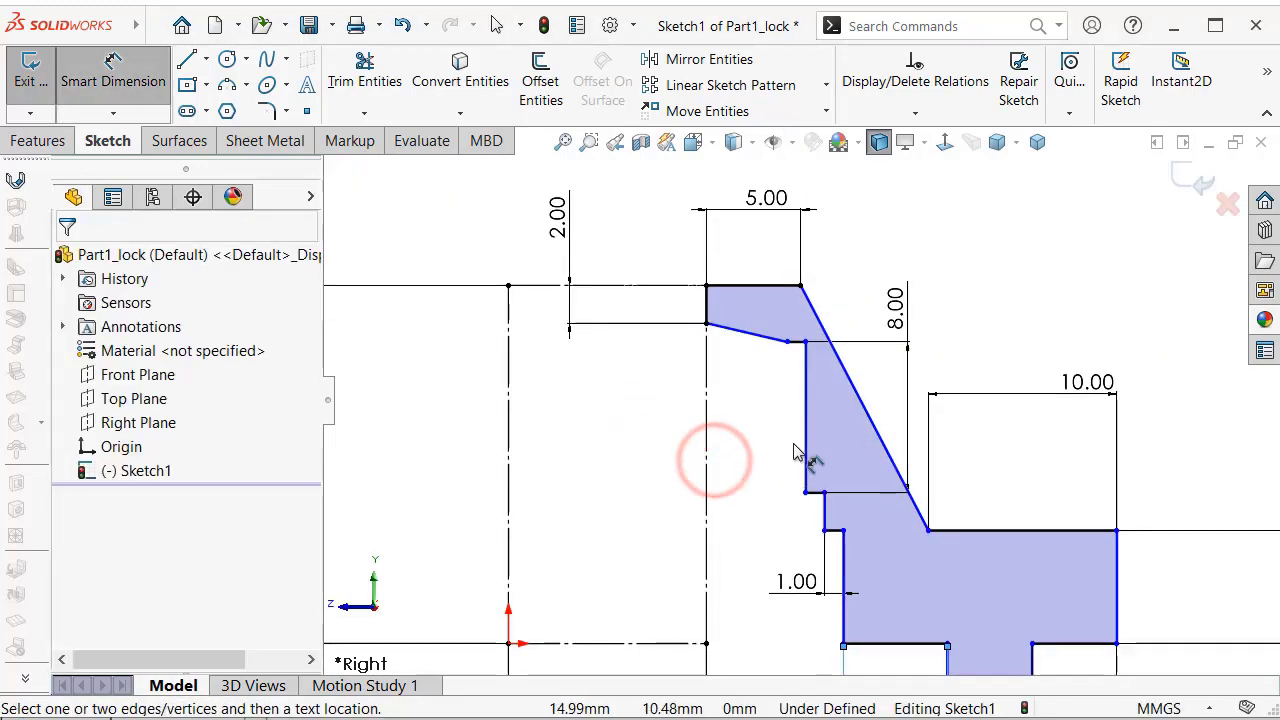
pyautogui.click(805, 430)
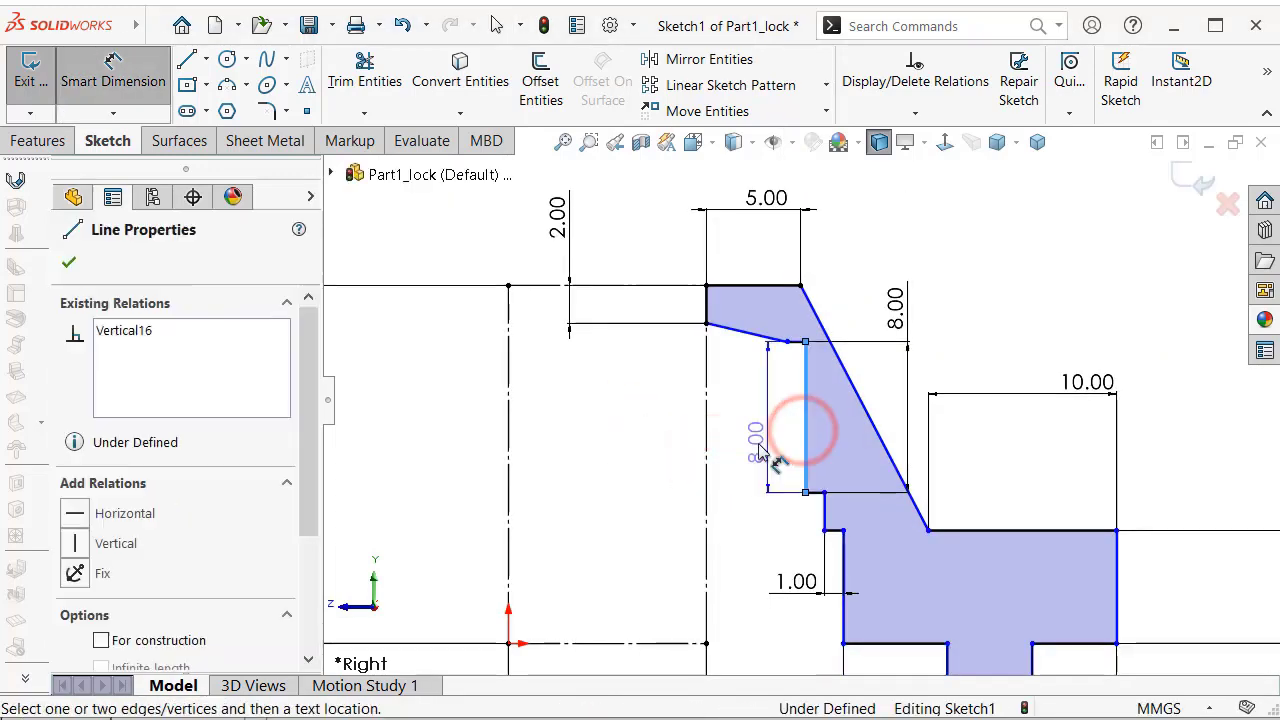
pyautogui.click(706, 448)
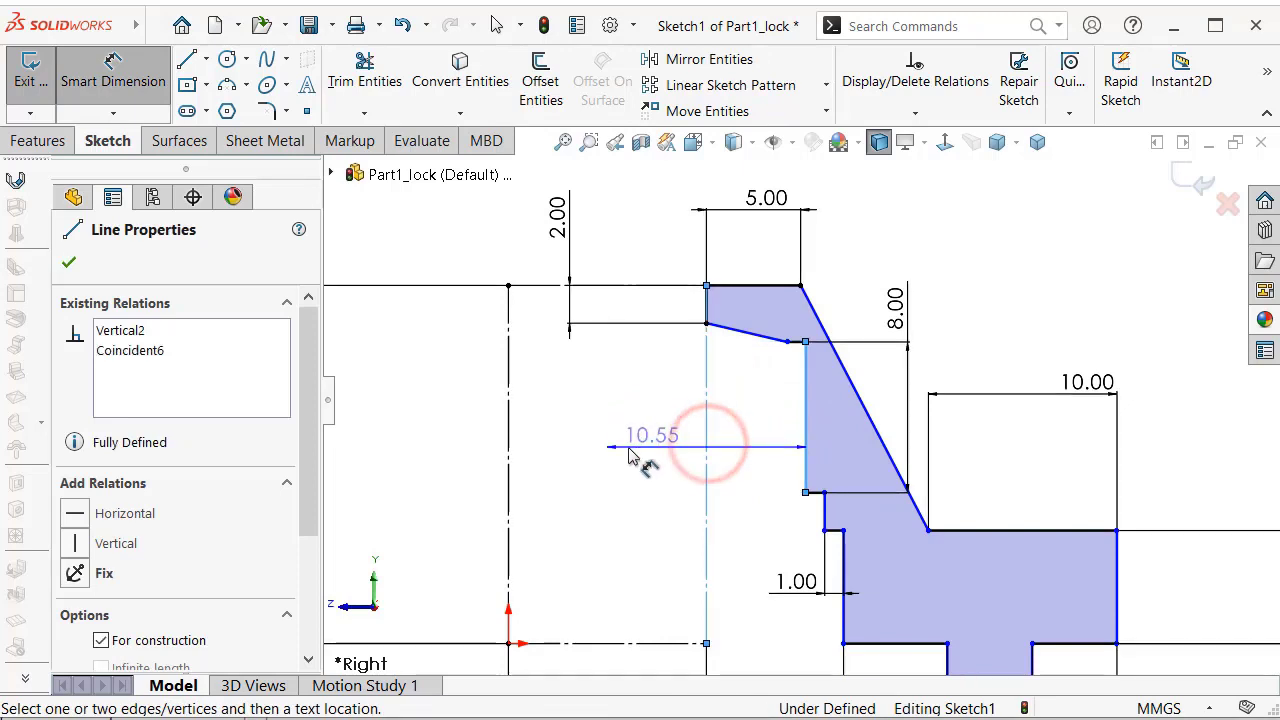
pyautogui.click(740, 462)
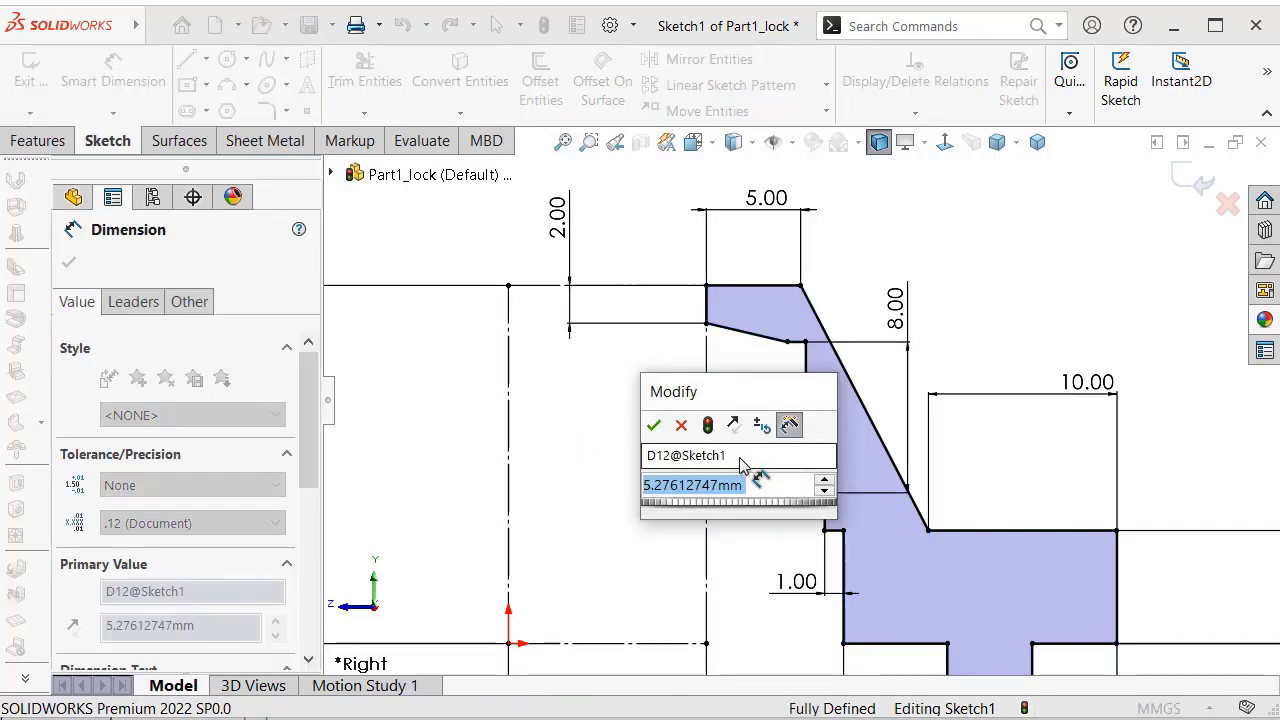
pyautogui.write('1.25')
pyautogui.press('Return')
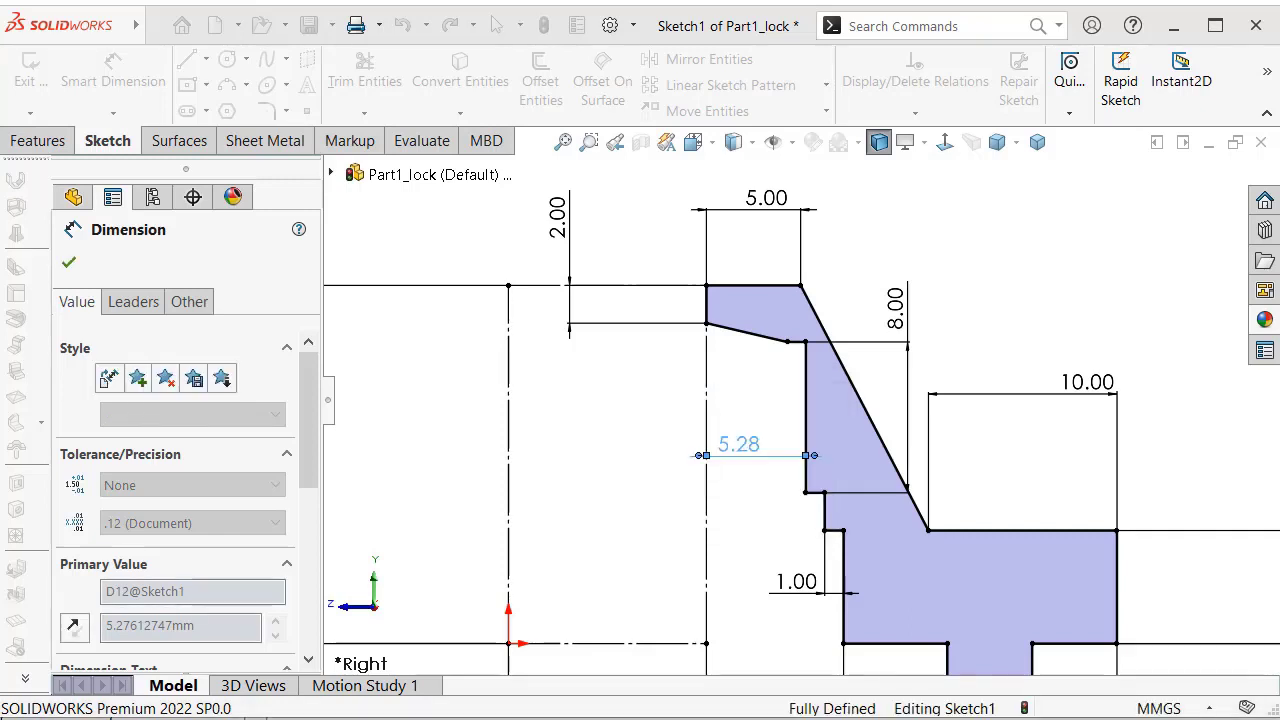
pyautogui.click(586, 433)
# Reposition the 5.00, 2.00, 8.00, 10.00 and 1.25 dimensions clear of the profile.
pyautogui.press('f')
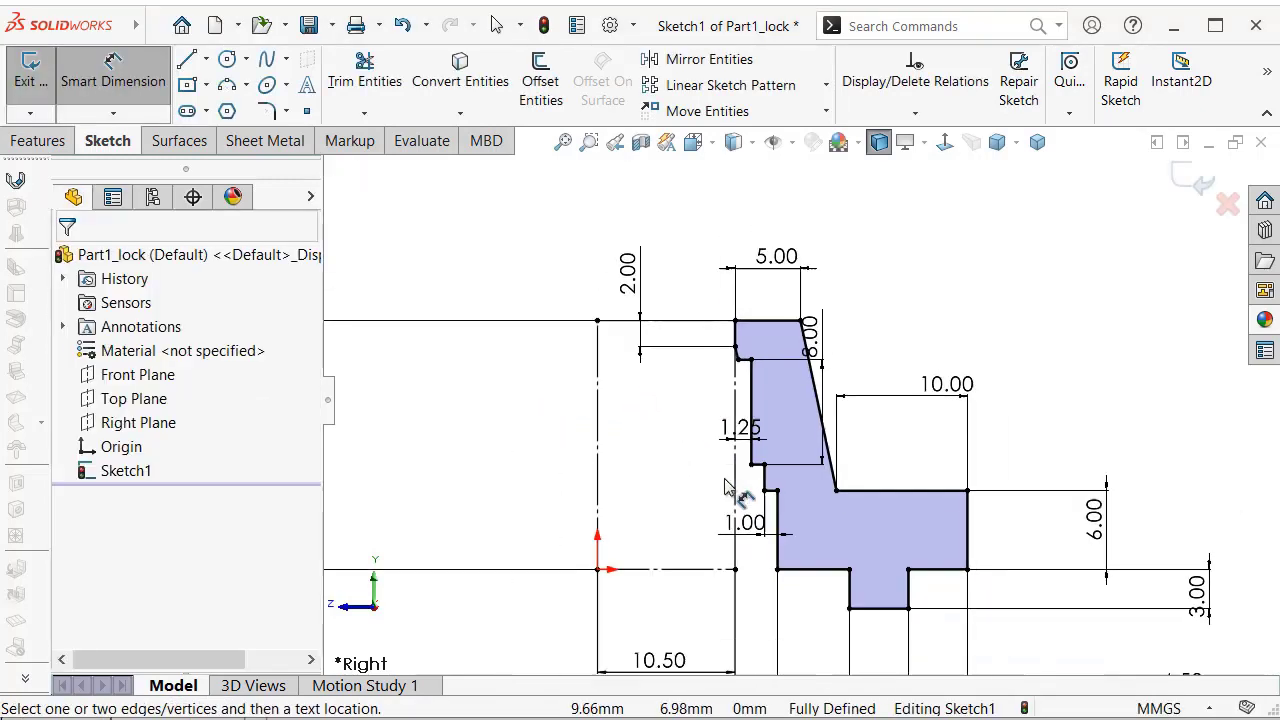
pyautogui.scroll(-2, 727, 487)
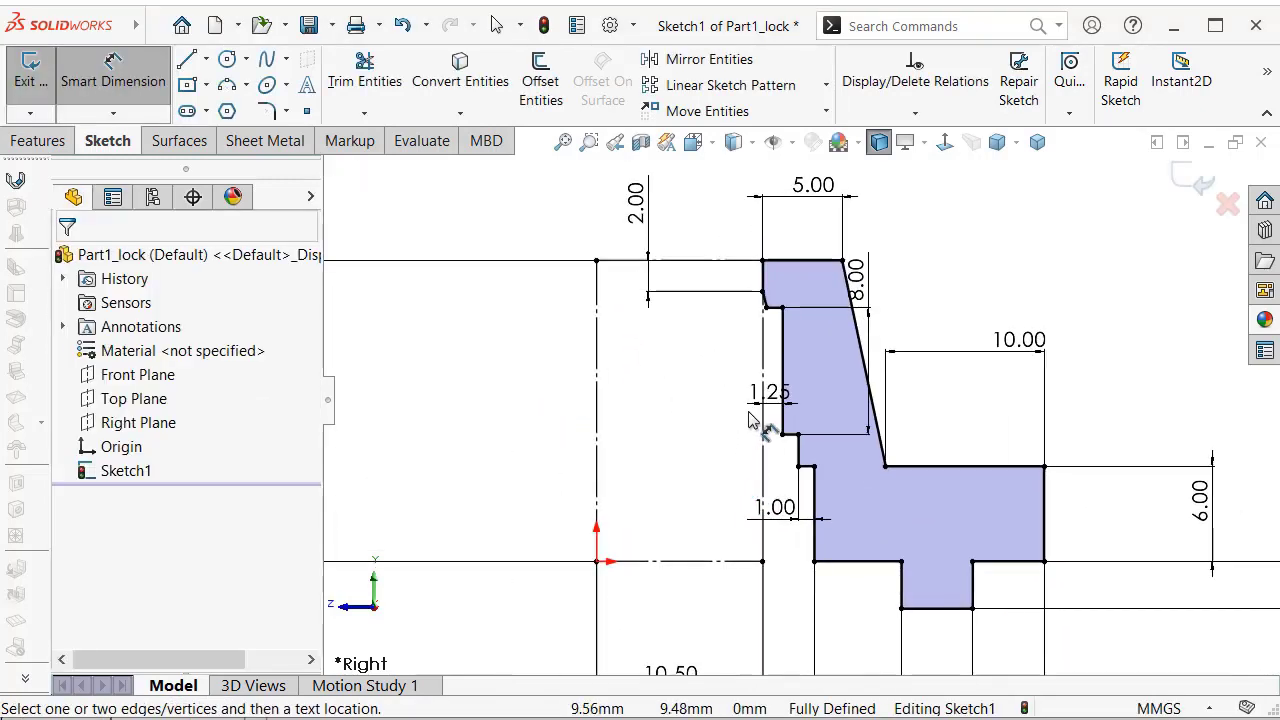
pyautogui.moveTo(803, 197); pyautogui.dragTo(797, 222)
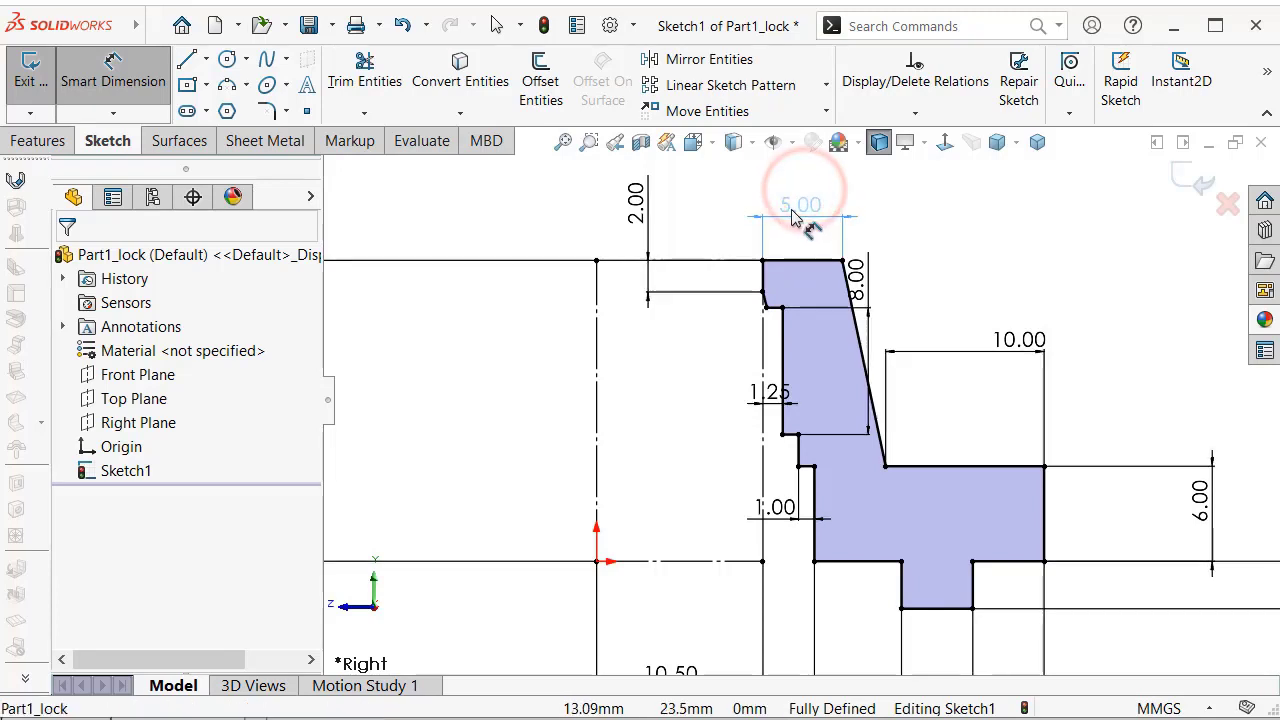
pyautogui.click(700, 210)
pyautogui.moveTo(643, 214); pyautogui.dragTo(691, 214)
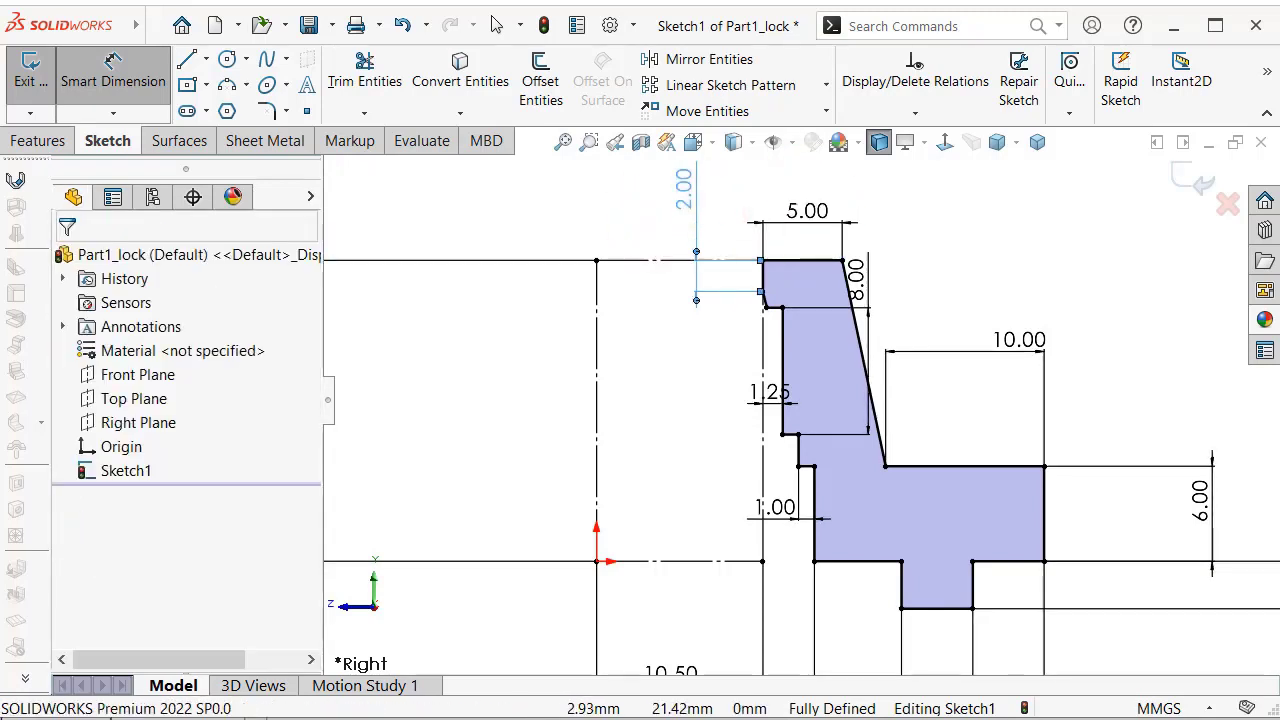
pyautogui.click(611, 213)
pyautogui.moveTo(857, 278); pyautogui.dragTo(822, 388)
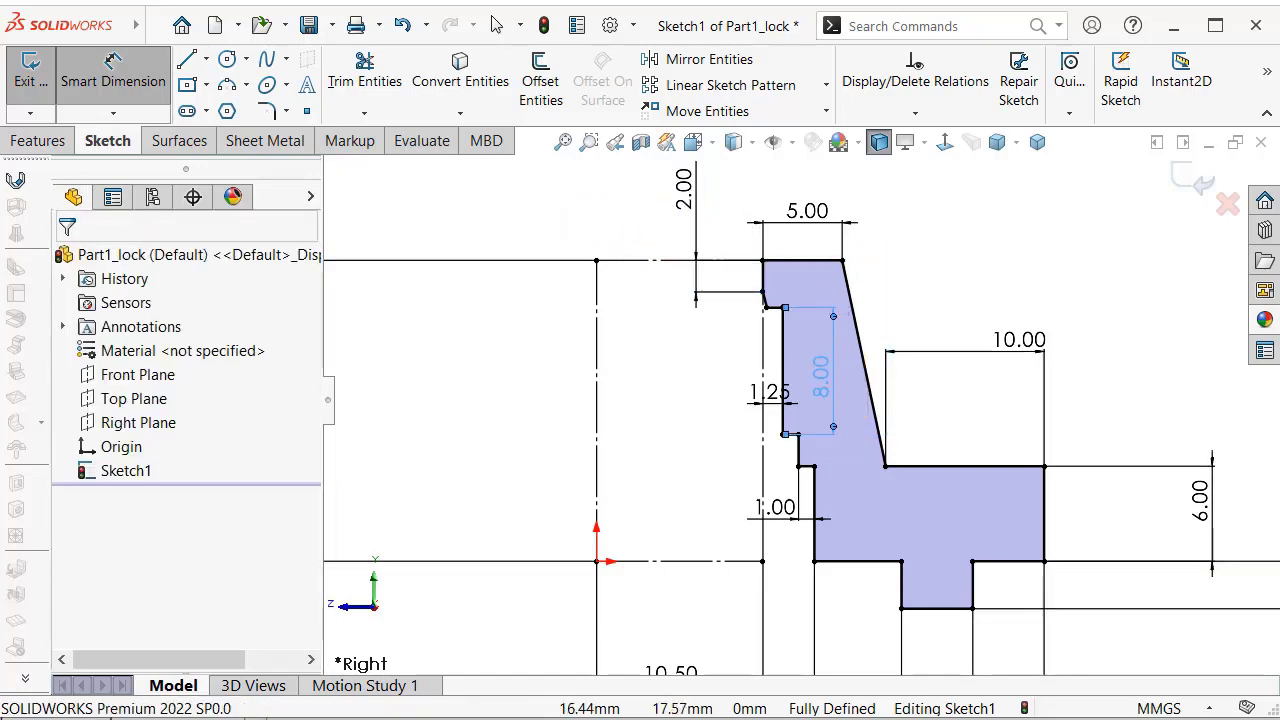
pyautogui.click(986, 271)
pyautogui.moveTo(1021, 338); pyautogui.dragTo(966, 424)
pyautogui.click(963, 306)
pyautogui.moveTo(770, 396); pyautogui.dragTo(737, 398)
pyautogui.click(710, 452)
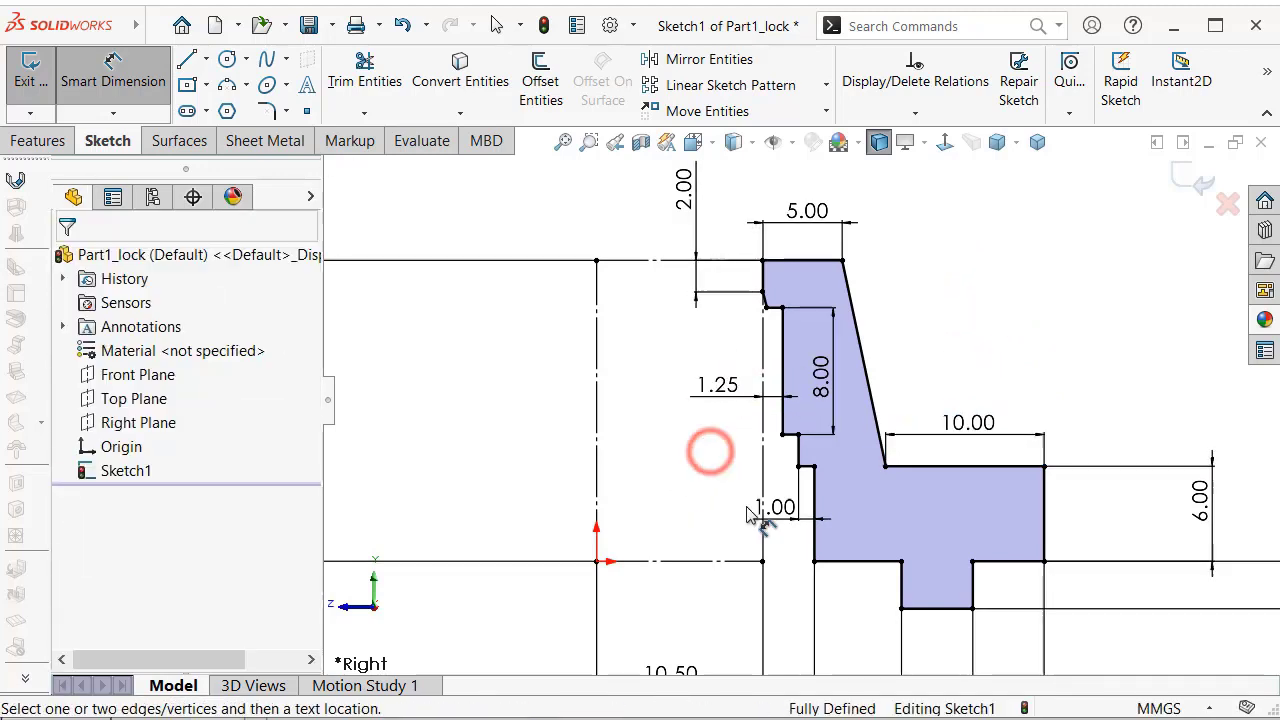
# Reposition the 1.00, 5.50, 4.50 and 3.00 dimensions neatly around the part.
pyautogui.moveTo(766, 531); pyautogui.dragTo(732, 526)
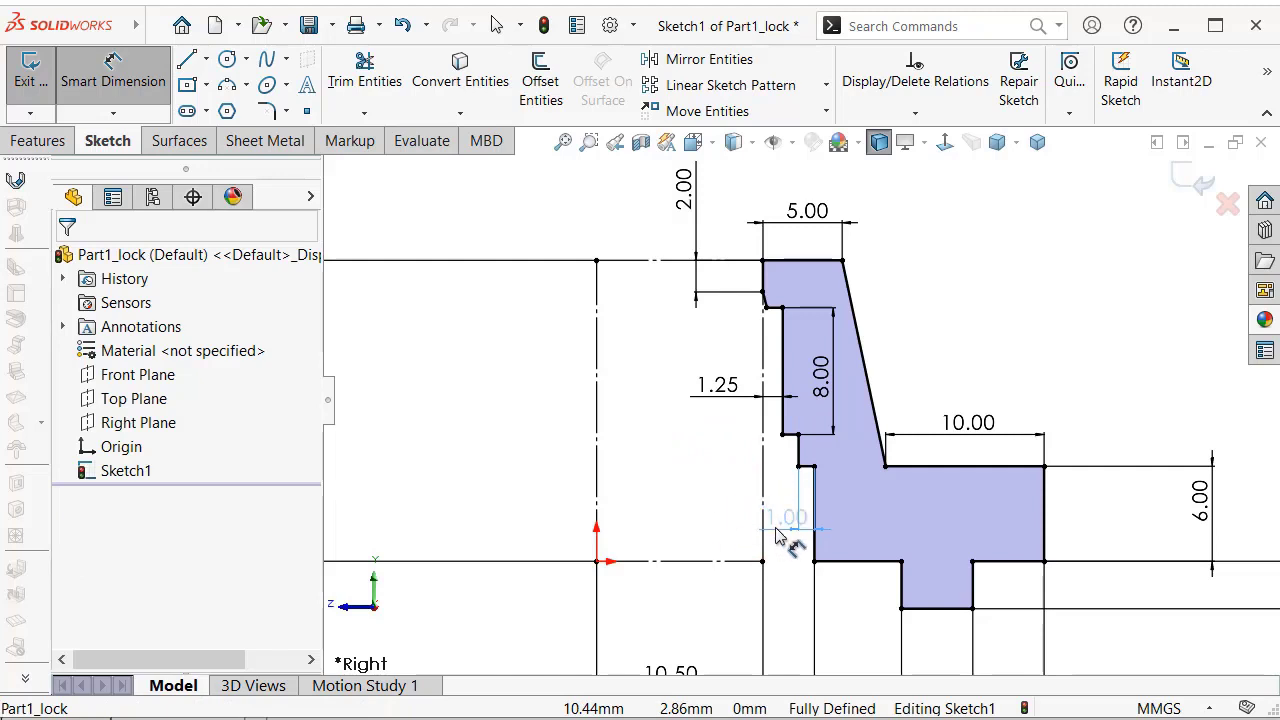
pyautogui.moveTo(705, 520); pyautogui.dragTo(705, 520)
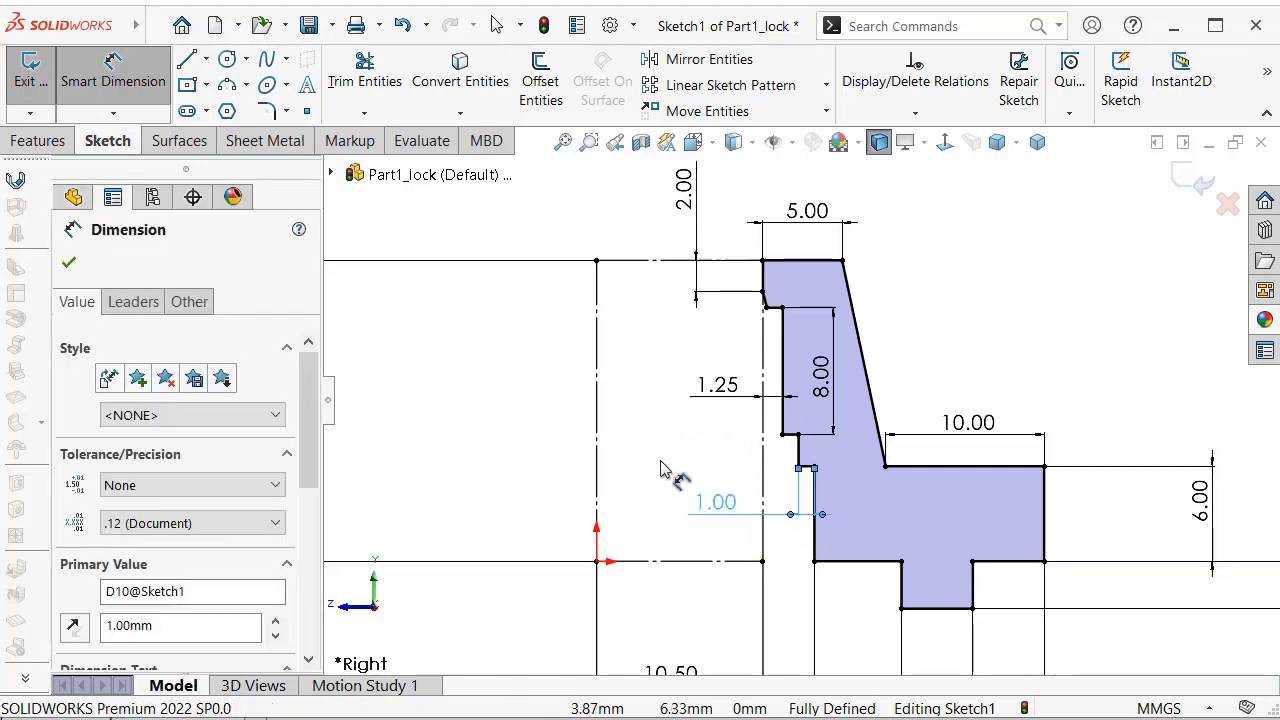
pyautogui.click(663, 457)
pyautogui.press('f')
pyautogui.moveTo(840, 606); pyautogui.dragTo(848, 562)
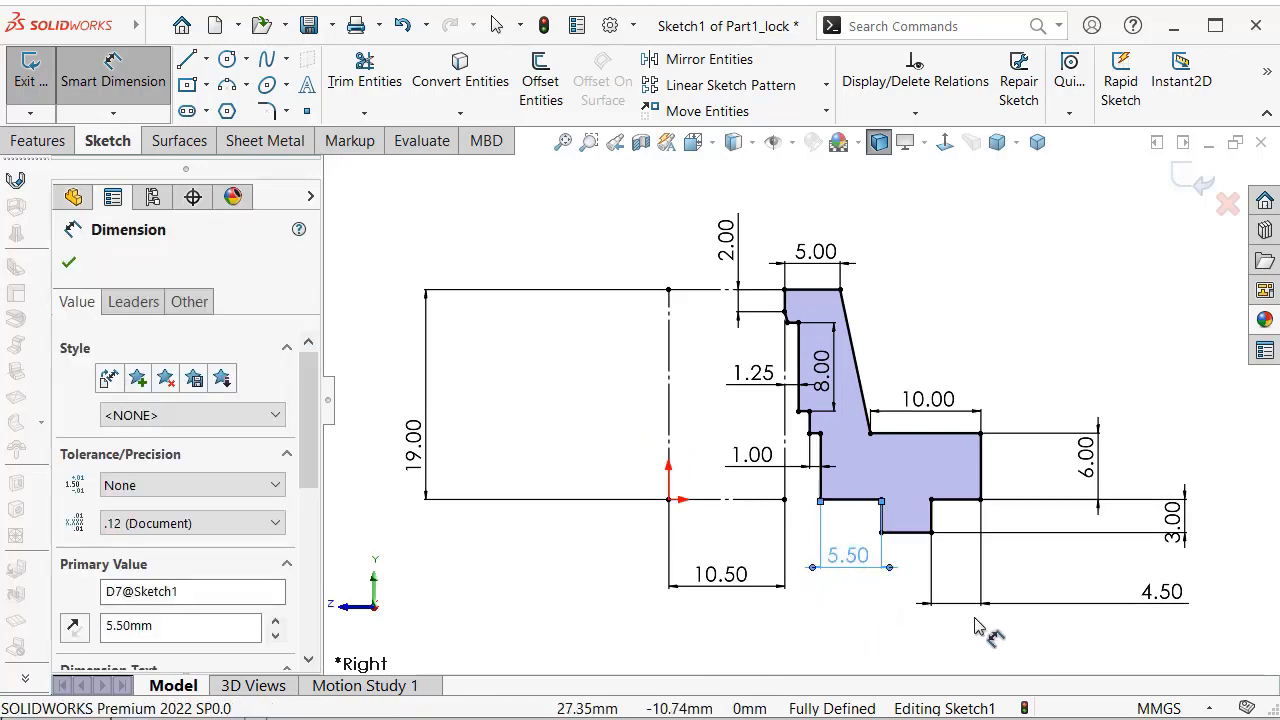
pyautogui.moveTo(1135, 593)
pyautogui.mouseDown()
pyautogui.moveTo(1110, 605)
pyautogui.moveTo(1094, 593)
pyautogui.mouseUp()
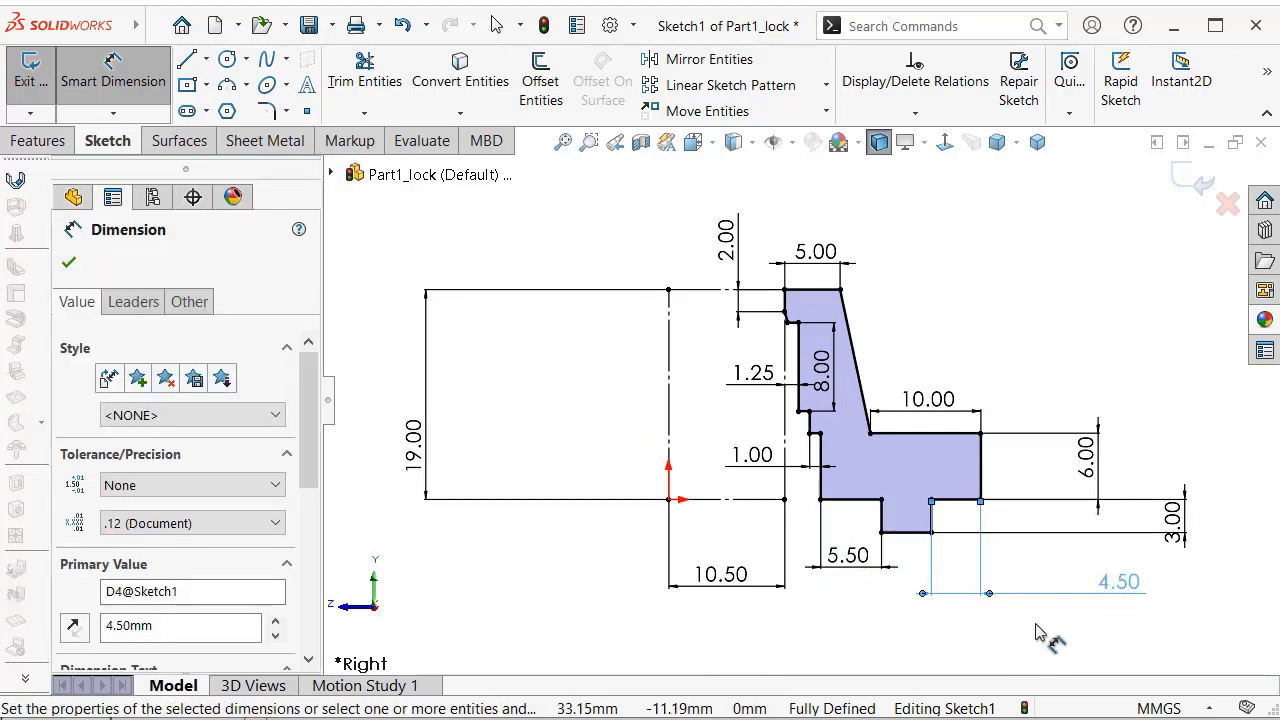
pyautogui.click(1034, 623)
pyautogui.moveTo(1180, 525); pyautogui.dragTo(1132, 540)
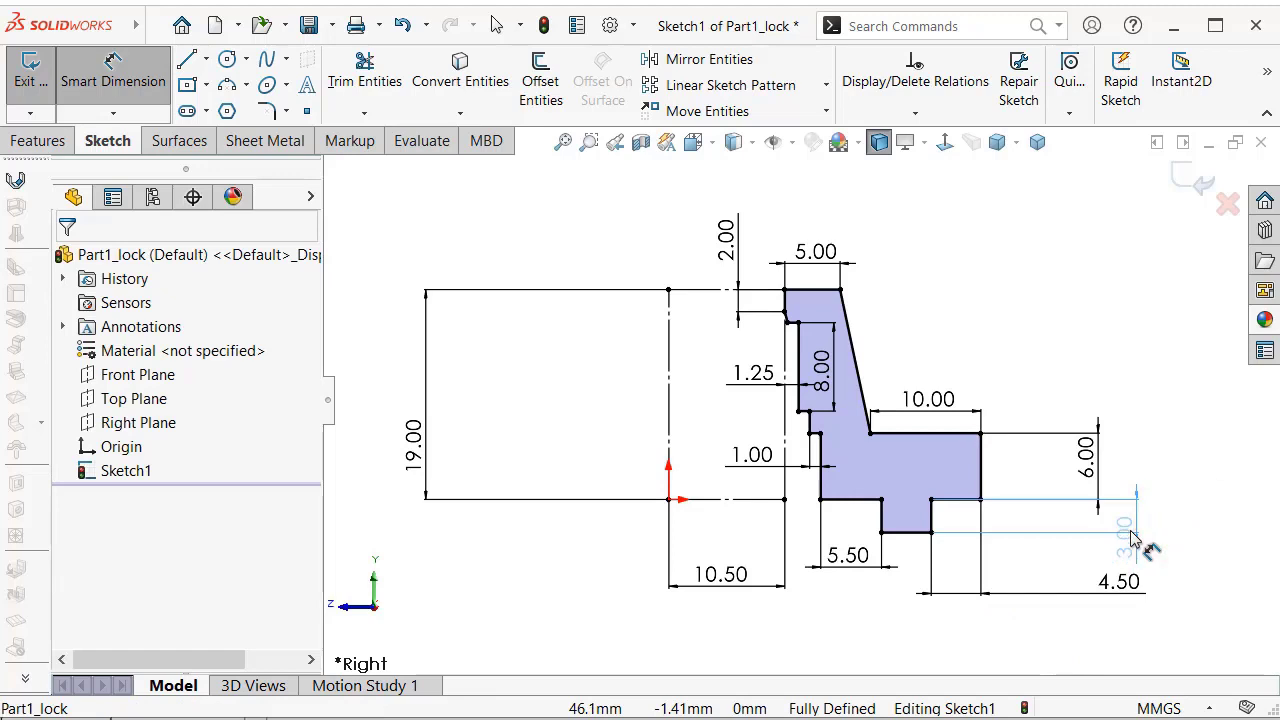
pyautogui.moveTo(1068, 547); pyautogui.dragTo(1066, 542)
pyautogui.click(1063, 557)
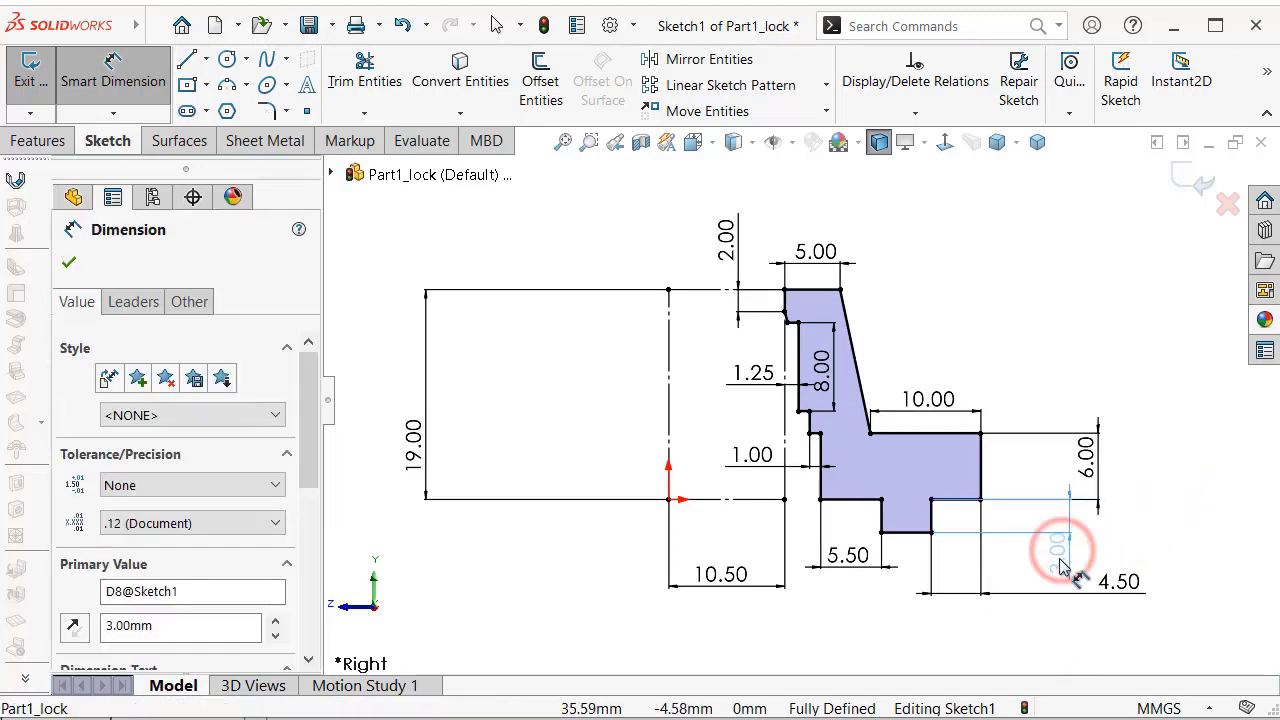
pyautogui.click(1166, 490)
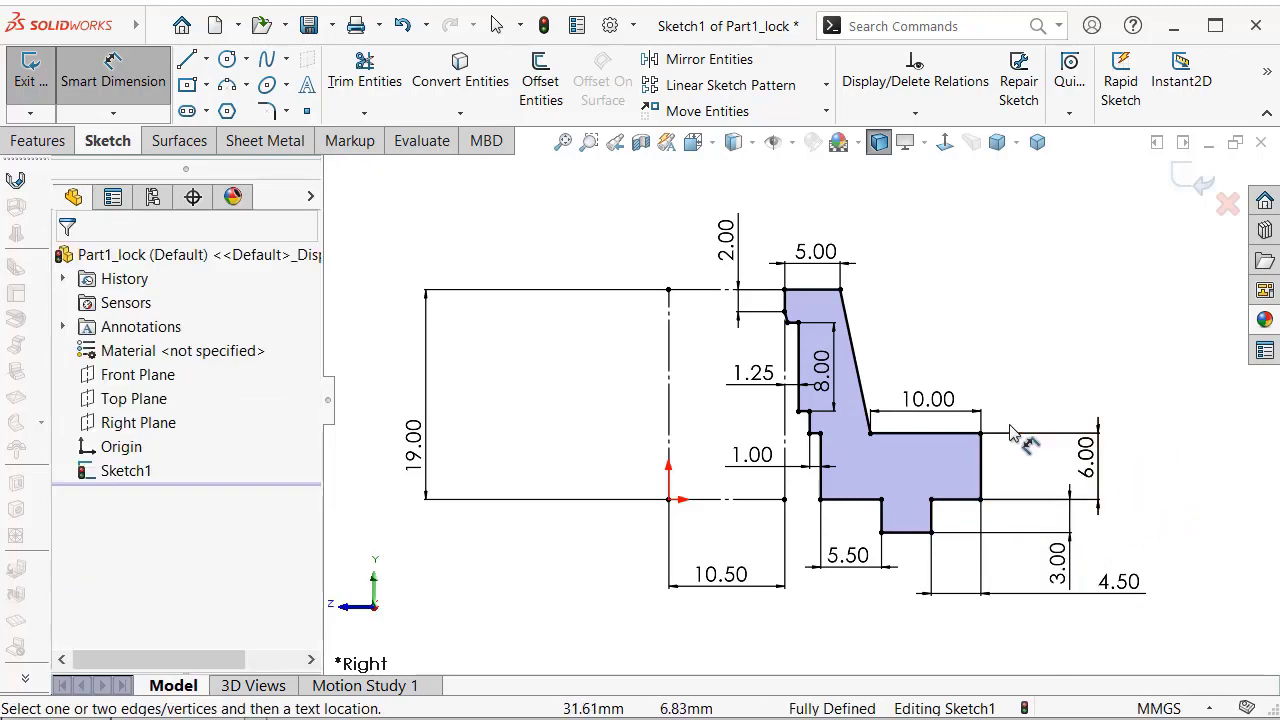
# Show sketch relation markers and collapse the FeatureManager tree.
pyautogui.click(792, 144)
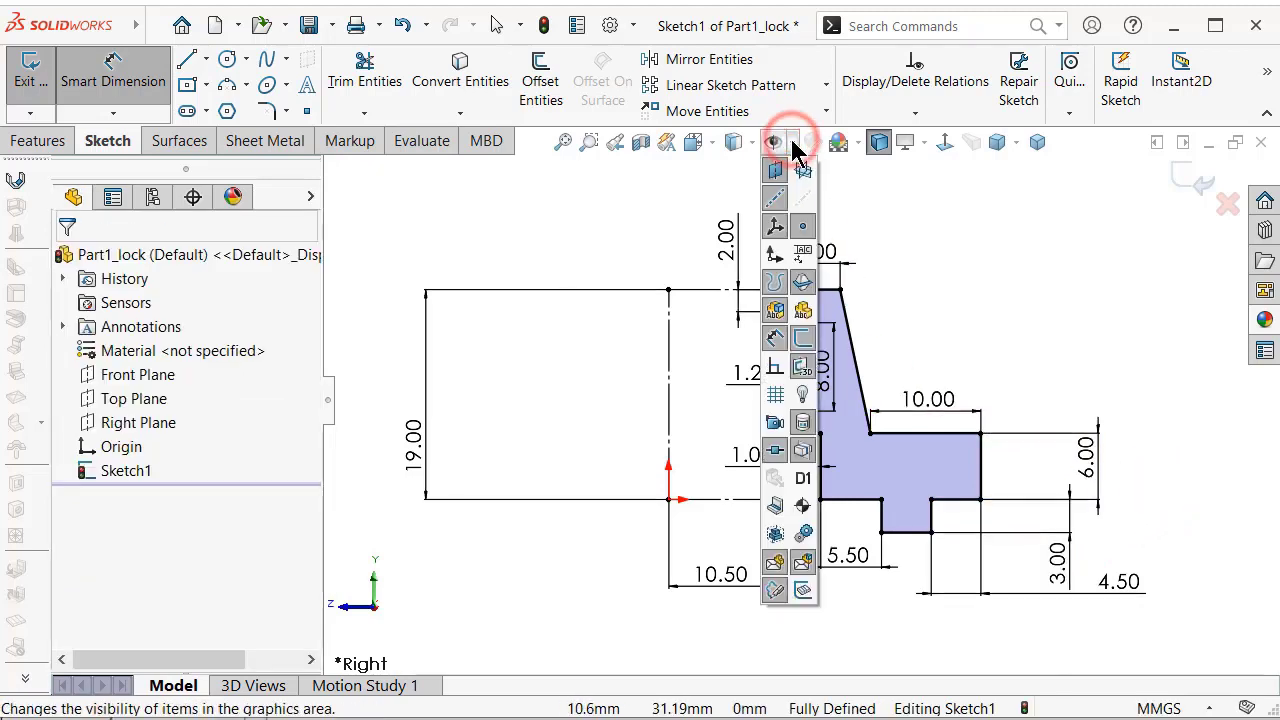
pyautogui.click(778, 364)
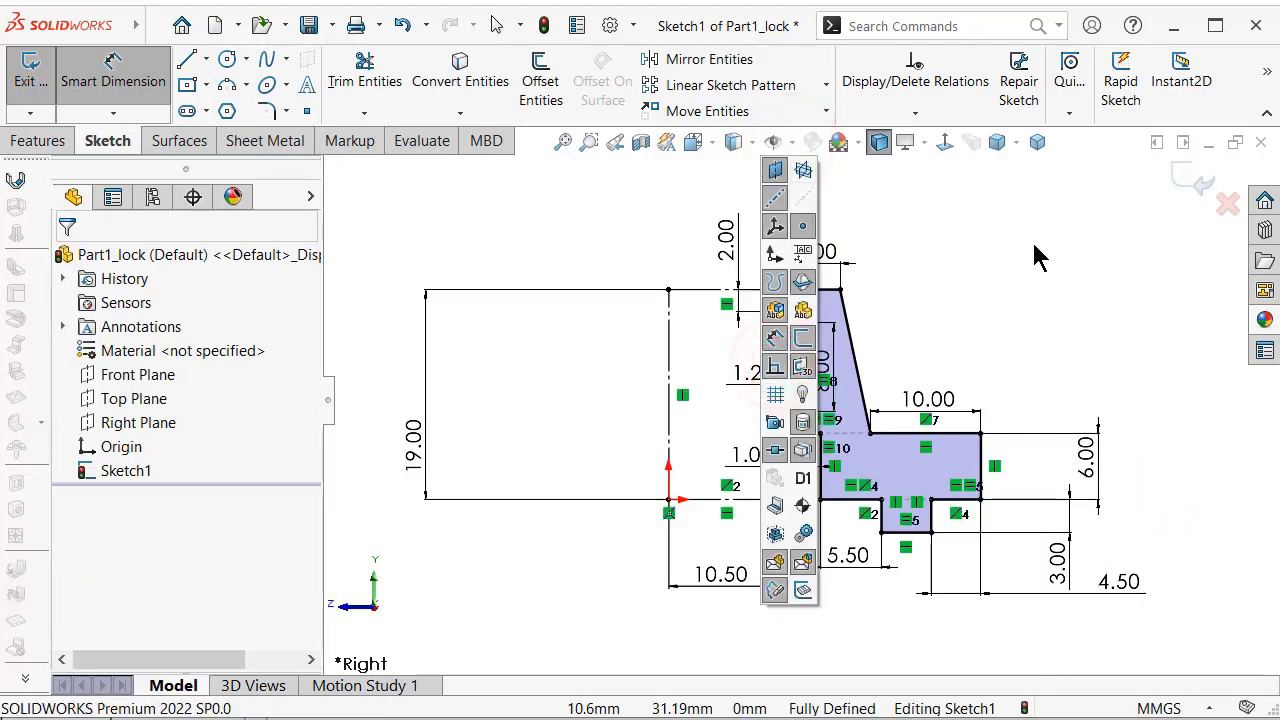
pyautogui.click(1032, 245)
pyautogui.scroll(-1, 888, 350)
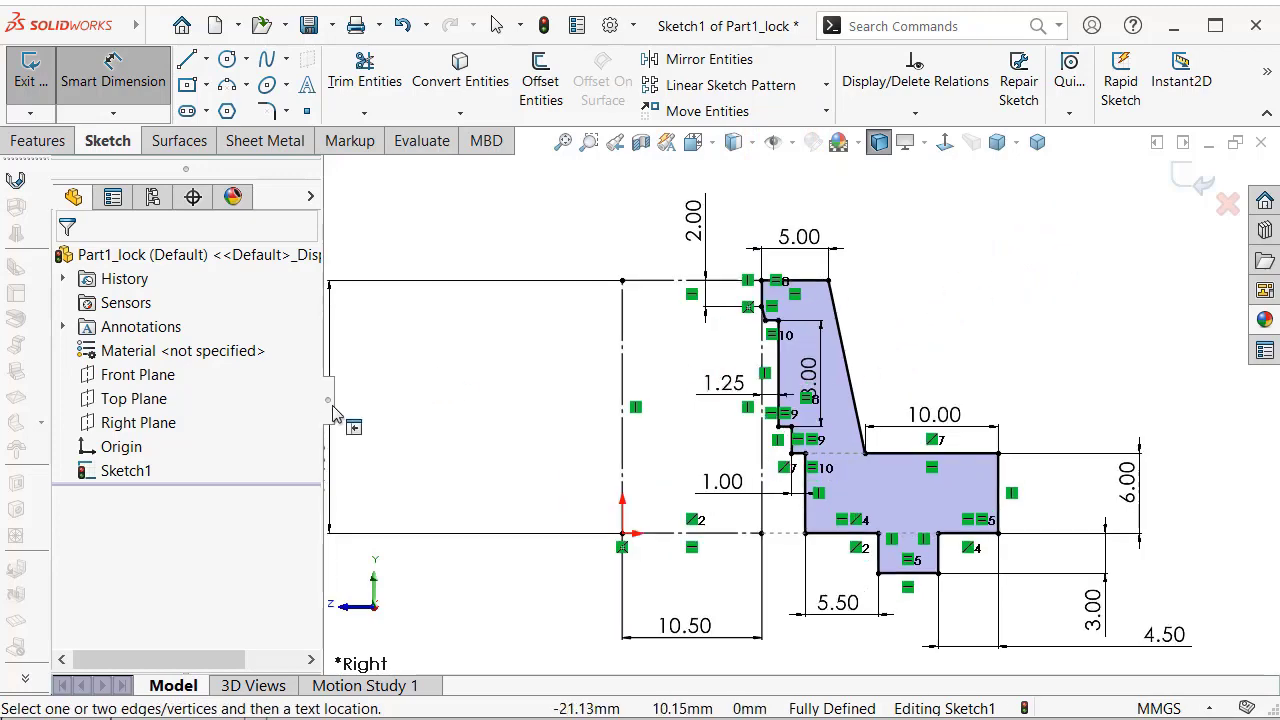
pyautogui.click(329, 400)
# Switch the sketch to an isometric view.
pyautogui.scroll(1, 340, 410)
pyautogui.scroll(-1, 857, 386)
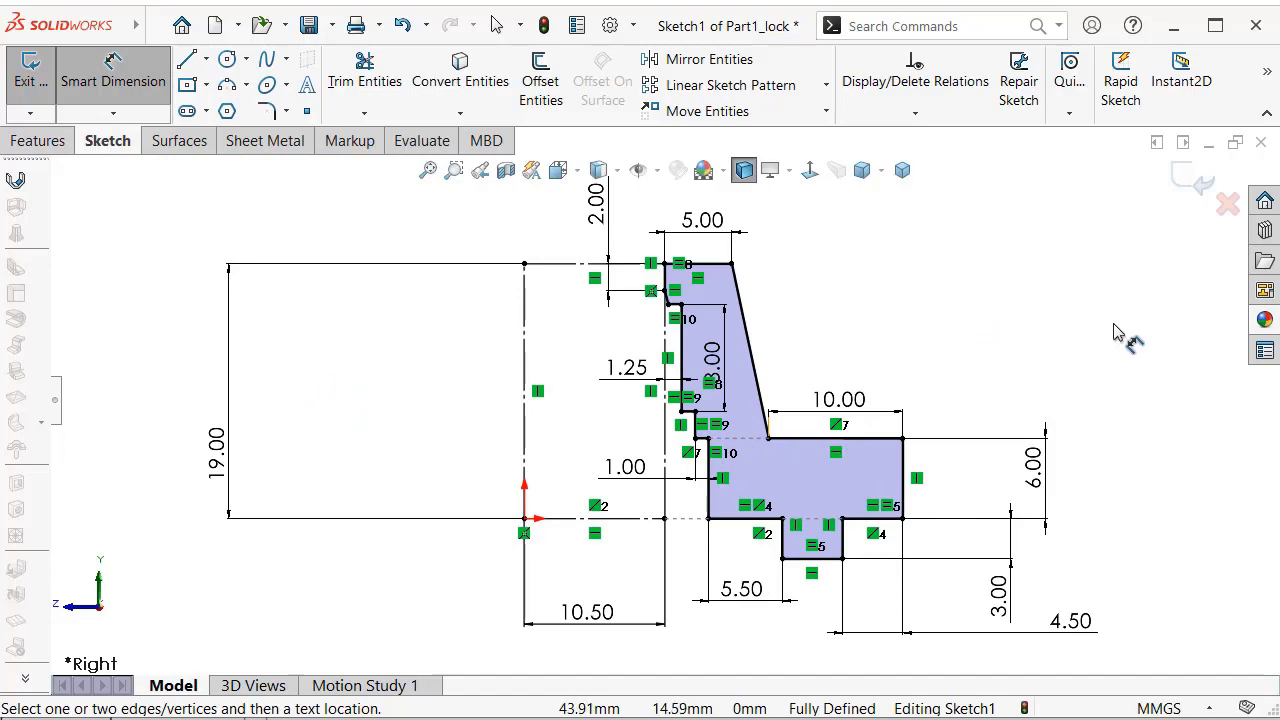
pyautogui.scroll(1, 424, 587)
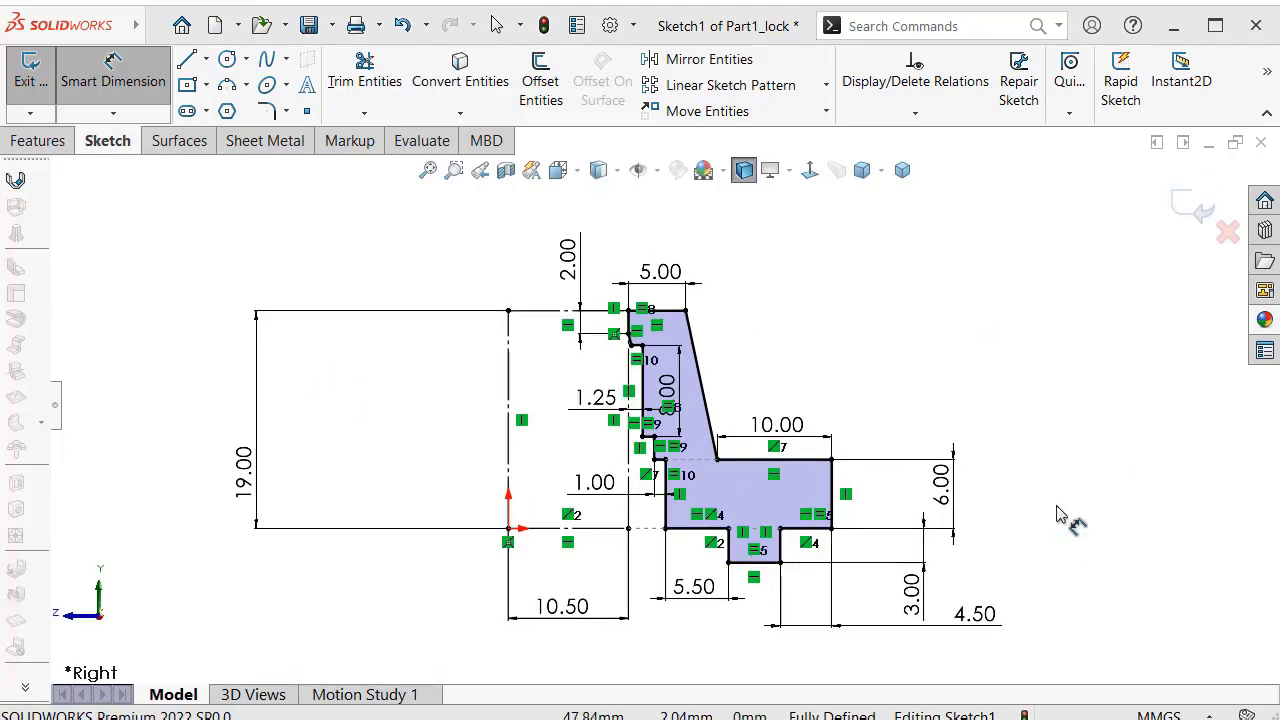
pyautogui.click(902, 171)
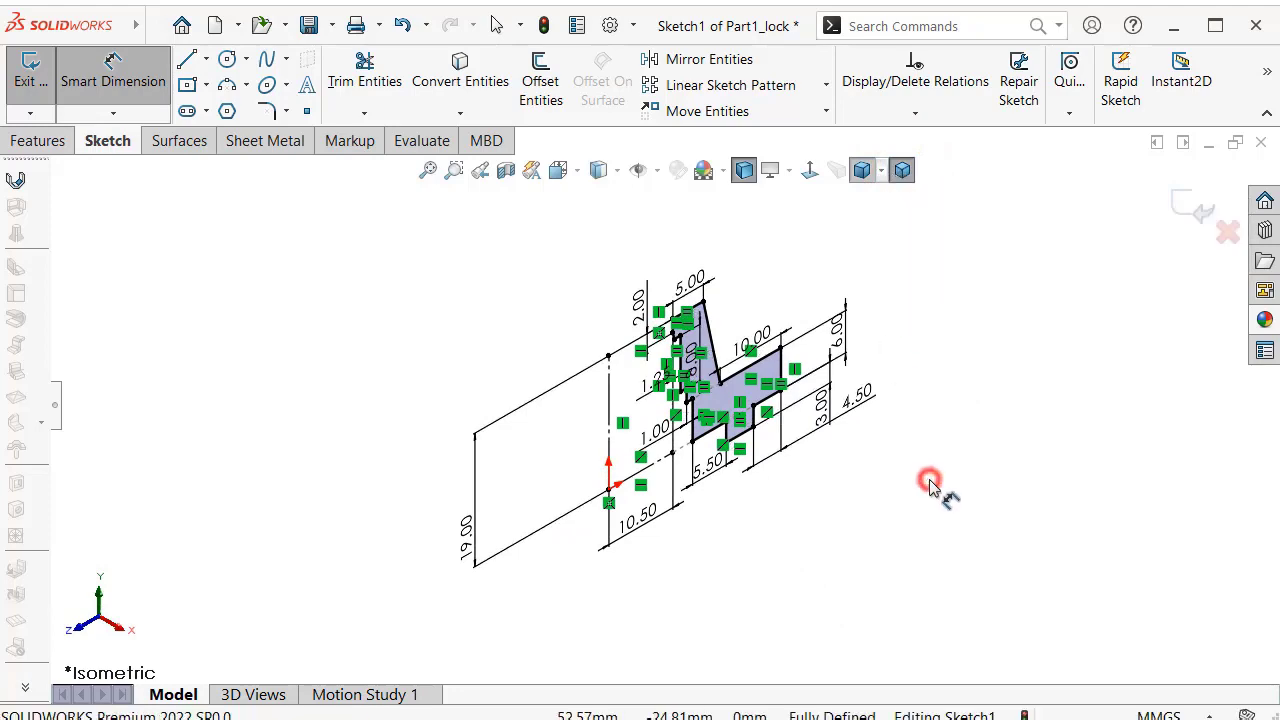
pyautogui.scroll(-2, 618, 297)
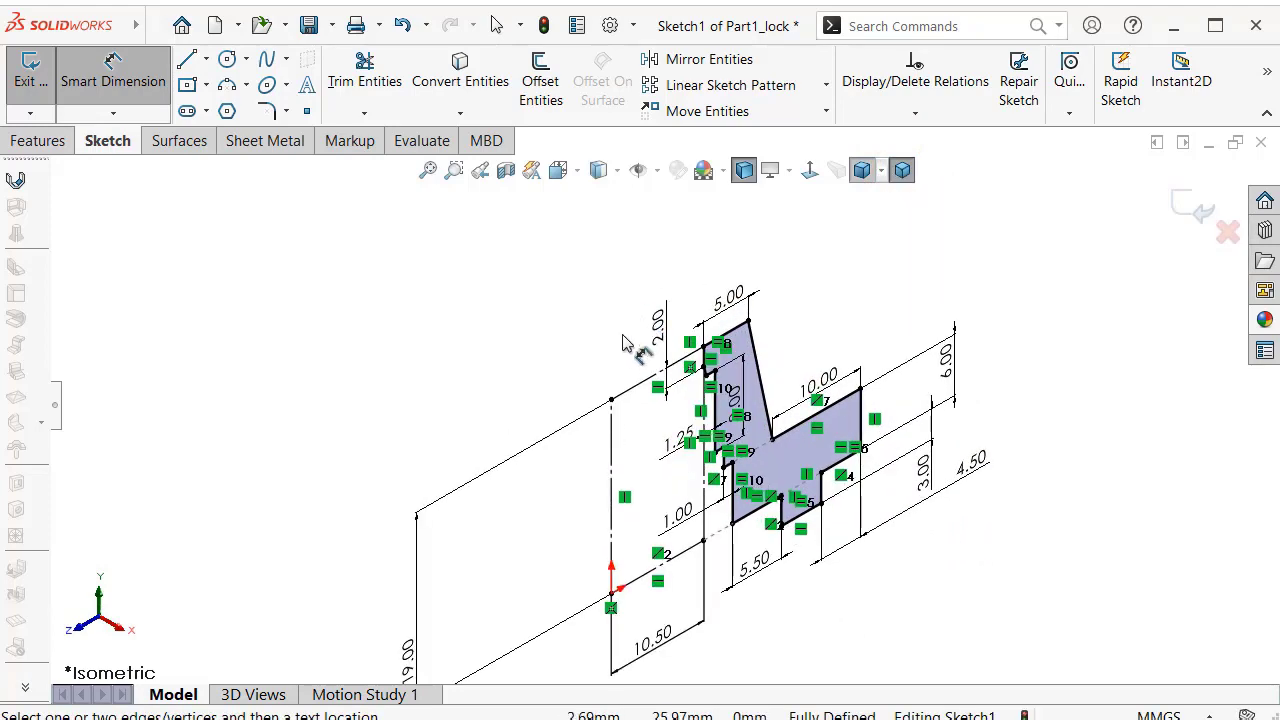
pyautogui.scroll(1, 622, 343)
pyautogui.scroll(1, 622, 390)
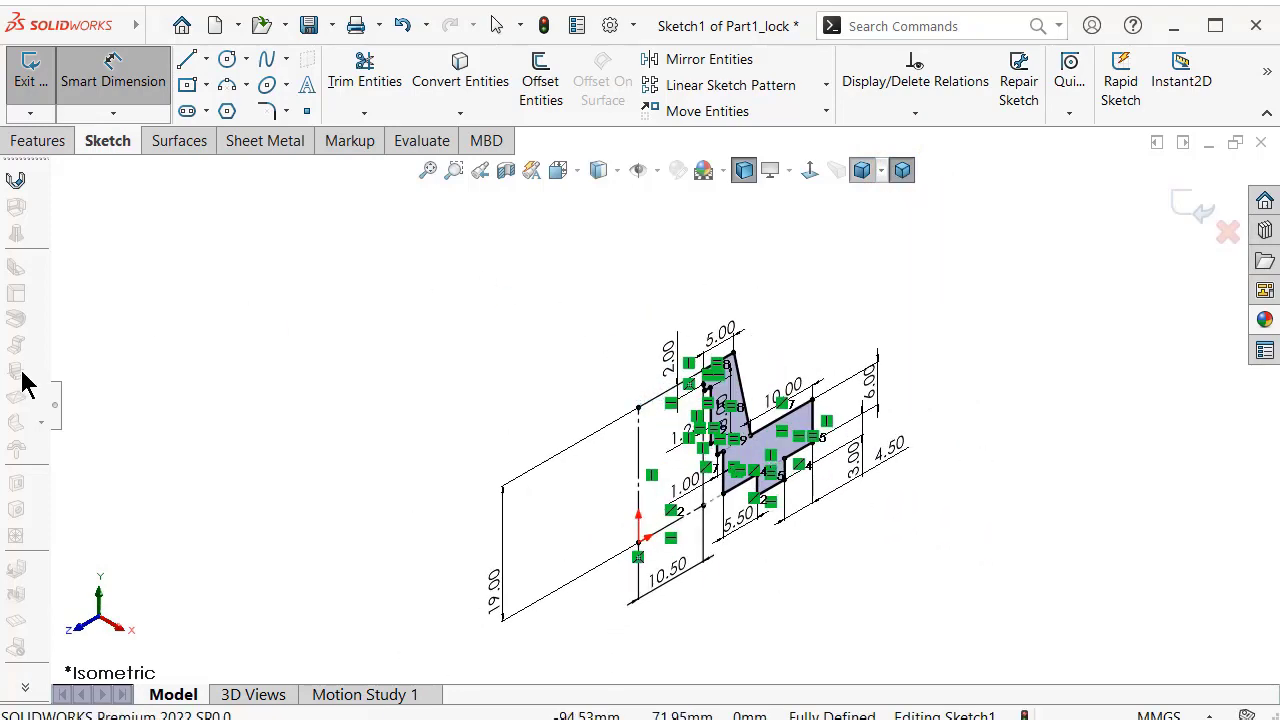
# Revolve the profile 360° (Blind) about vertical Line2 to create Revolve1.
pyautogui.click(45, 145)
pyautogui.click(193, 83)
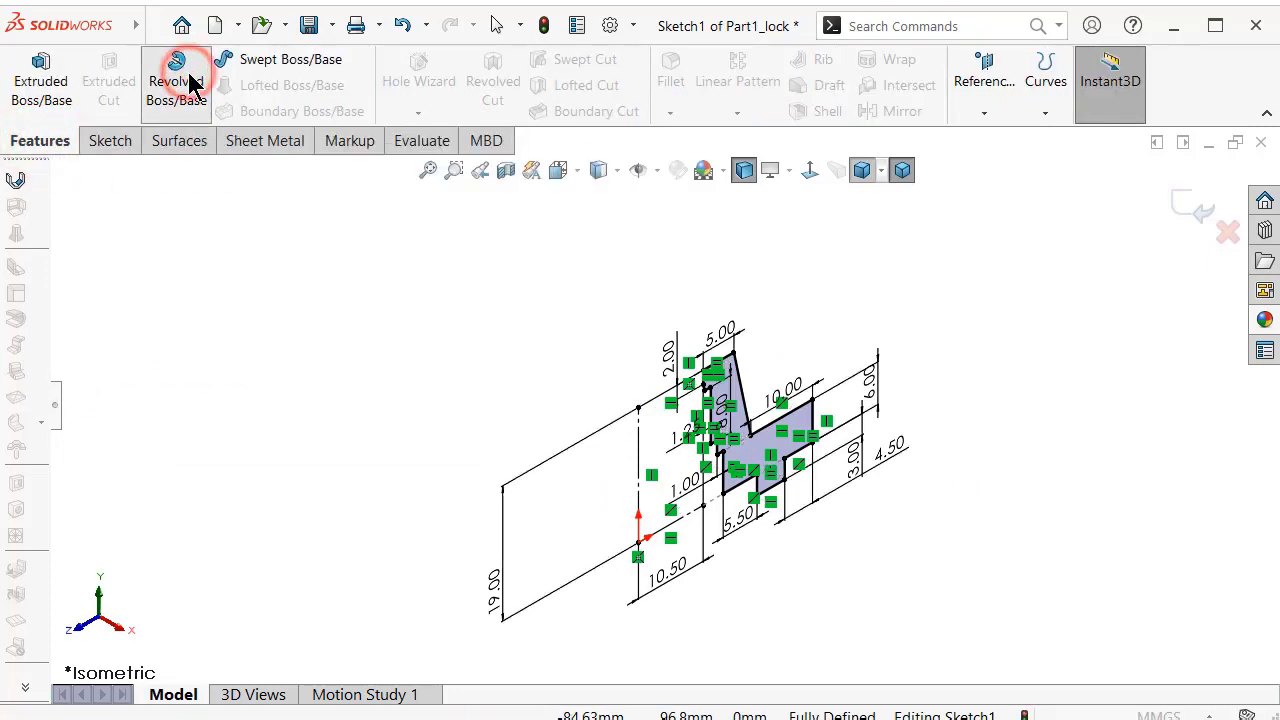
pyautogui.click(57, 405)
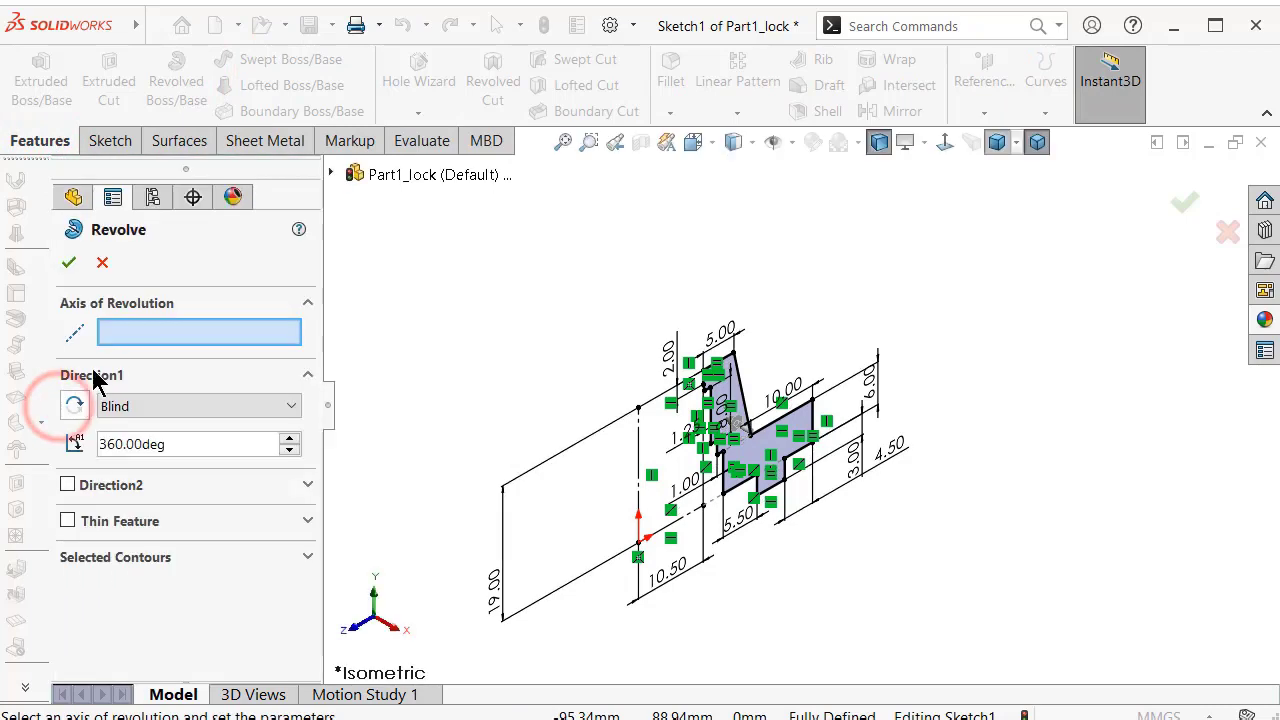
pyautogui.click(134, 333)
pyautogui.click(645, 455)
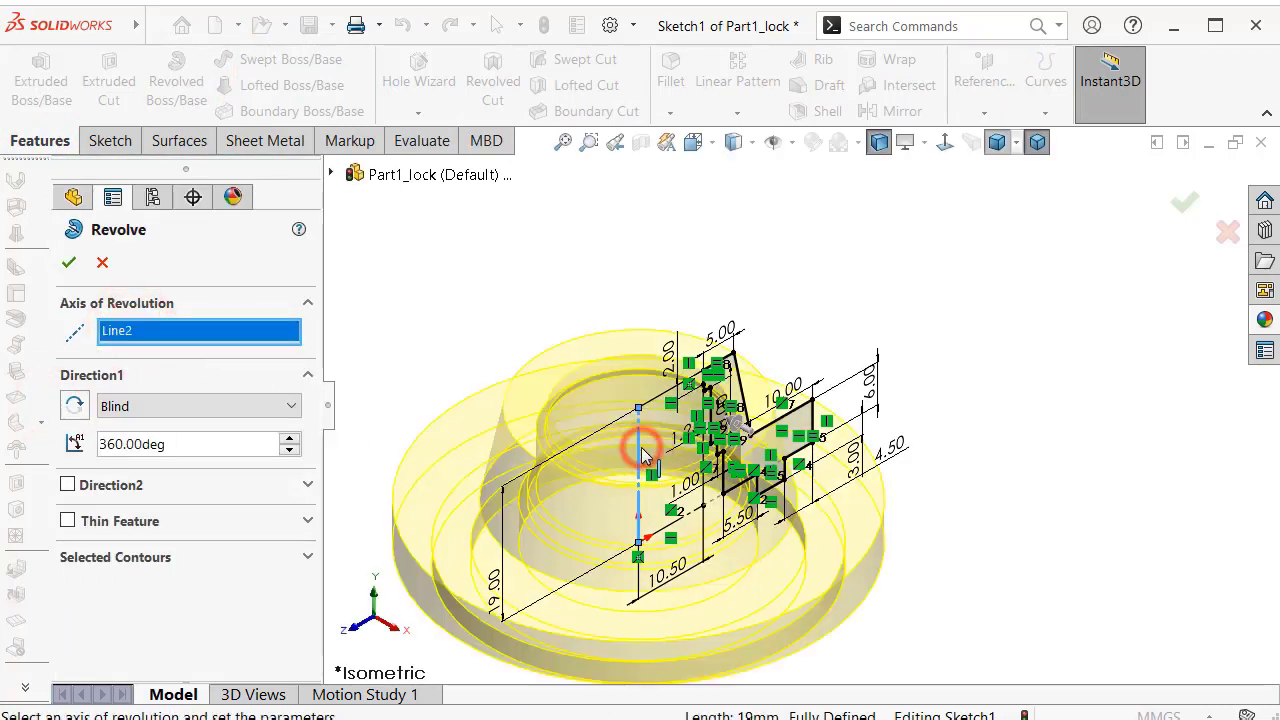
pyautogui.click(68, 263)
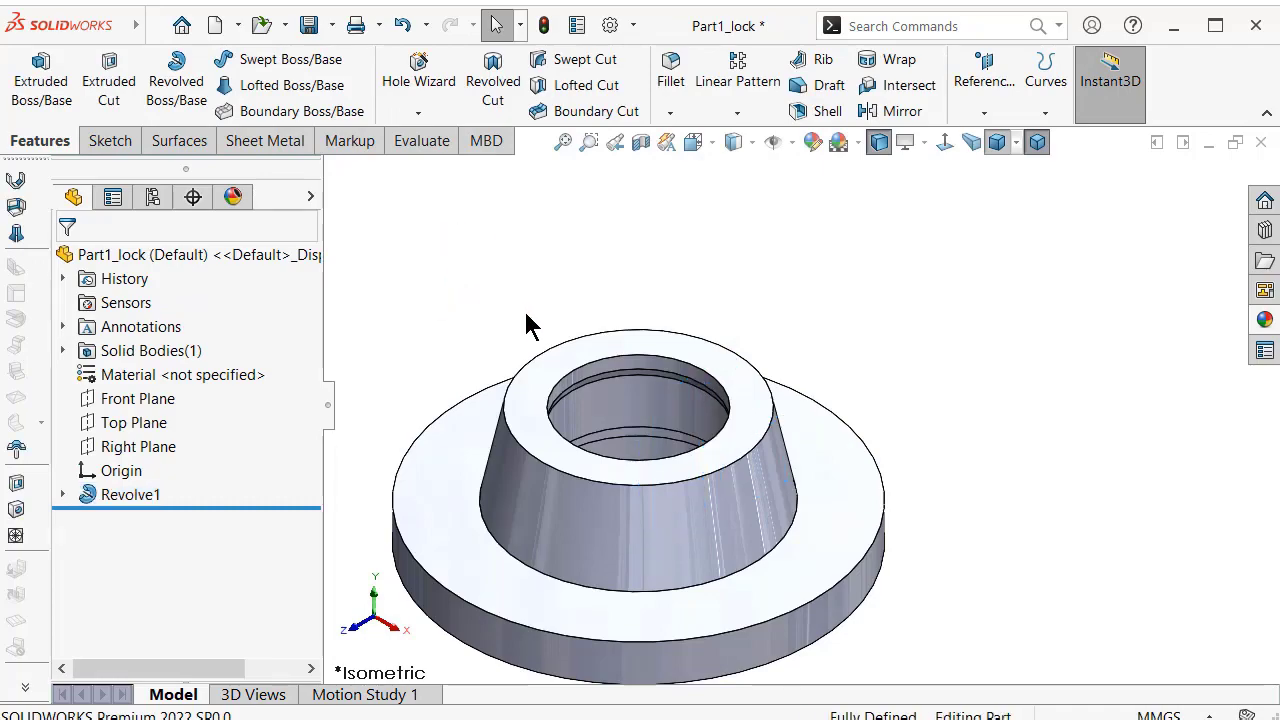
pyautogui.moveTo(528, 325)
pyautogui.mouseDown(button='middle')
pyautogui.moveTo(791, 349)
pyautogui.moveTo(727, 460)
pyautogui.moveTo(586, 524)
pyautogui.moveTo(589, 571)
pyautogui.moveTo(627, 569)
pyautogui.moveTo(731, 491)
pyautogui.moveTo(666, 491)
pyautogui.moveTo(629, 587)
pyautogui.moveTo(625, 565)
pyautogui.mouseUp(button='middle')
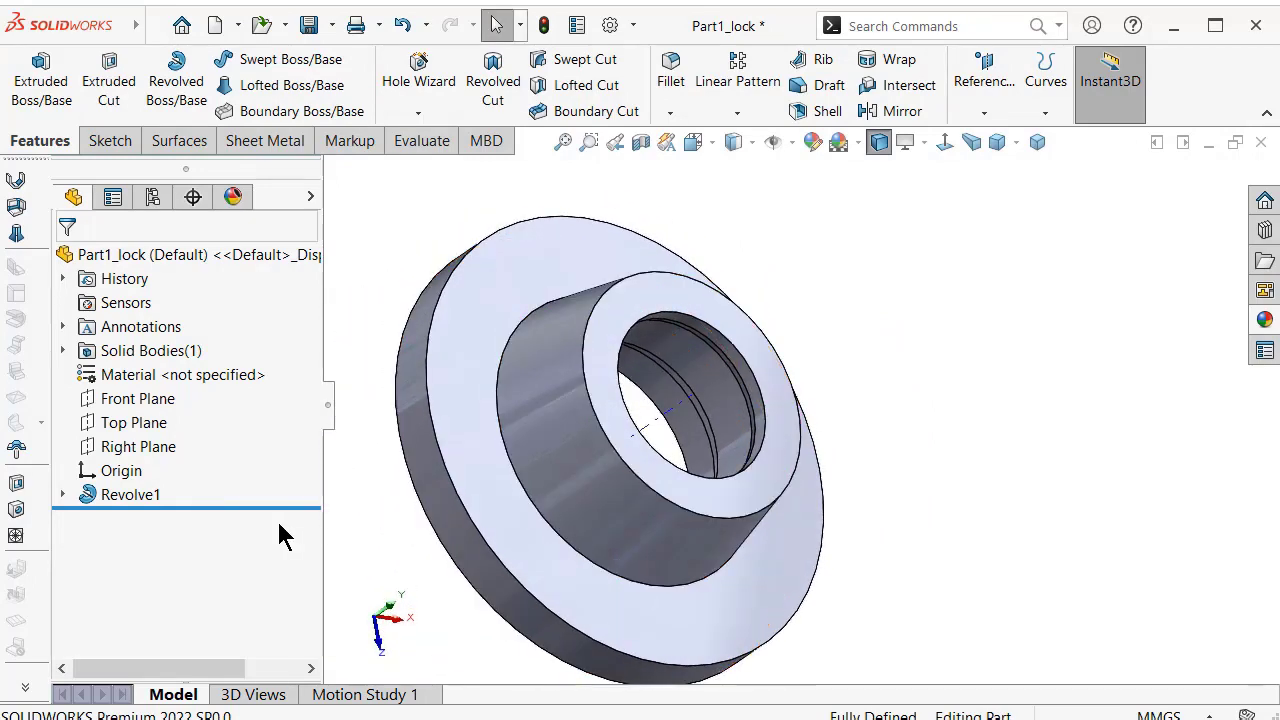
pyautogui.click(132, 495)
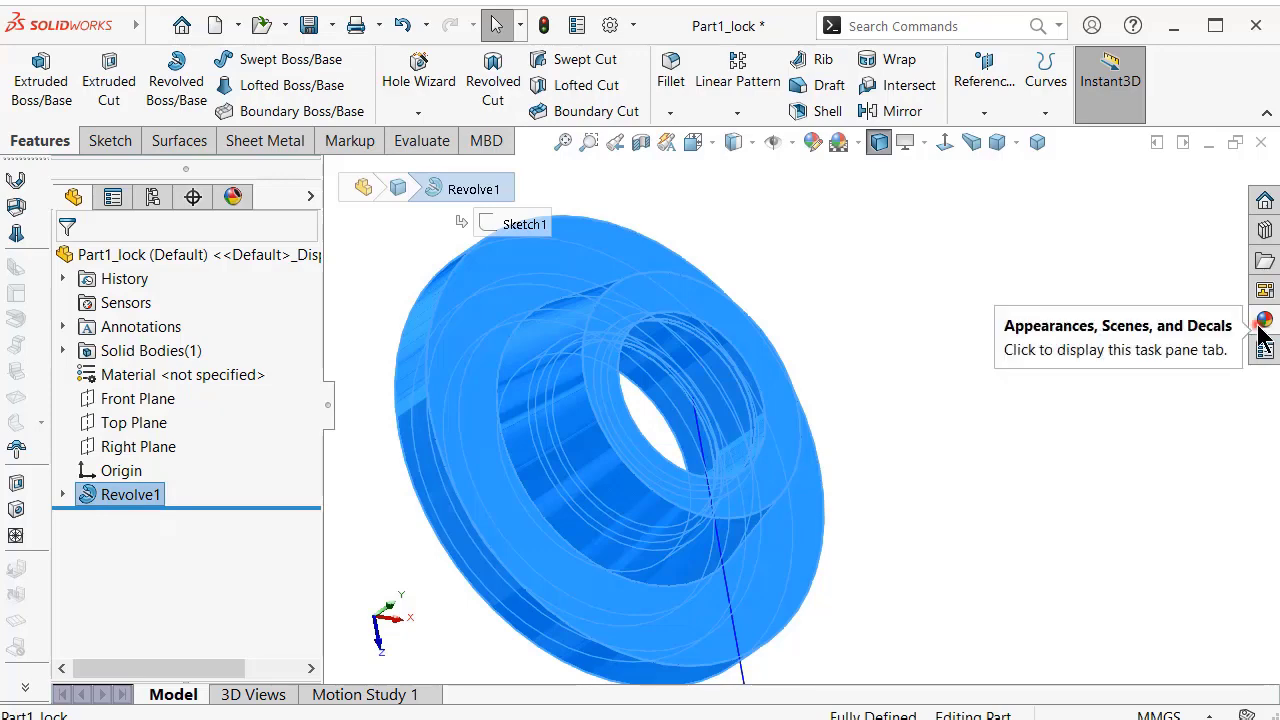
# Apply the cast carbon steel appearance to the whole part.
pyautogui.click(1259, 334)
pyautogui.scroll(-1, 975, 578)
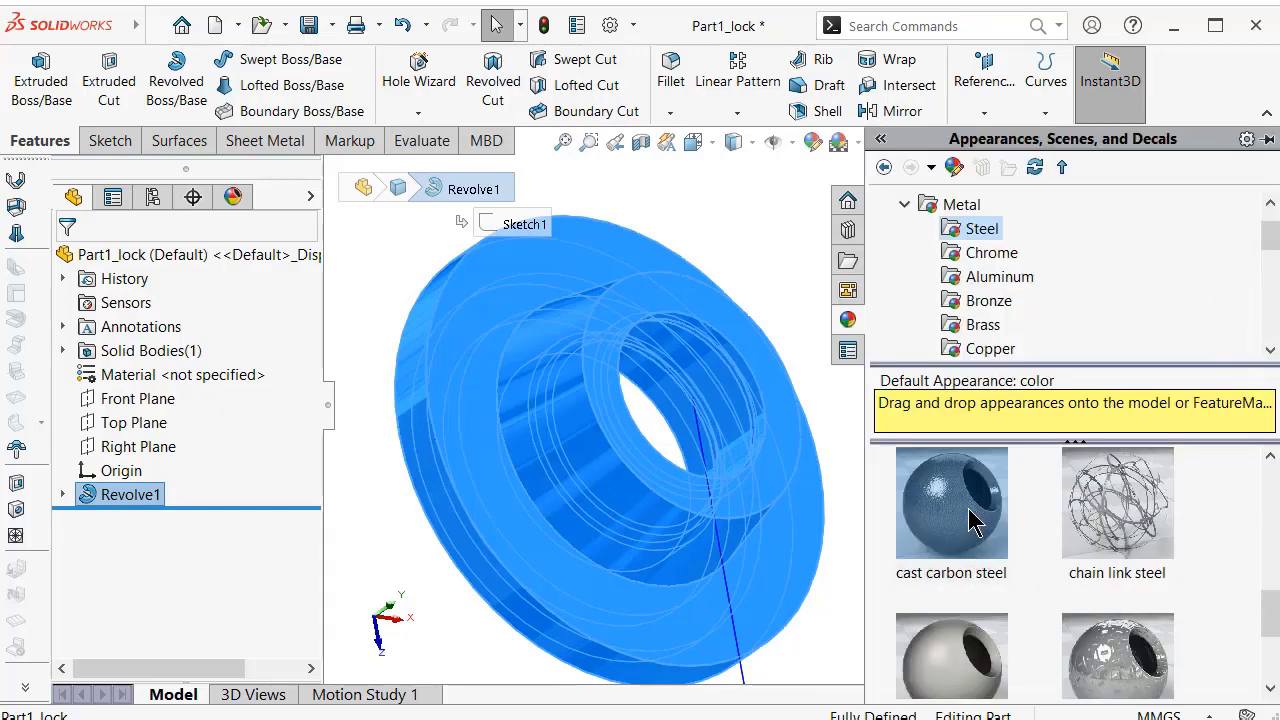
pyautogui.moveTo(975, 522); pyautogui.dragTo(731, 380)
pyautogui.click(725, 222)
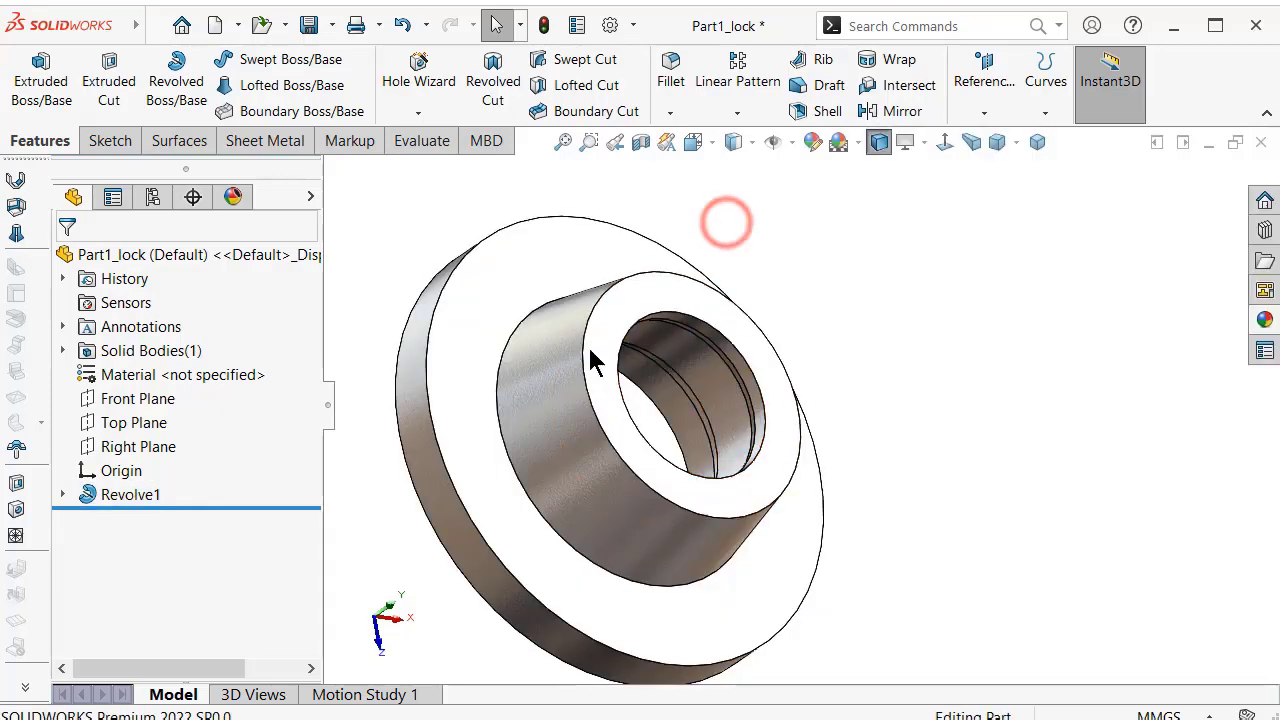
# Change the Revolve1 solid body's colour to a deep dark grey.
pyautogui.click(87, 496)
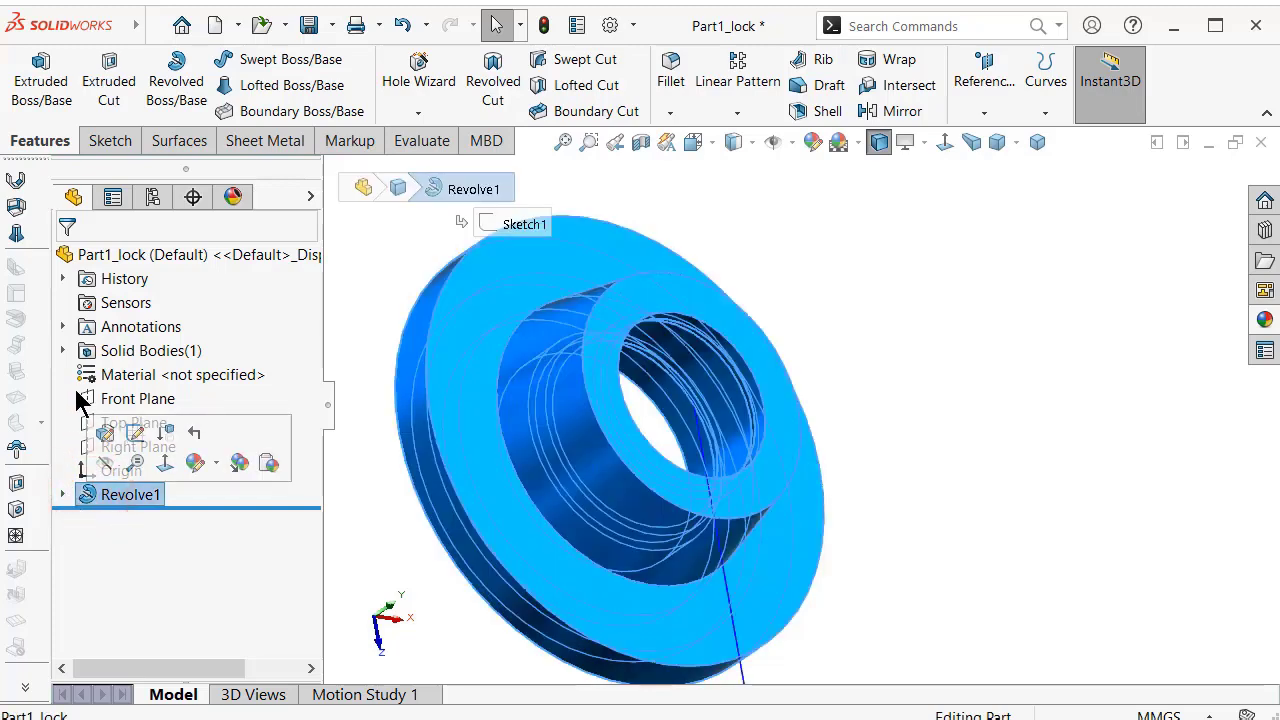
pyautogui.click(62, 350)
pyautogui.click(136, 376)
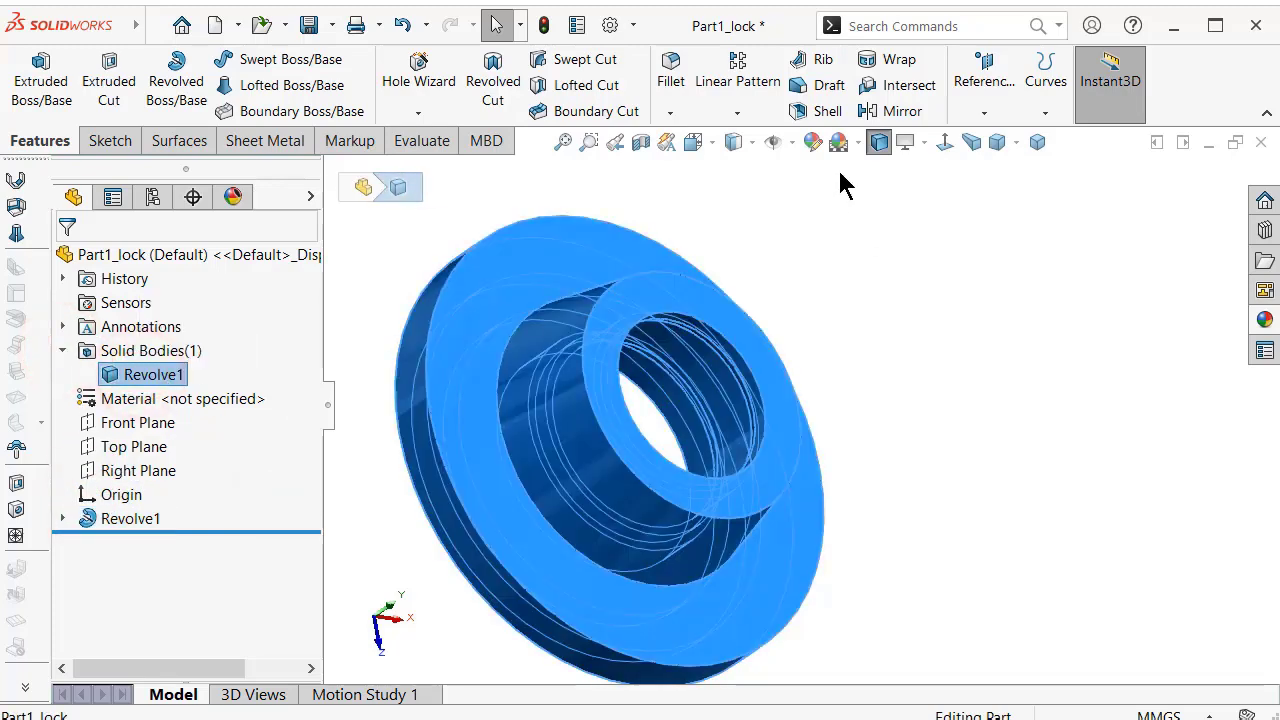
pyautogui.click(818, 147)
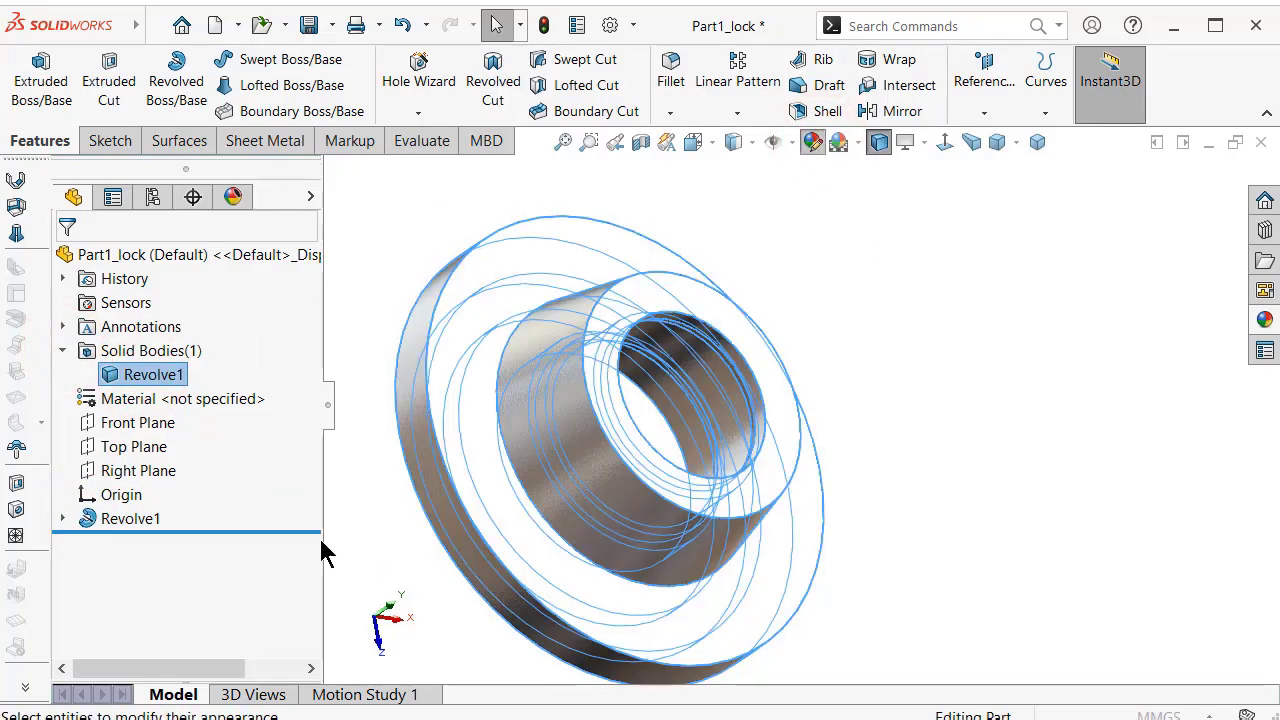
pyautogui.moveTo(309, 417); pyautogui.dragTo(312, 486)
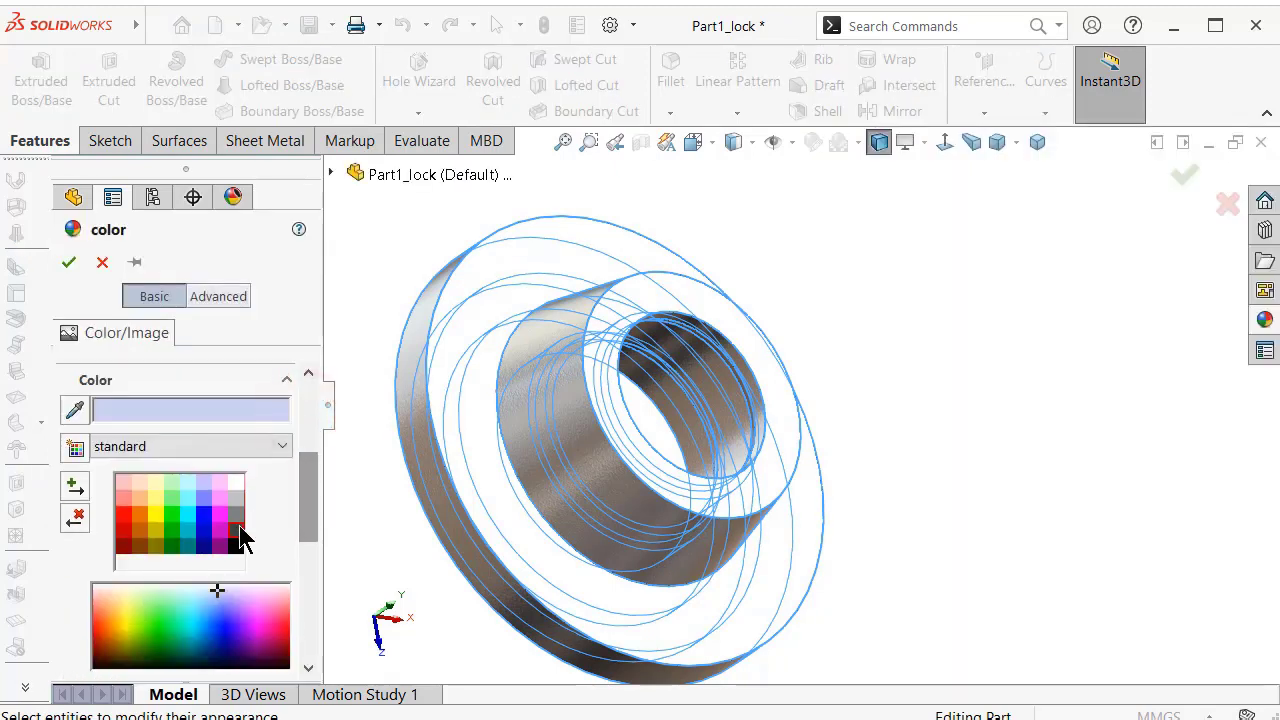
pyautogui.click(237, 530)
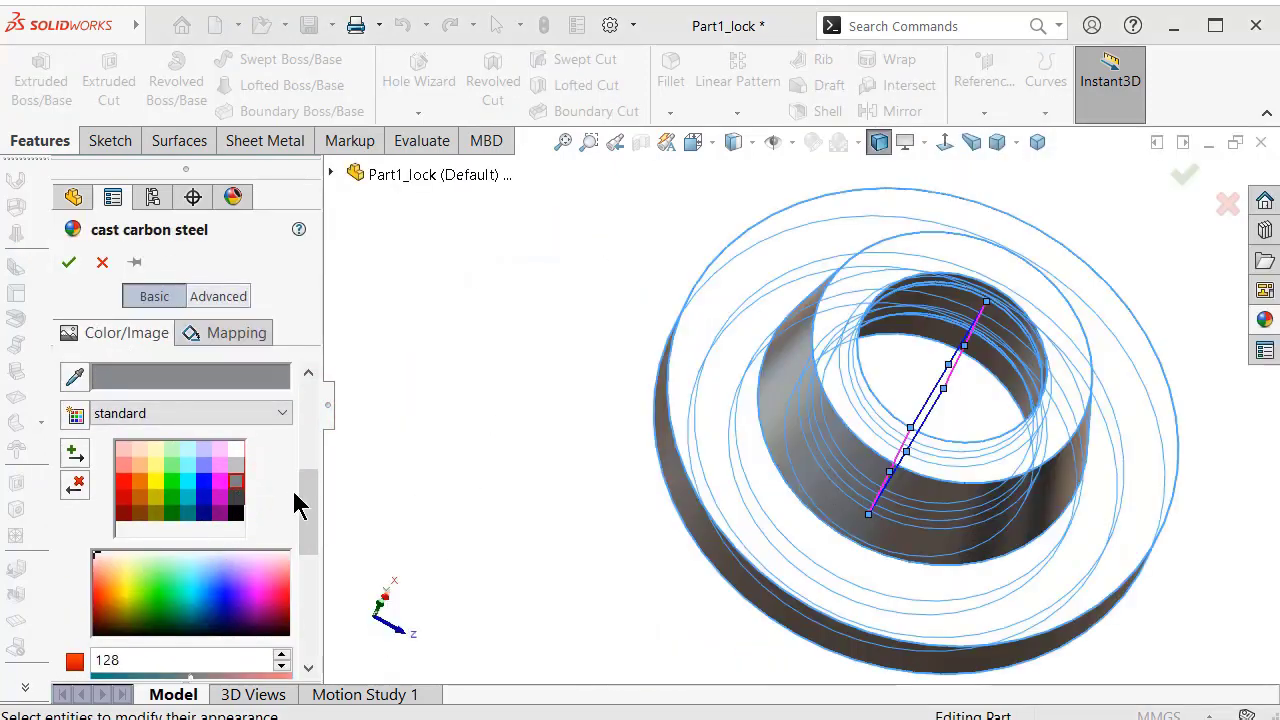
pyautogui.moveTo(306, 500); pyautogui.dragTo(312, 530)
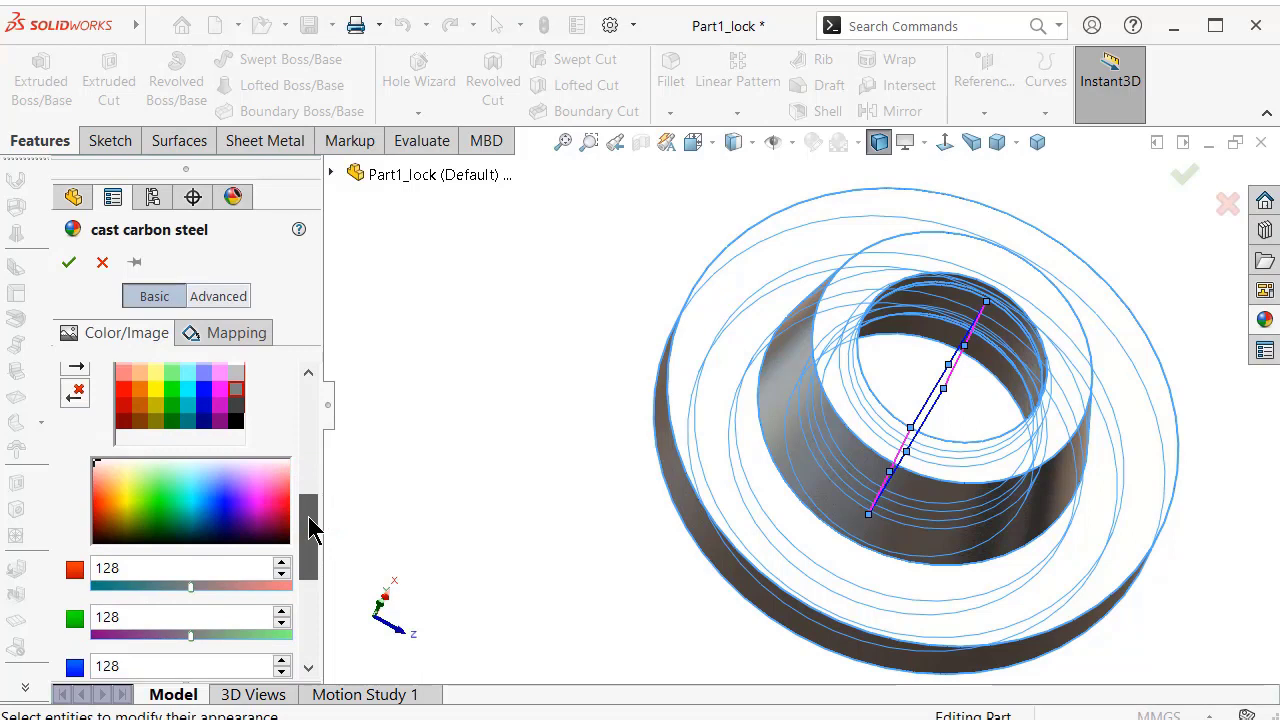
pyautogui.scroll(-2, 309, 518)
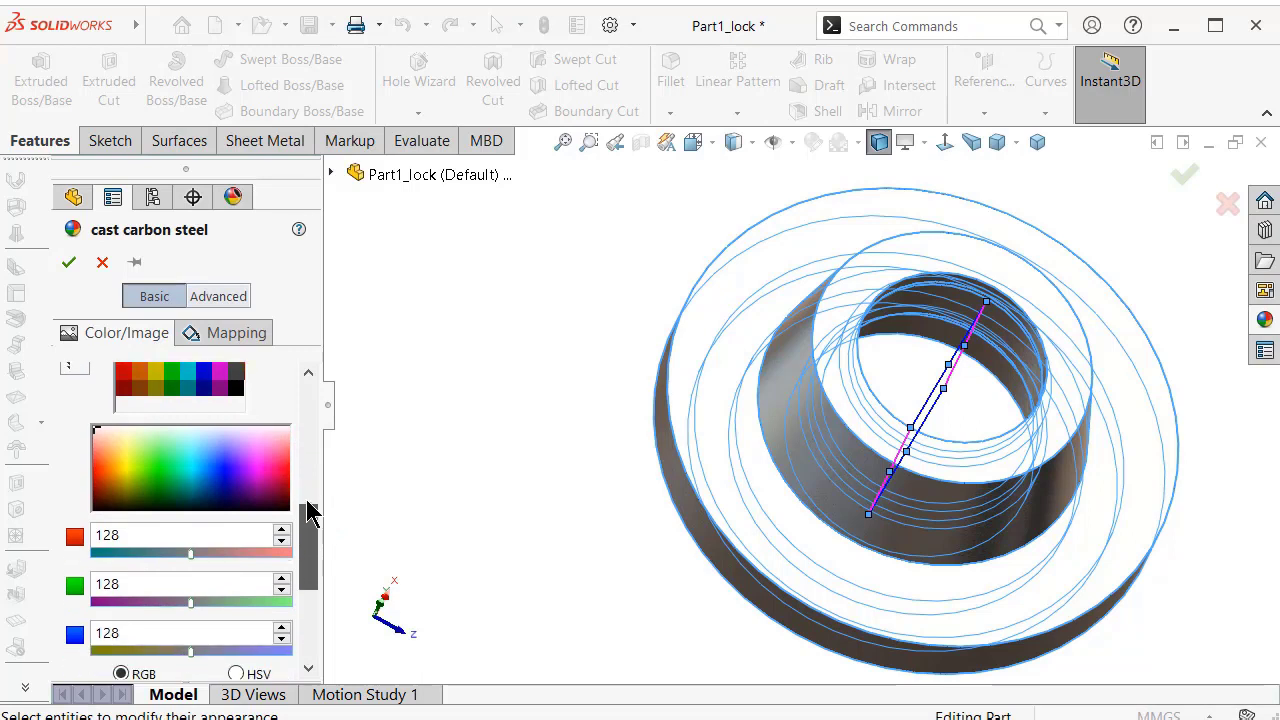
pyautogui.scroll(3, 308, 512)
pyautogui.click(238, 493)
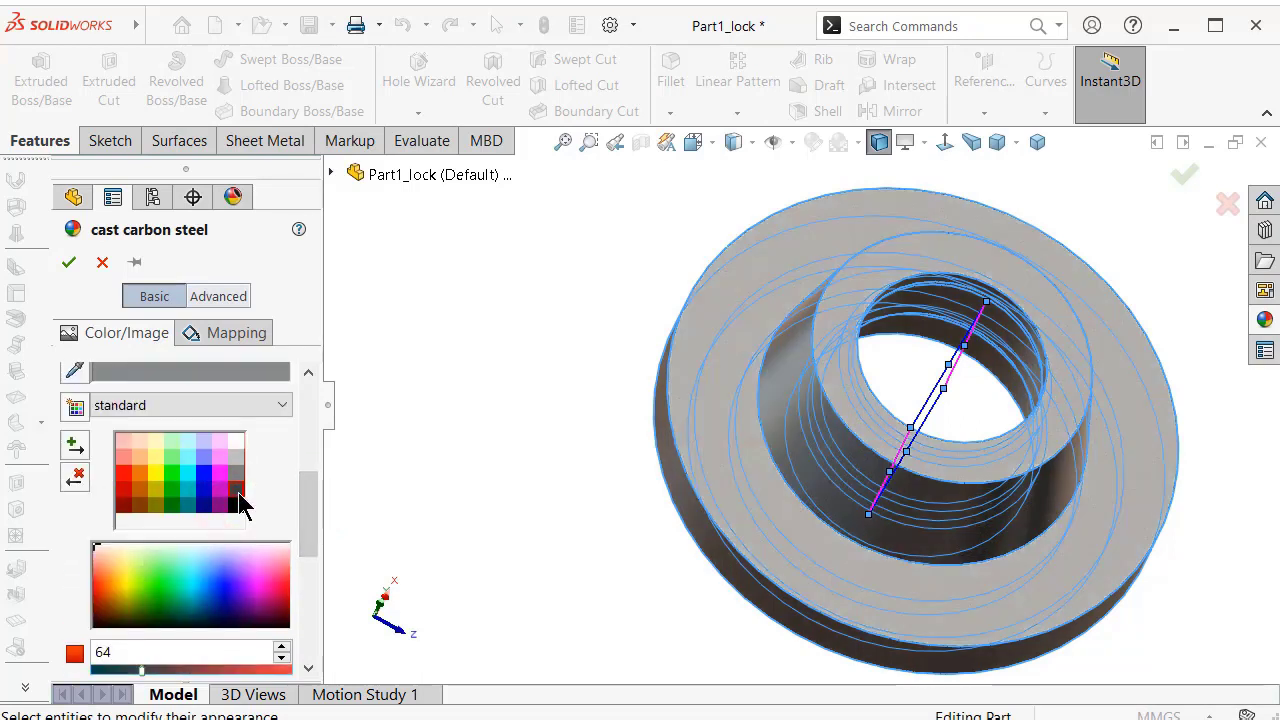
pyautogui.click(68, 262)
# Orbit and zoom to inspect the recoloured bushing.
pyautogui.scroll(-5, 737, 329)
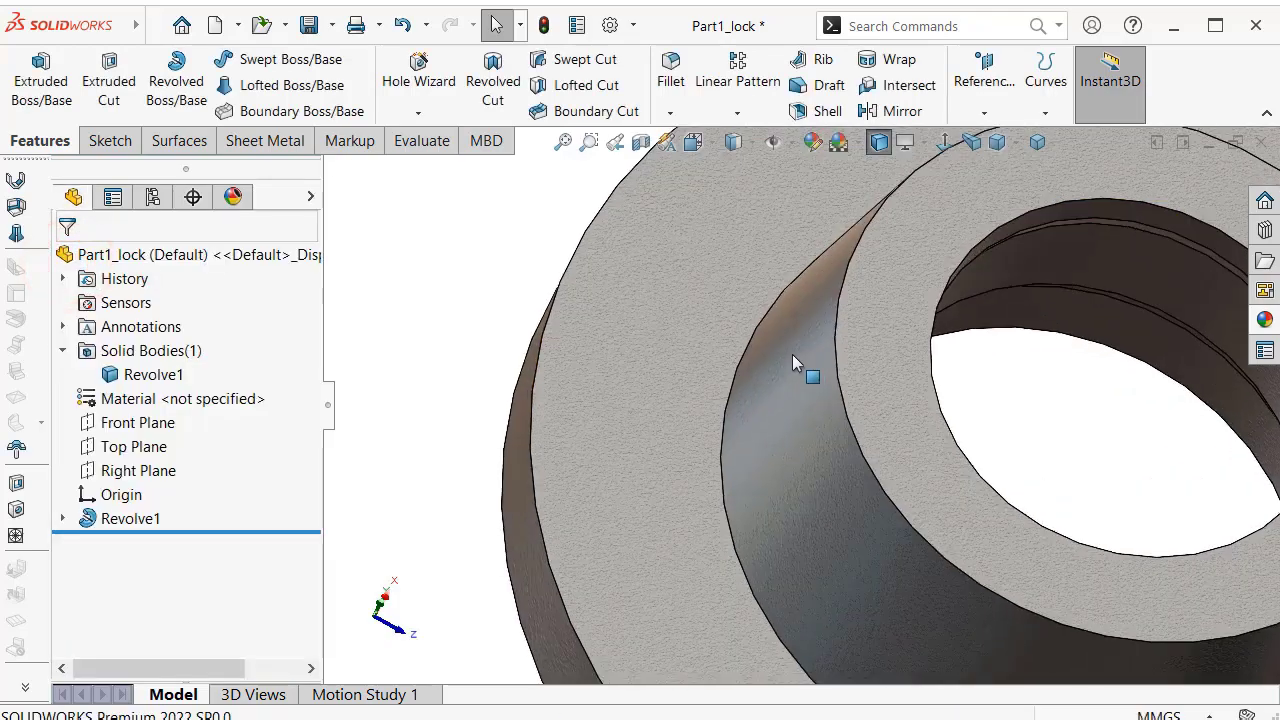
pyautogui.scroll(-3, 809, 371)
pyautogui.scroll(-2, 806, 443)
pyautogui.scroll(5, 812, 367)
pyautogui.scroll(2, 966, 400)
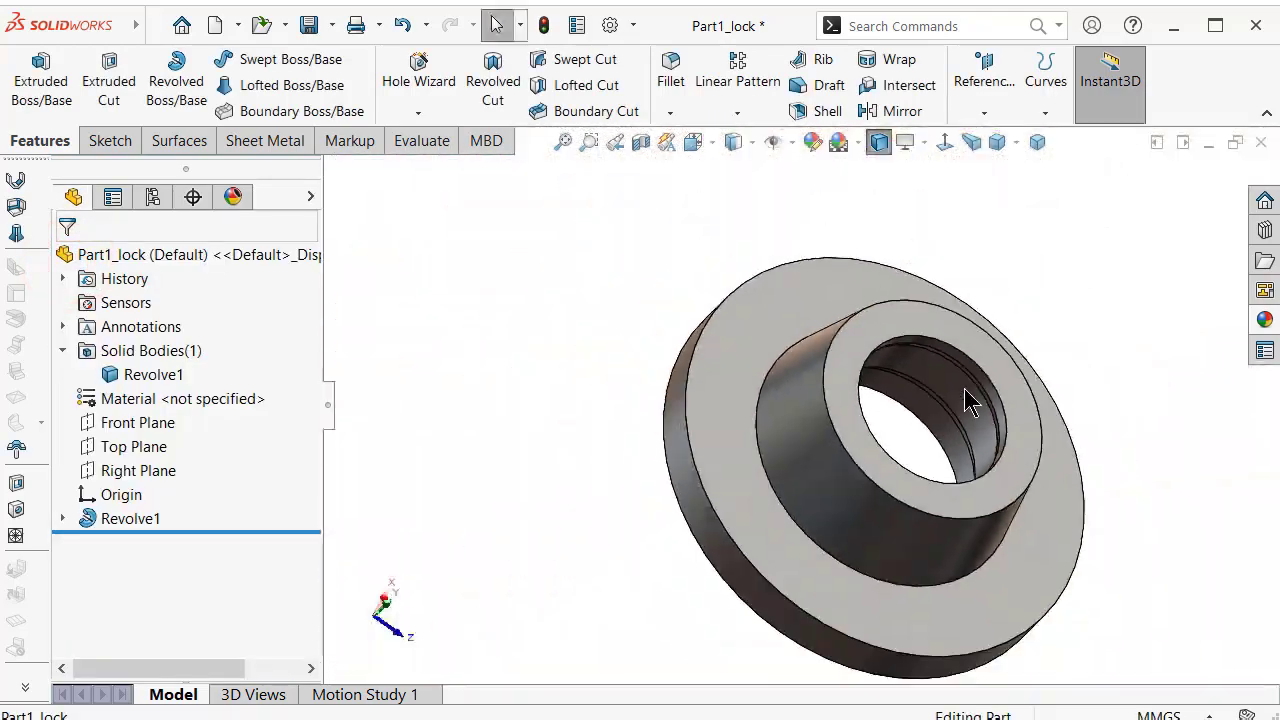
pyautogui.moveTo(966, 400)
pyautogui.mouseDown(button='middle')
pyautogui.moveTo(980, 428)
pyautogui.moveTo(1113, 481)
pyautogui.moveTo(1128, 440)
pyautogui.moveTo(994, 451)
pyautogui.moveTo(1016, 457)
pyautogui.moveTo(955, 500)
pyautogui.mouseUp(button='middle')
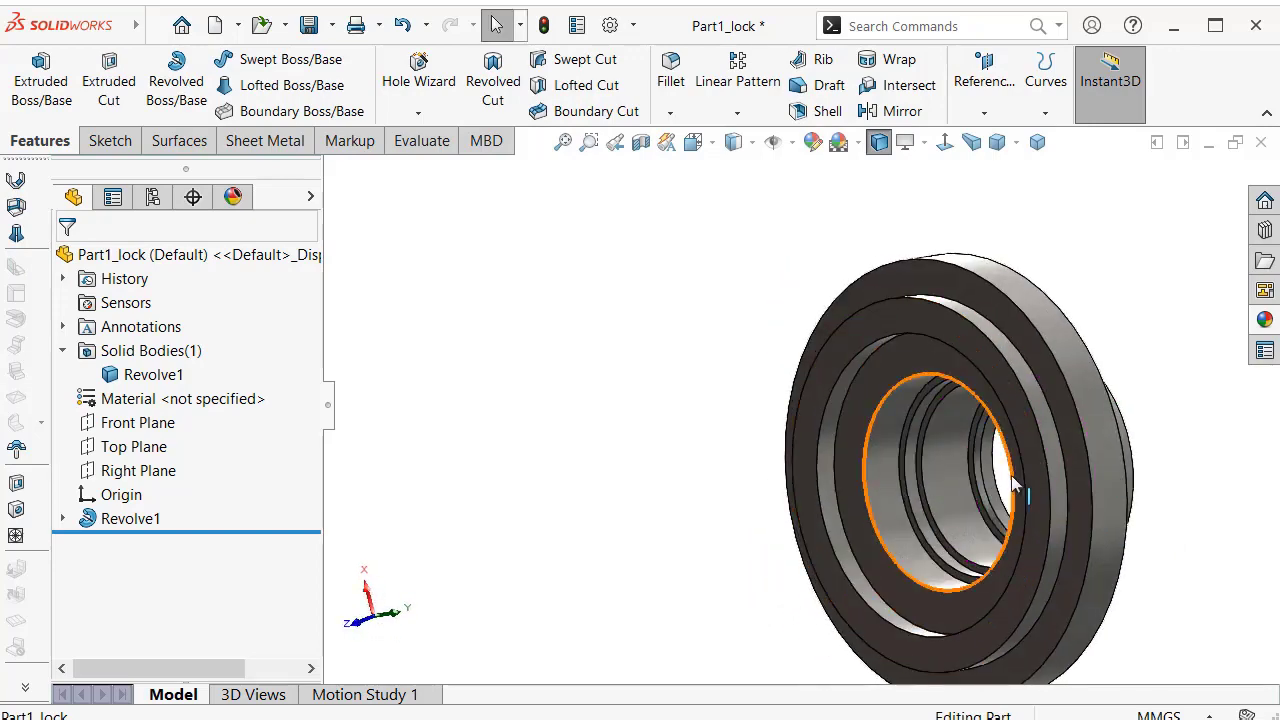
pyautogui.scroll(-4, 955, 500)
pyautogui.scroll(-2, 877, 418)
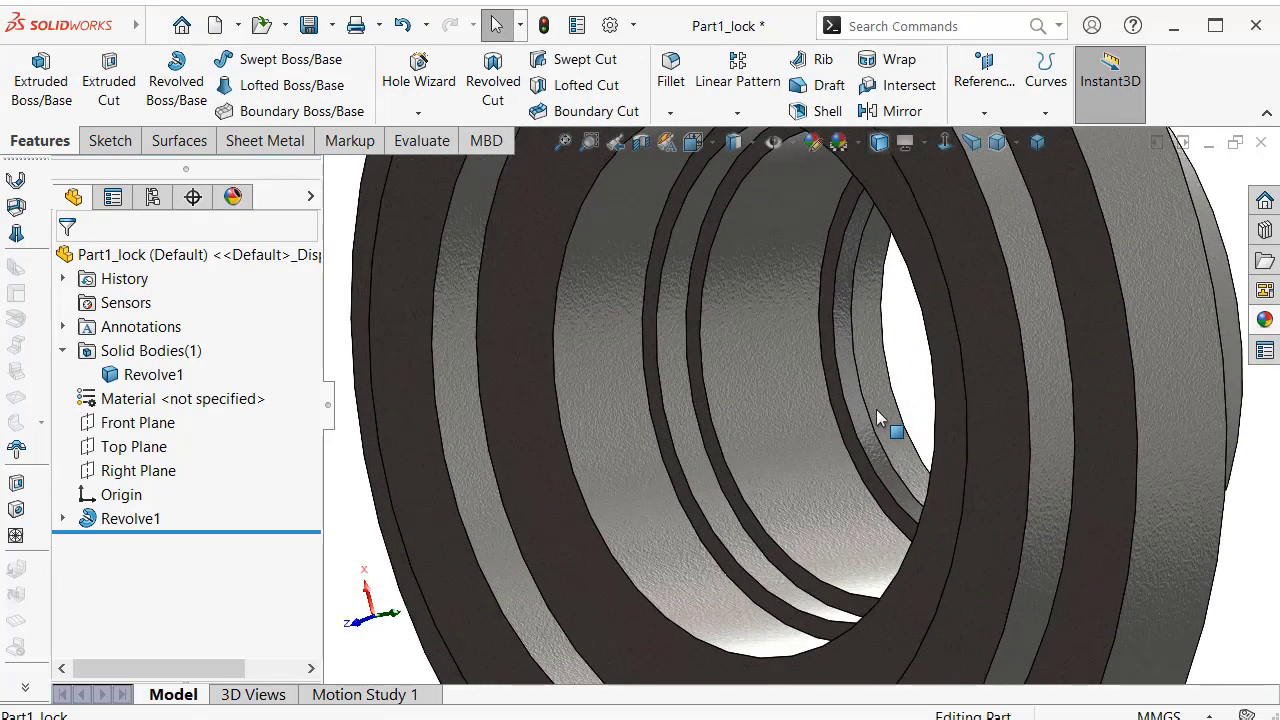
# Select the bushing's inner bore cylinders and groove ring faces together.
pyautogui.click(881, 404)
pyautogui.rightClick(882, 408)
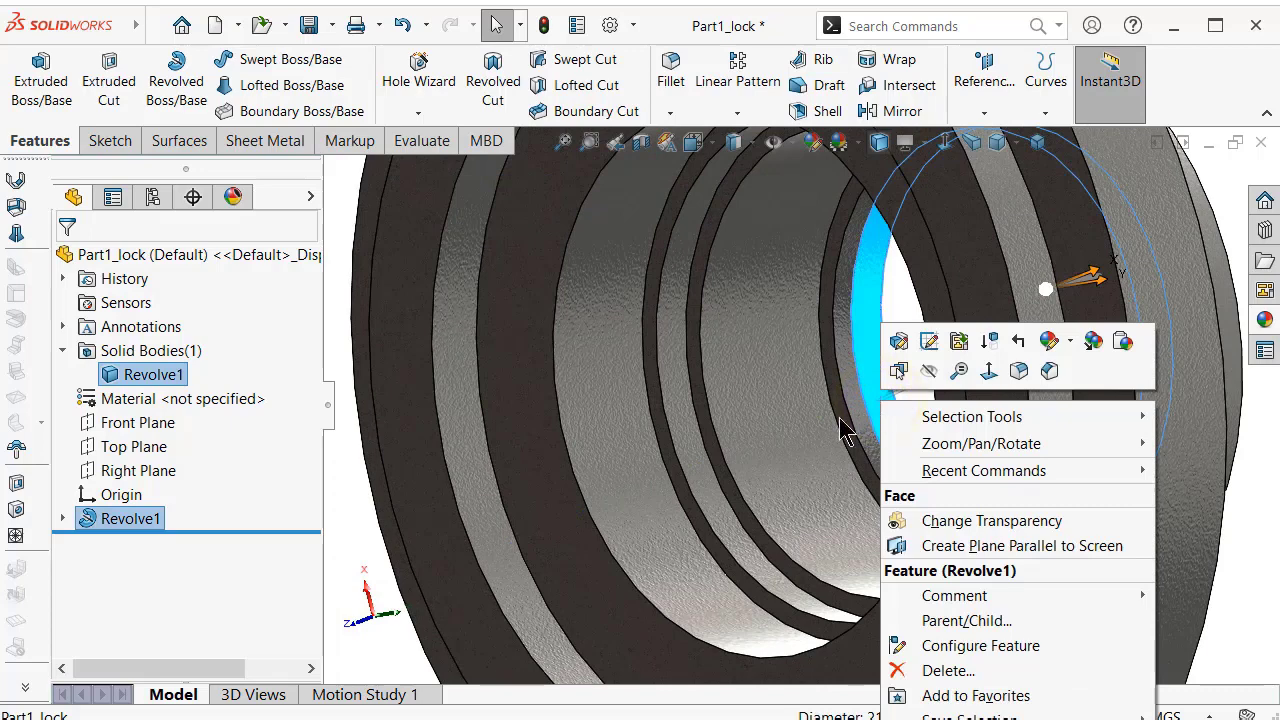
pyautogui.click(789, 429)
pyautogui.rightClick(782, 480)
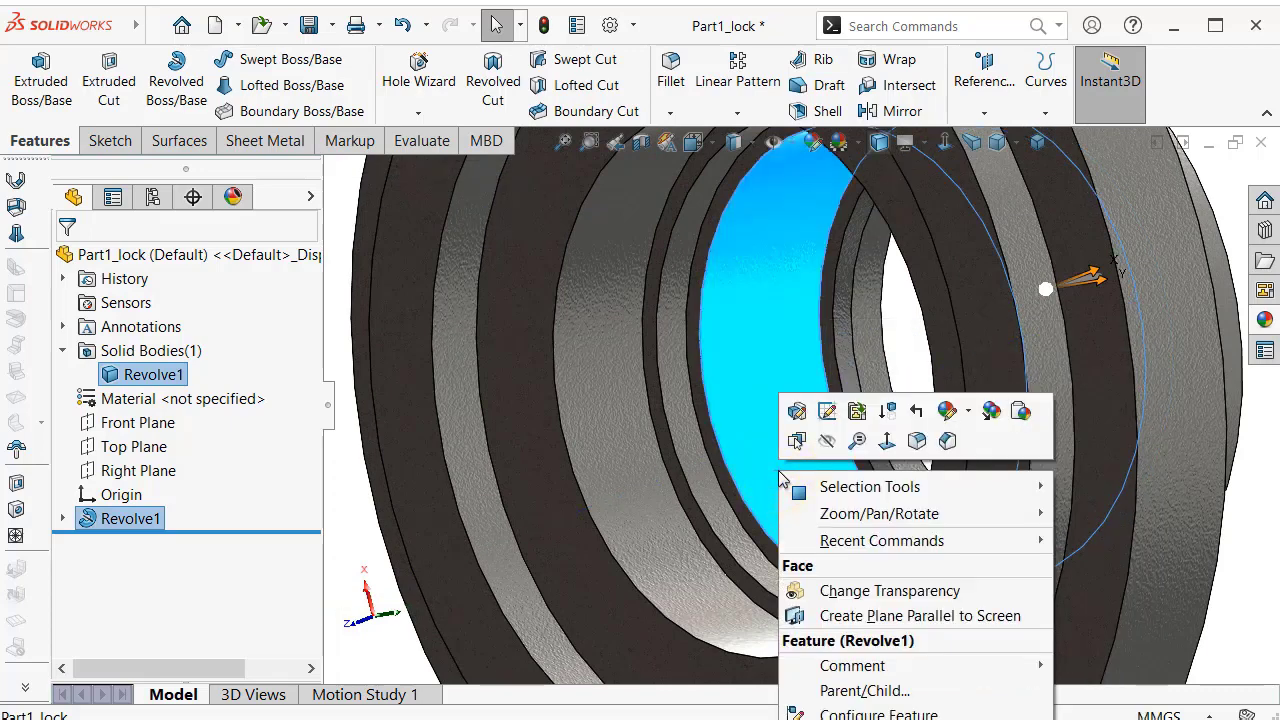
pyautogui.click(605, 450)
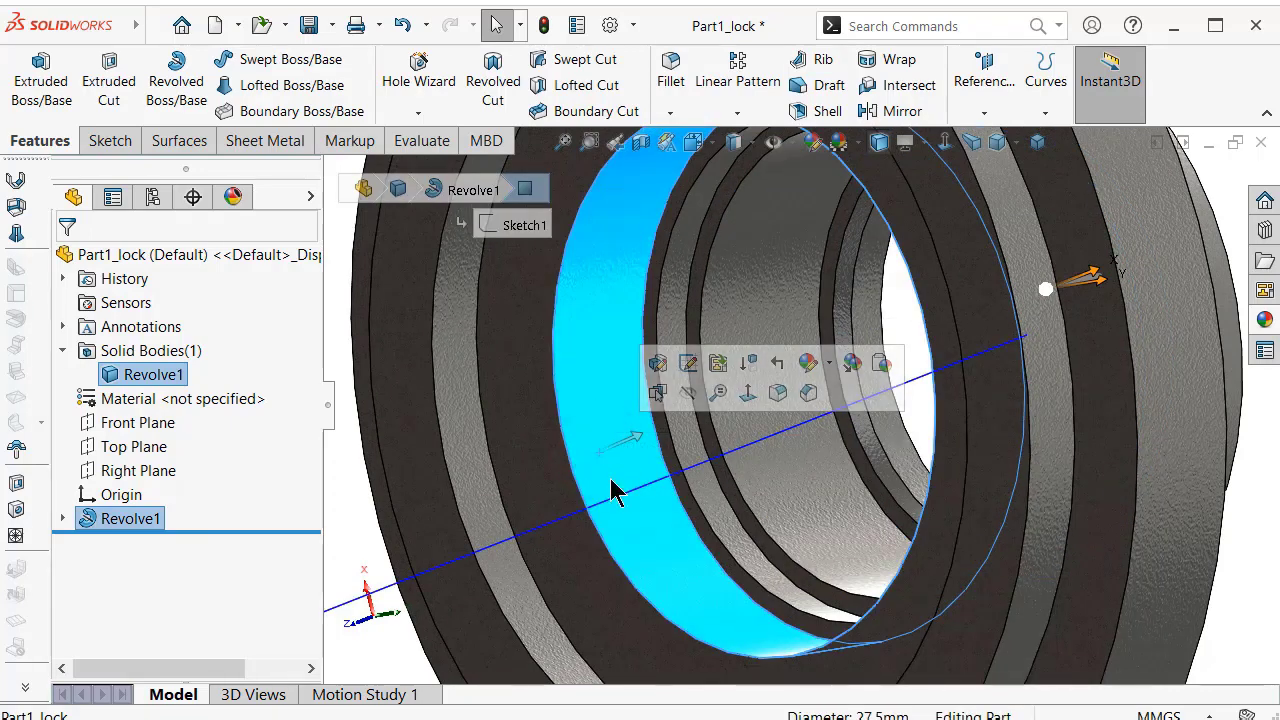
pyautogui.keyDown('ctrl'); pyautogui.click(903, 453); pyautogui.keyUp('ctrl')
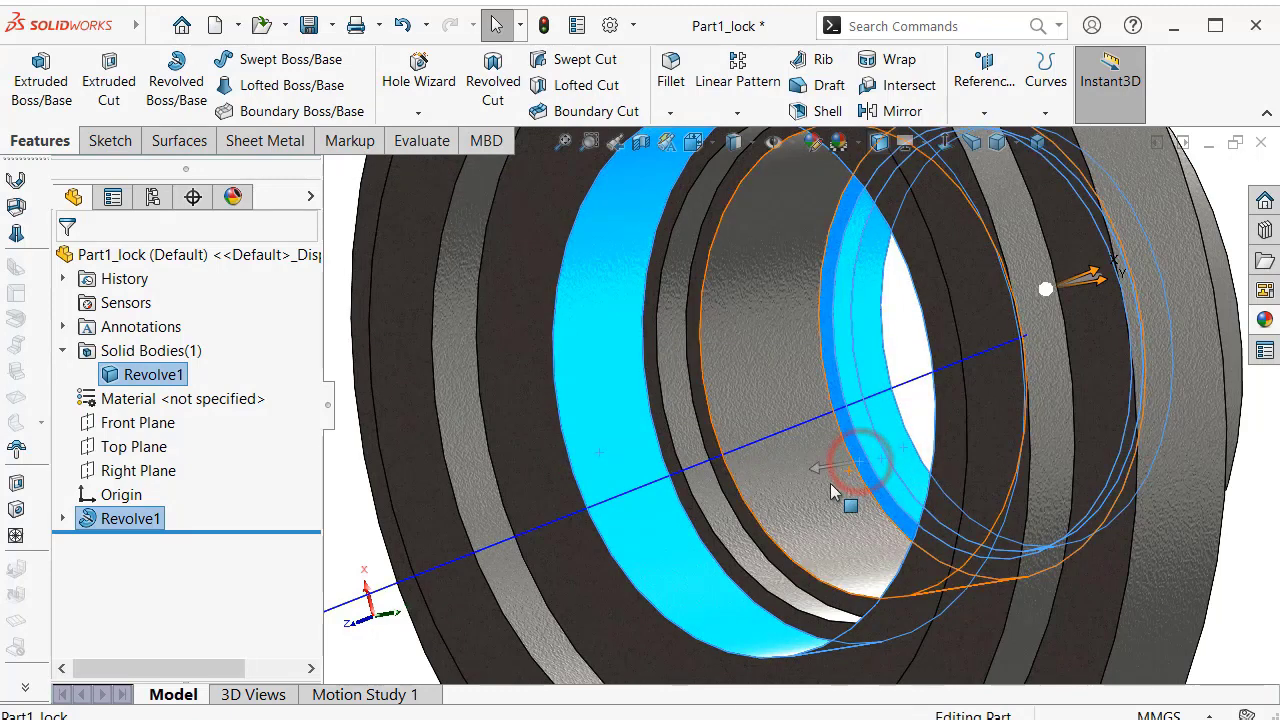
pyautogui.keyDown('ctrl'); pyautogui.click(745, 525); pyautogui.keyUp('ctrl')
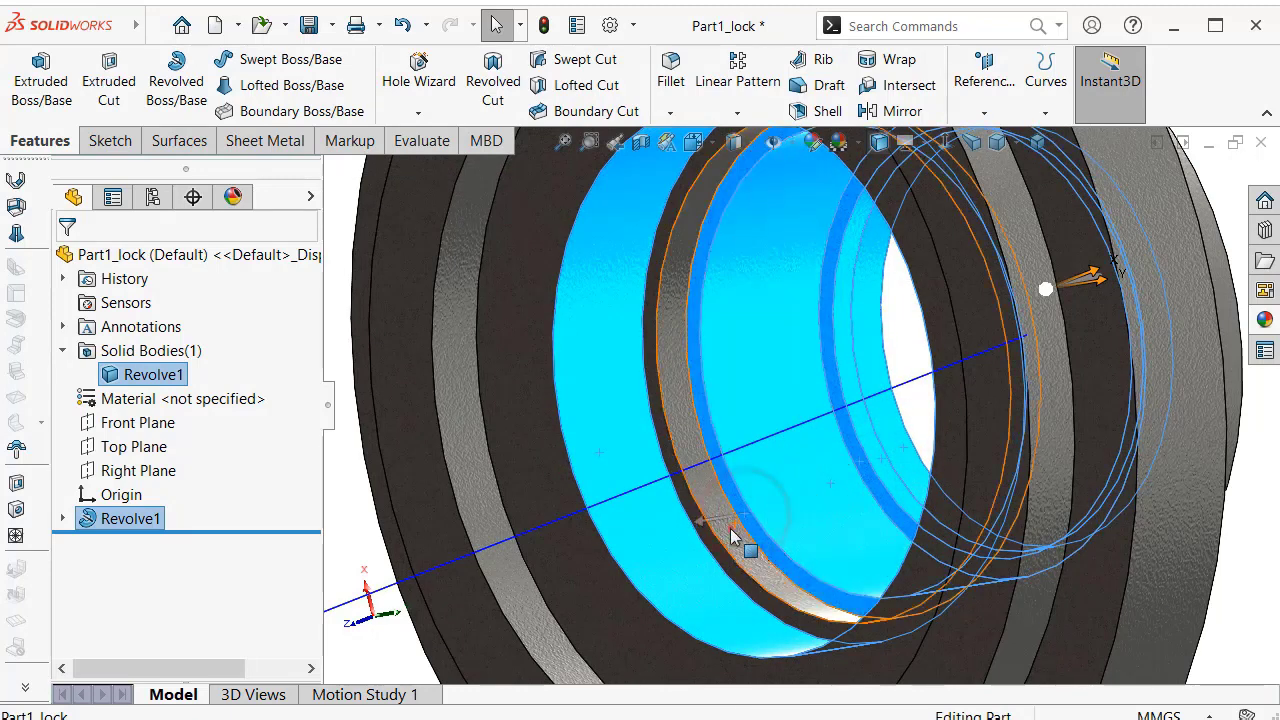
pyautogui.keyDown('ctrl'); pyautogui.click(735, 532); pyautogui.keyUp('ctrl')
pyautogui.keyDown('ctrl'); pyautogui.click(698, 530); pyautogui.keyUp('ctrl')
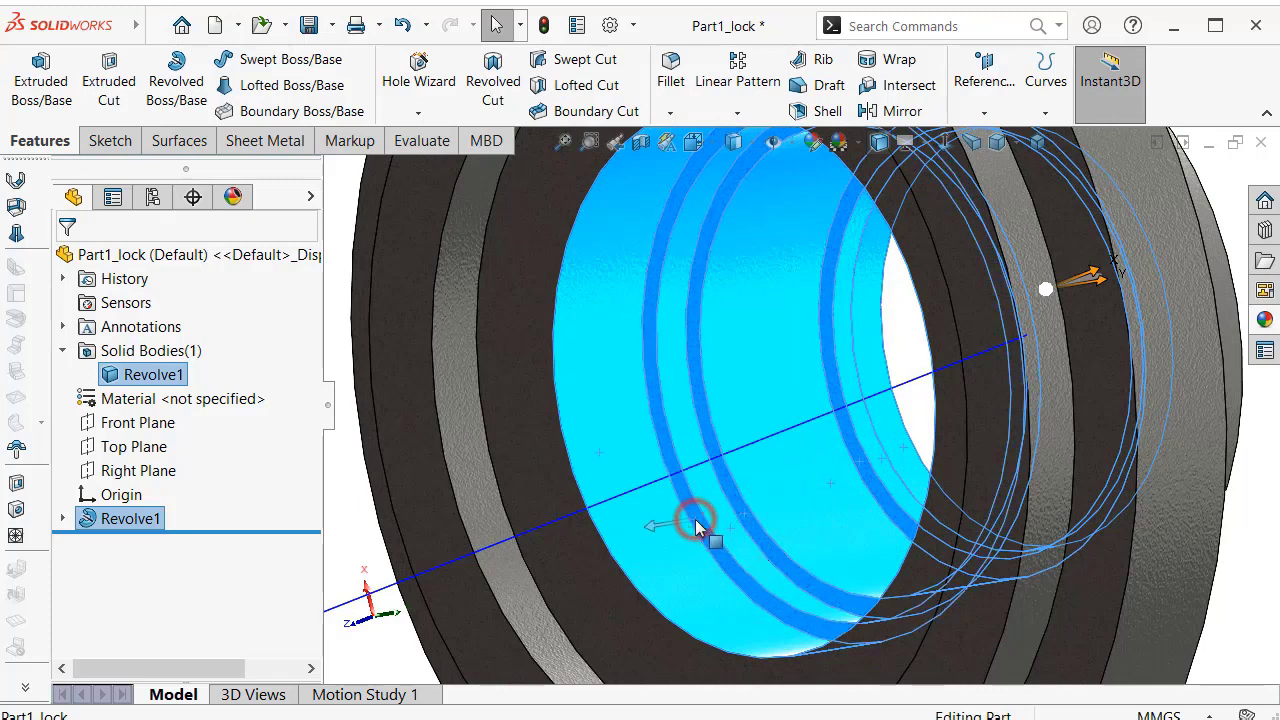
pyautogui.keyDown('ctrl'); pyautogui.click(547, 429); pyautogui.keyUp('ctrl')
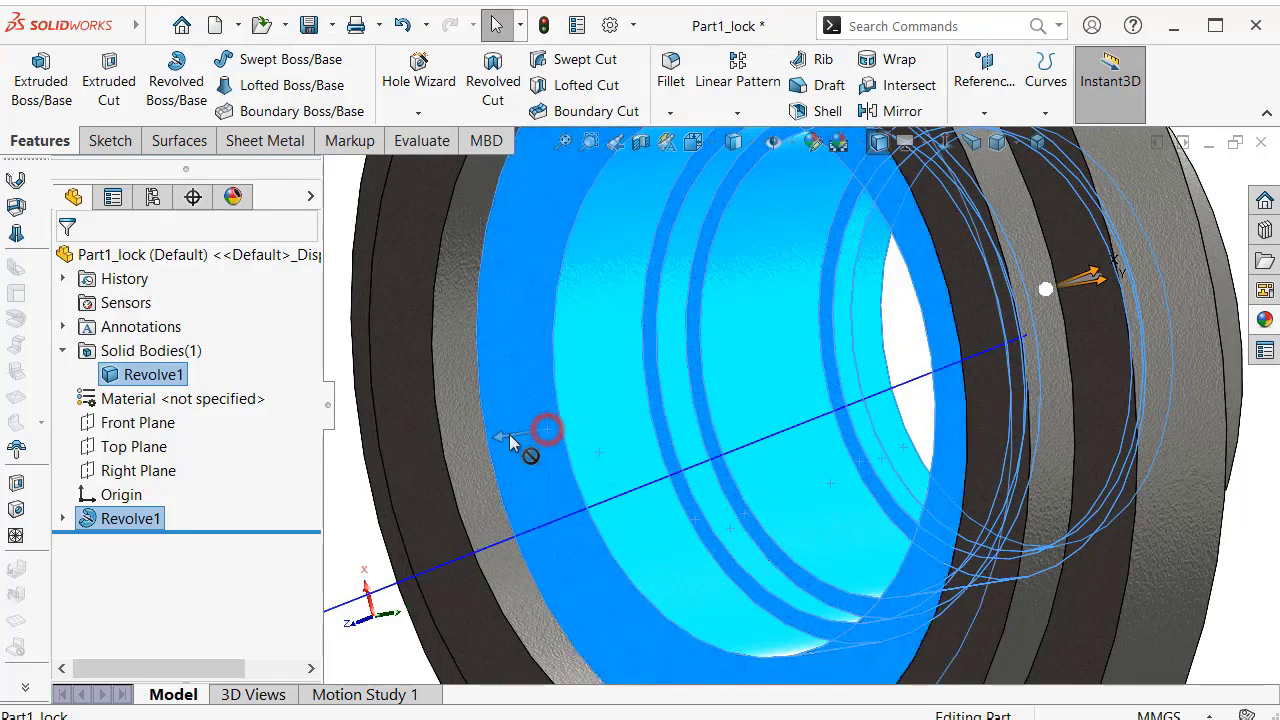
pyautogui.keyDown('ctrl'); pyautogui.click(462, 453); pyautogui.keyUp('ctrl')
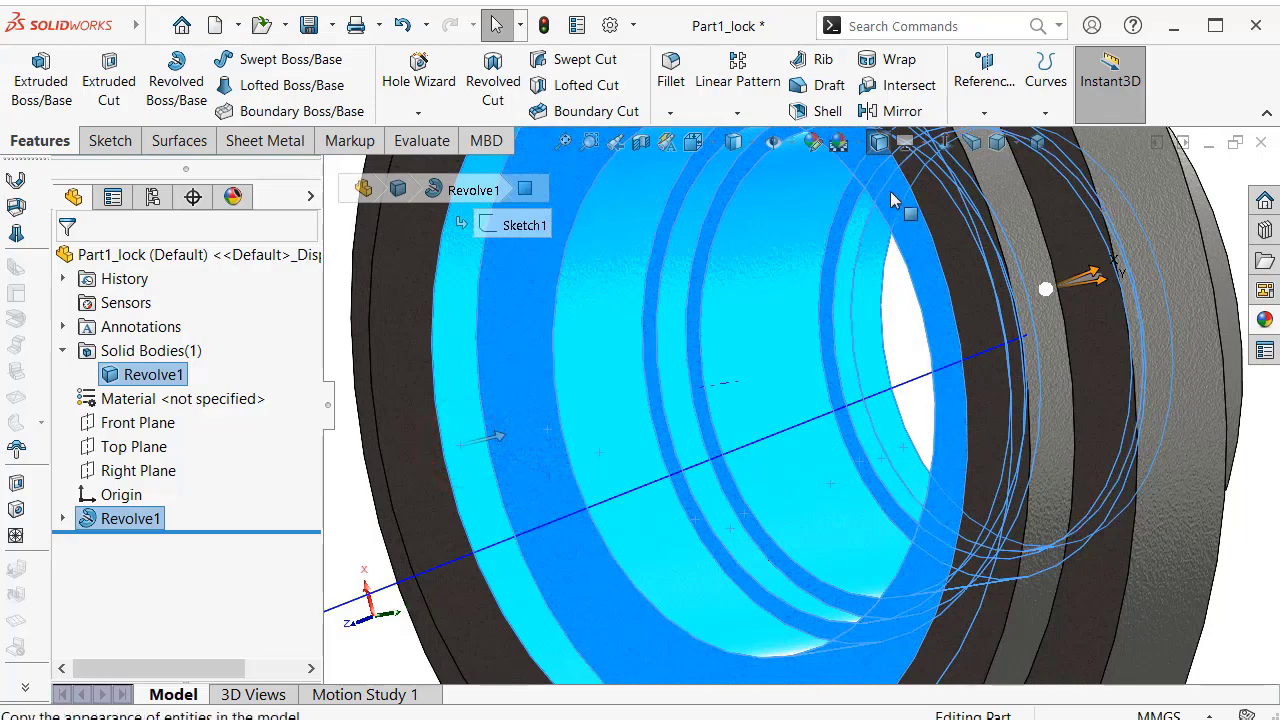
pyautogui.press('f')
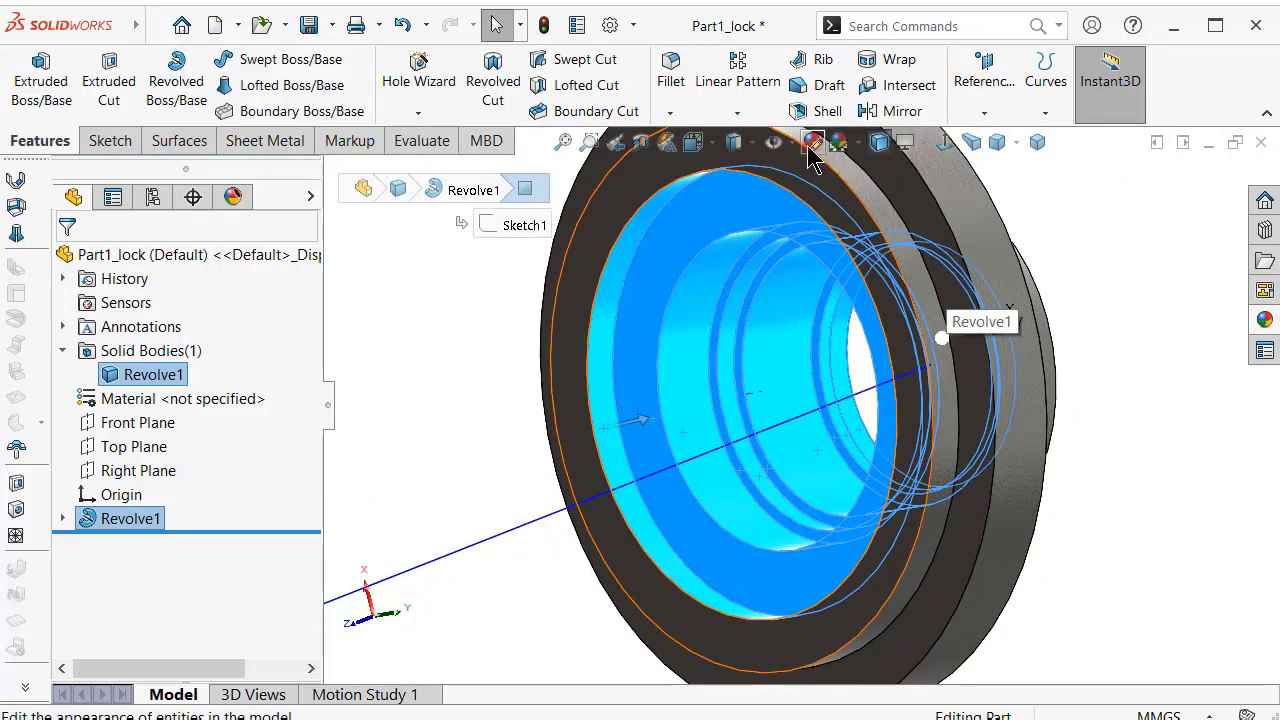
# Apply Metal > Steel cast carbon steel to the selected inner faces.
pyautogui.click(811, 143)
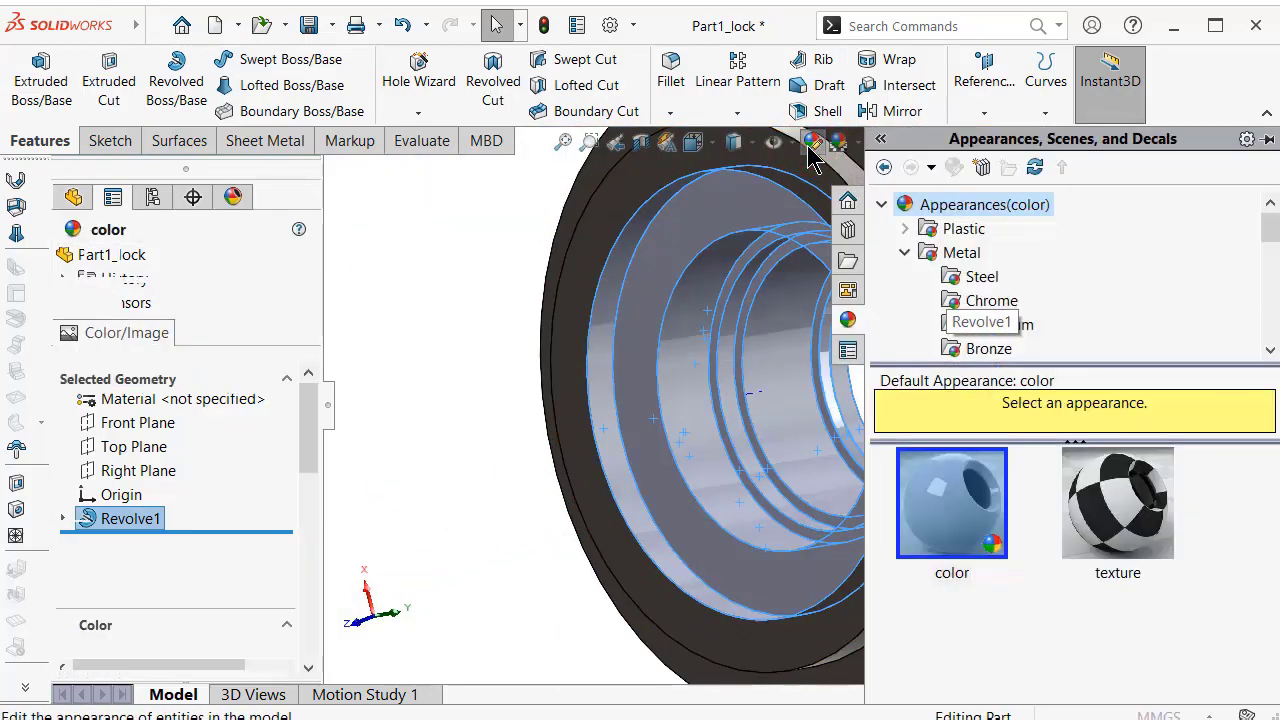
pyautogui.moveTo(311, 440); pyautogui.dragTo(311, 498)
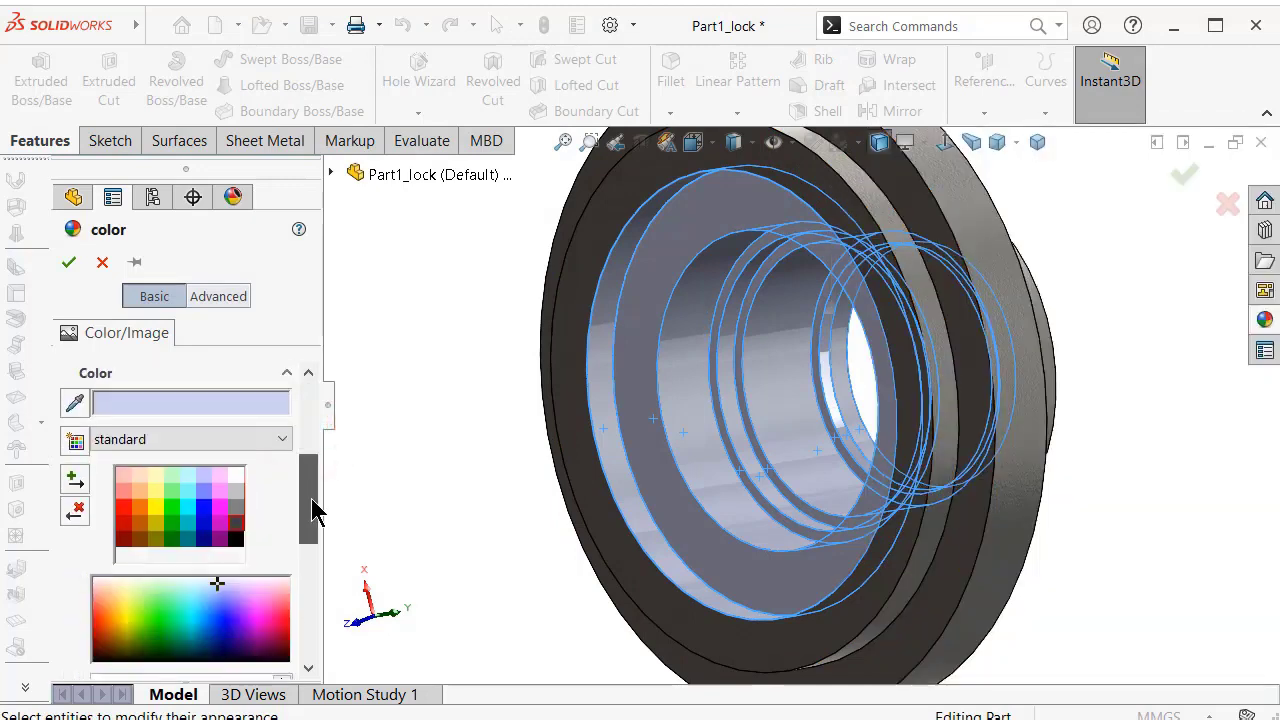
pyautogui.click(1266, 328)
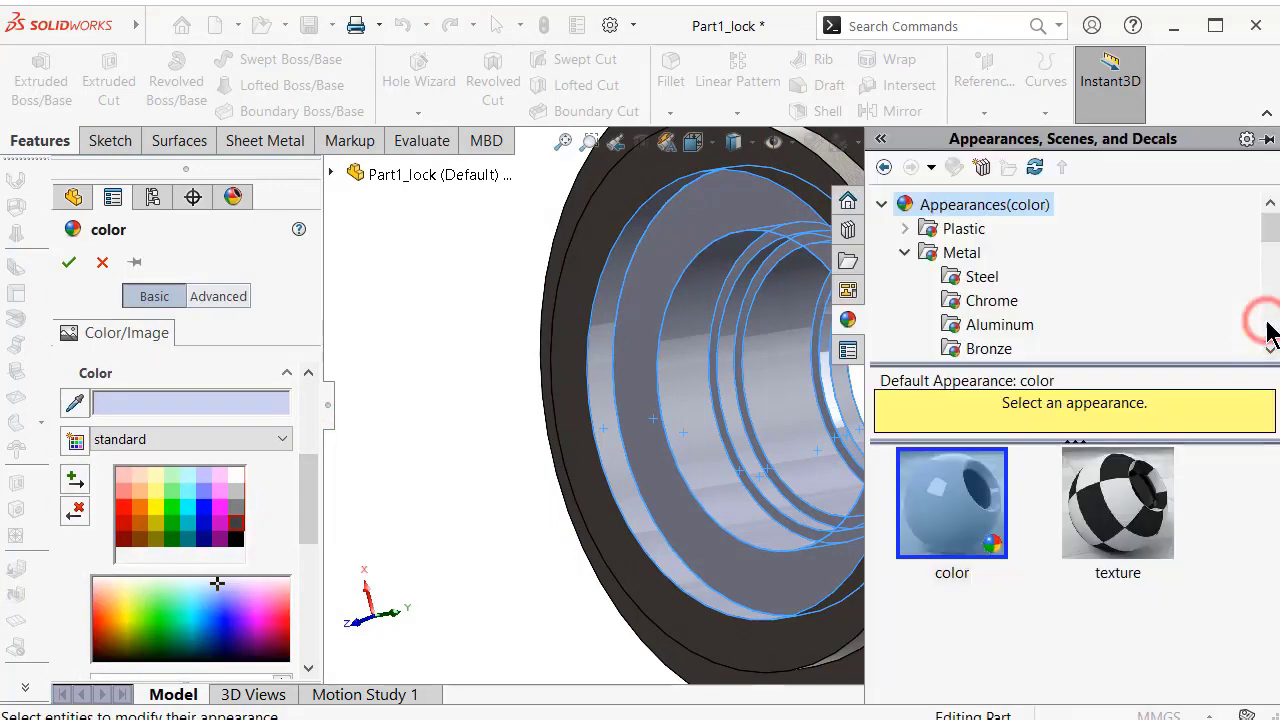
pyautogui.click(979, 283)
pyautogui.scroll(-1, 994, 520)
pyautogui.scroll(-1, 1010, 540)
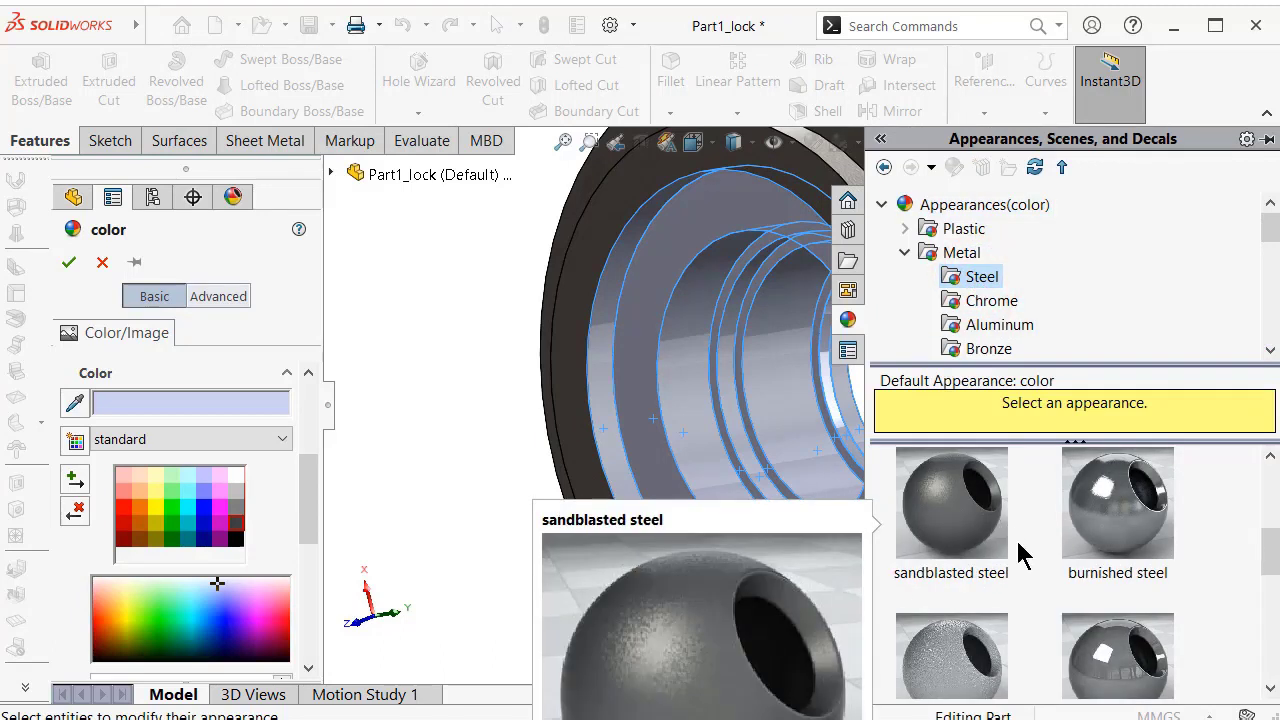
pyautogui.scroll(-1, 1030, 565)
pyautogui.scroll(-1, 1040, 573)
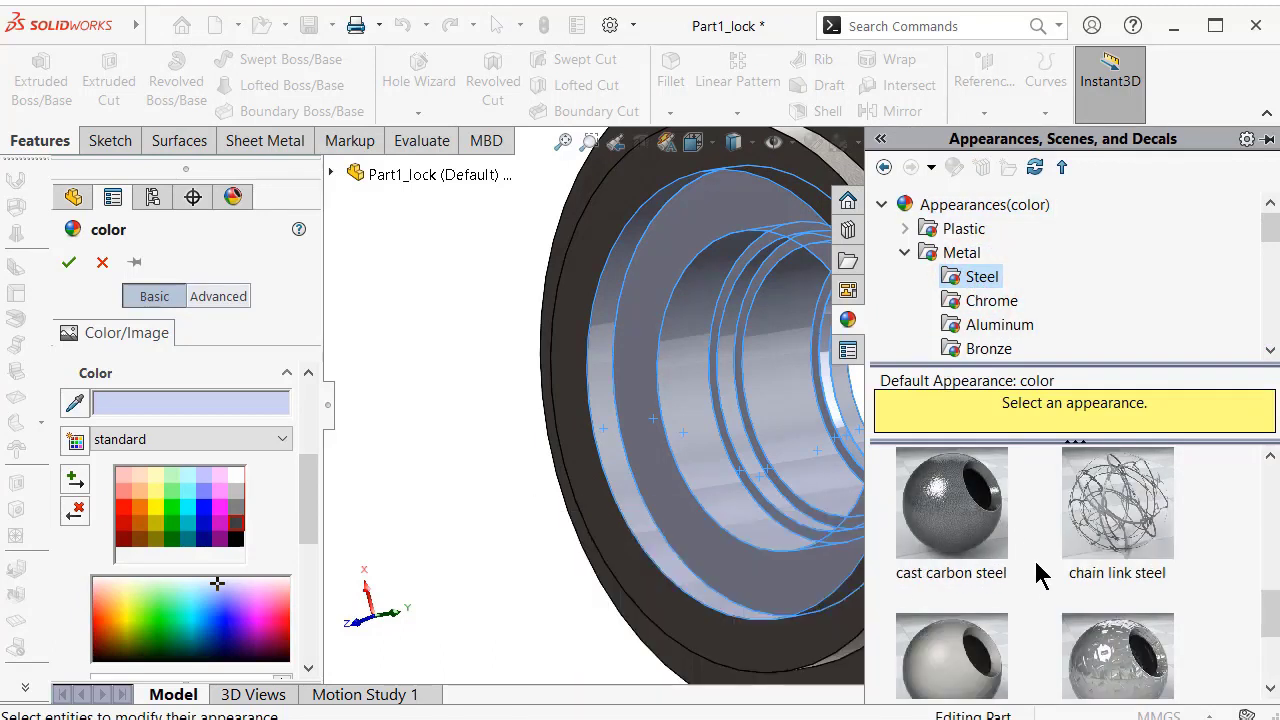
pyautogui.click(975, 532)
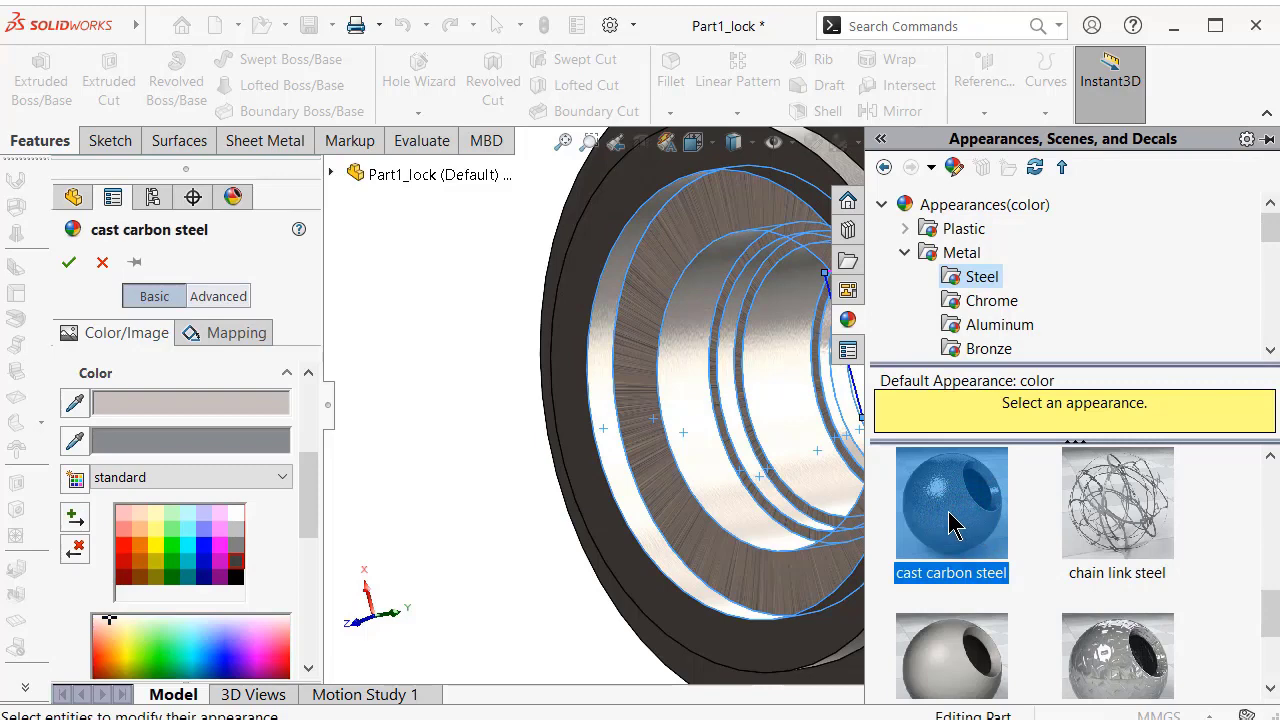
pyautogui.click(448, 358)
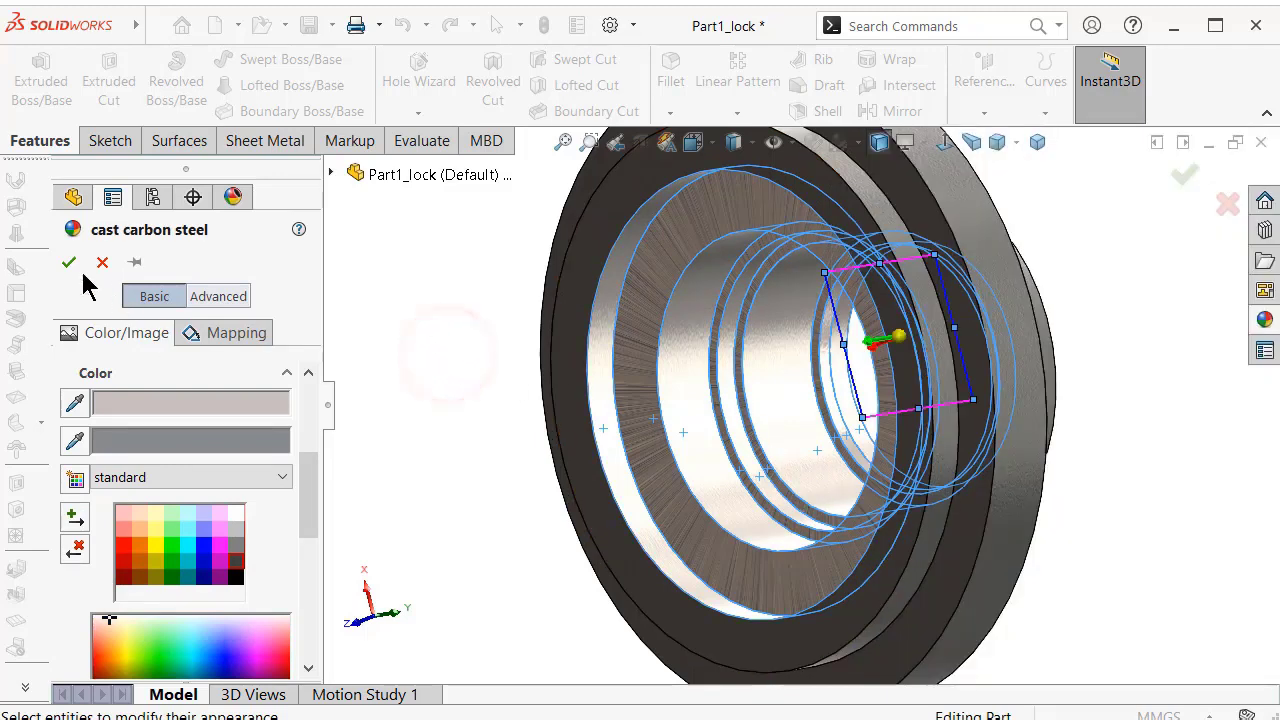
# Orbit and zoom around the bushing to inspect its bore, then fit it and return to isometric.
pyautogui.moveTo(1143, 391)
pyautogui.mouseDown(button='middle')
pyautogui.moveTo(977, 382)
pyautogui.moveTo(908, 443)
pyautogui.moveTo(814, 477)
pyautogui.moveTo(838, 352)
pyautogui.moveTo(914, 286)
pyautogui.moveTo(985, 315)
pyautogui.mouseUp(button='middle')
pyautogui.scroll(-2, 837, 345)
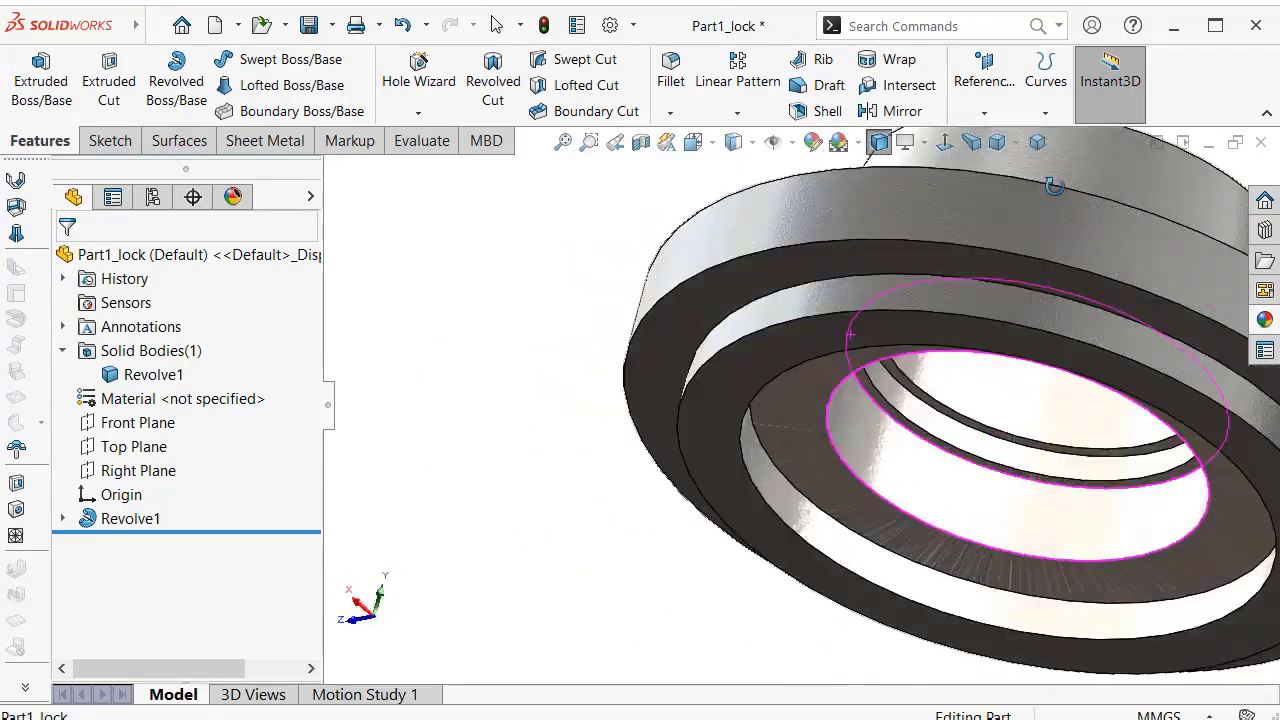
pyautogui.scroll(-3, 985, 315)
pyautogui.scroll(2, 985, 315)
pyautogui.moveTo(985, 390); pyautogui.dragTo(943, 480, button='middle')
pyautogui.scroll(-3, 866, 560)
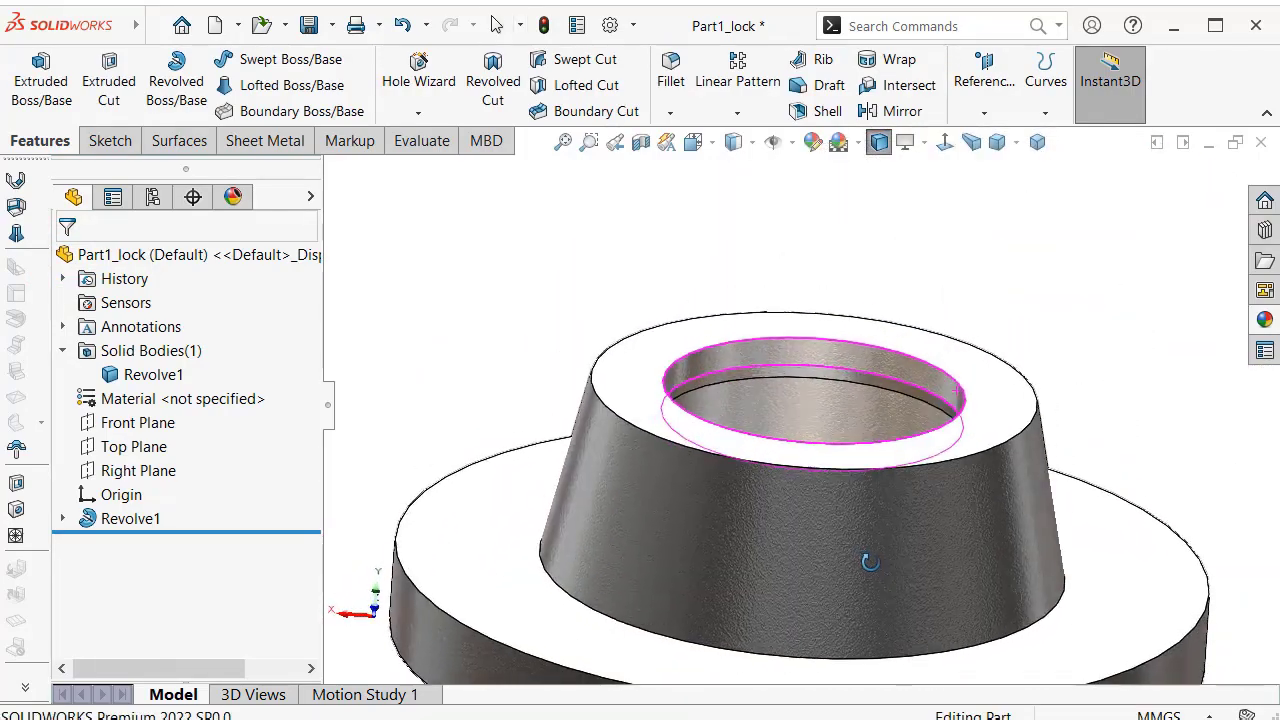
pyautogui.press('f')
pyautogui.hotkey('ctrl', '7')
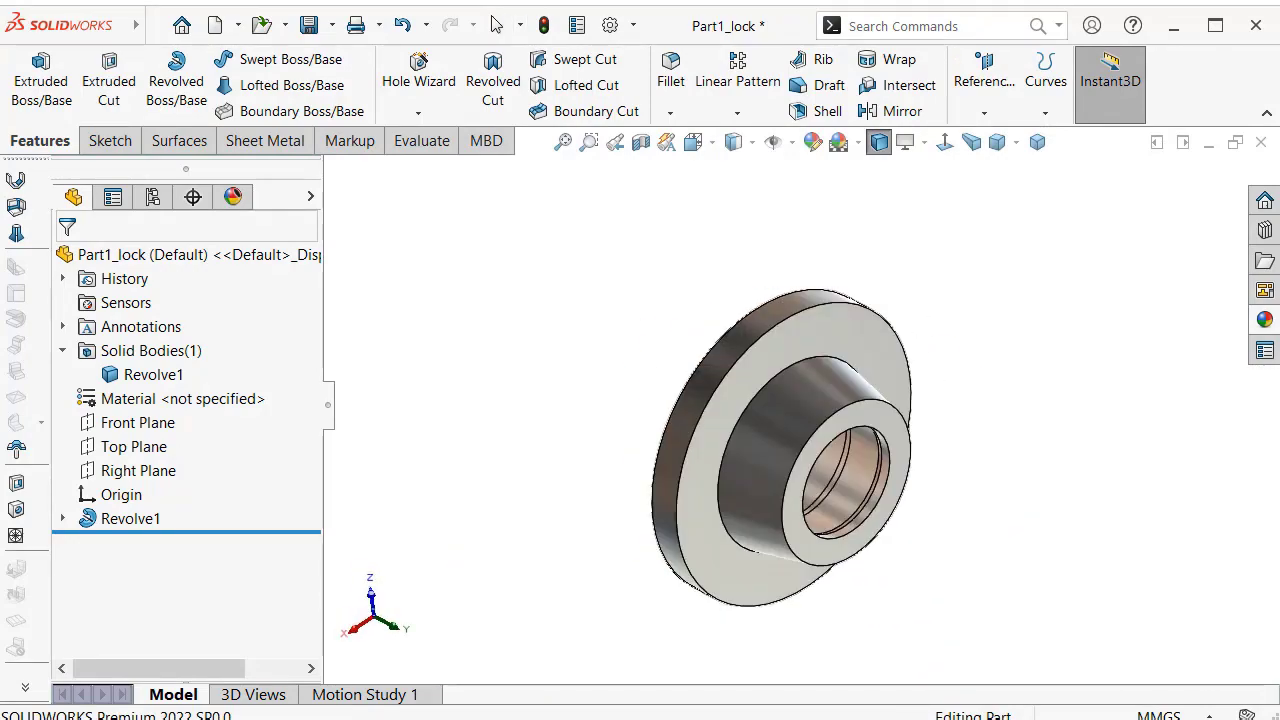
pyautogui.scroll(-2, 884, 537)
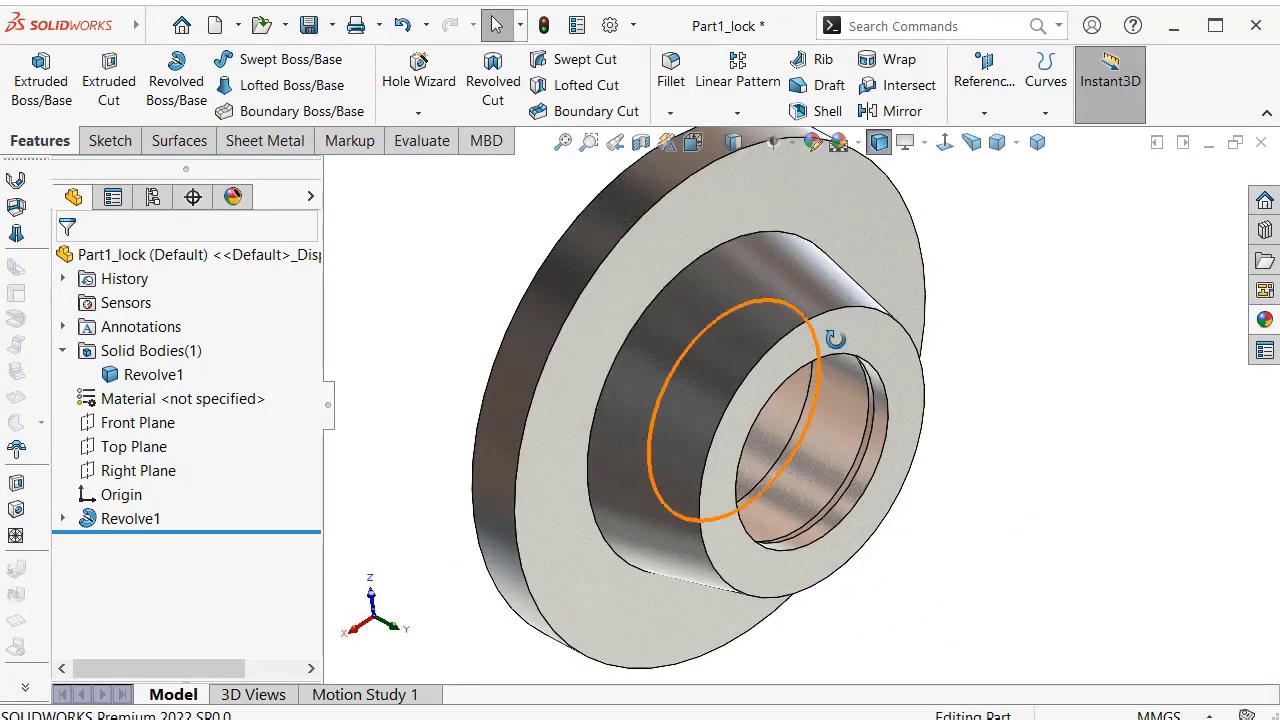
pyautogui.moveTo(835, 340)
pyautogui.mouseDown(button='middle')
pyautogui.moveTo(782, 372)
pyautogui.moveTo(851, 357)
pyautogui.mouseUp(button='middle')
pyautogui.click(1040, 145)
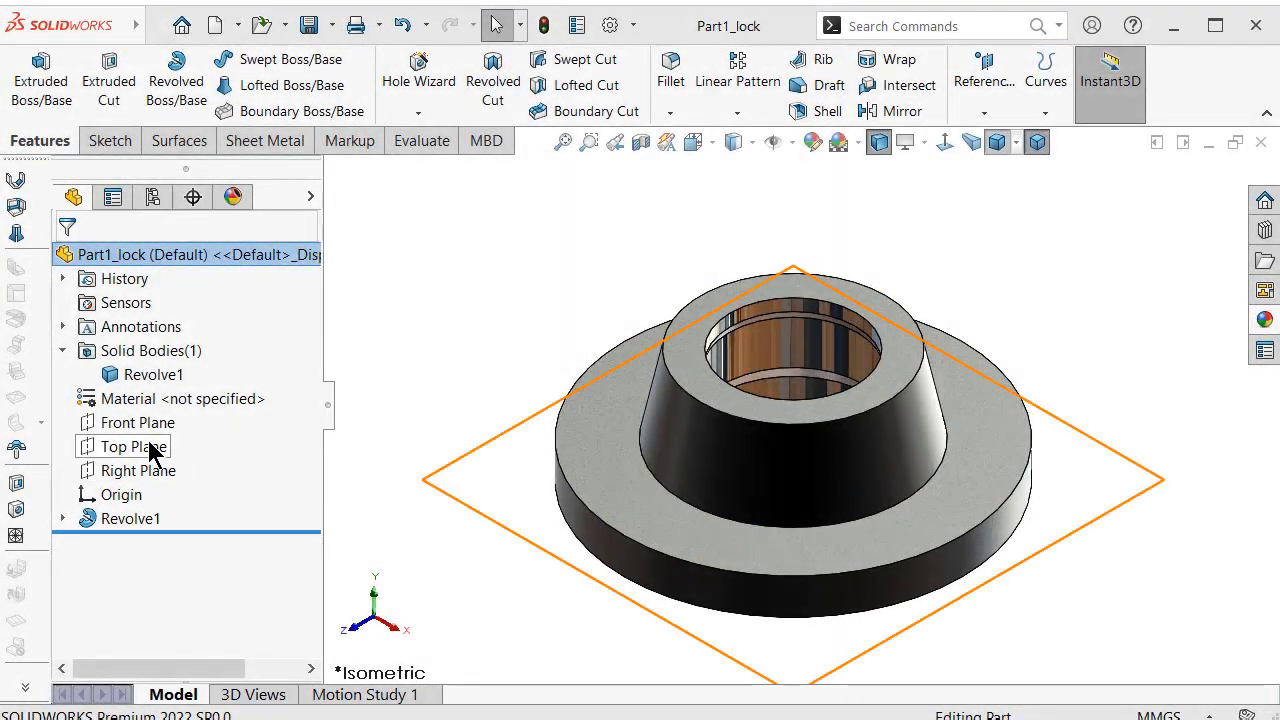
# Sketch on the Front Plane a slanted line from the cone's top corner to the flange.
pyautogui.click(152, 436)
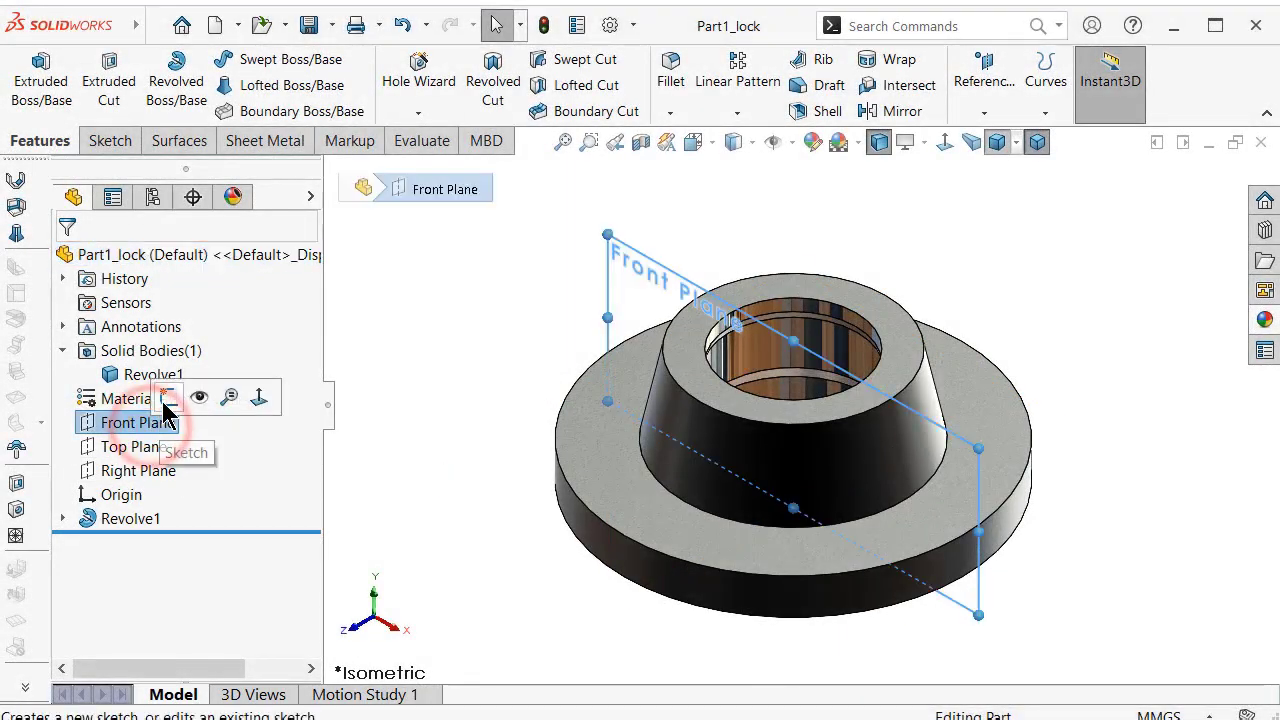
pyautogui.click(165, 400)
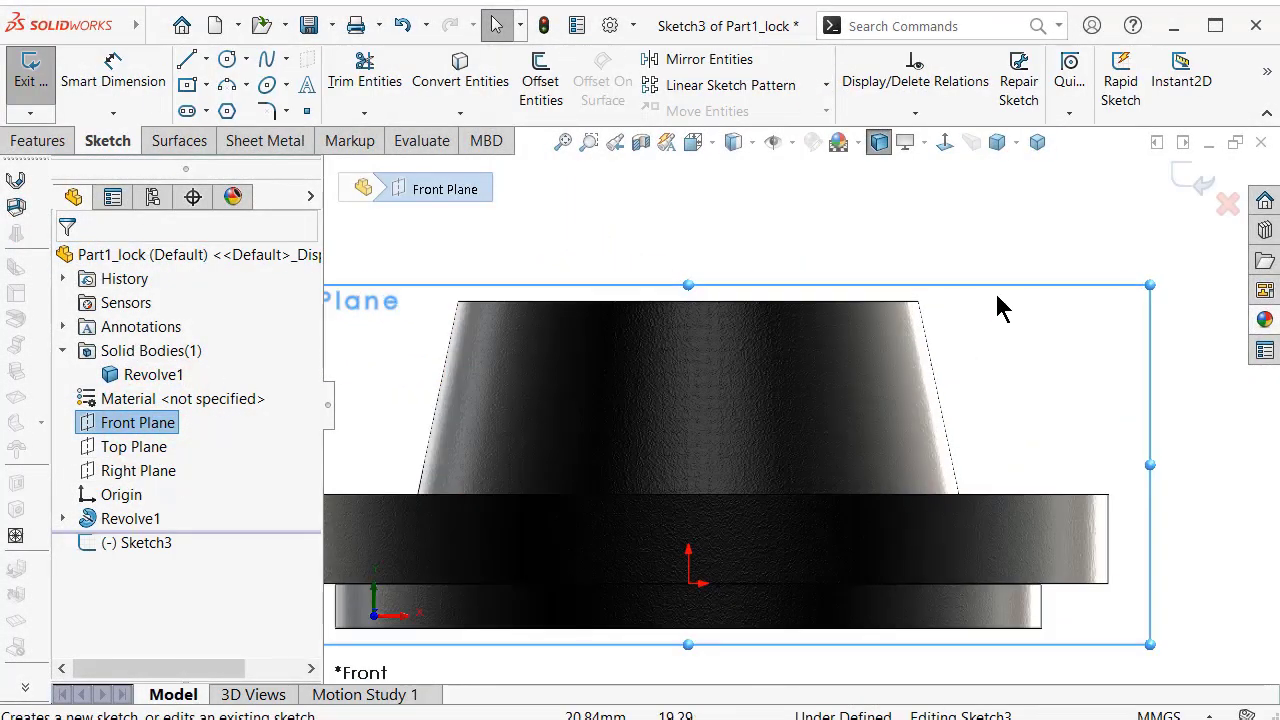
pyautogui.scroll(-1, 950, 313)
pyautogui.scroll(-1, 937, 342)
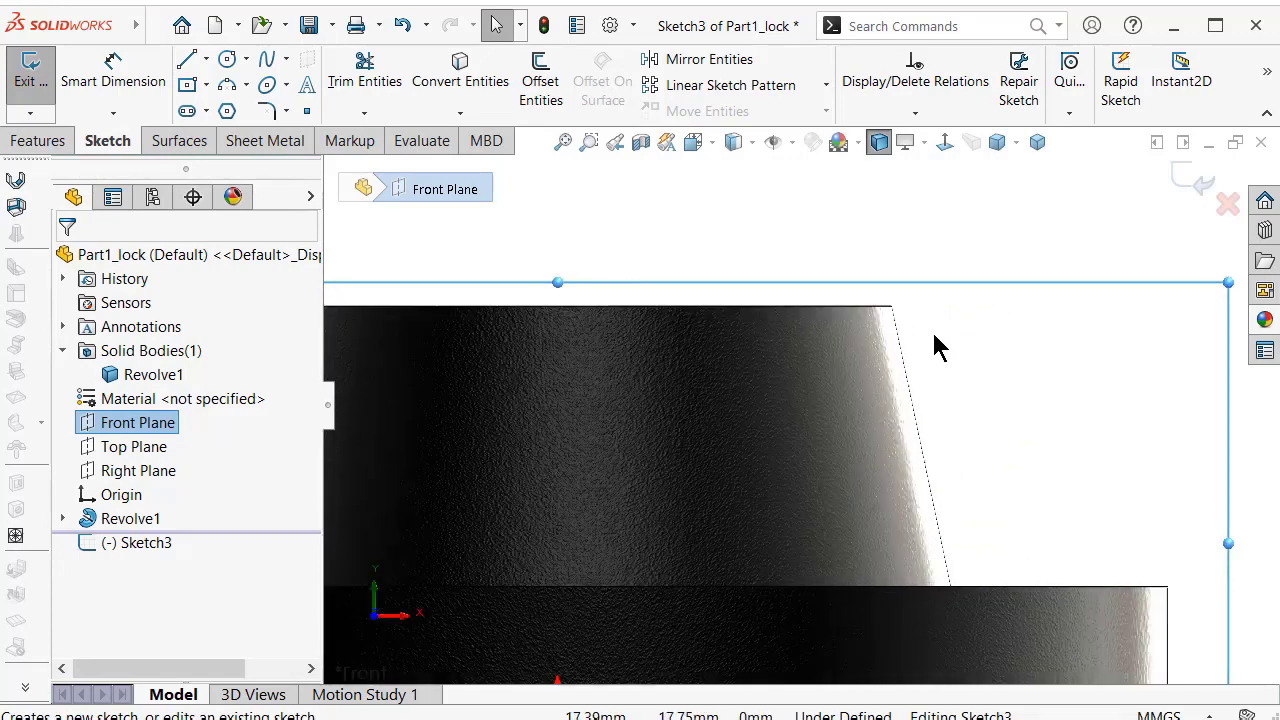
pyautogui.press('s')
pyautogui.click(1104, 366)
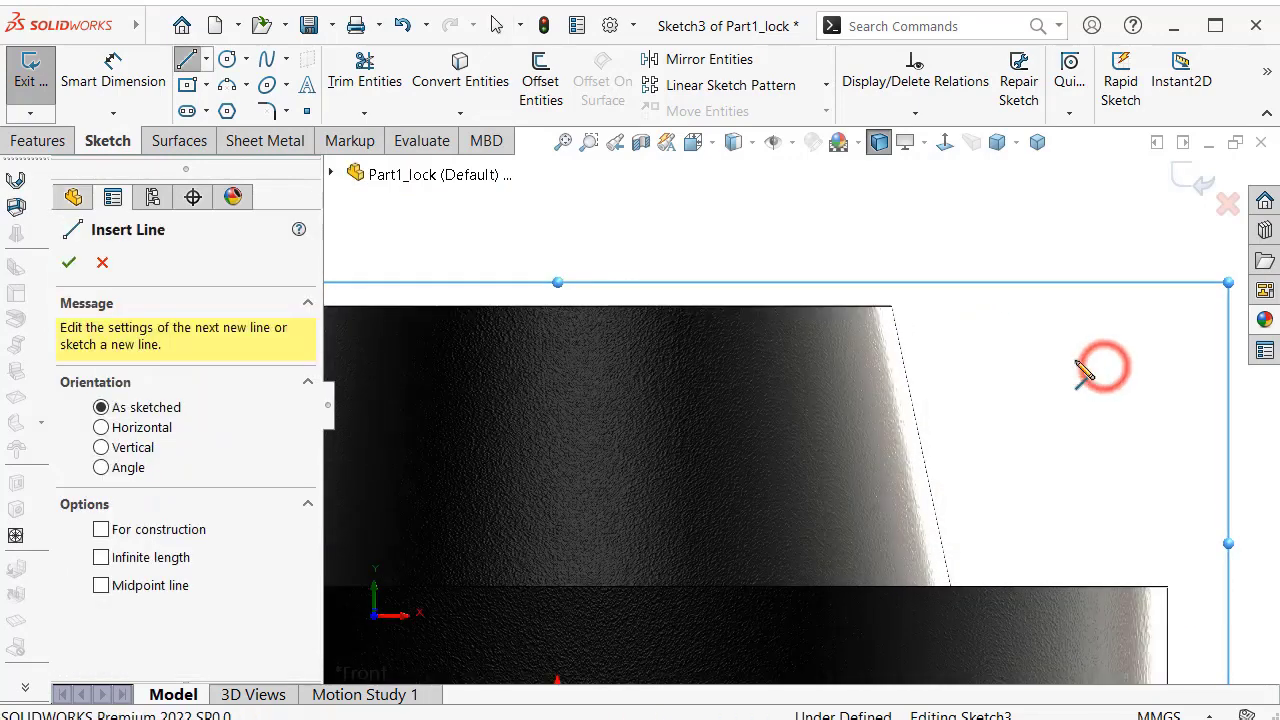
pyautogui.click(894, 320)
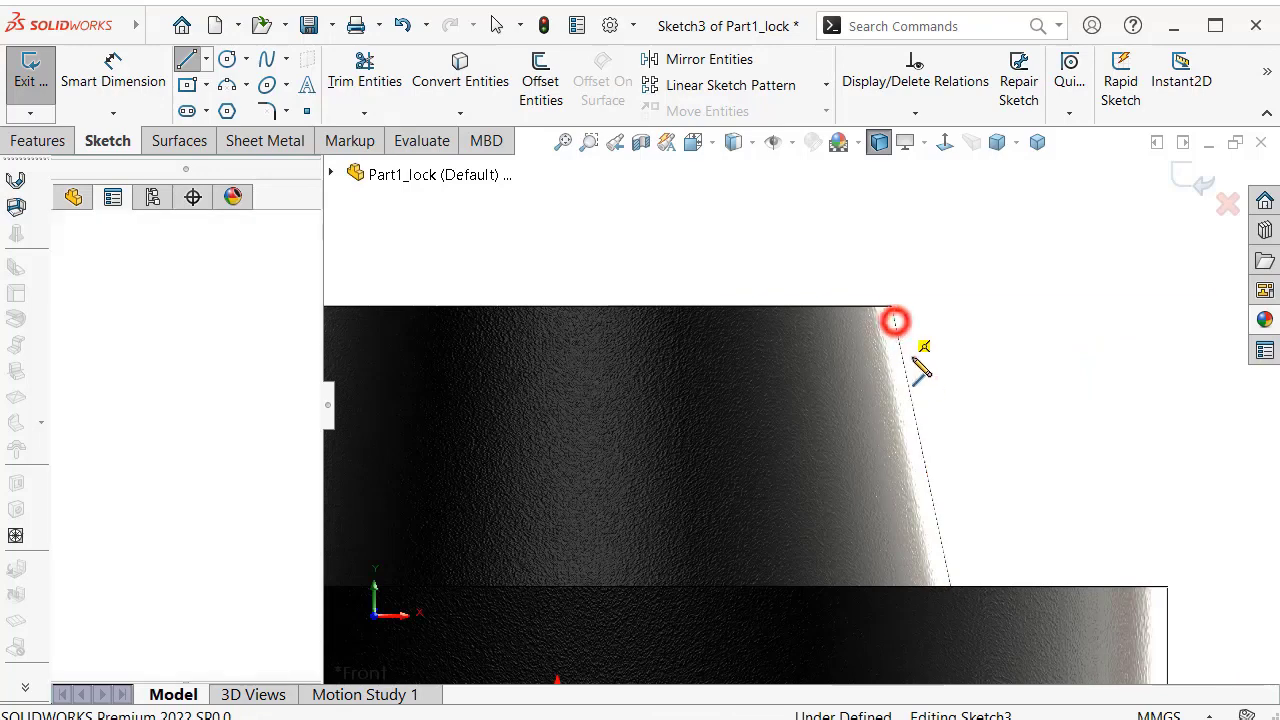
pyautogui.click(1151, 574)
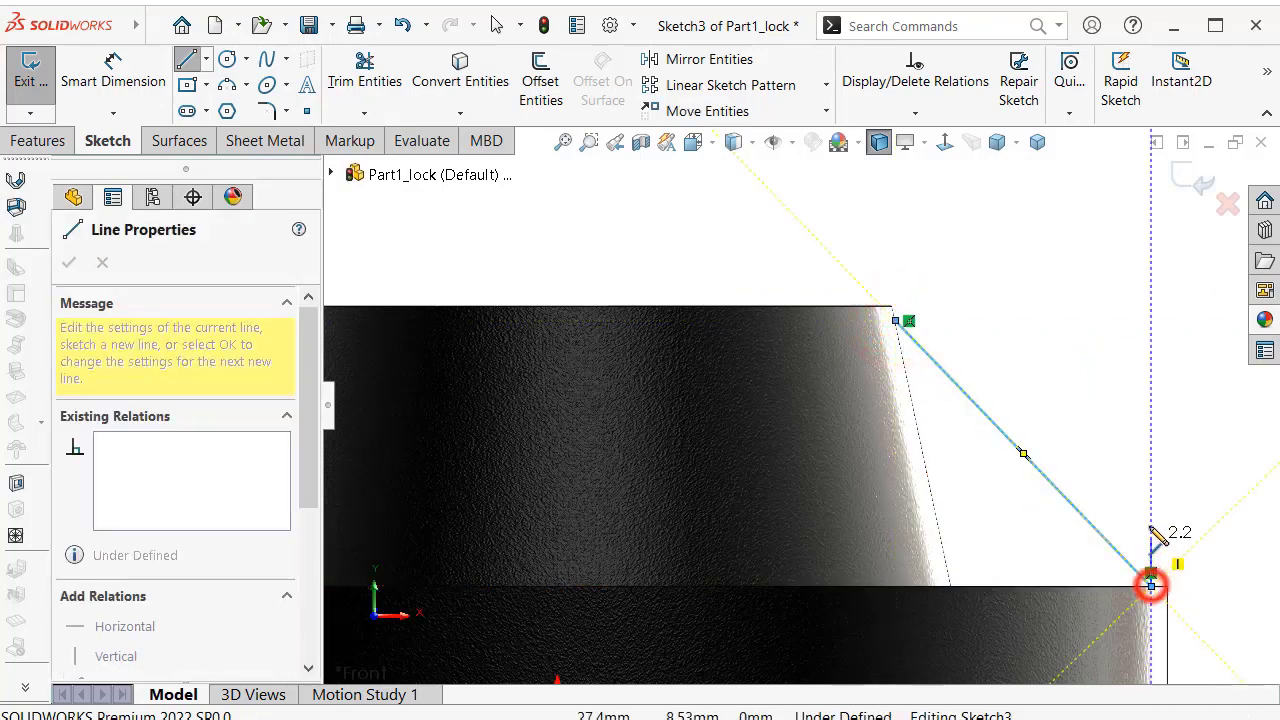
pyautogui.click(1151, 572)
# Dimension the line's lower endpoint with a 0.50 mm horizontal offset.
pyautogui.moveTo(1137, 415); pyautogui.dragTo(1128, 323, button='right')
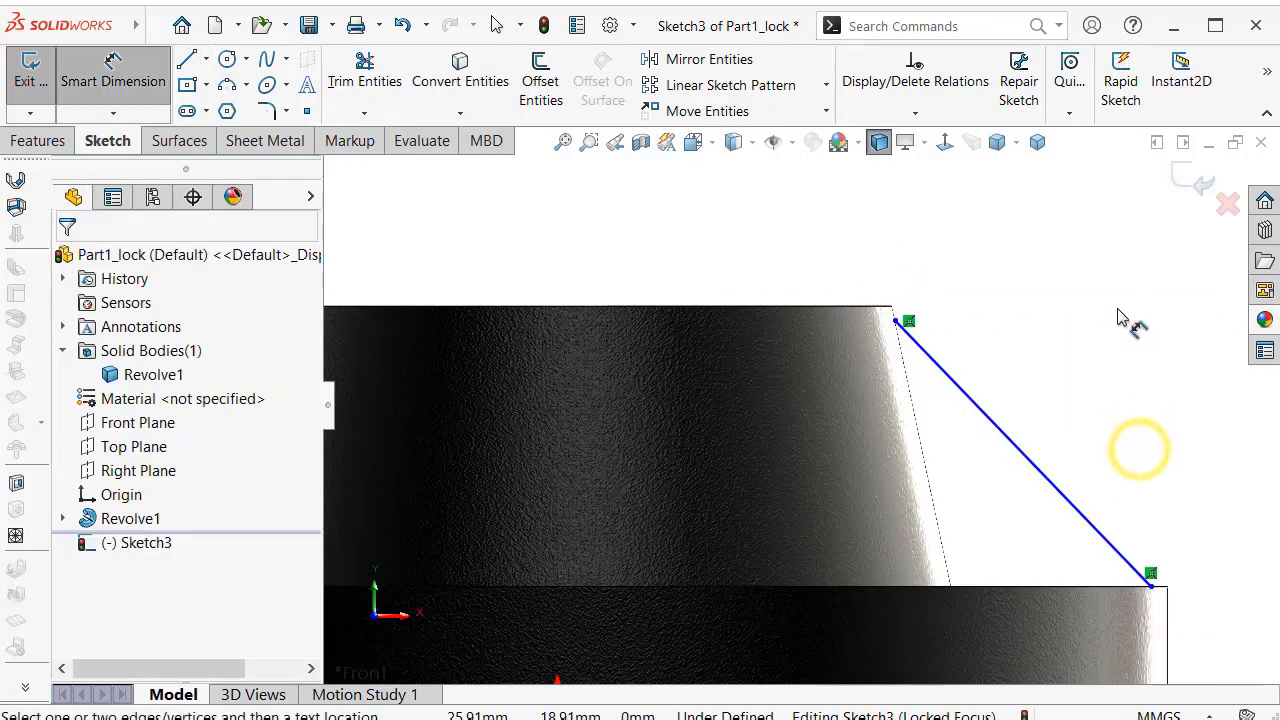
pyautogui.scroll(-3, 1186, 553)
pyautogui.click(1094, 590)
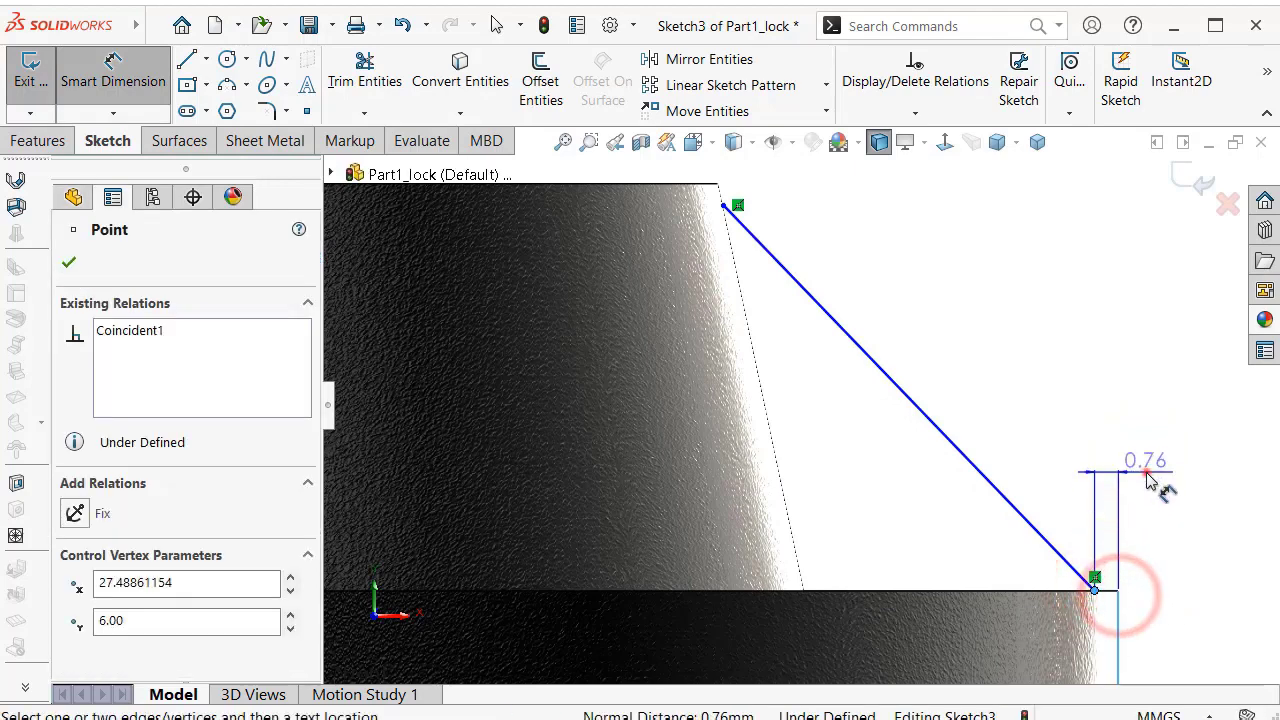
pyautogui.click(1146, 472)
pyautogui.write('0.')
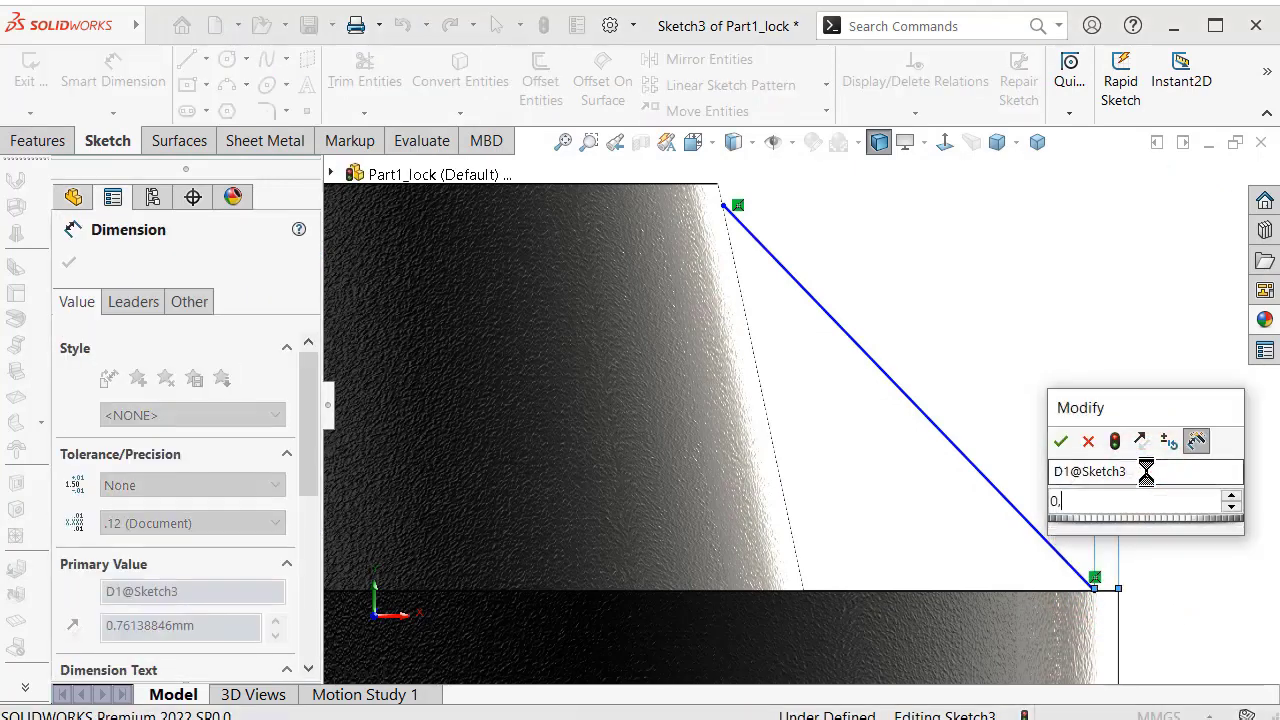
pyautogui.write('5')
pyautogui.press('Return')
pyautogui.click(1003, 304)
# Add a 1.00 mm vertical dimension from the line's upper endpoint to the cone's top edge.
pyautogui.scroll(1, 826, 290)
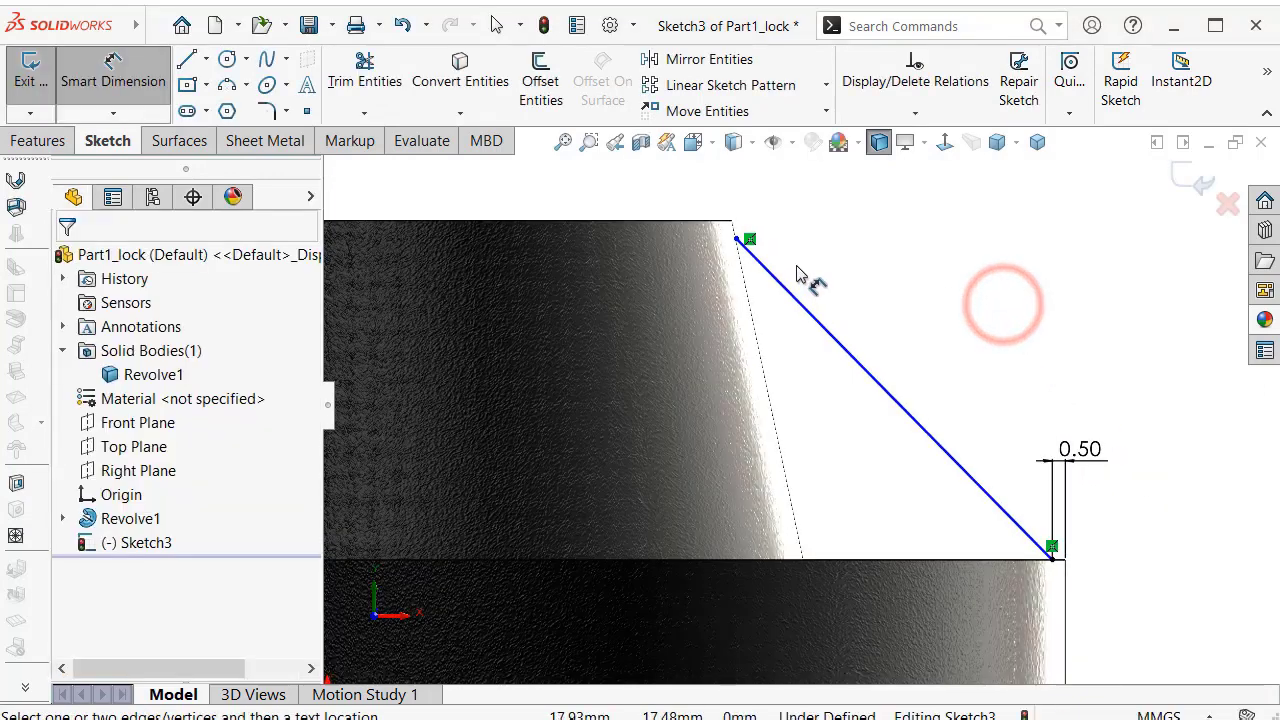
pyautogui.scroll(-1, 735, 255)
pyautogui.click(723, 241)
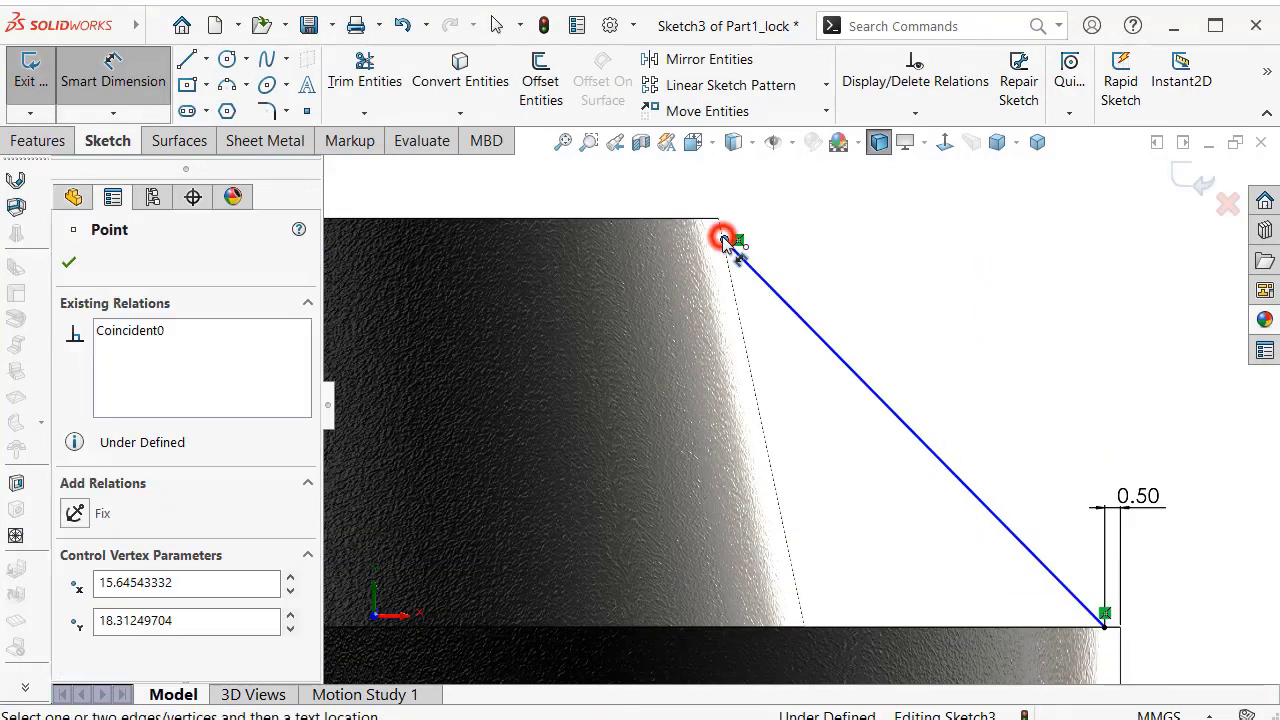
pyautogui.click(700, 219)
pyautogui.click(892, 210)
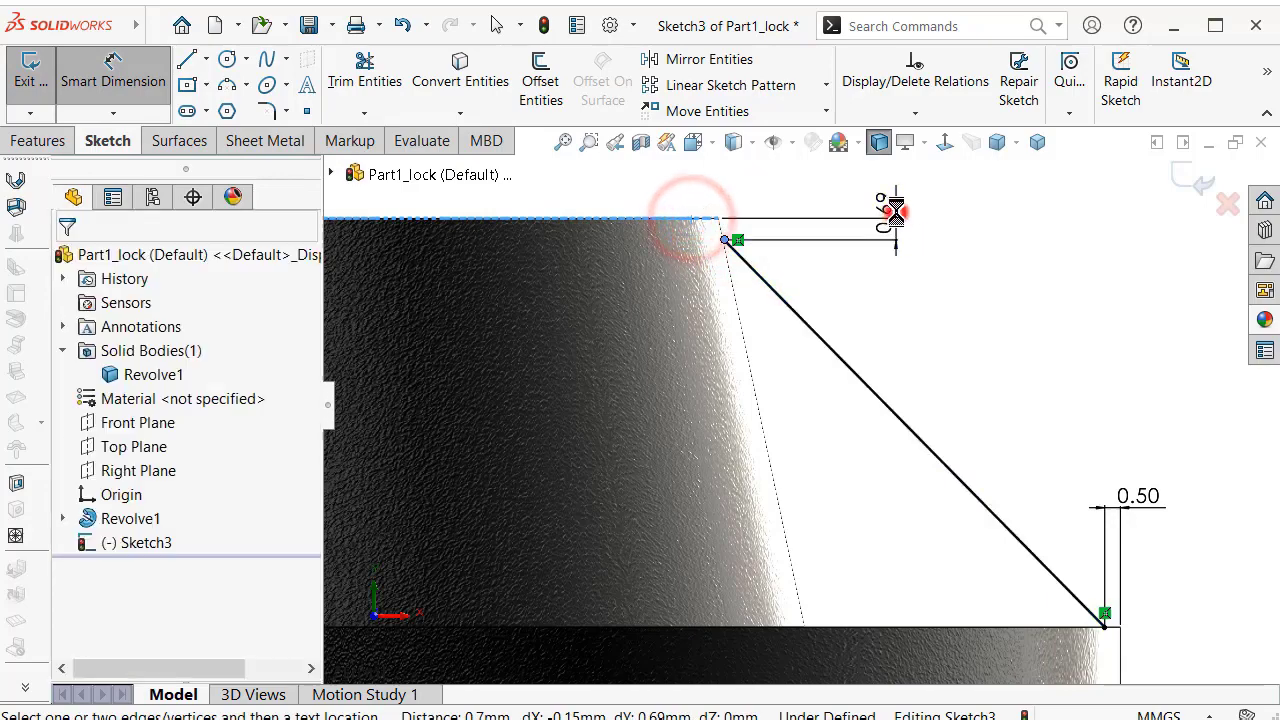
pyautogui.write('1')
pyautogui.press('Return')
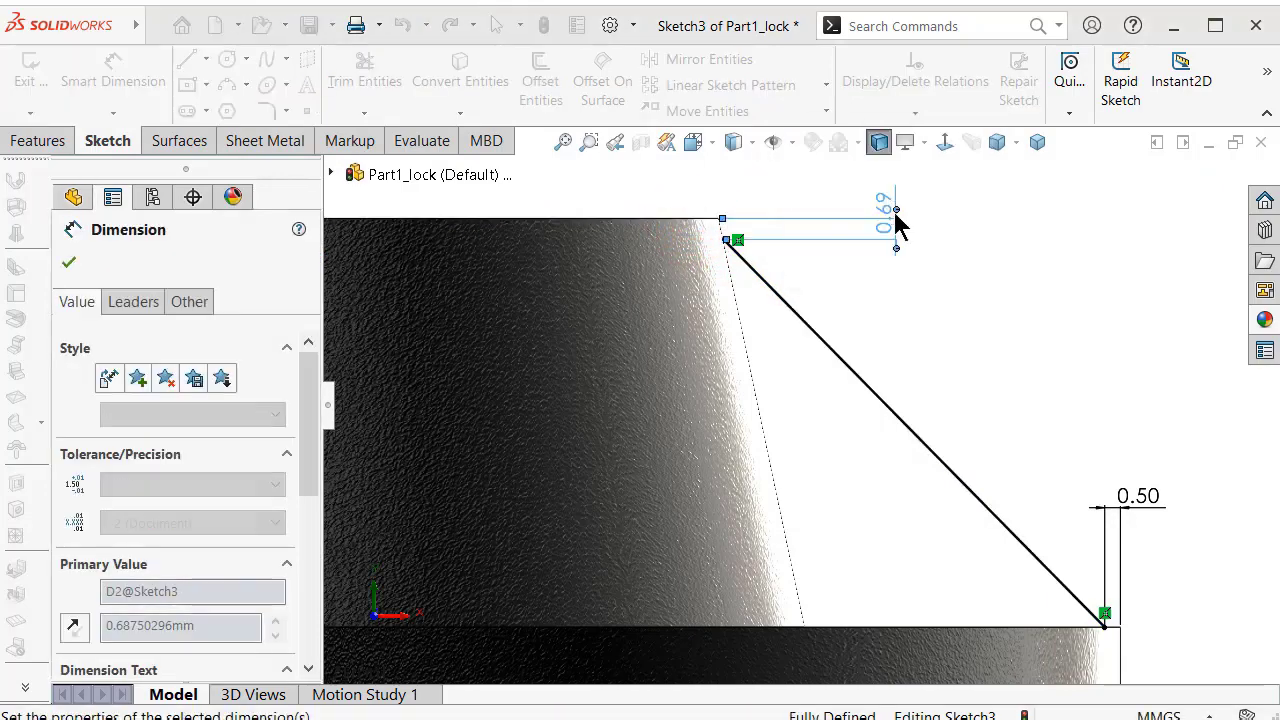
# Return to isometric view and start a Rib feature from the sketched line.
pyautogui.click(1040, 140)
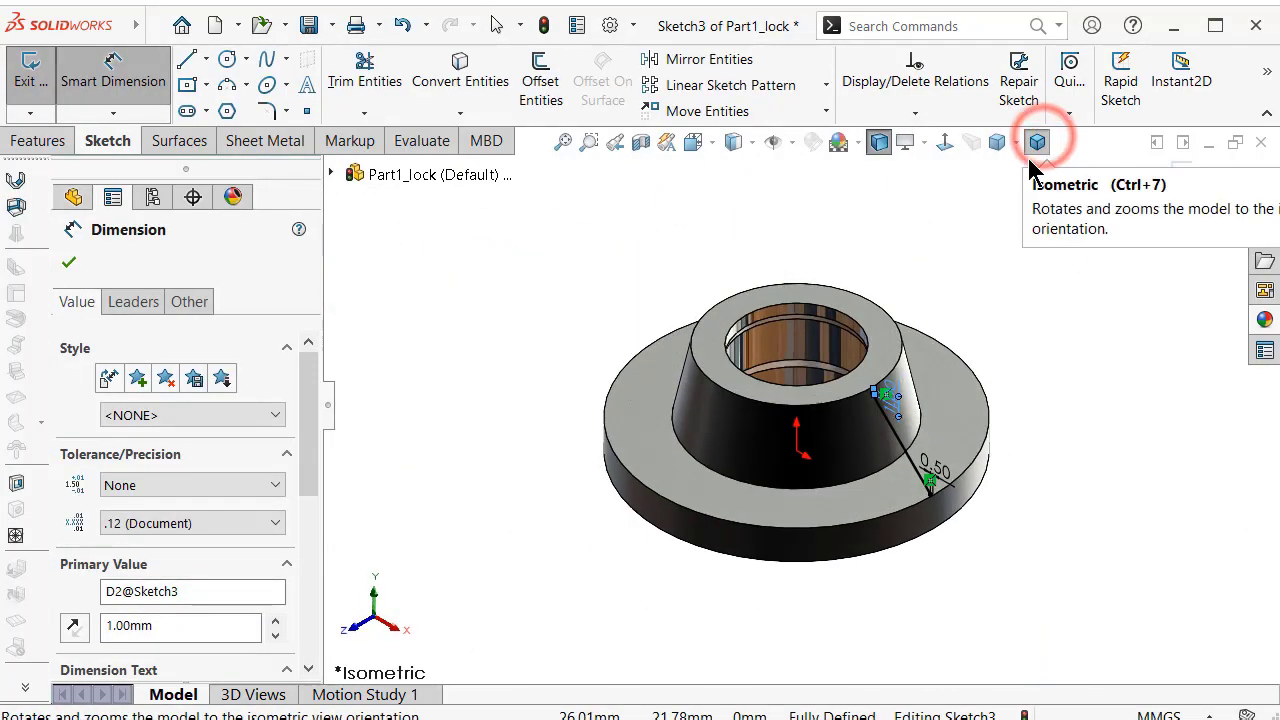
pyautogui.click(40, 141)
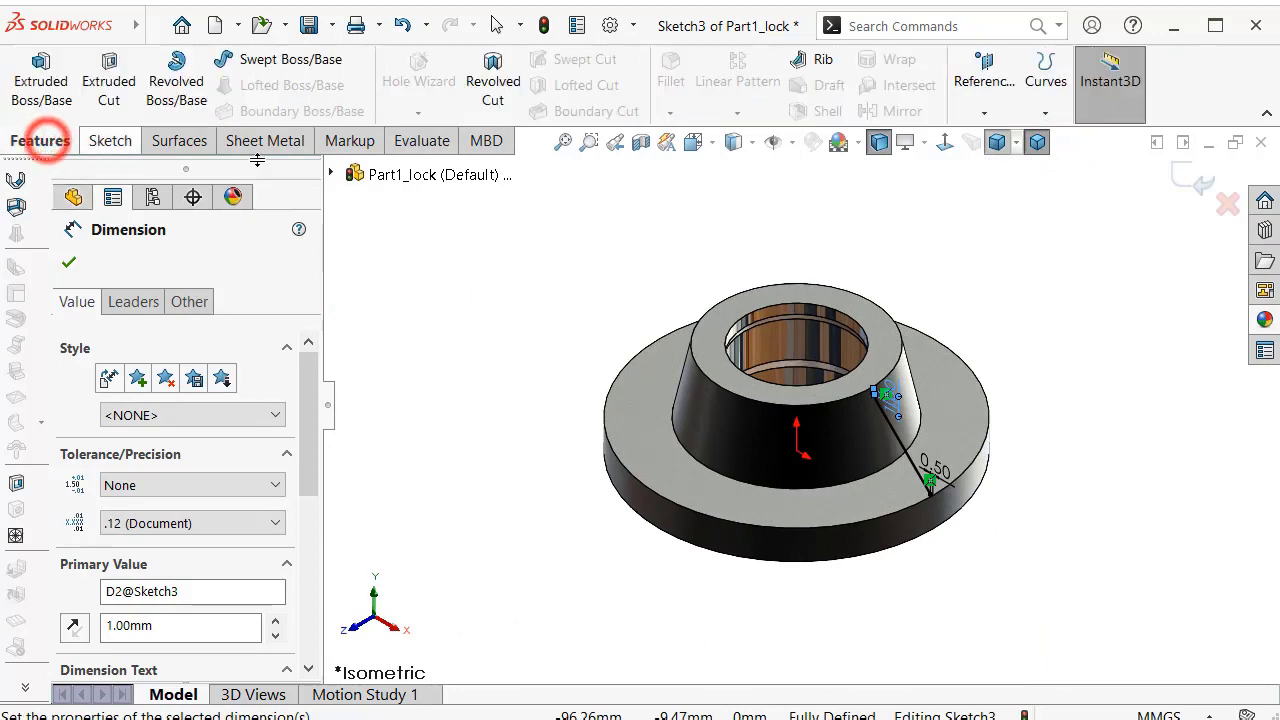
pyautogui.click(800, 62)
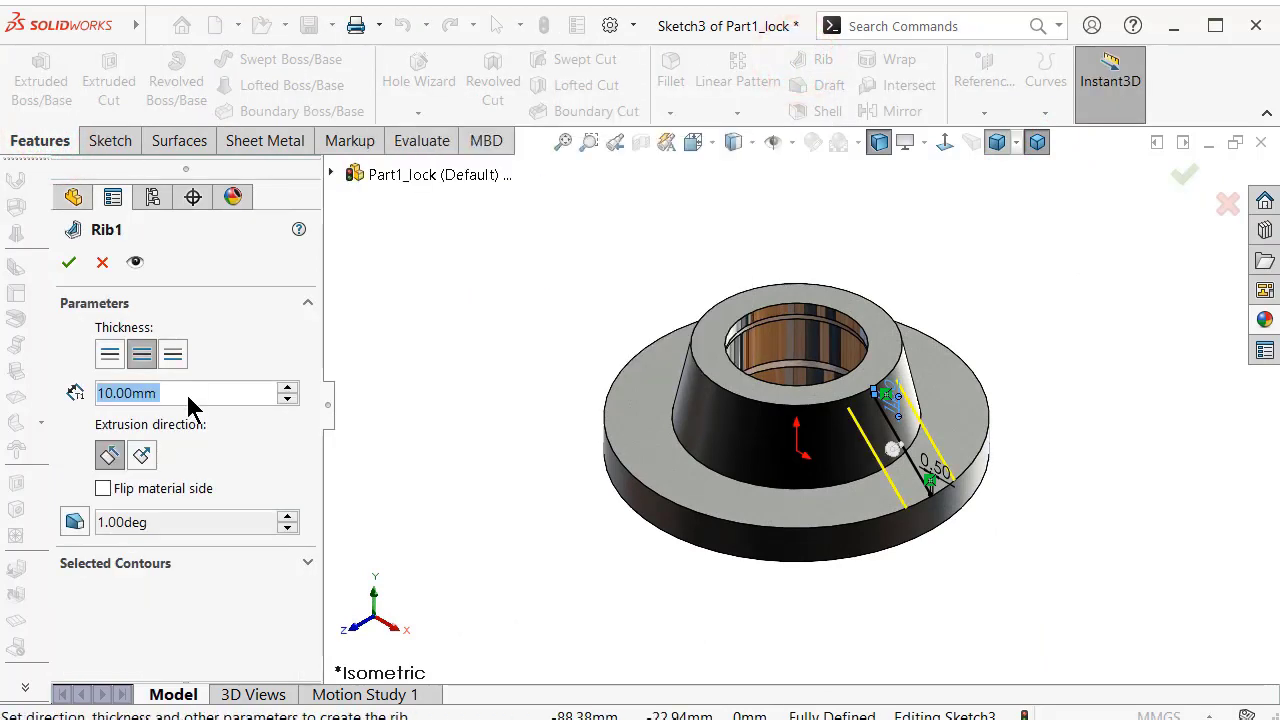
# Set the rib thickness to 8 mm, check the preview, and build Rib1.
pyautogui.write('8')
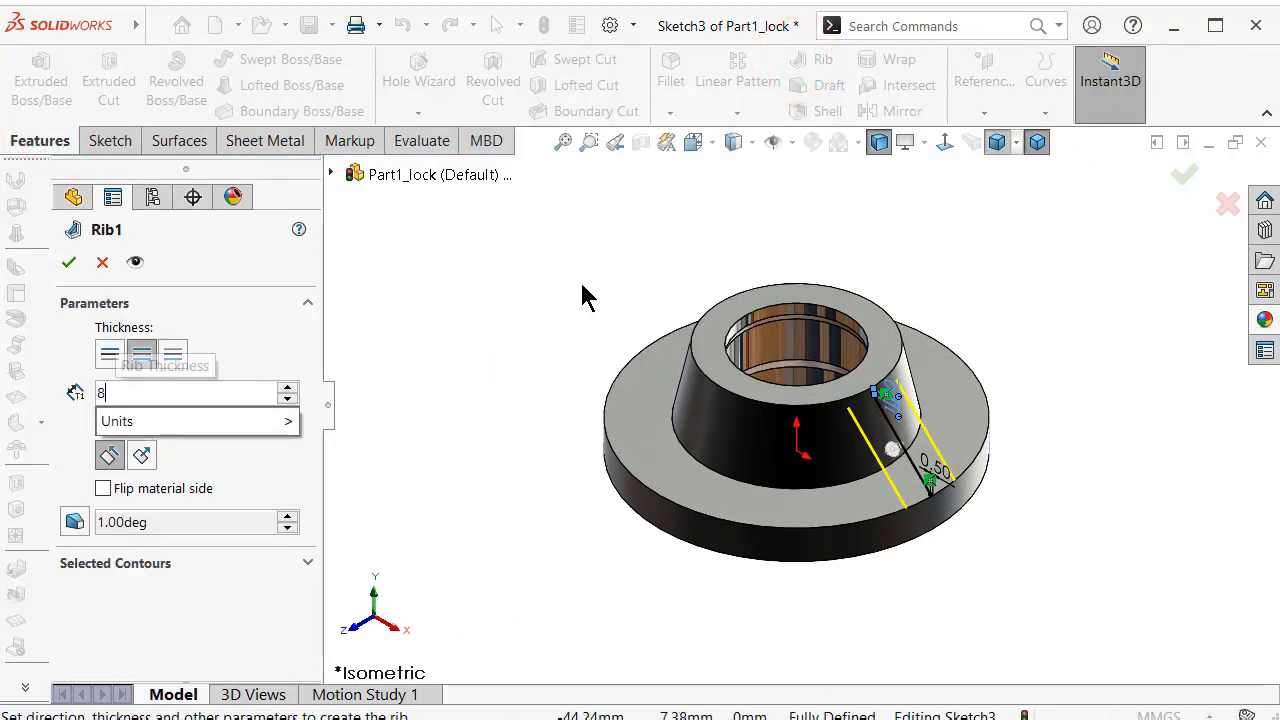
pyautogui.click(576, 282)
pyautogui.scroll(-2, 640, 488)
pyautogui.scroll(-2, 760, 485)
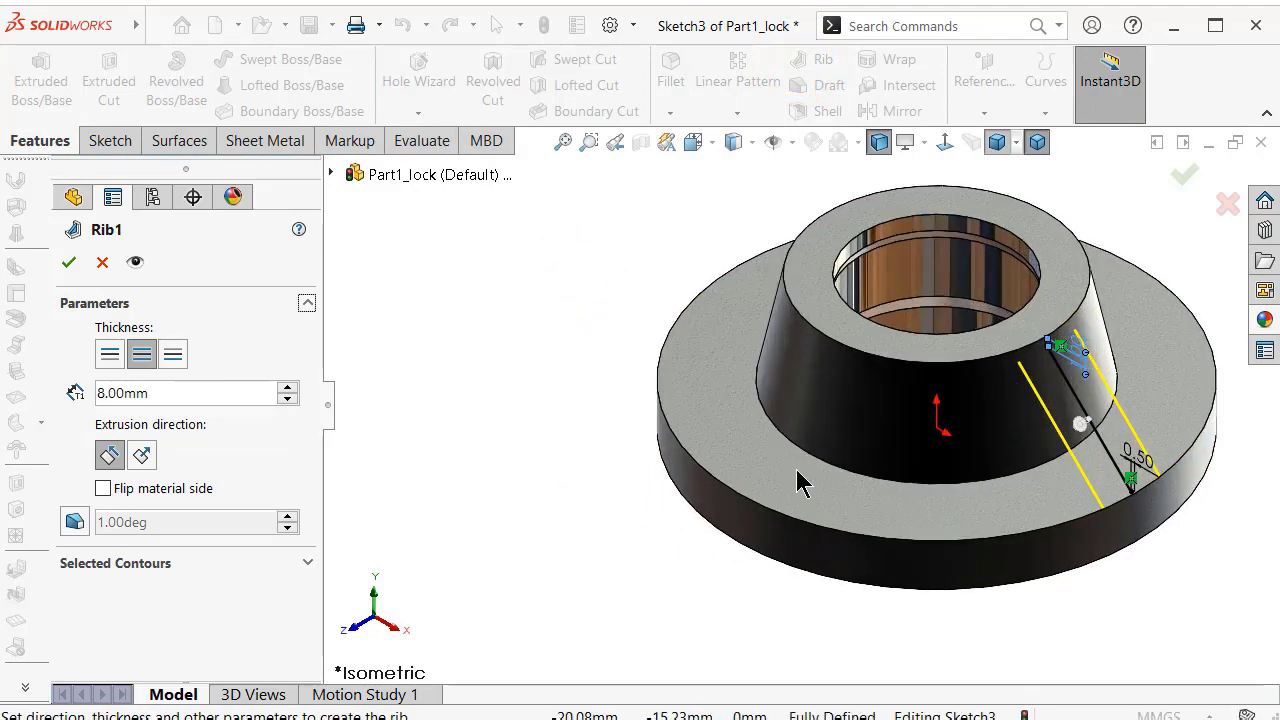
pyautogui.scroll(-2, 900, 478)
pyautogui.moveTo(1000, 475)
pyautogui.mouseDown(button='middle')
pyautogui.moveTo(975, 445)
pyautogui.moveTo(1063, 366)
pyautogui.mouseUp(button='middle')
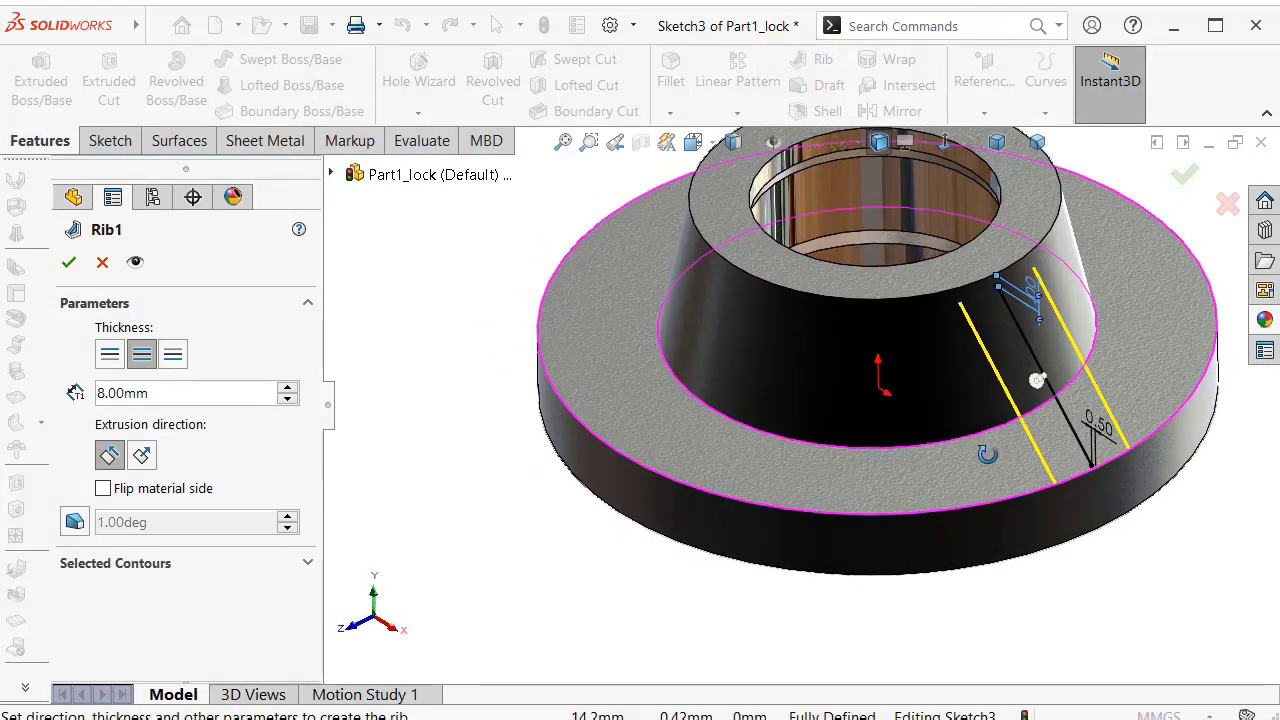
pyautogui.click(1180, 176)
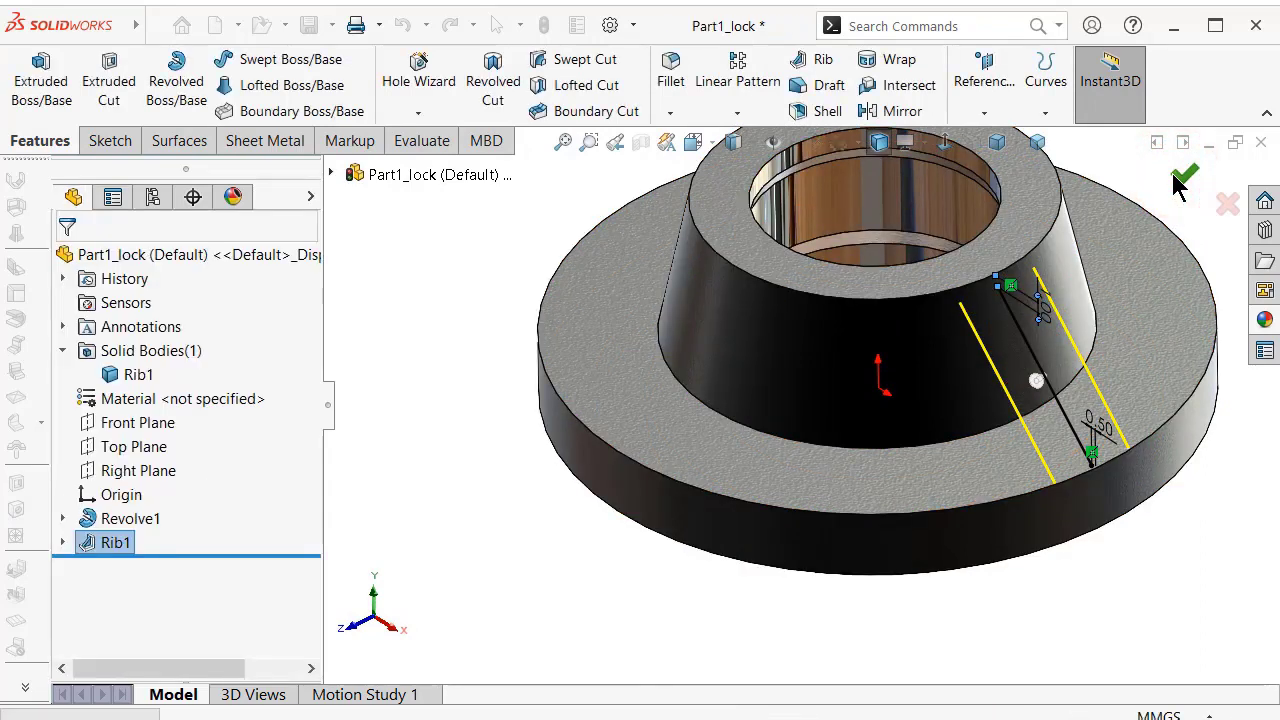
# Fit the part and orbit it round to view the bushing's underside.
pyautogui.press('f')
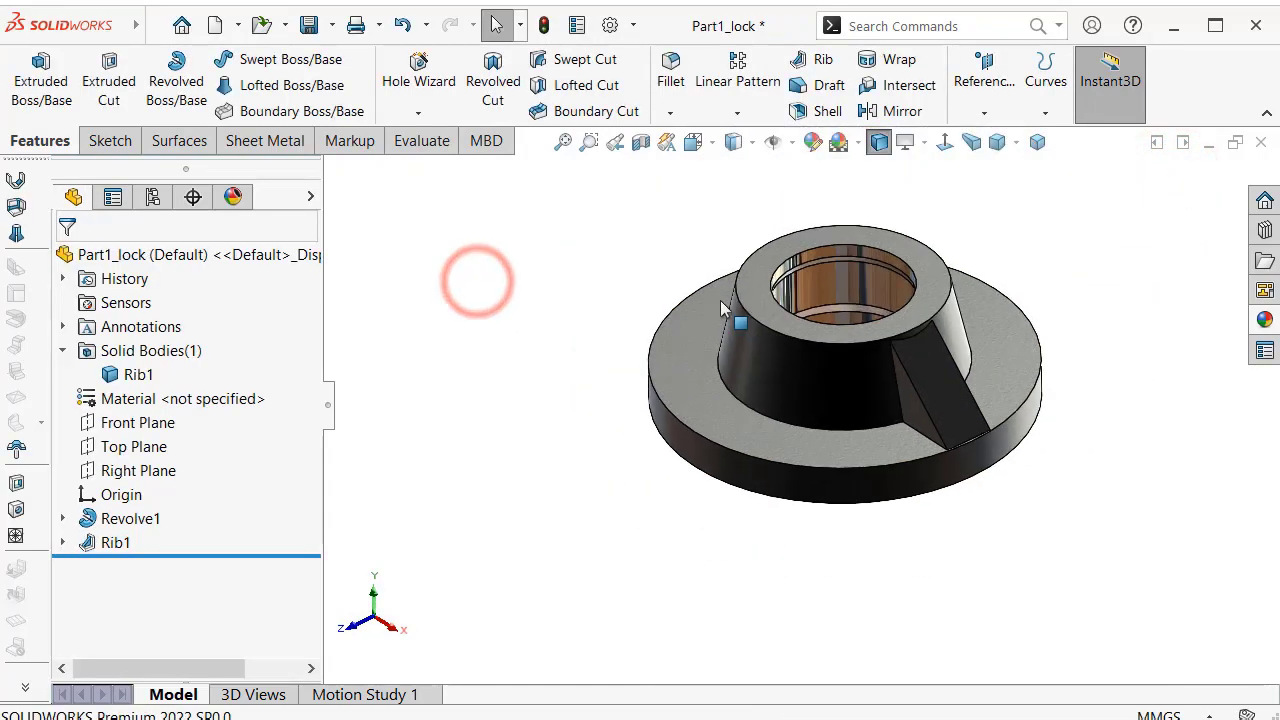
pyautogui.moveTo(708, 309); pyautogui.dragTo(742, 453, button='middle')
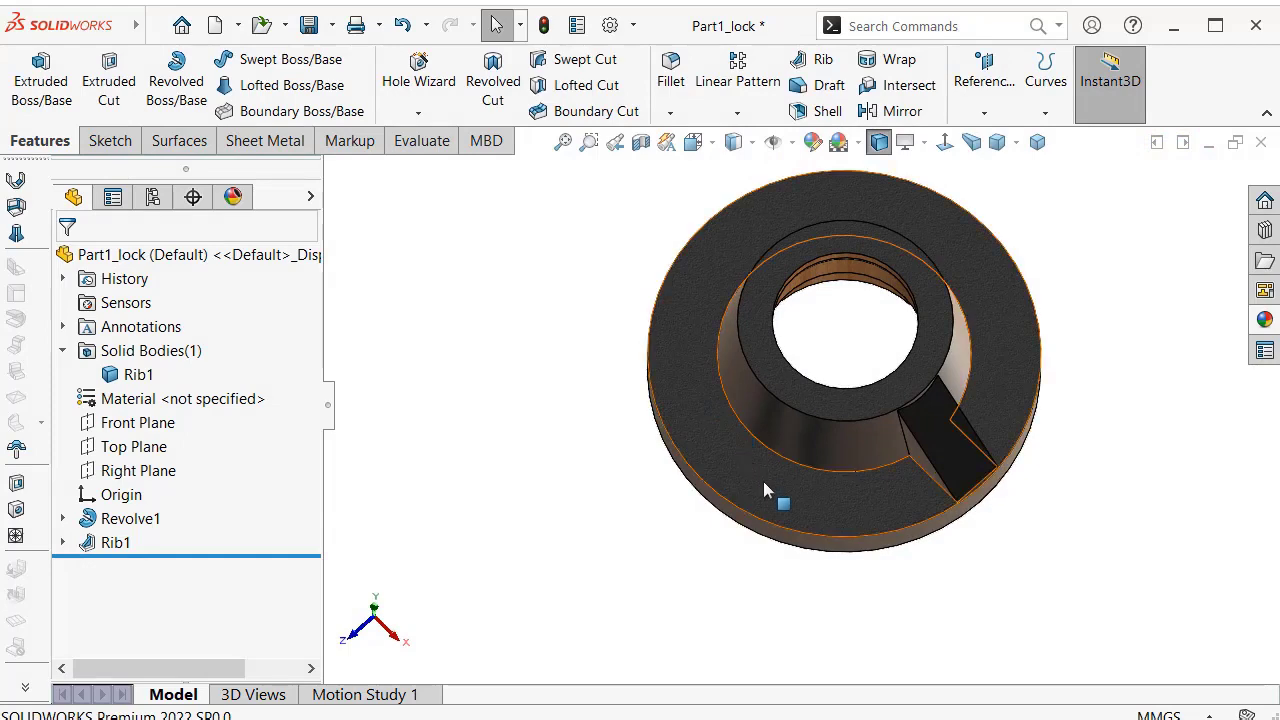
pyautogui.click(764, 482)
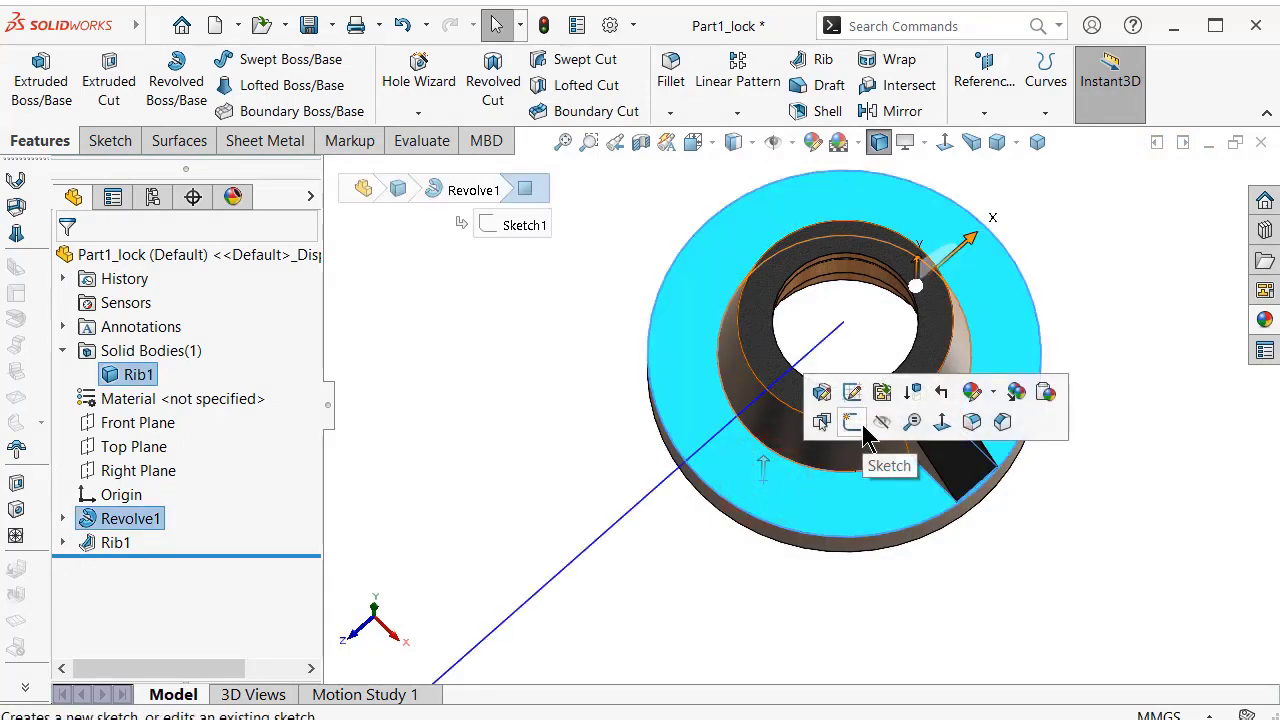
pyautogui.click(536, 397)
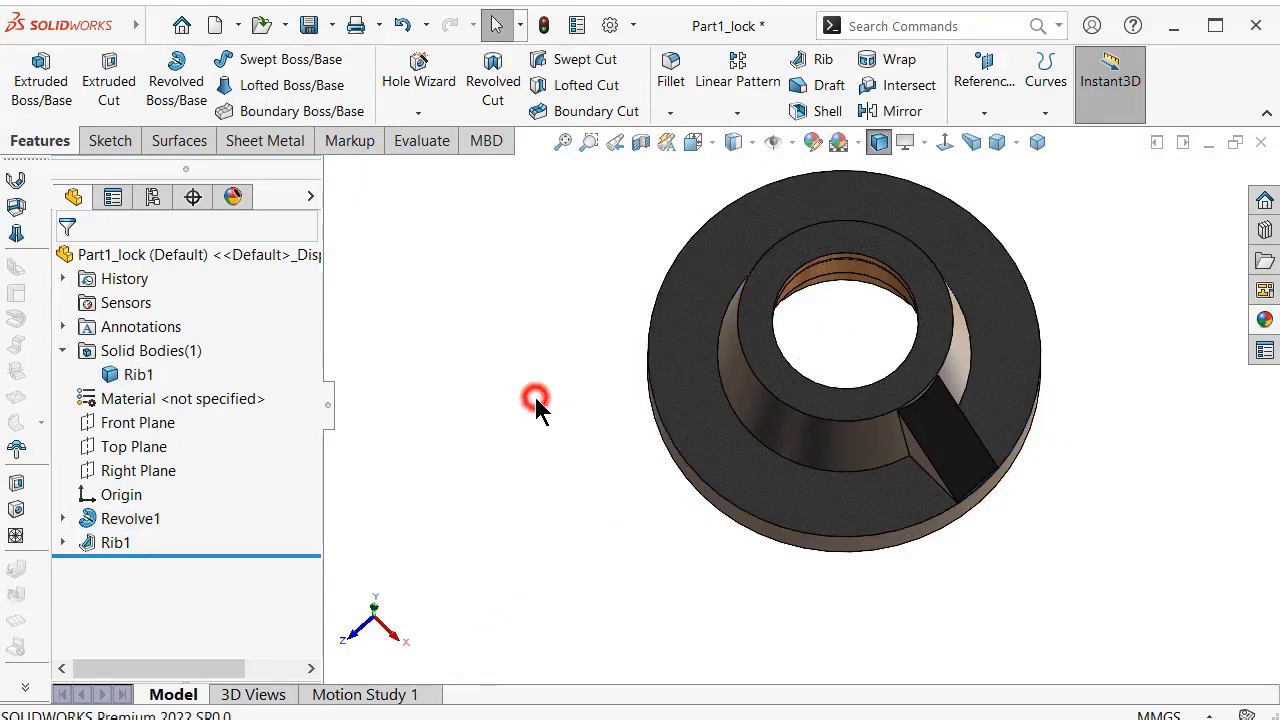
pyautogui.click(906, 497)
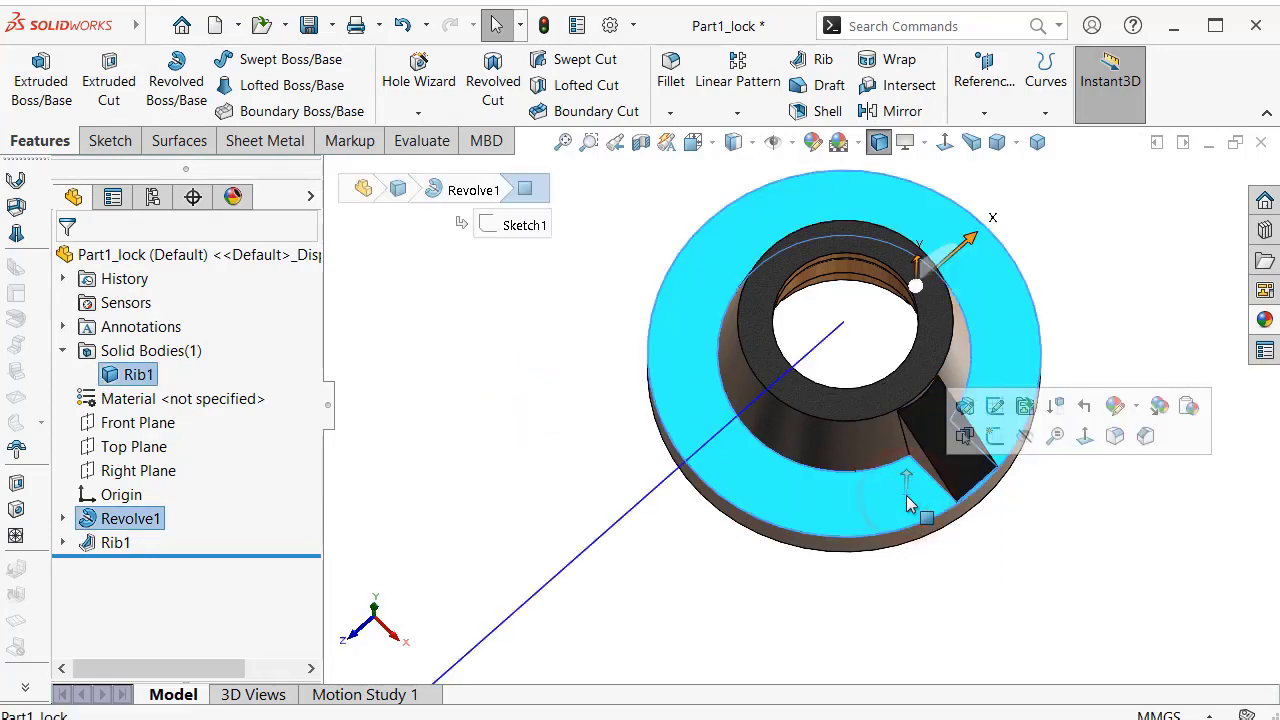
pyautogui.click(910, 570)
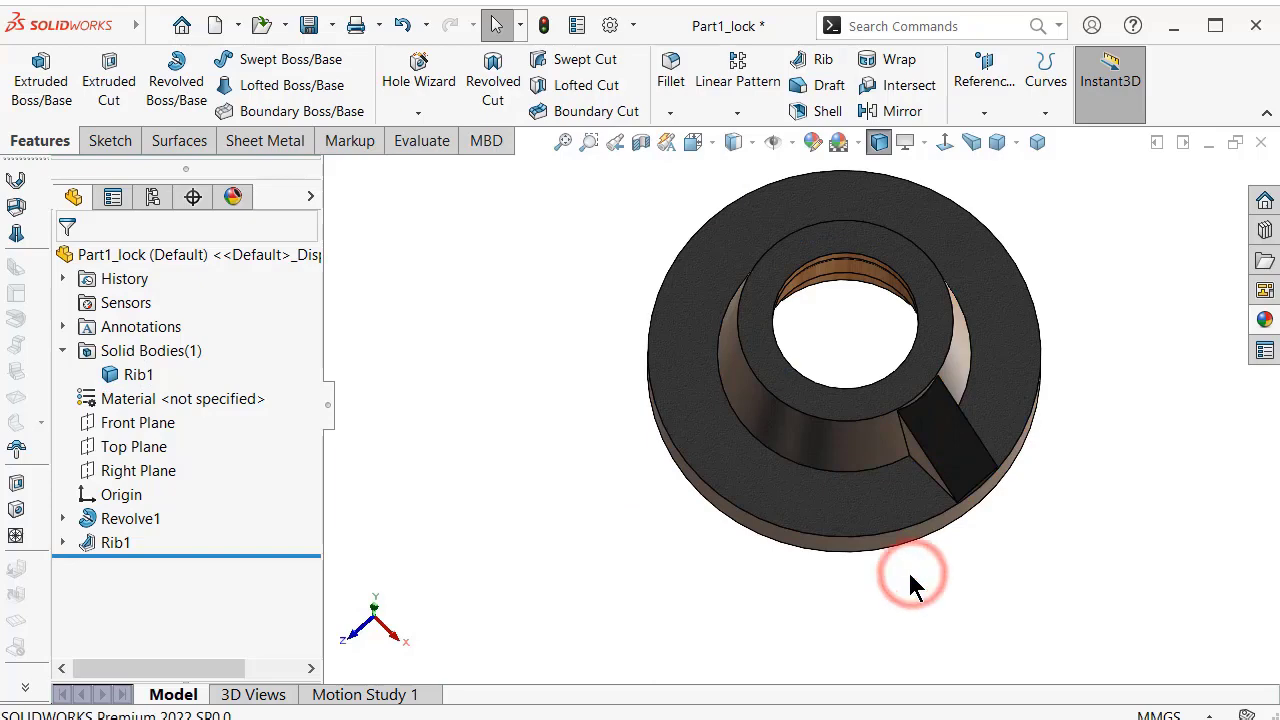
pyautogui.moveTo(909, 570)
pyautogui.mouseDown(button='middle')
pyautogui.moveTo(983, 368)
pyautogui.moveTo(985, 308)
pyautogui.mouseUp(button='middle')
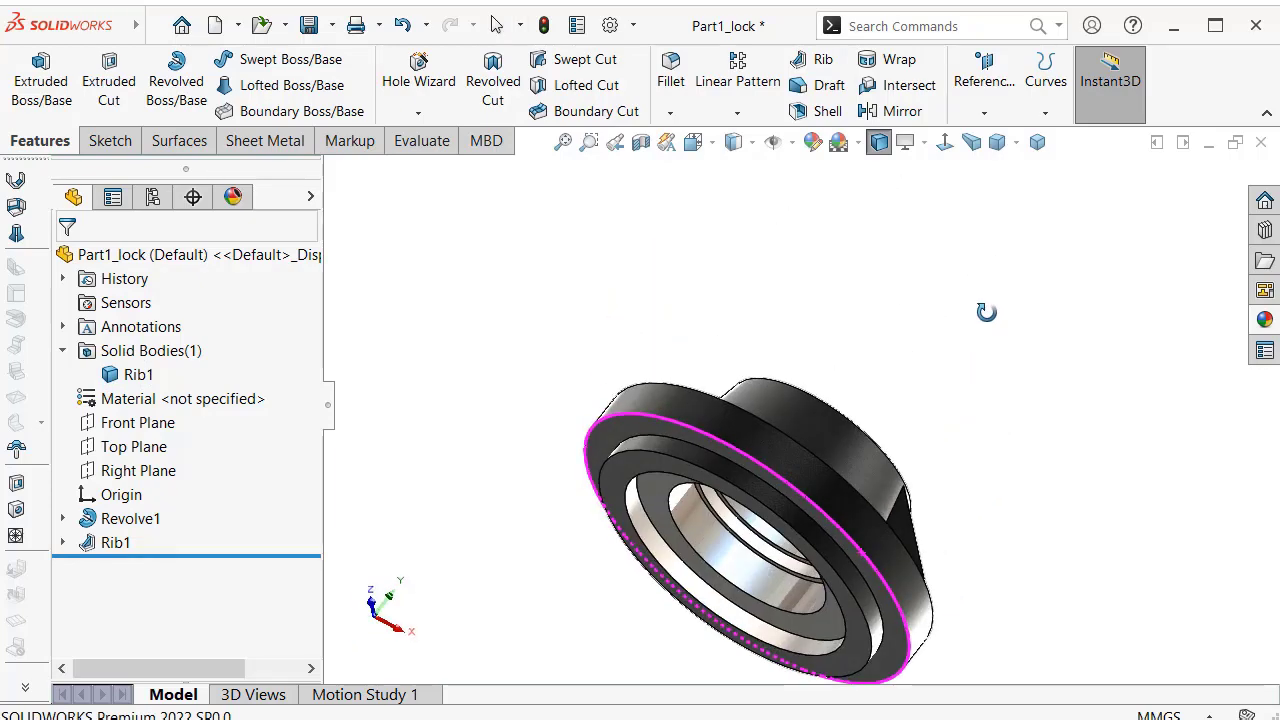
# Open a sketch on the bottom face, then discard it empty with the red X and orbit obliquely.
pyautogui.click(878, 590)
pyautogui.click(968, 530)
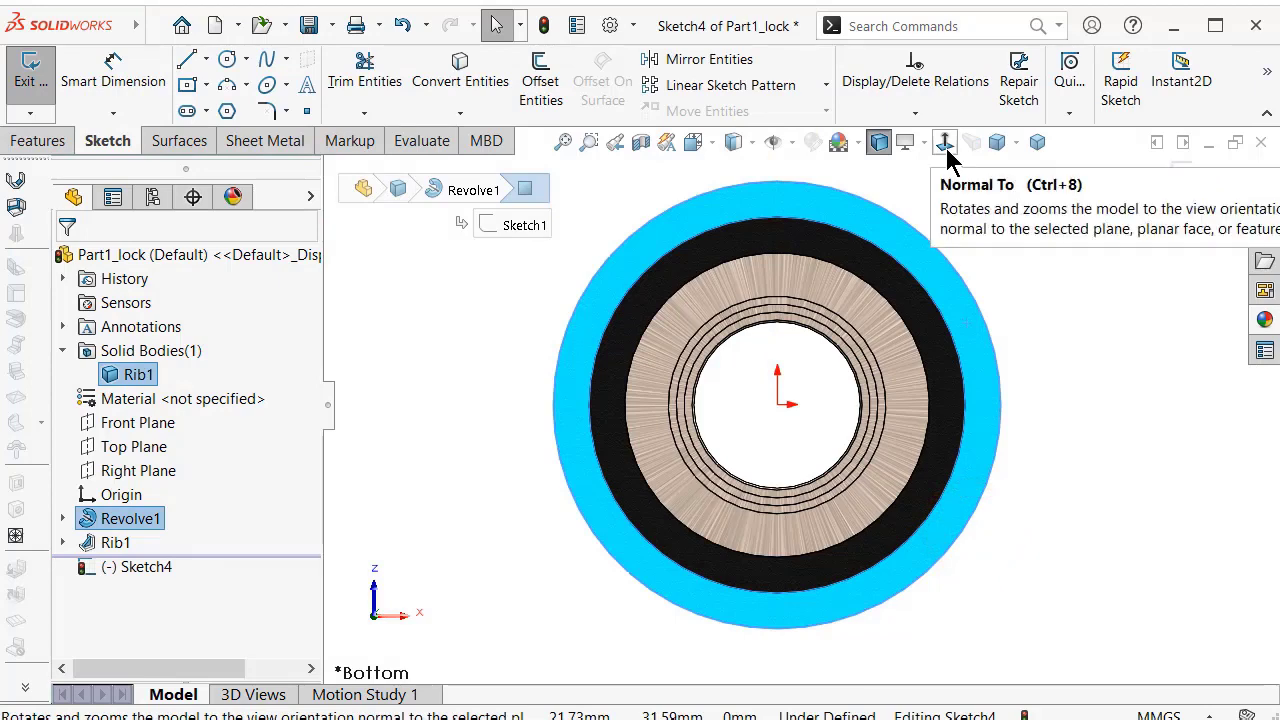
pyautogui.click(1068, 268)
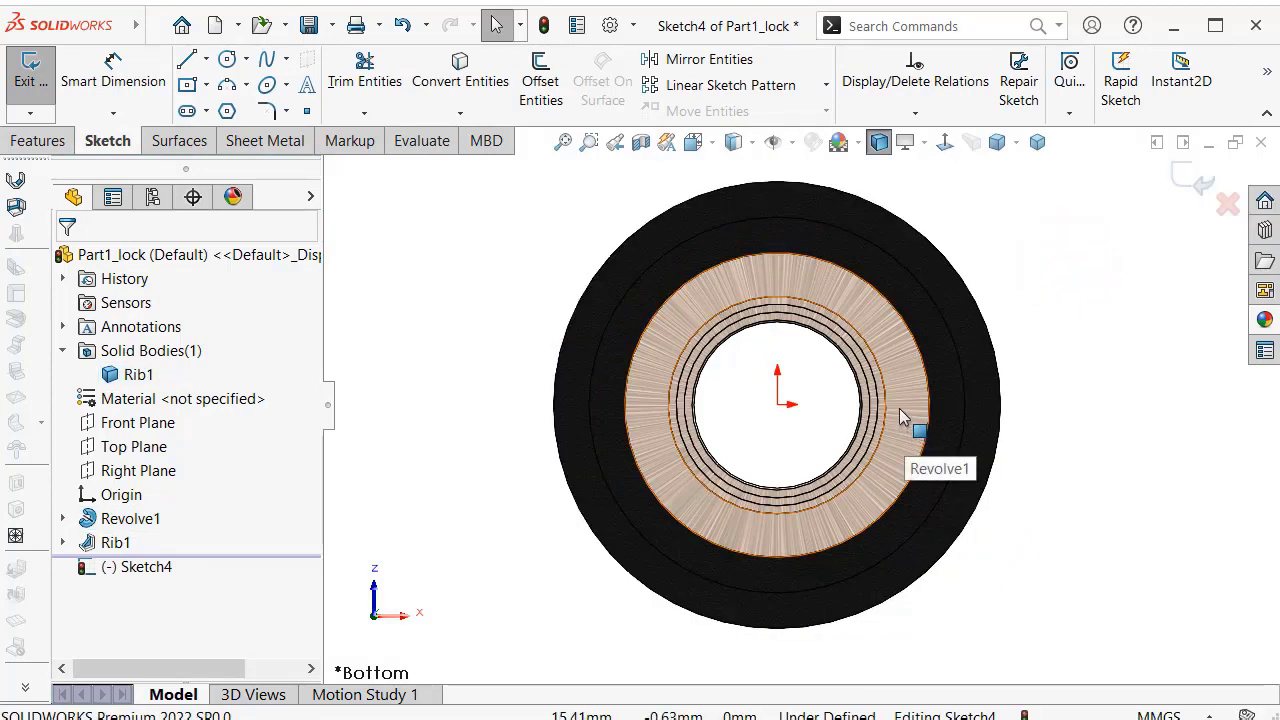
pyautogui.scroll(2, 900, 416)
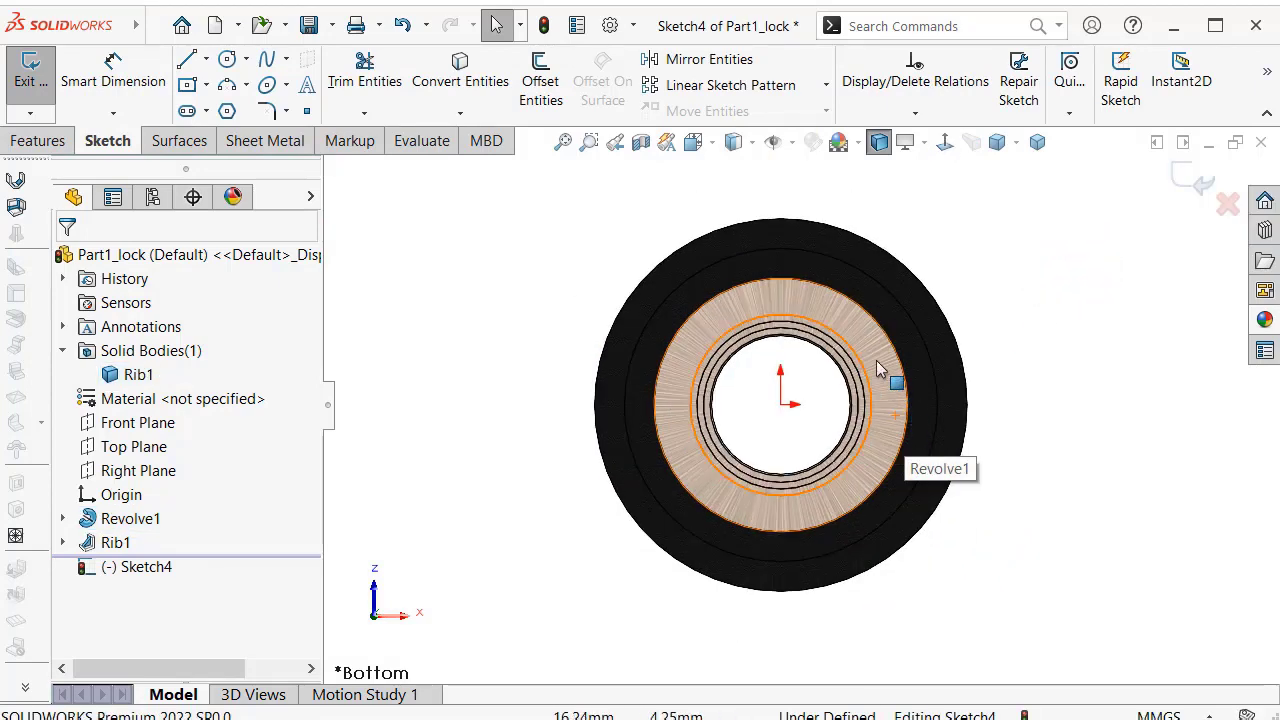
pyautogui.click(757, 146)
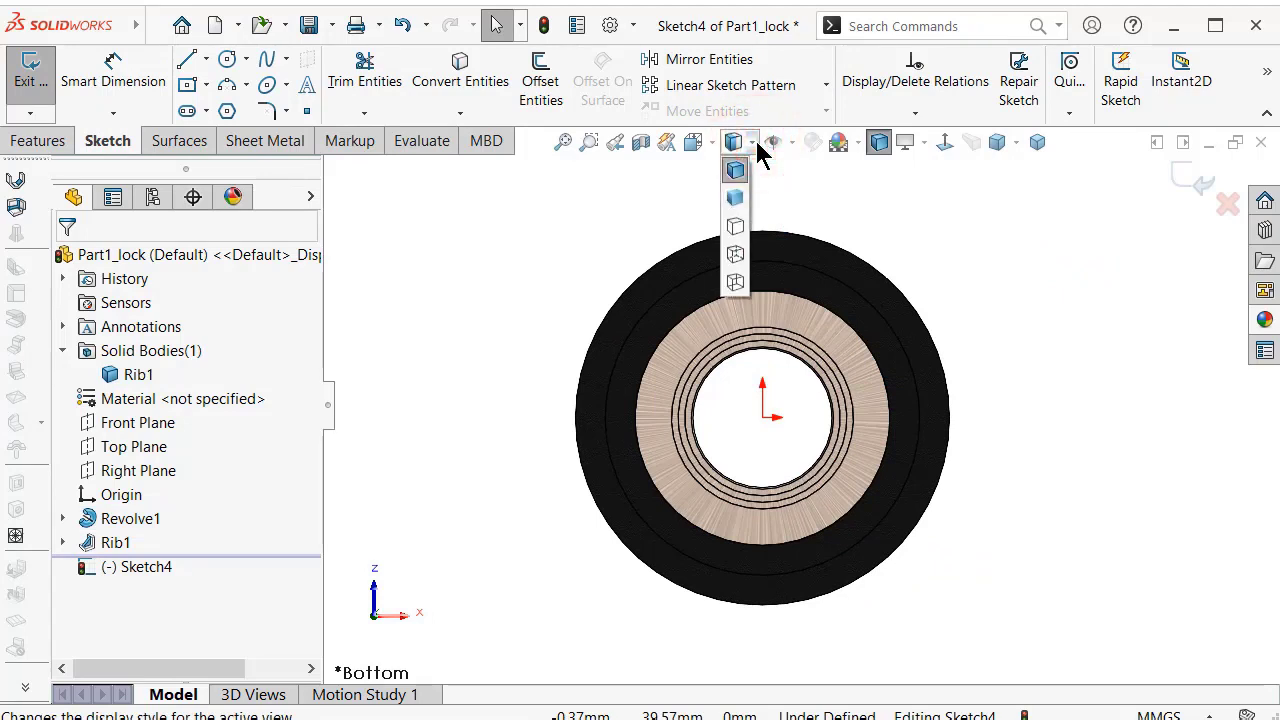
pyautogui.click(772, 142)
pyautogui.click(1067, 231)
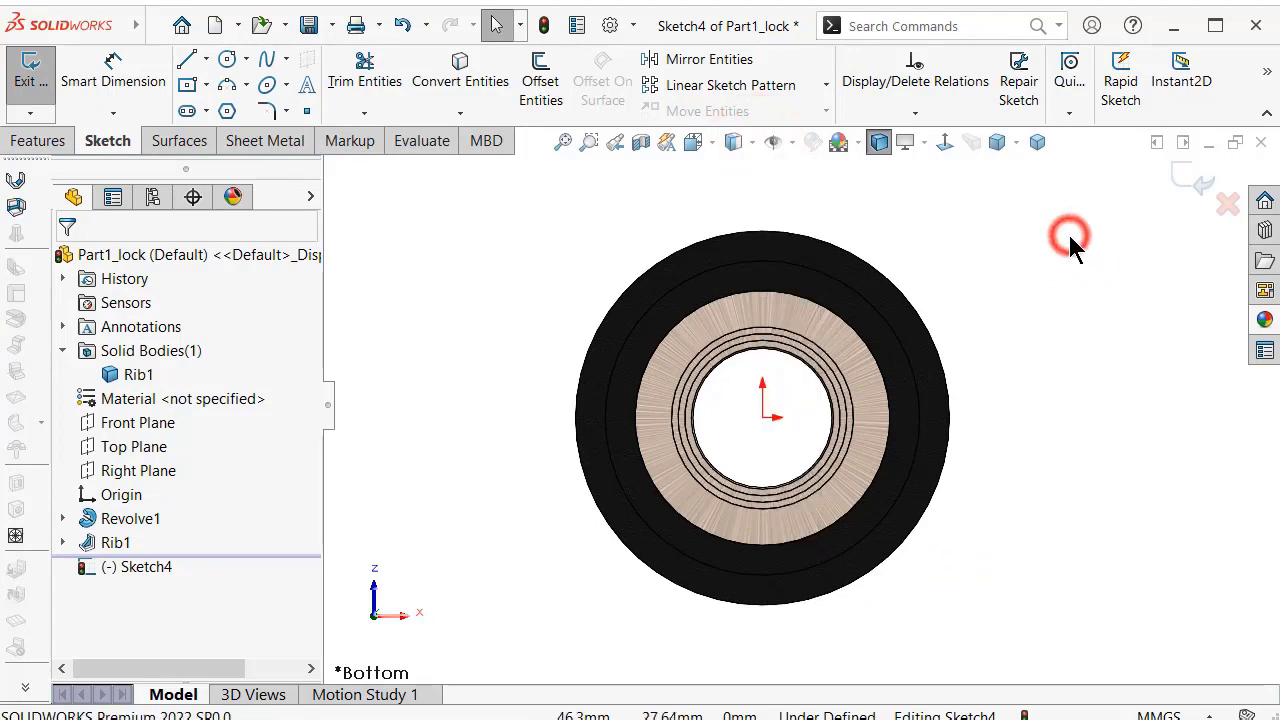
pyautogui.click(1195, 178)
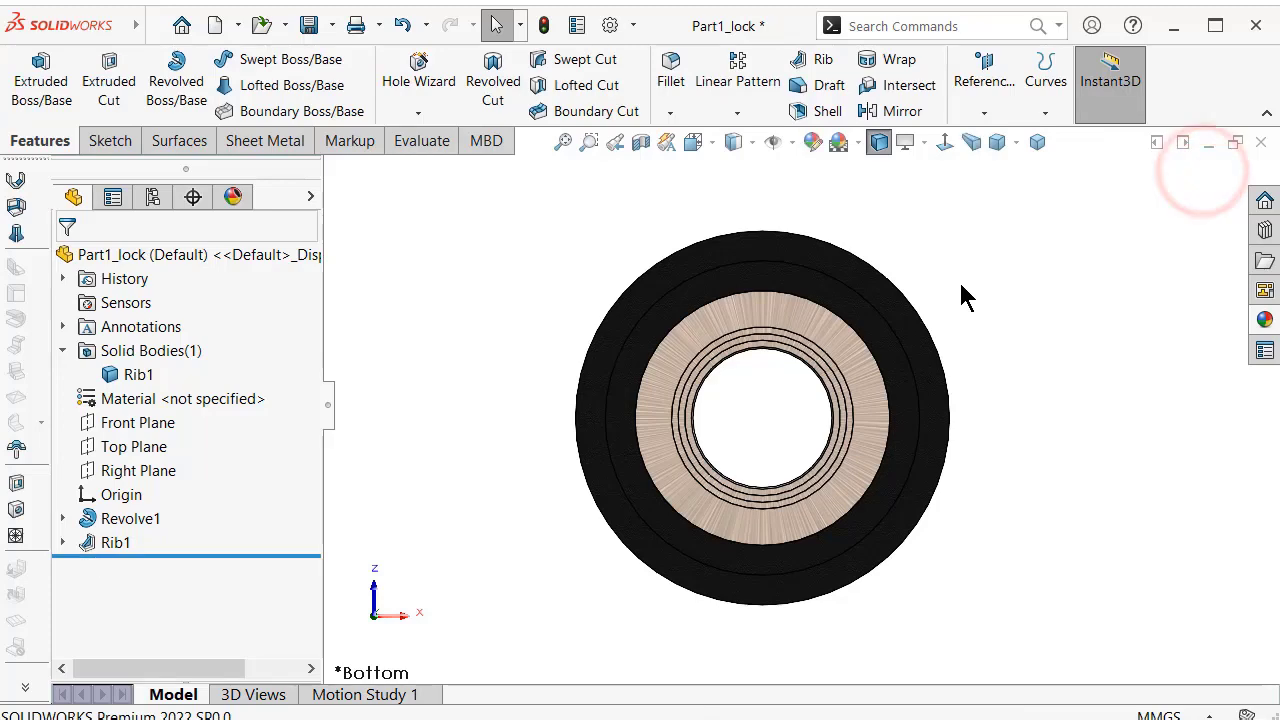
pyautogui.moveTo(960, 294); pyautogui.dragTo(756, 527, button='middle')
# Sketch on the bottom face a 135° construction centerline from the origin to the outer edge.
pyautogui.click(756, 527)
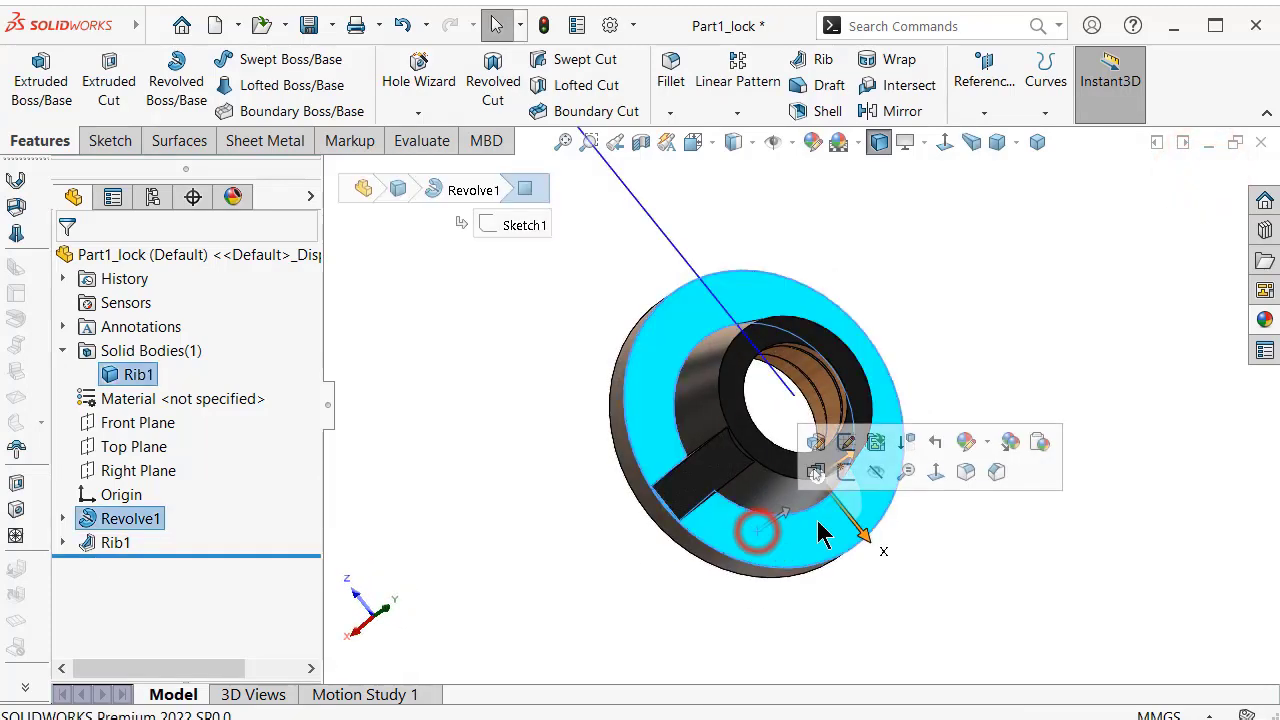
pyautogui.click(846, 474)
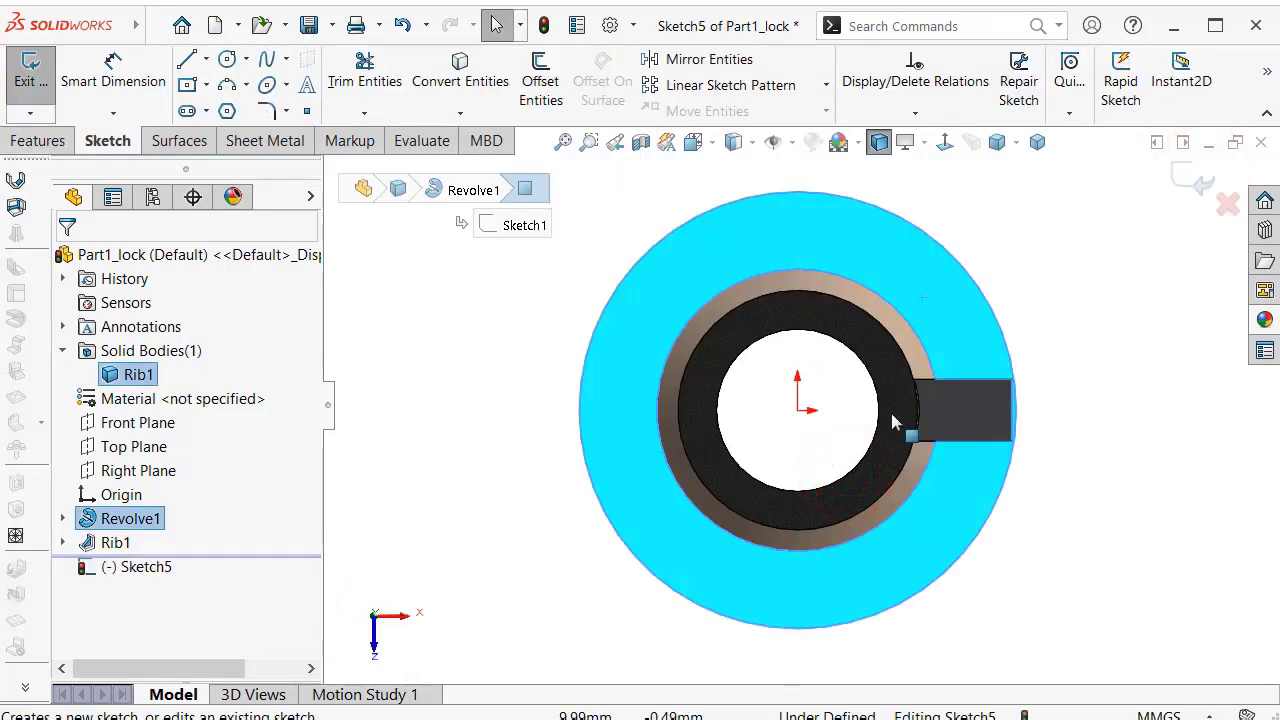
pyautogui.scroll(-2, 893, 421)
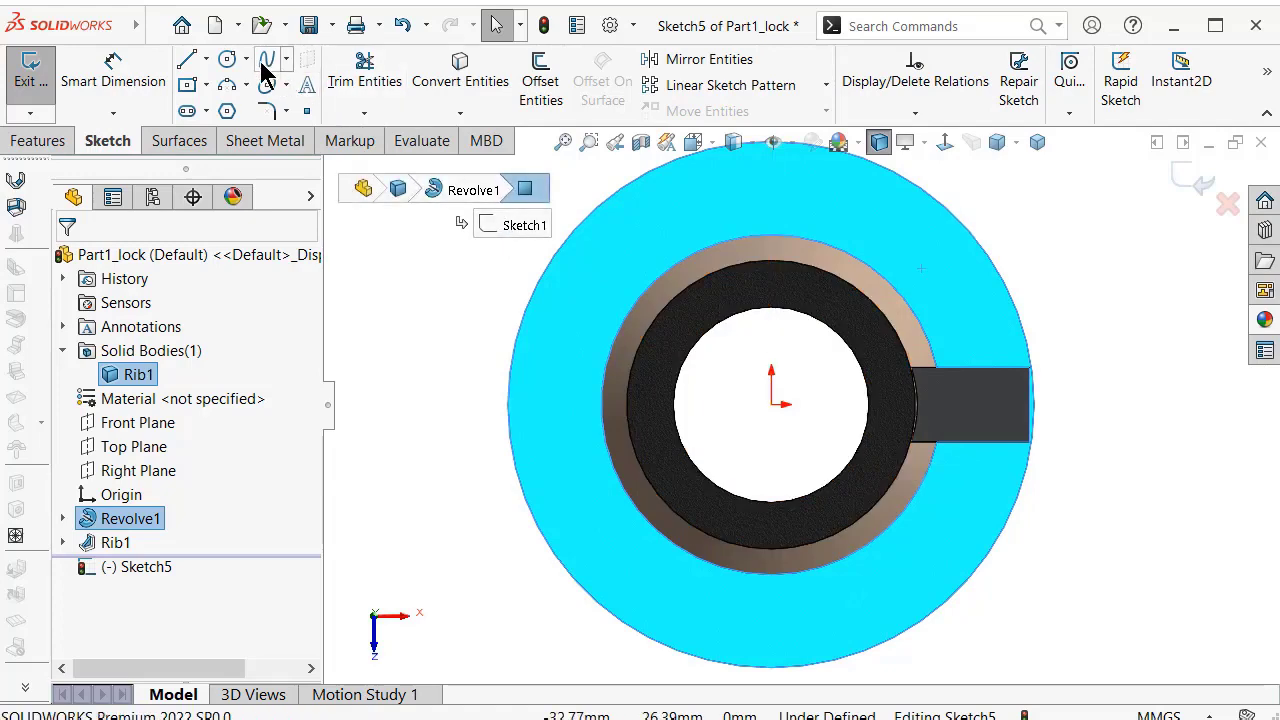
pyautogui.click(207, 60)
pyautogui.click(220, 107)
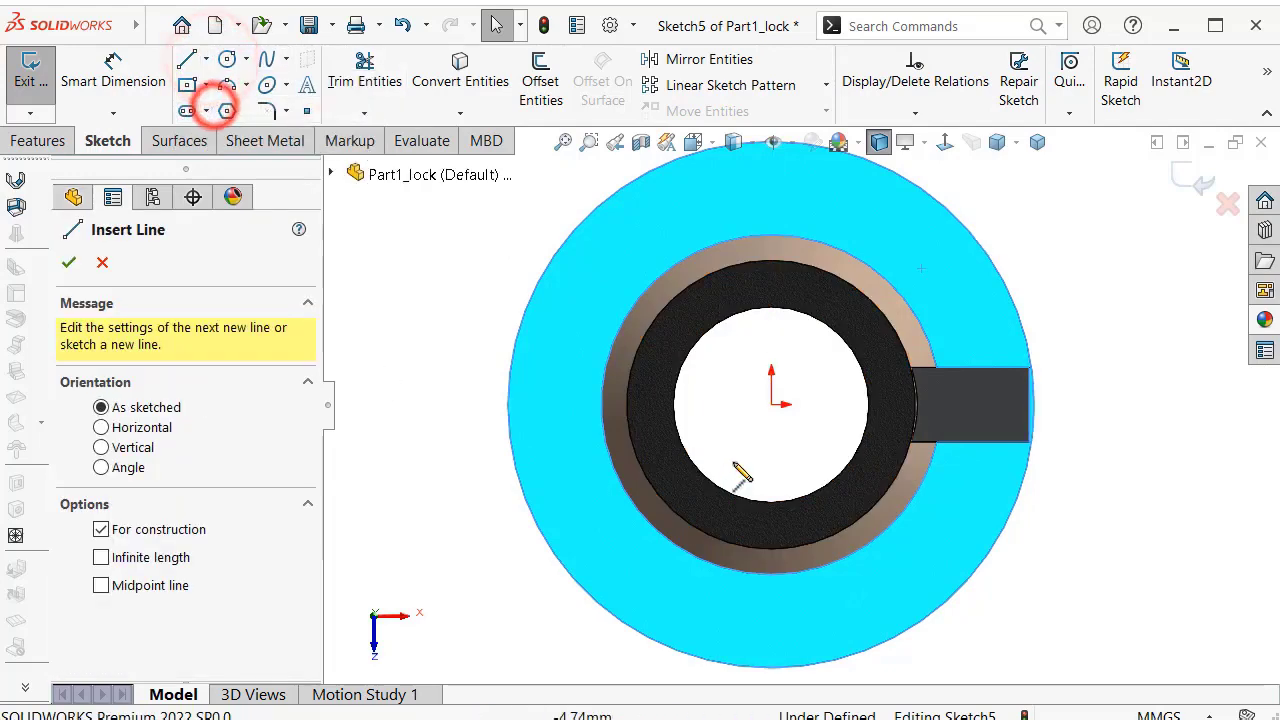
pyautogui.click(771, 404)
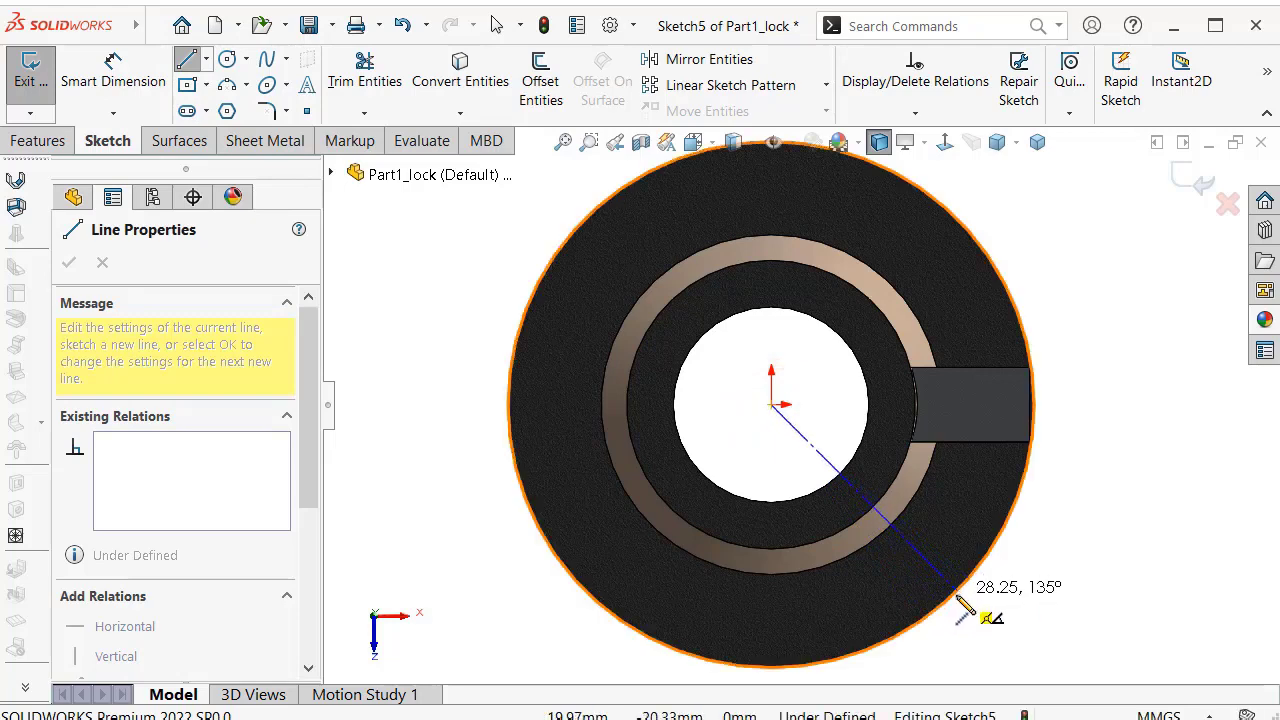
pyautogui.scroll(-3, 958, 592)
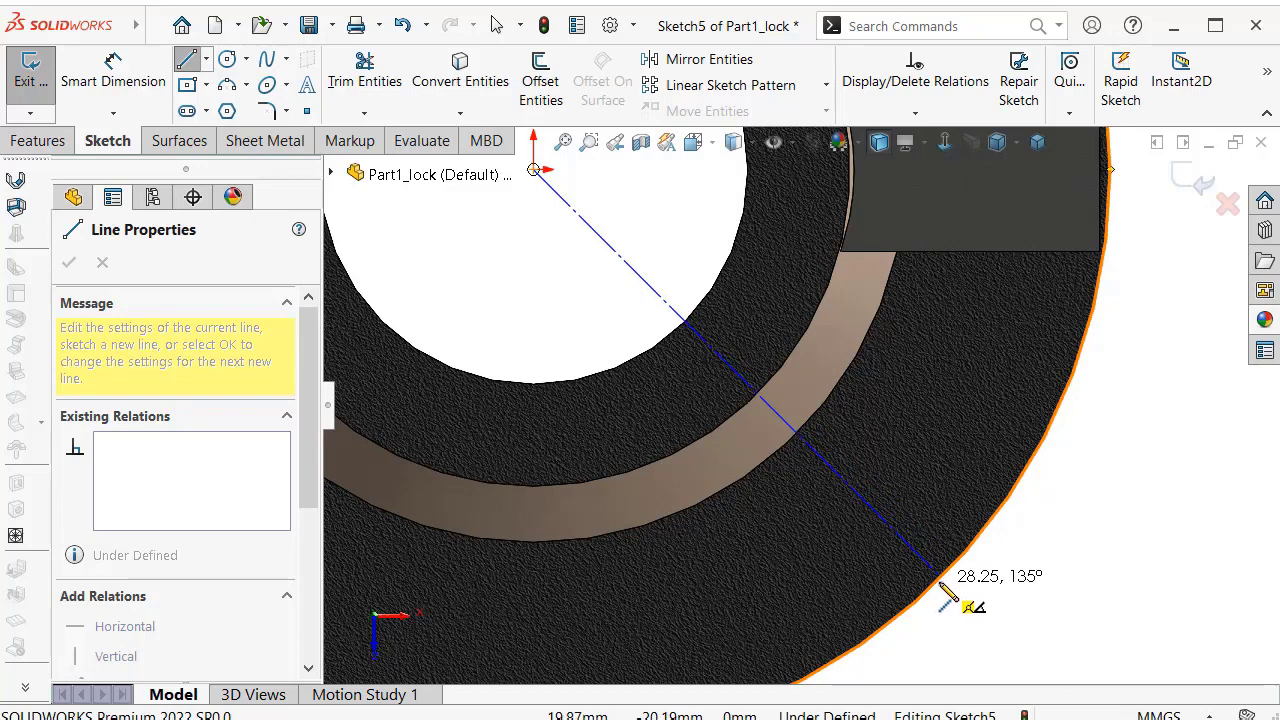
pyautogui.click(934, 580)
pyautogui.doubleClick(1037, 603)
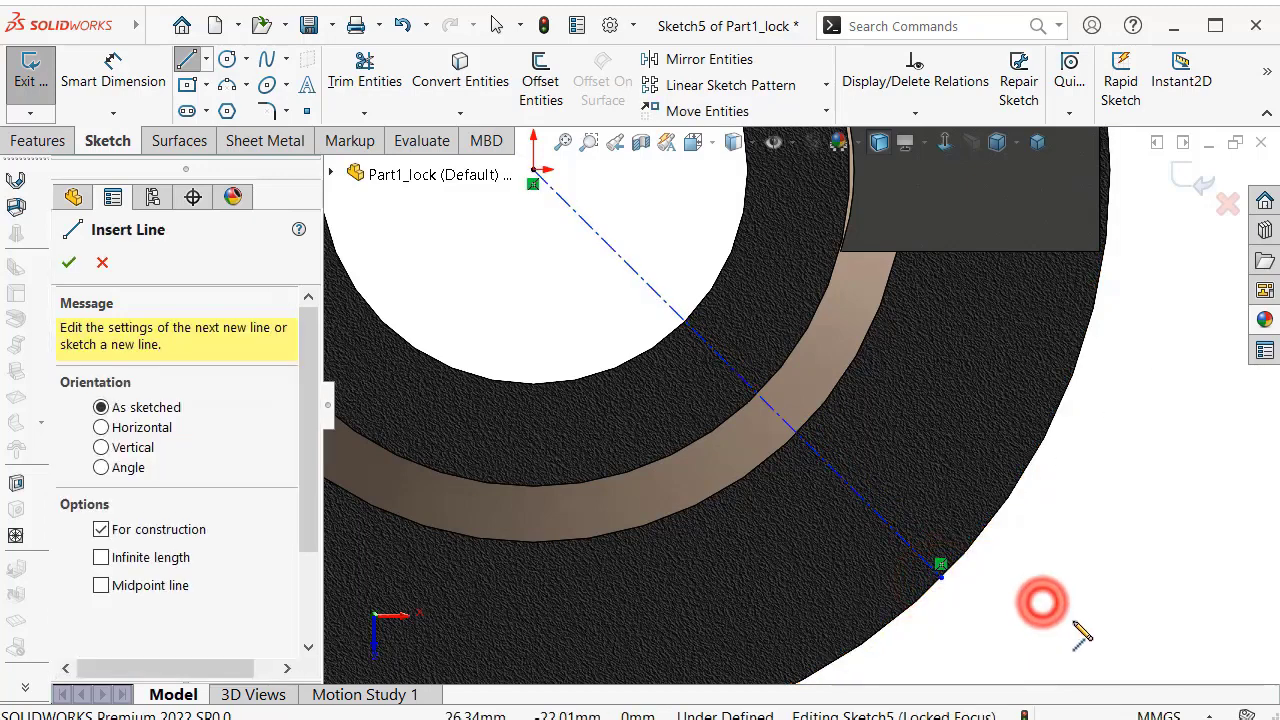
pyautogui.moveTo(1100, 620); pyautogui.dragTo(1115, 500, button='right')
pyautogui.scroll(3, 1090, 485)
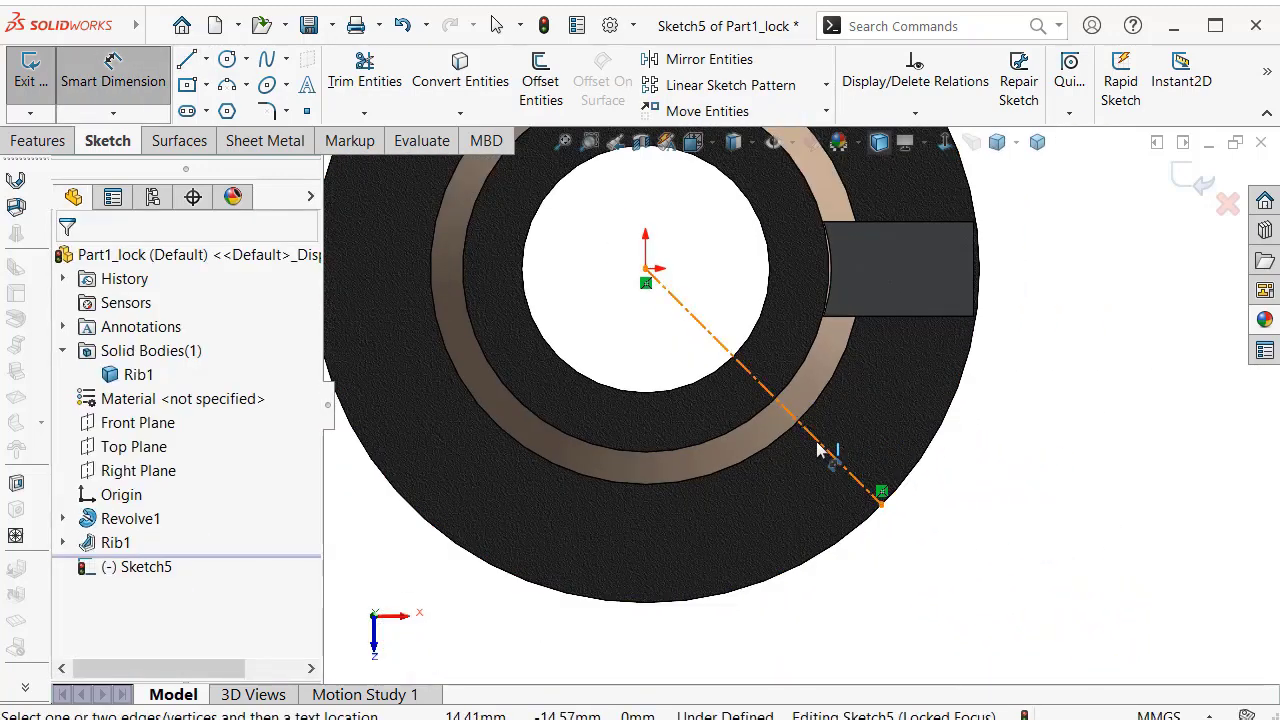
# Dimension a 45° angle between the centerline and the rib's edge.
pyautogui.click(818, 450)
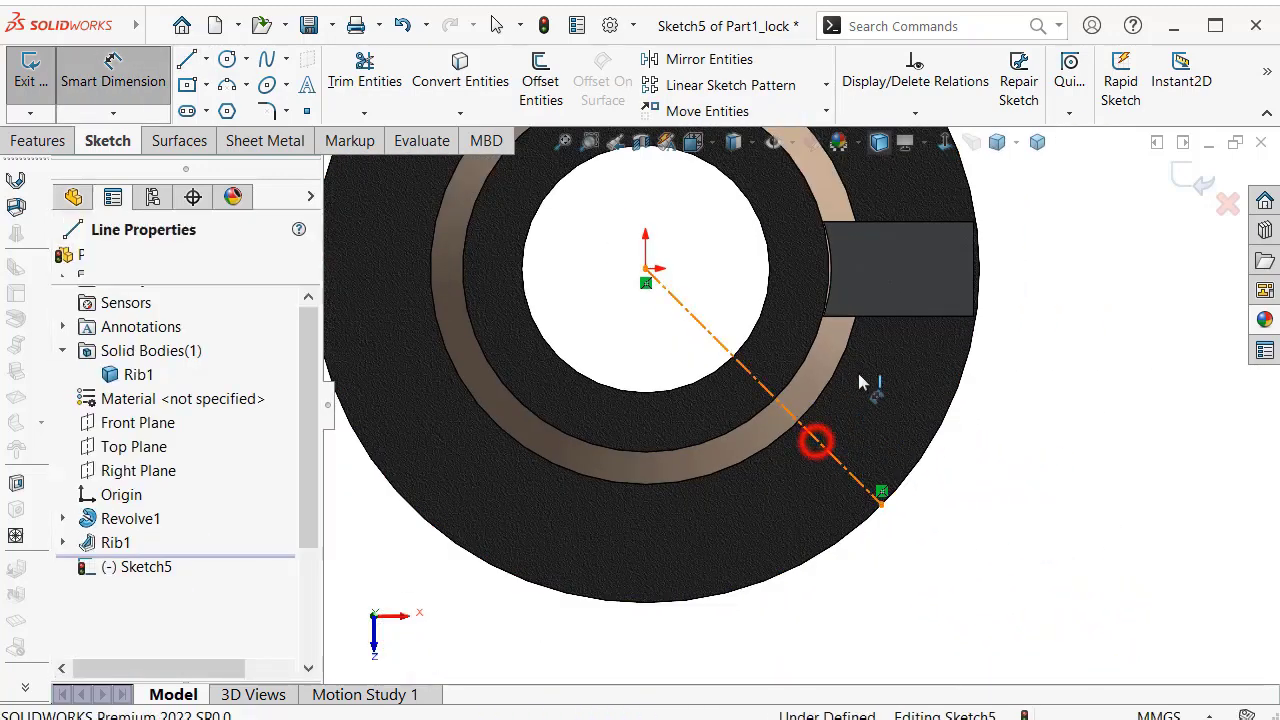
pyautogui.click(872, 319)
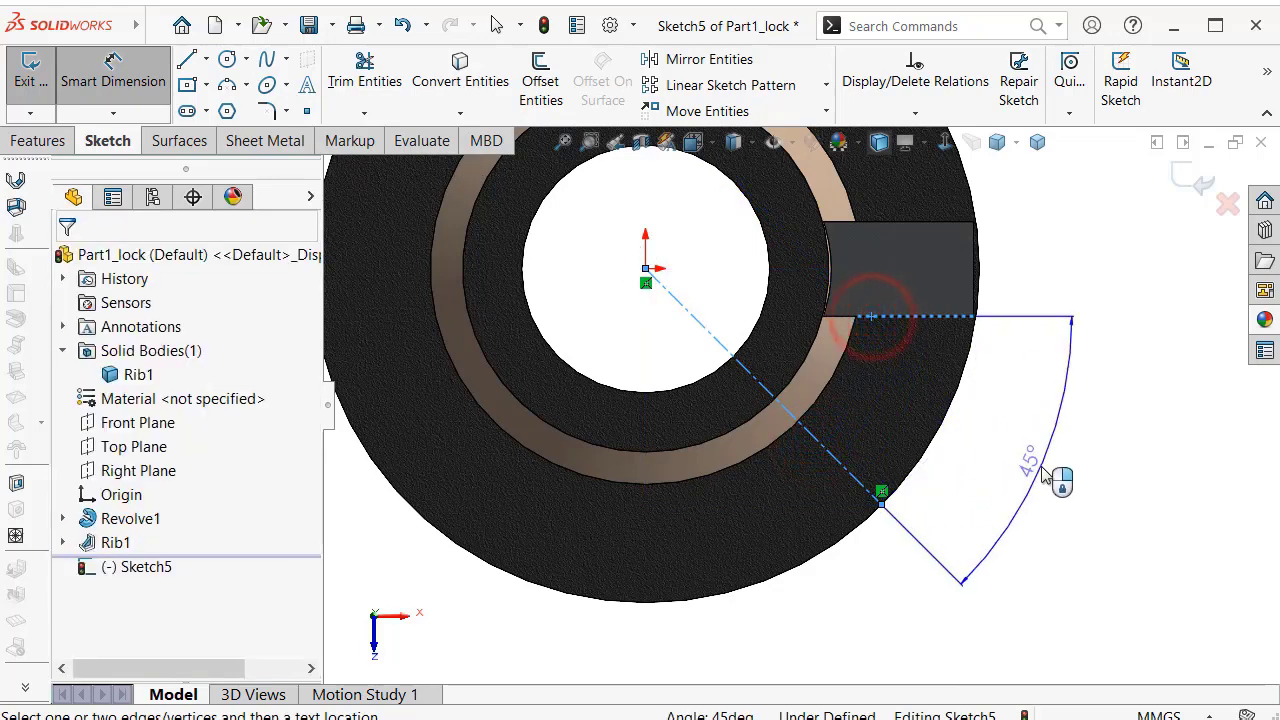
pyautogui.click(1040, 470)
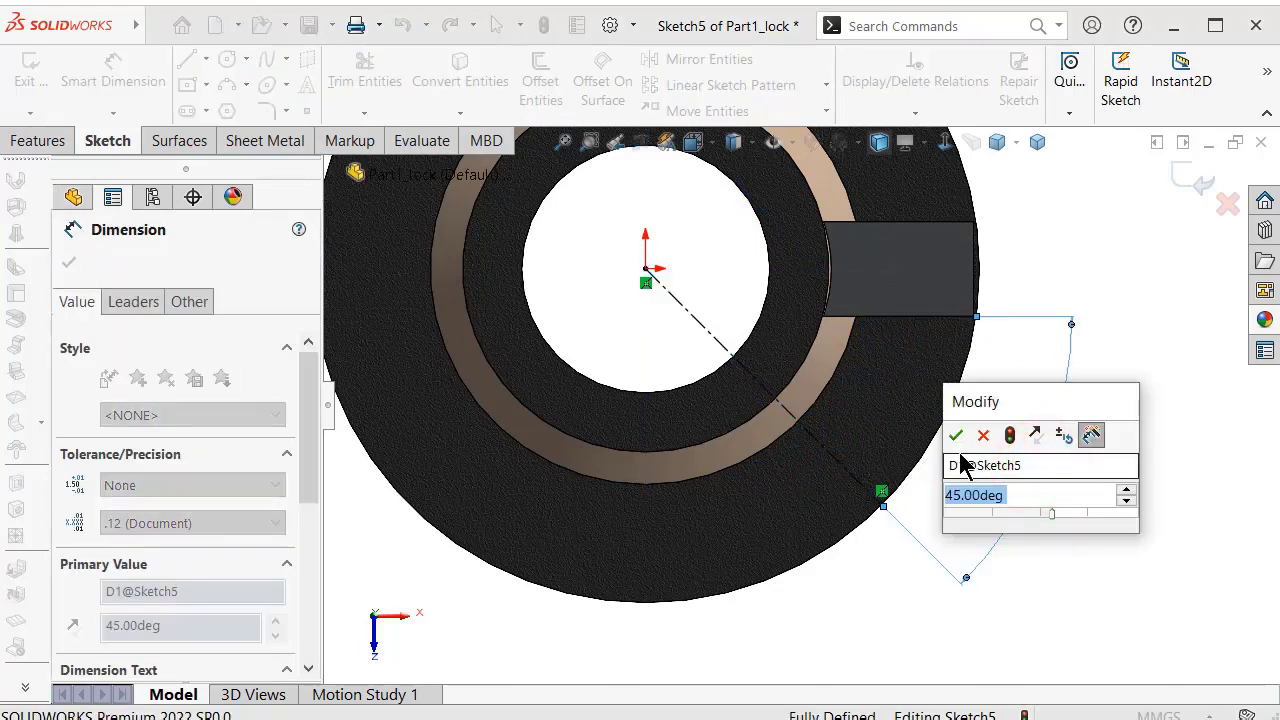
pyautogui.click(955, 437)
pyautogui.click(1143, 471)
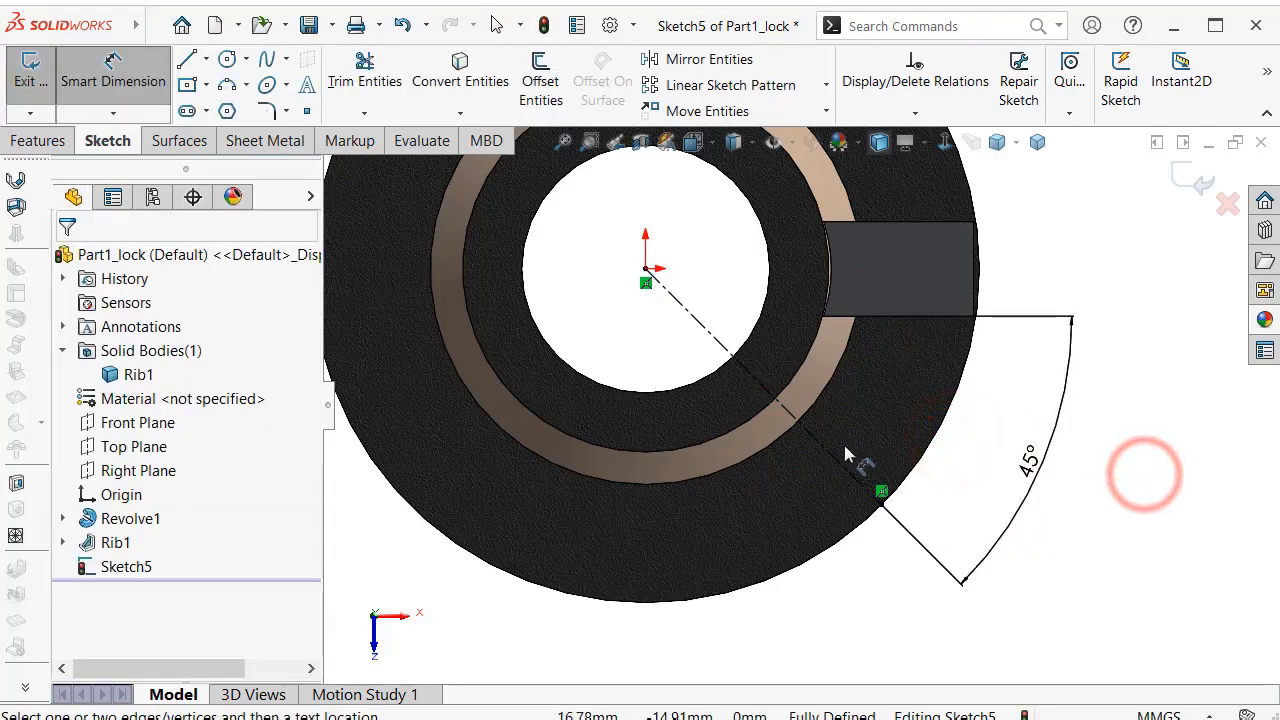
pyautogui.scroll(-1, 845, 455)
pyautogui.scroll(2, 845, 455)
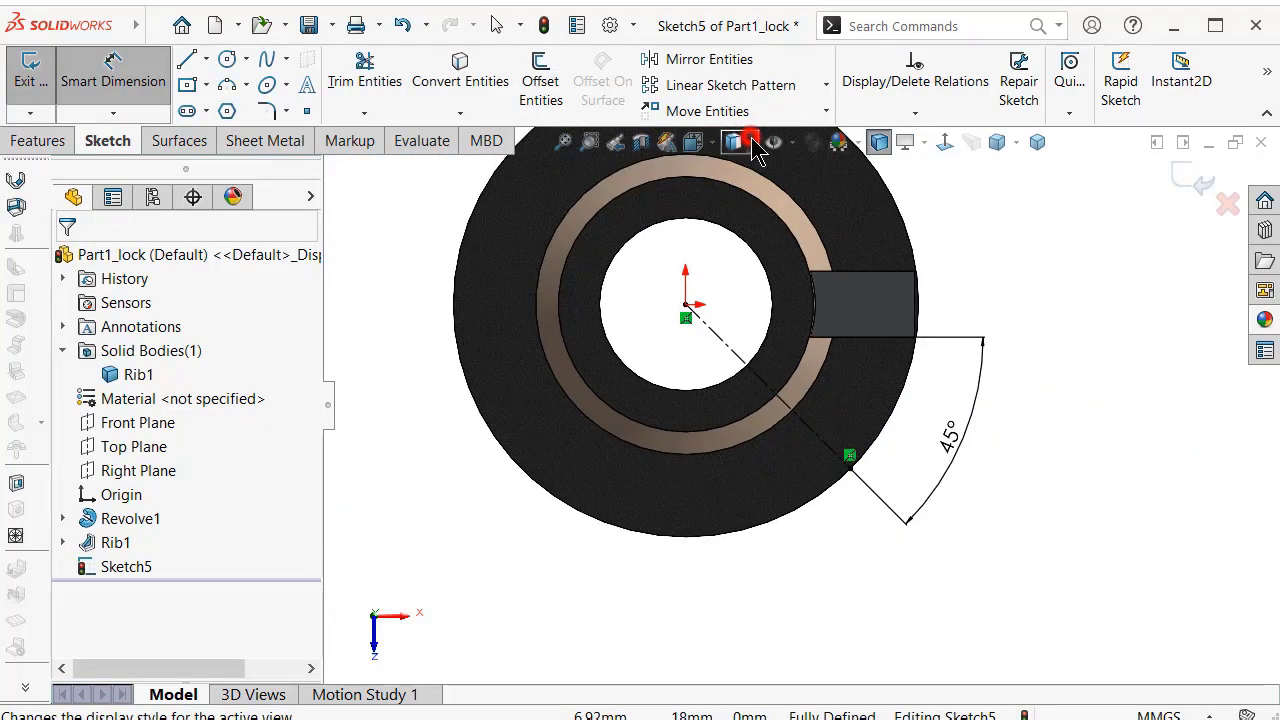
# Switch the display style to Hidden Lines Visible and zoom in.
pyautogui.click(753, 145)
pyautogui.click(736, 255)
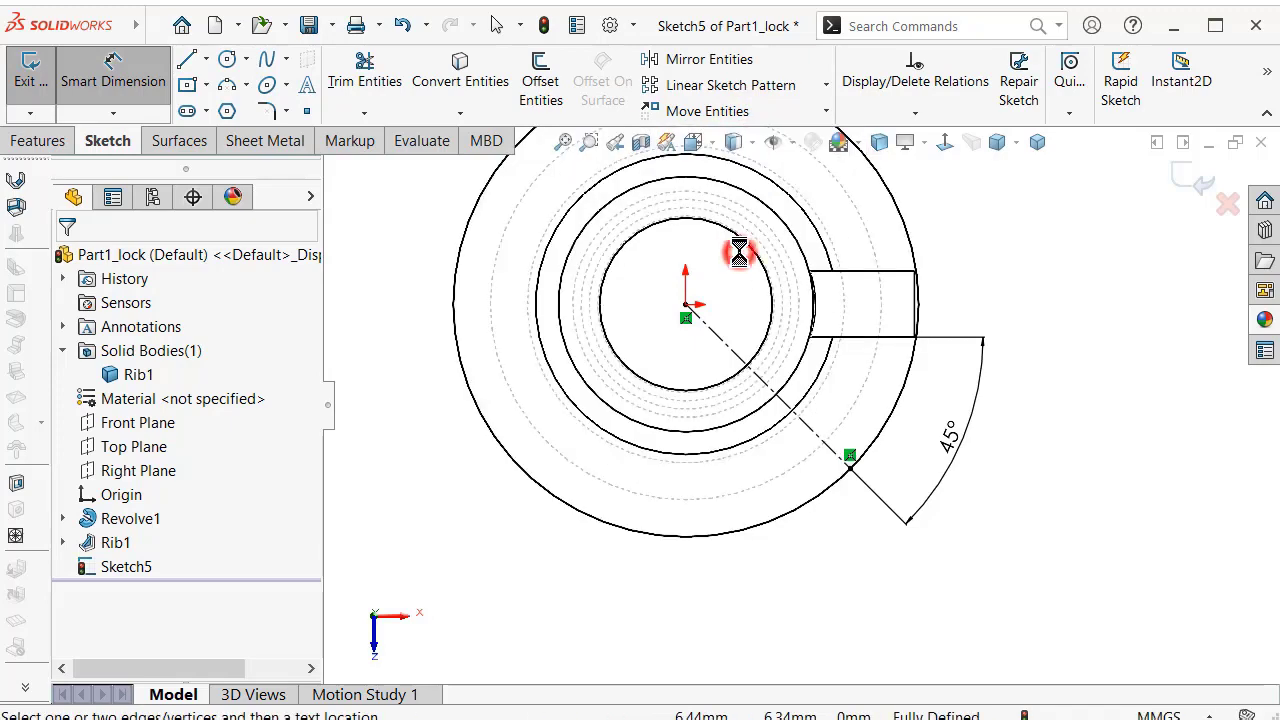
pyautogui.scroll(-2, 894, 409)
pyautogui.scroll(-1, 884, 407)
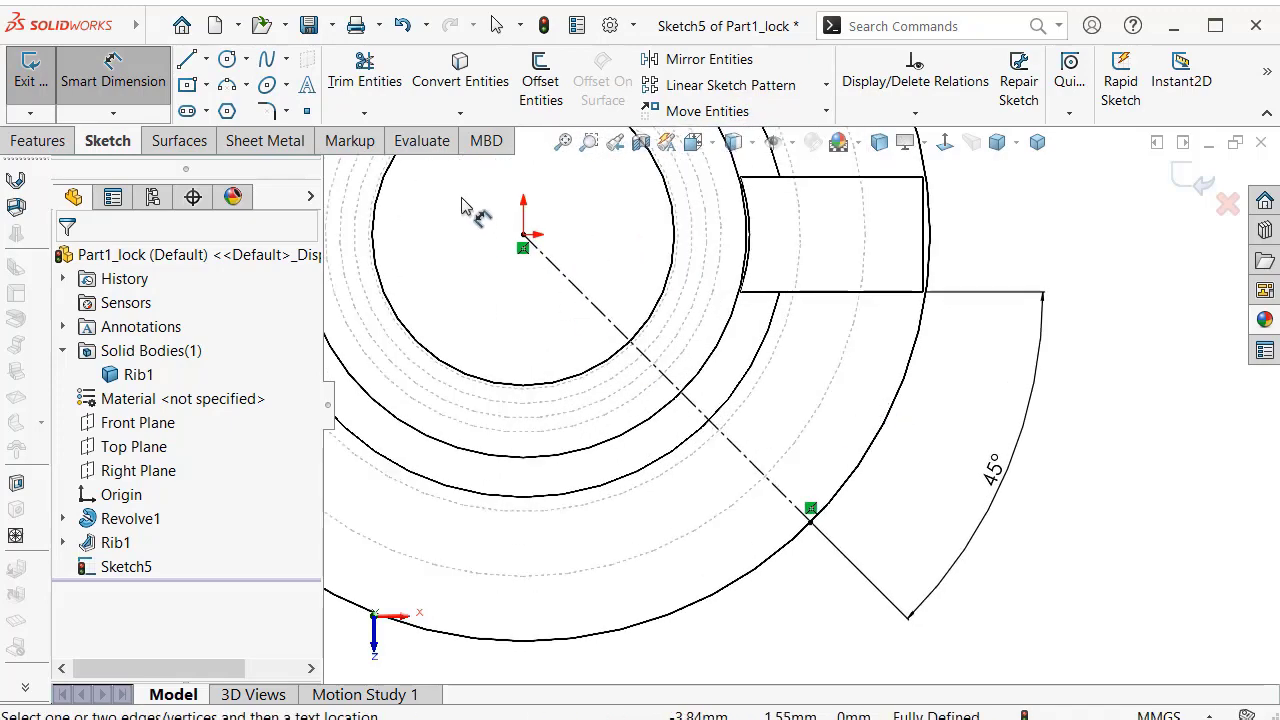
pyautogui.click(390, 166)
# Draw a small circle centred on the 45° centerline and place its diameter dimension (about 2.31 mm).
pyautogui.click(230, 62)
pyautogui.scroll(-2, 780, 530)
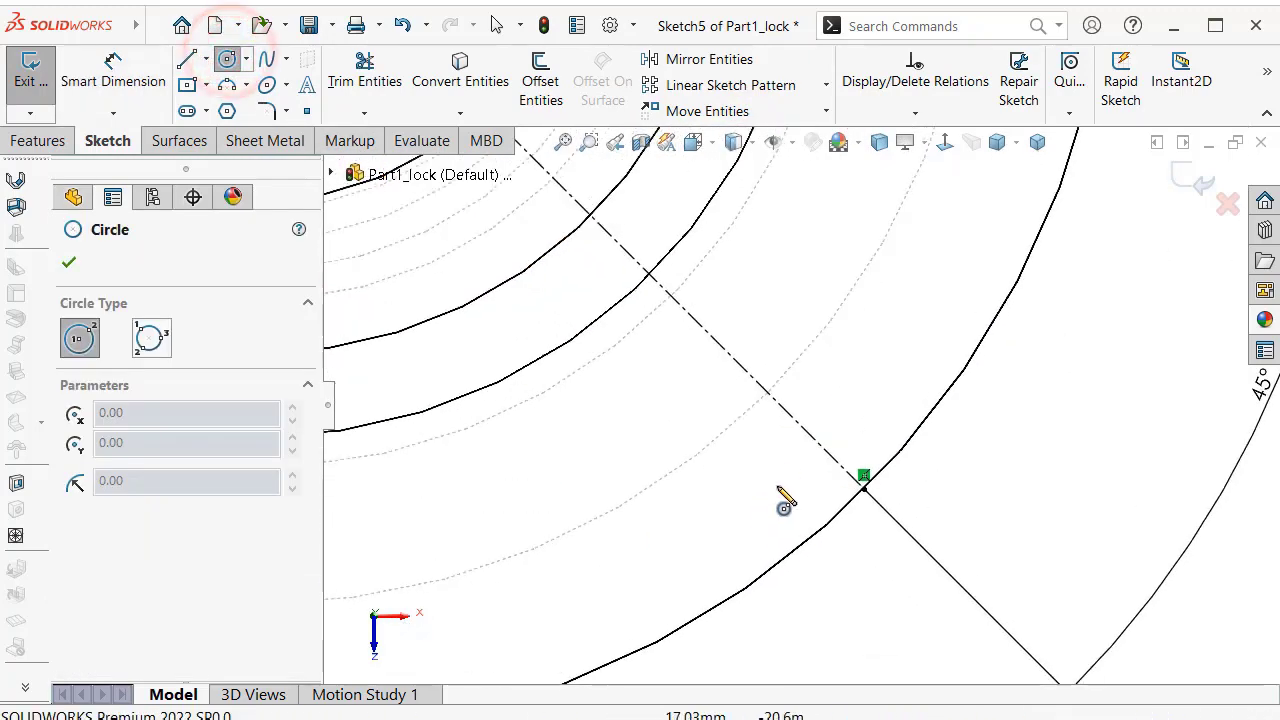
pyautogui.click(810, 435)
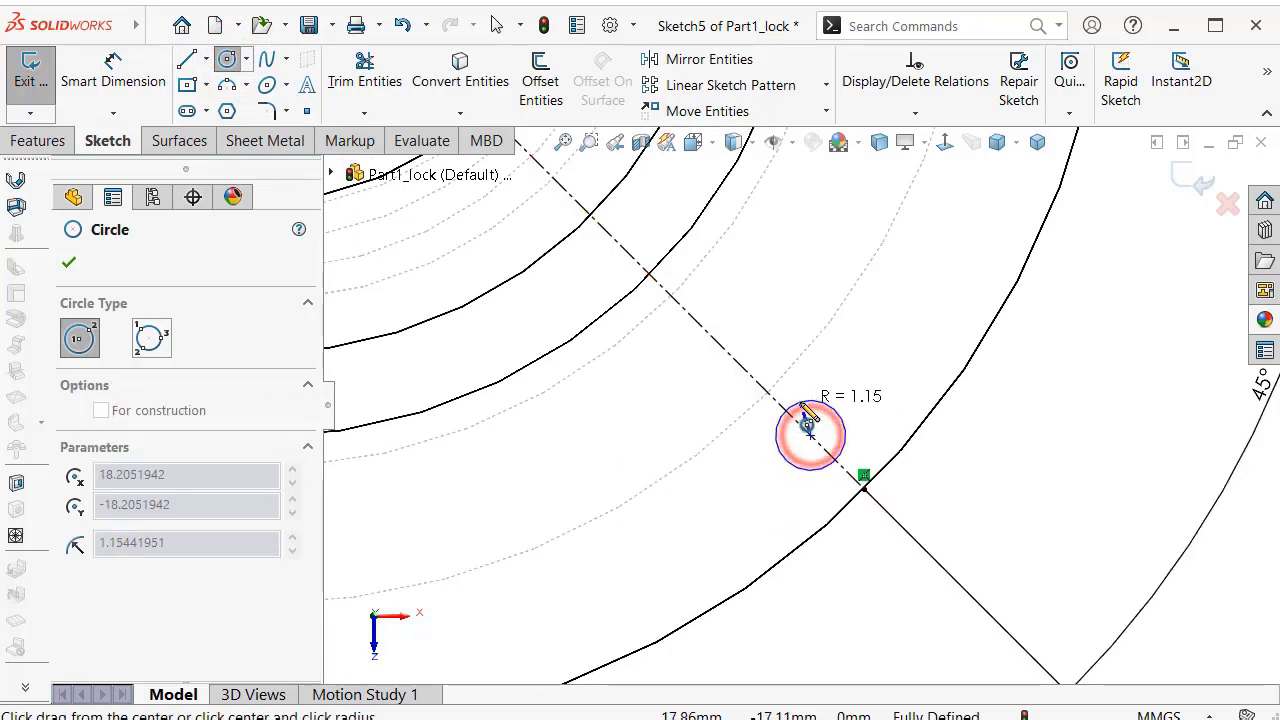
pyautogui.click(808, 400)
pyautogui.moveTo(1000, 487); pyautogui.dragTo(1010, 458, button='right')
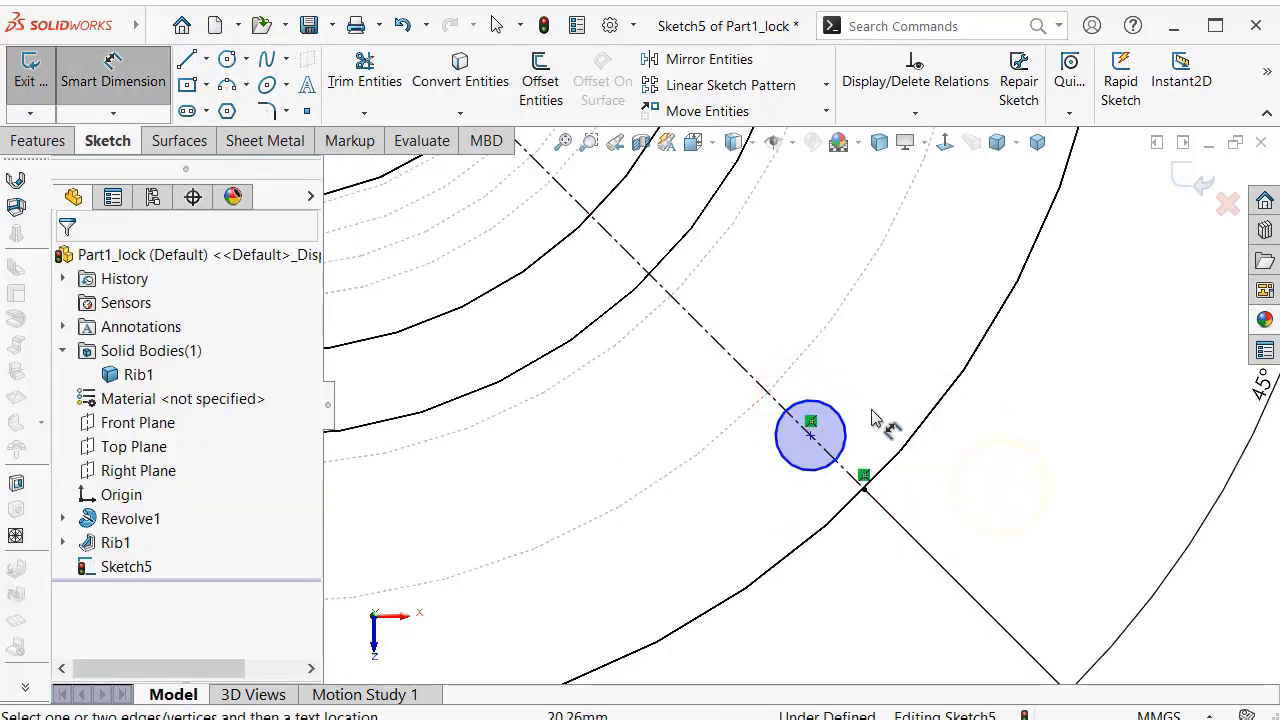
pyautogui.click(847, 432)
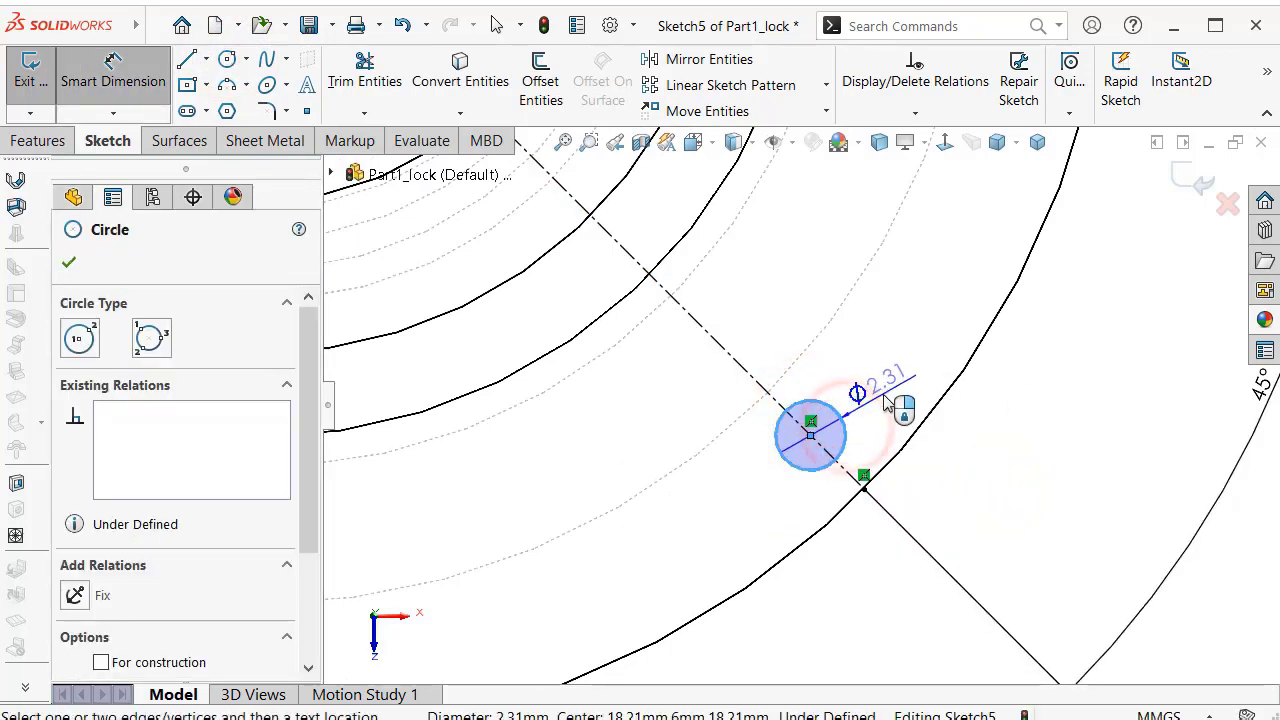
pyautogui.click(882, 396)
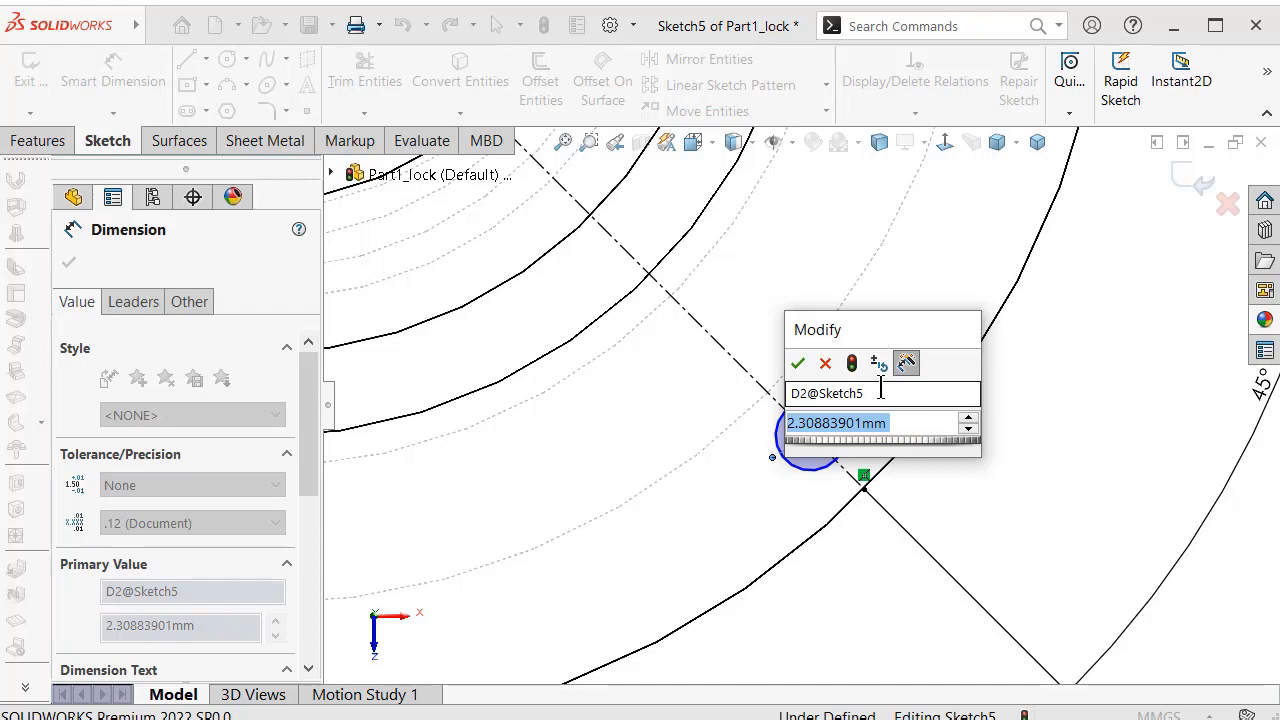
# Dimension the small circle at Ø2.5 mm and make it tangent to the outer arc.
pyautogui.write('2.5')
pyautogui.press('Return')
pyautogui.click(868, 290)
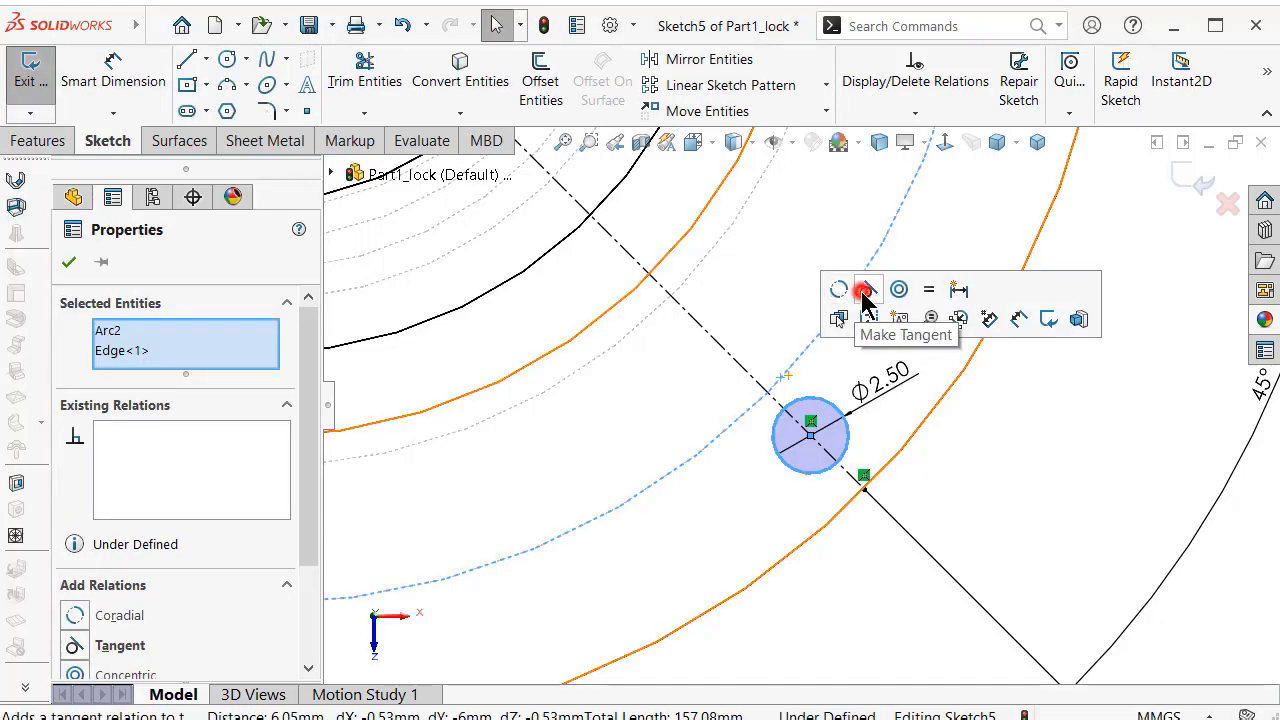
pyautogui.click(1058, 470)
# Convert the Ø2.5 circle to construction geometry and exit Sketch5.
pyautogui.scroll(3, 1027, 447)
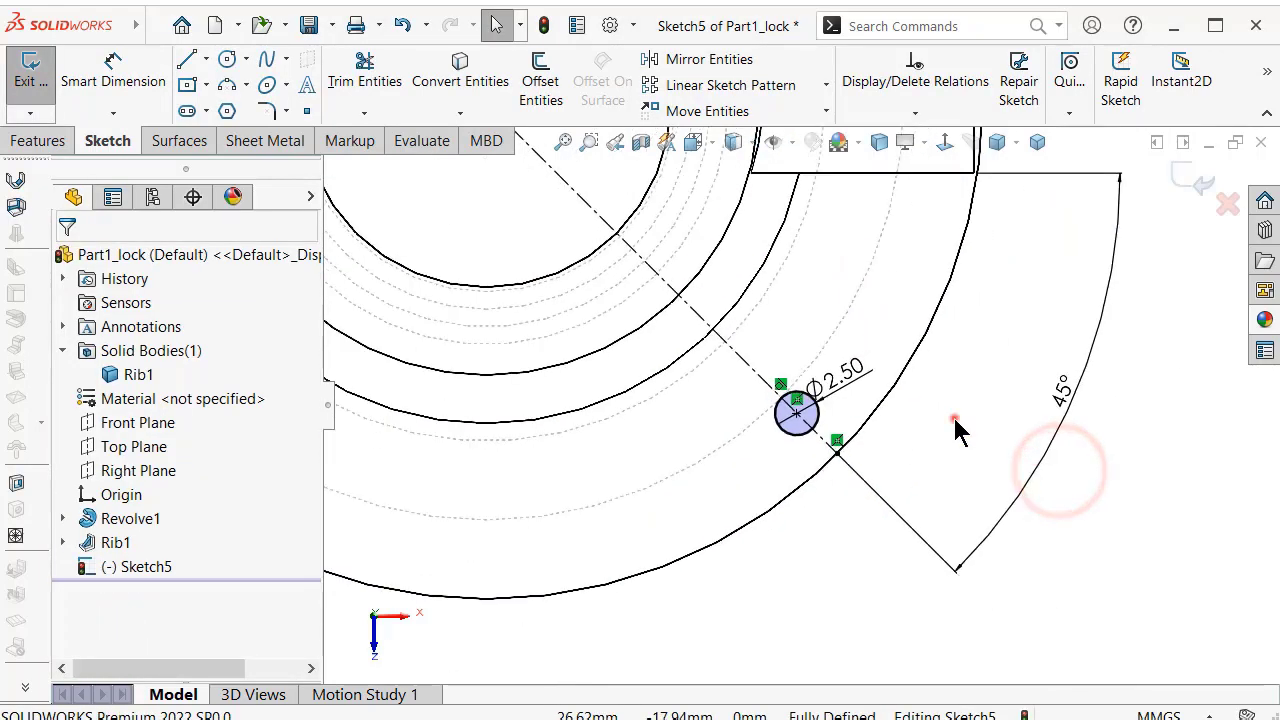
pyautogui.click(951, 420)
pyautogui.click(815, 423)
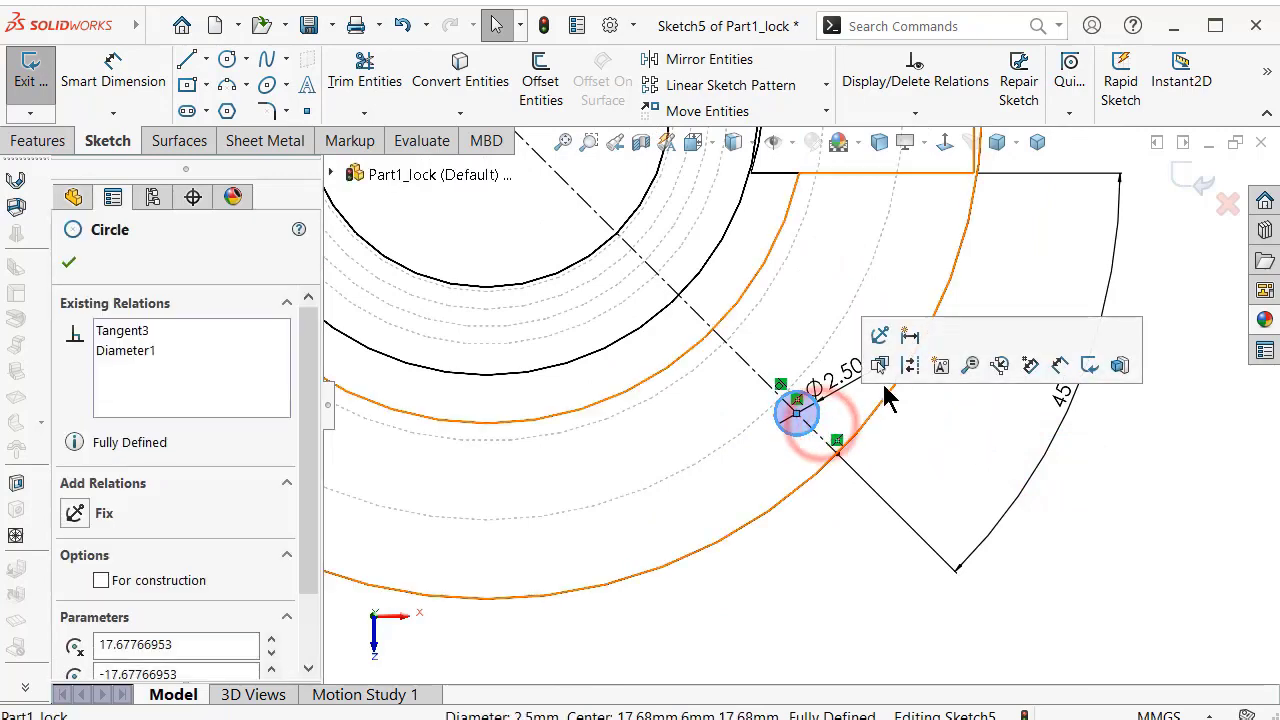
pyautogui.click(908, 365)
pyautogui.click(958, 422)
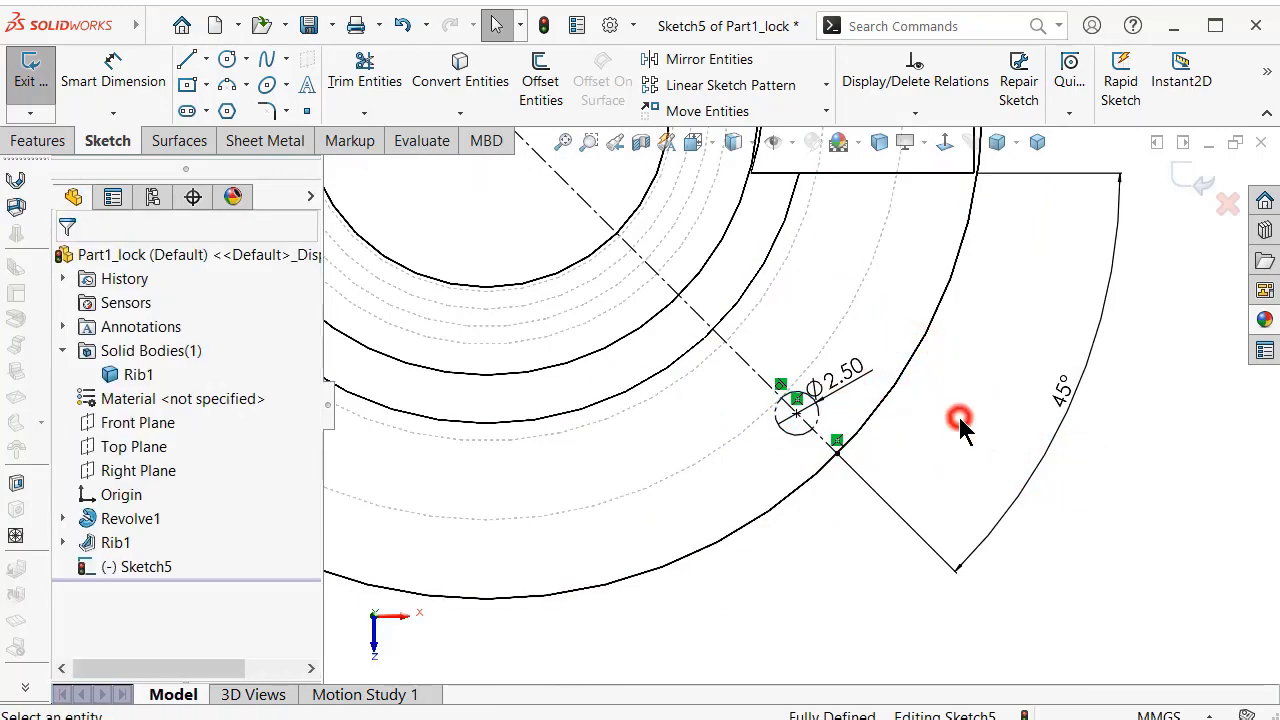
pyautogui.press('z')
pyautogui.click(1177, 178)
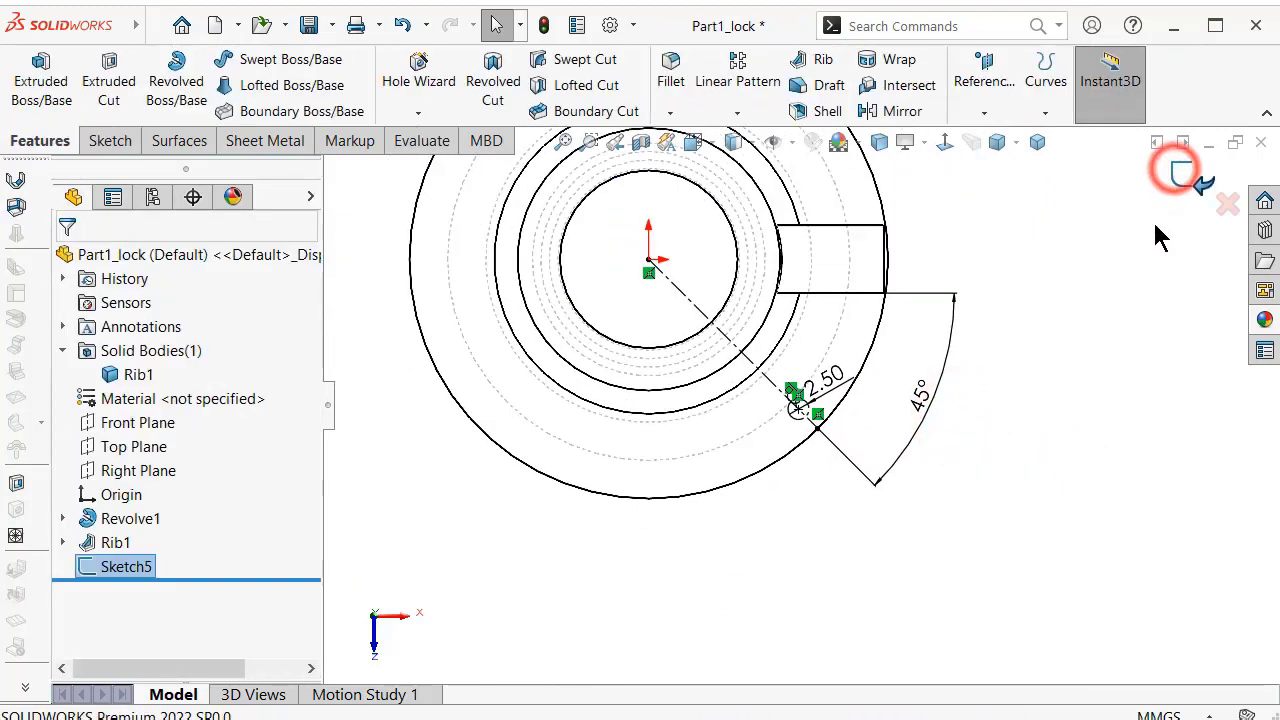
pyautogui.click(1117, 300)
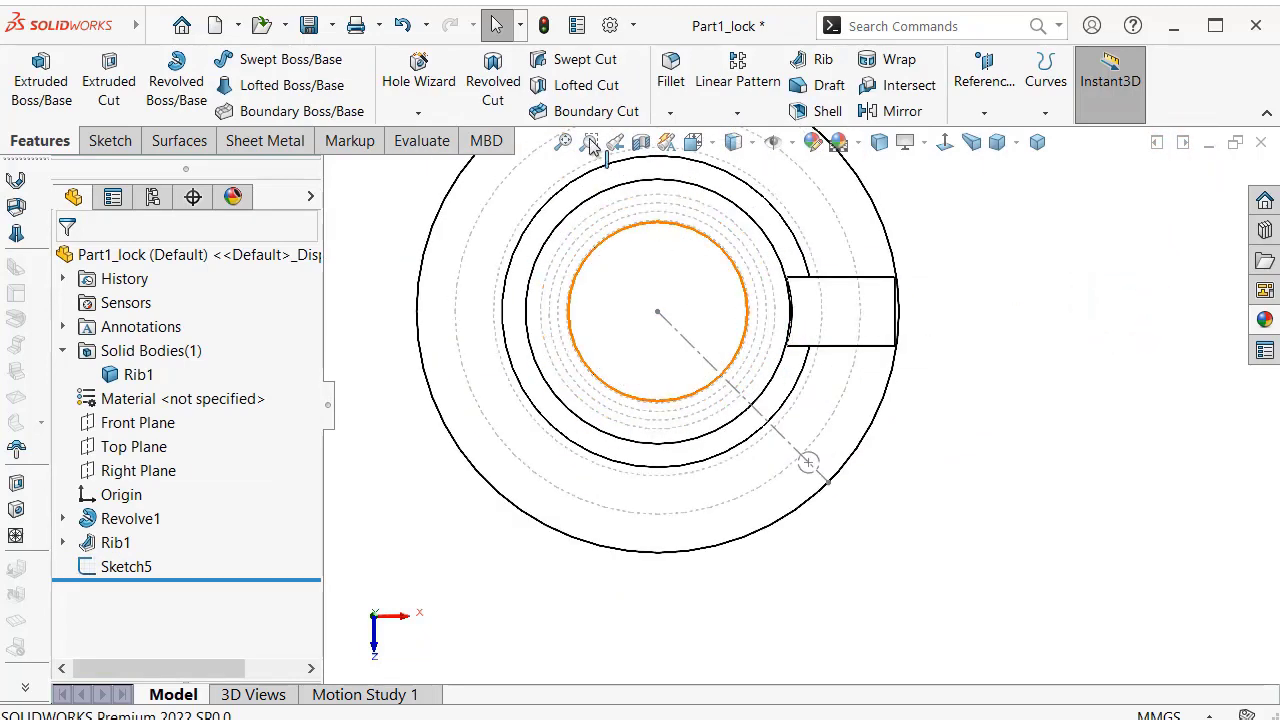
# Start a Hole Wizard ISO Screw Clearances hole, initially sized M2.5.
pyautogui.click(418, 80)
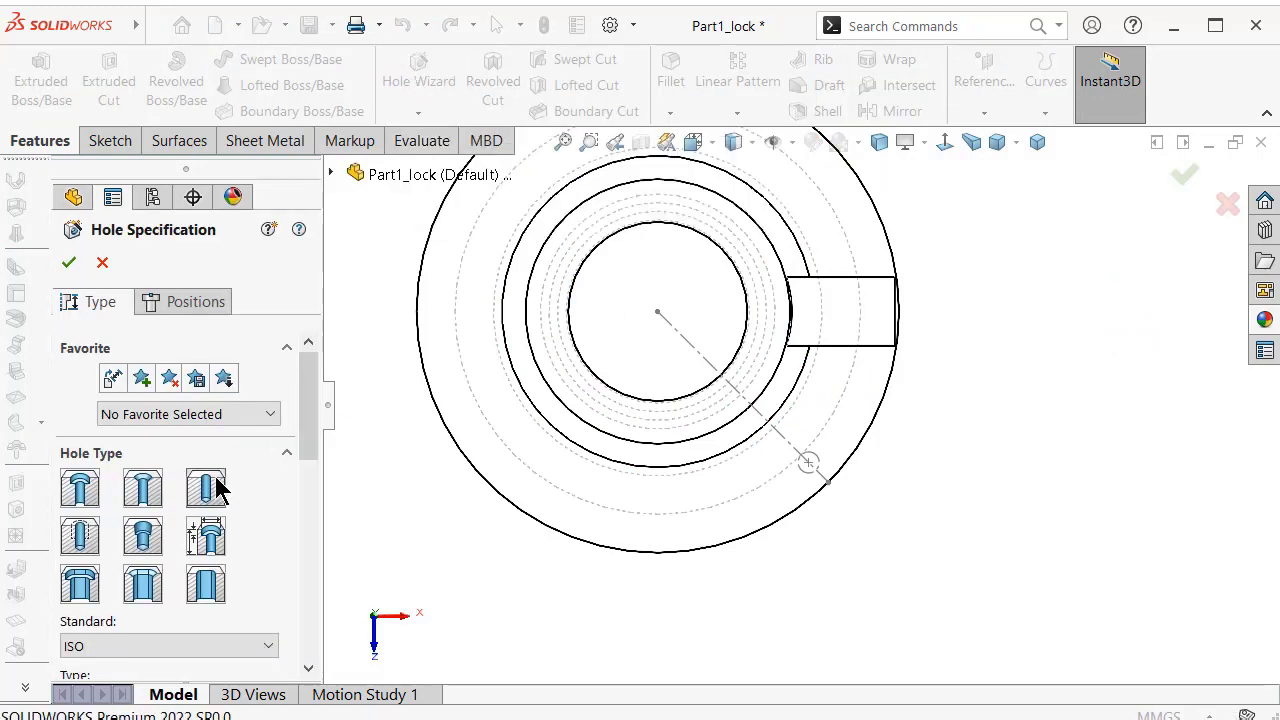
pyautogui.moveTo(308, 425); pyautogui.dragTo(309, 498)
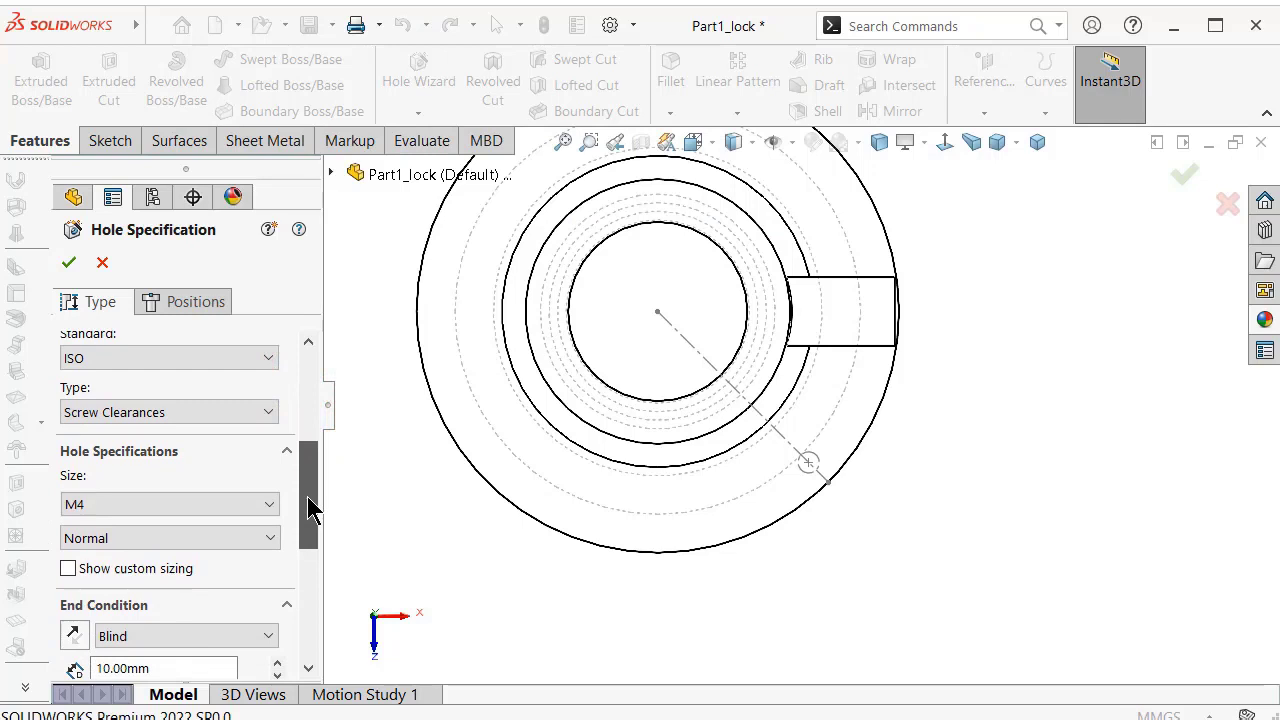
pyautogui.click(272, 412)
pyautogui.click(272, 412)
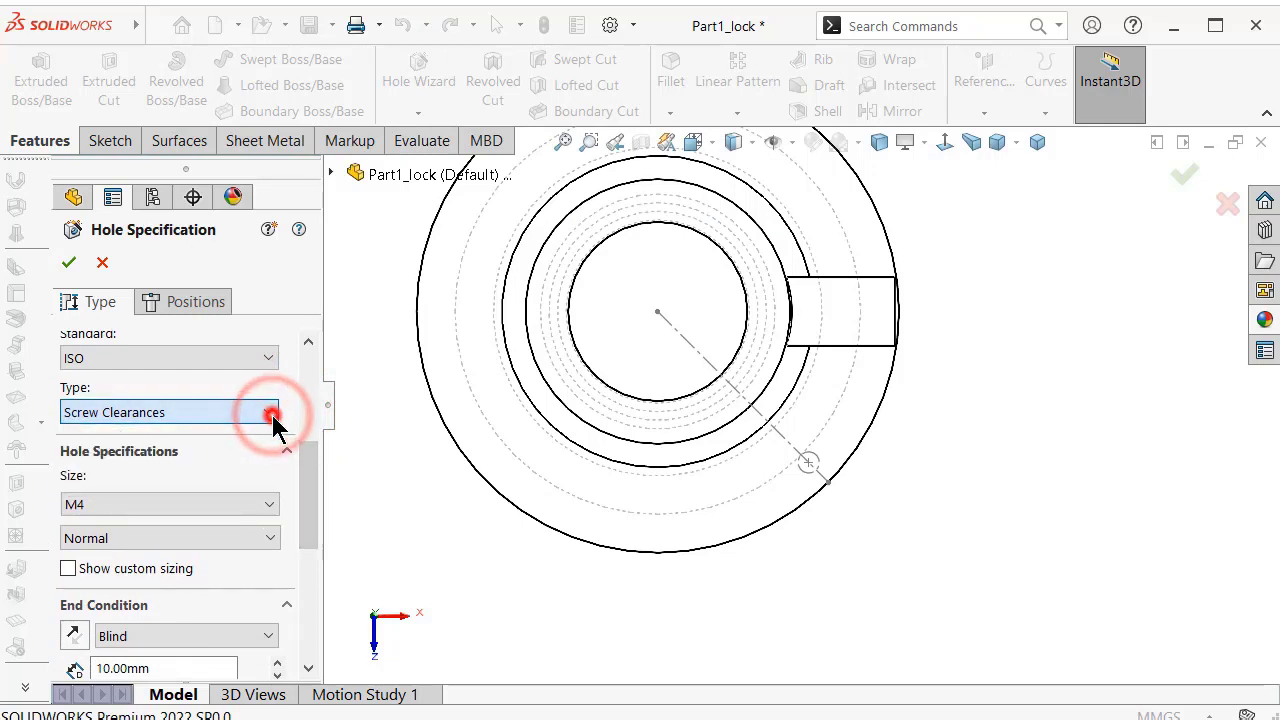
pyautogui.click(240, 505)
pyautogui.moveTo(267, 598); pyautogui.dragTo(283, 570)
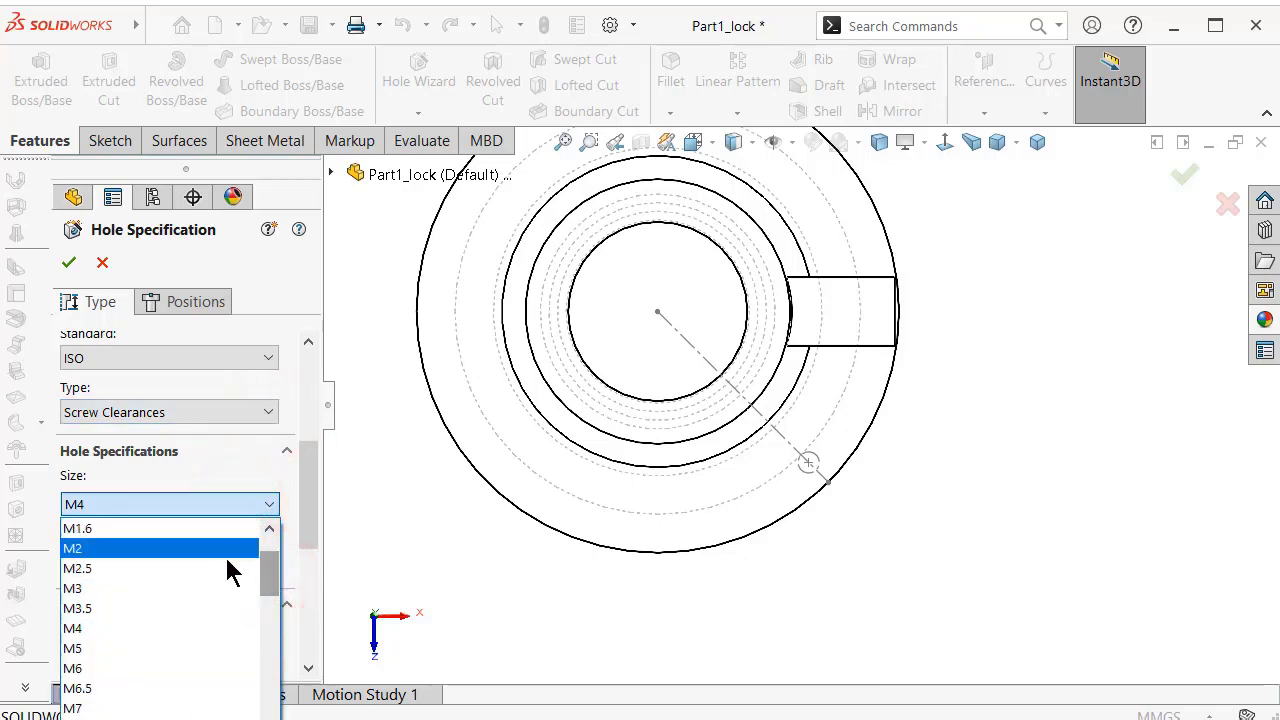
pyautogui.click(228, 568)
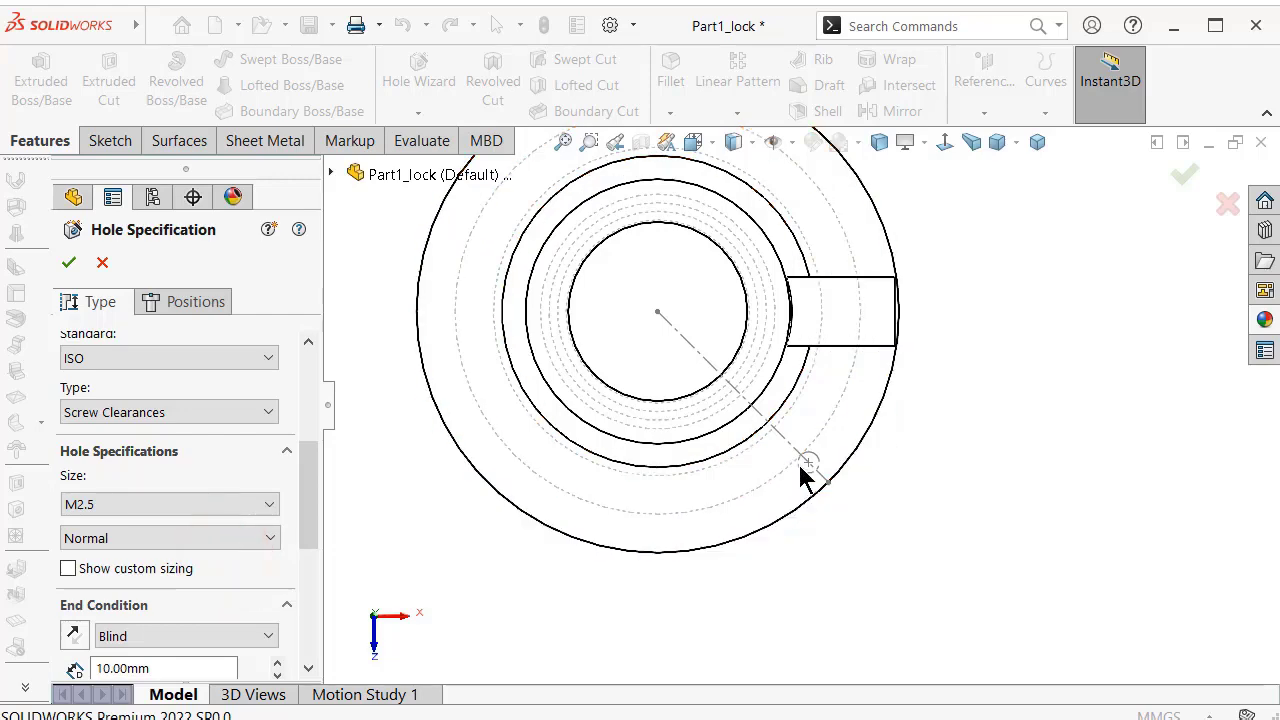
# Position the hole on the flange face at the construction circle's centre.
pyautogui.click(214, 312)
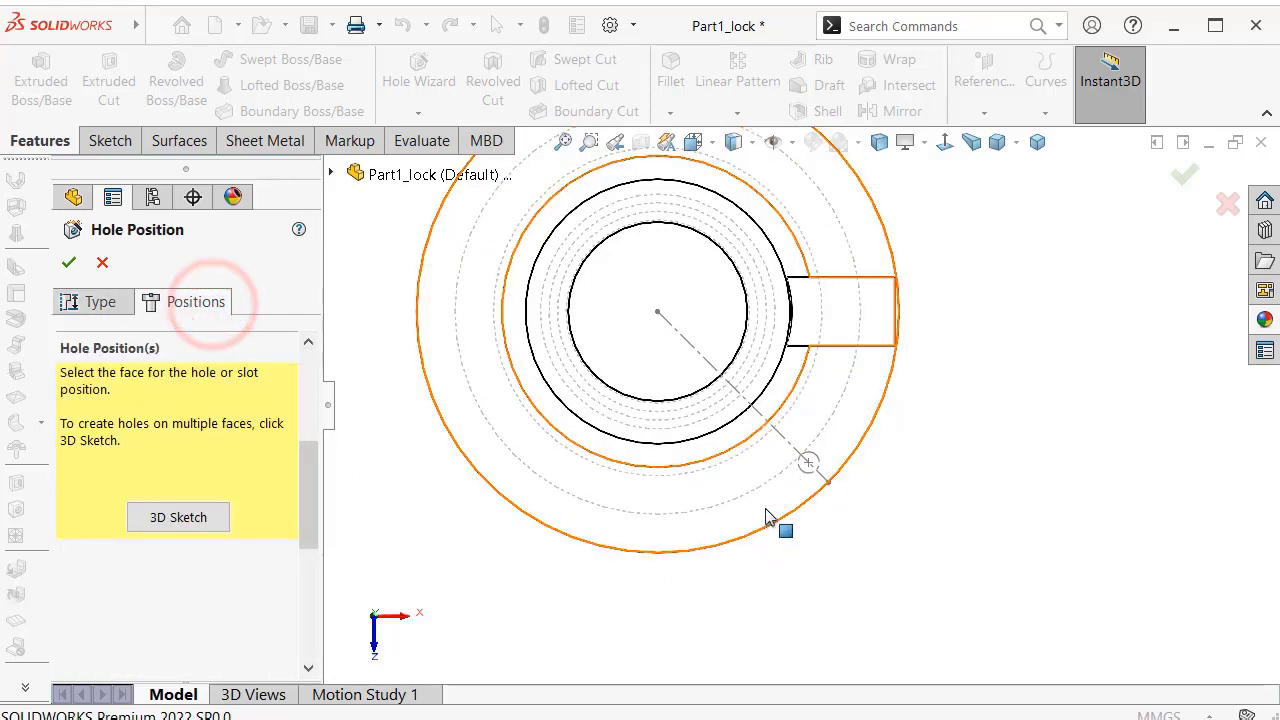
pyautogui.click(767, 516)
pyautogui.scroll(-5, 955, 554)
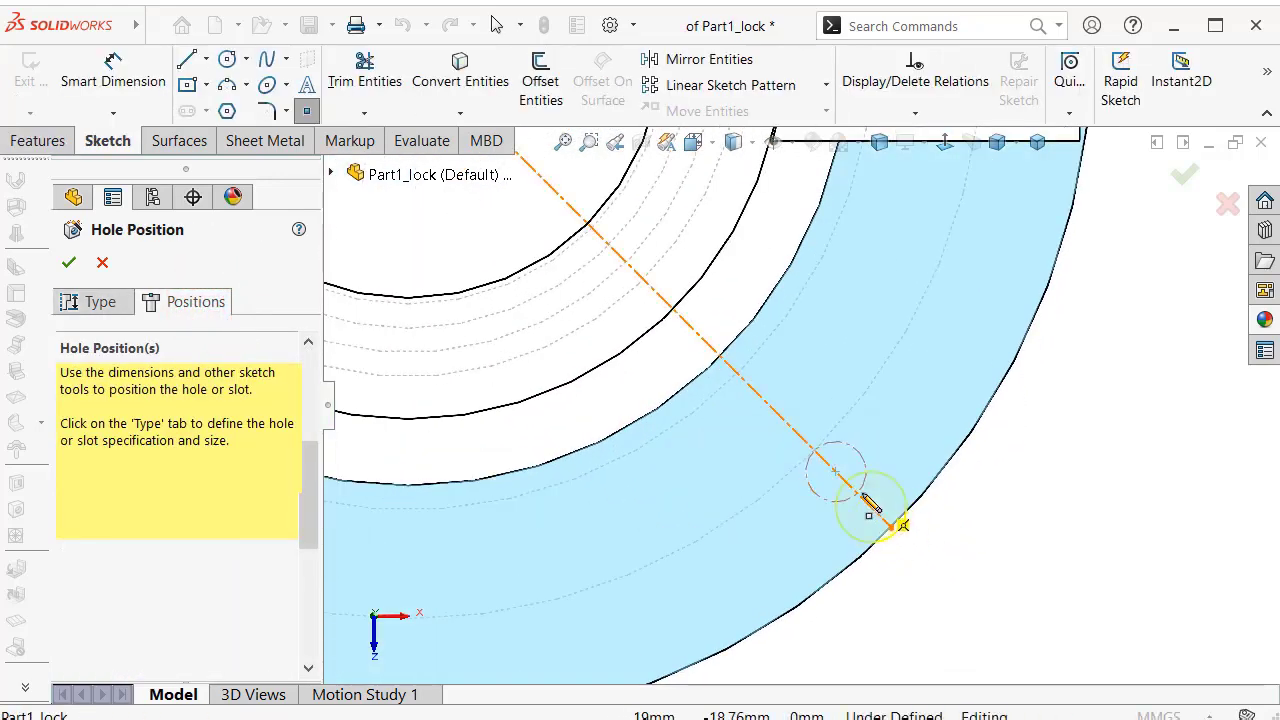
pyautogui.click(836, 472)
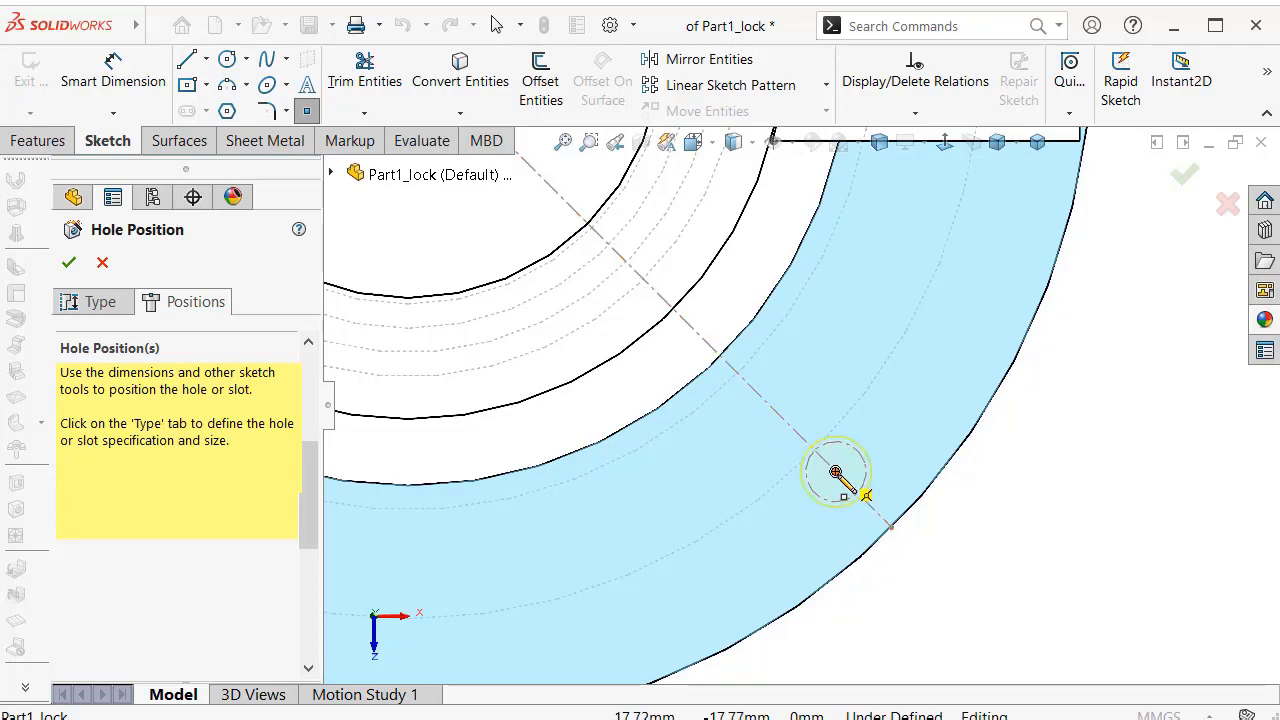
pyautogui.click(836, 472)
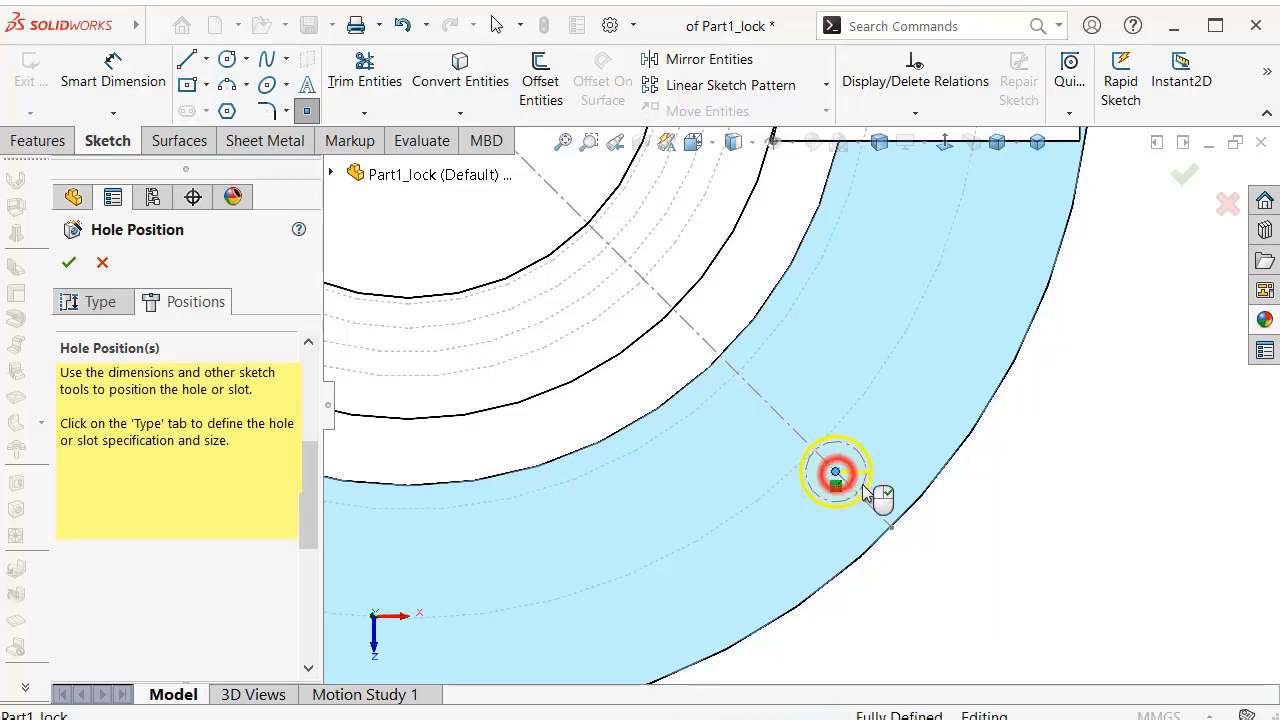
pyautogui.scroll(1, 850, 470)
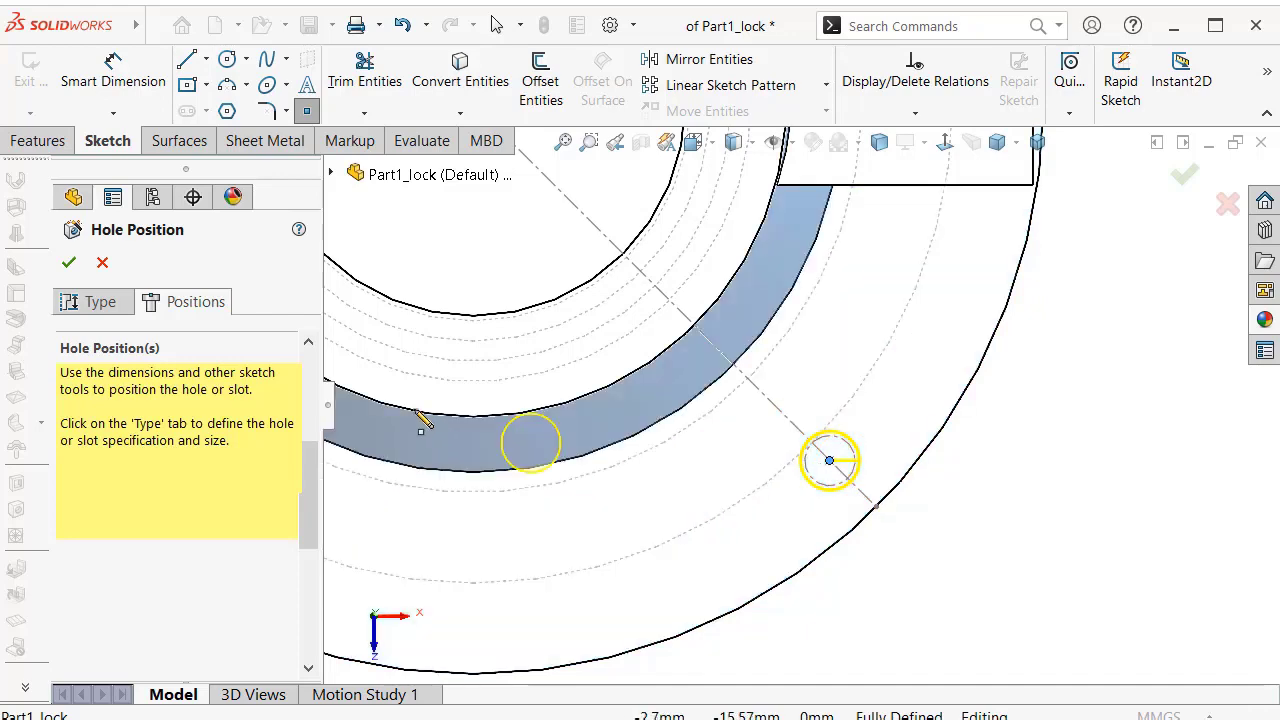
# Change the hole size to M2 and create the clearance hole.
pyautogui.click(68, 262)
pyautogui.moveTo(306, 400); pyautogui.dragTo(314, 451)
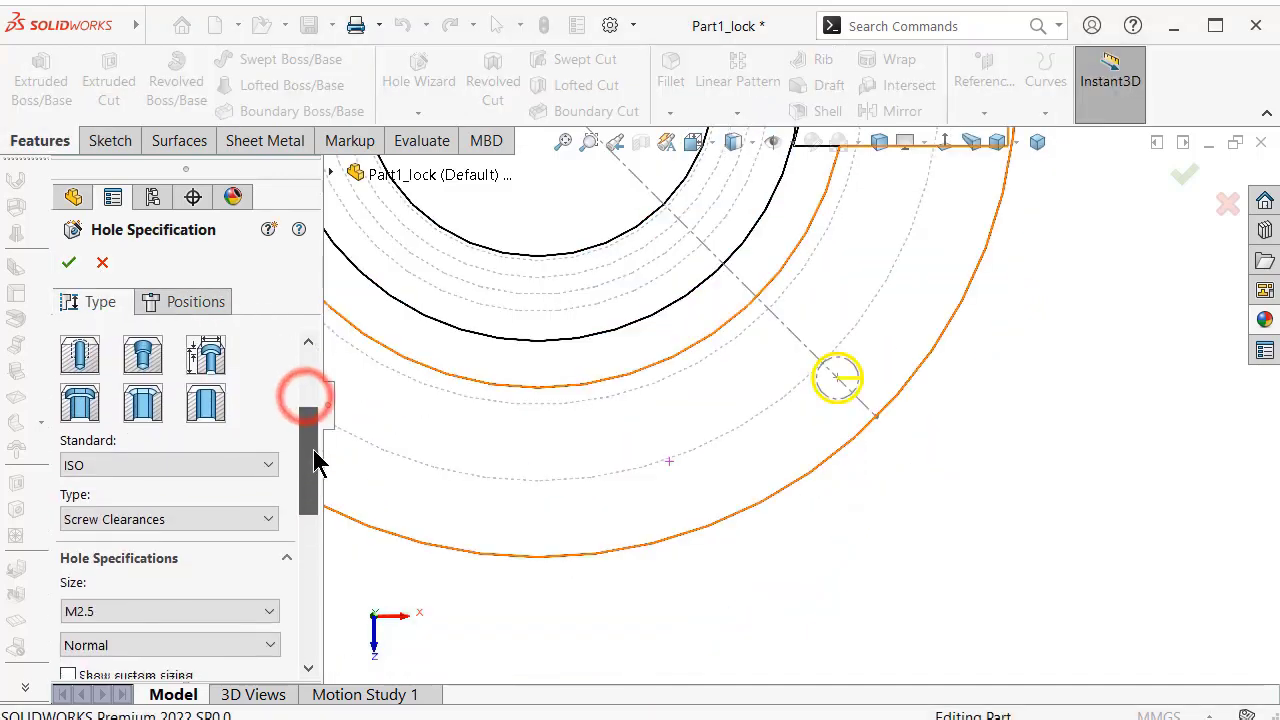
pyautogui.click(200, 617)
pyautogui.click(269, 632)
pyautogui.click(269, 632)
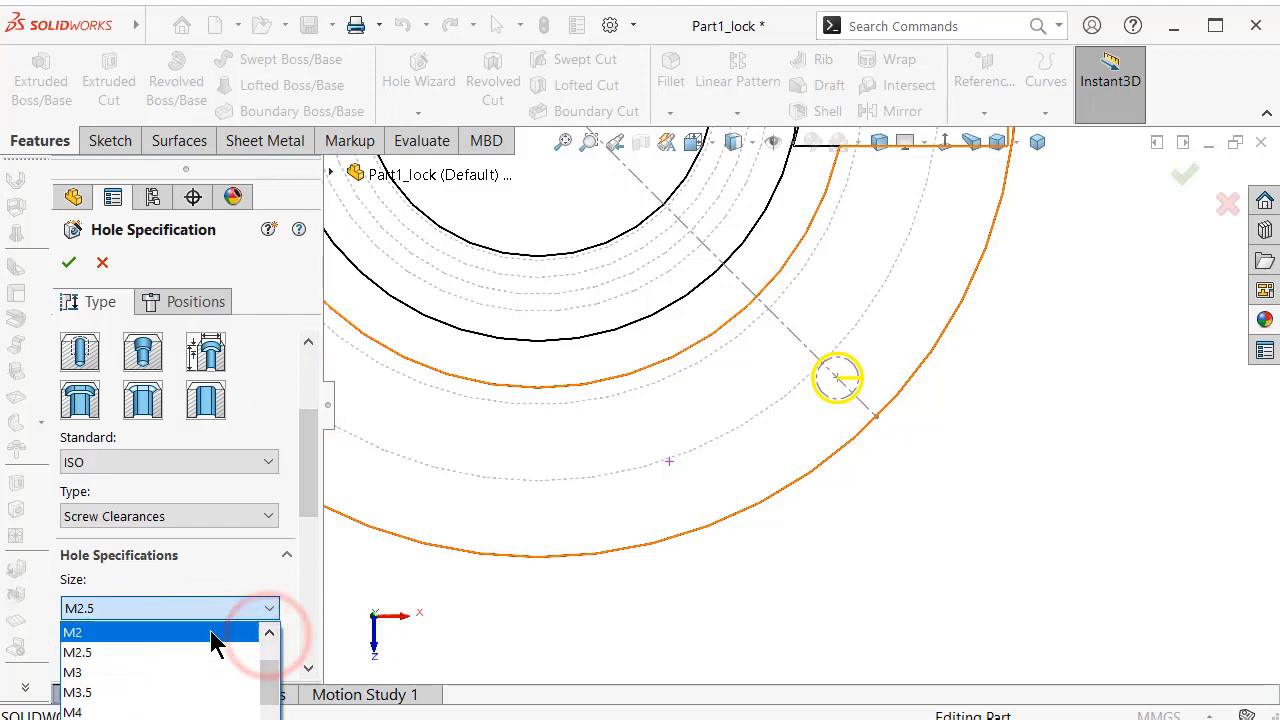
pyautogui.click(210, 632)
pyautogui.scroll(-2, 798, 360)
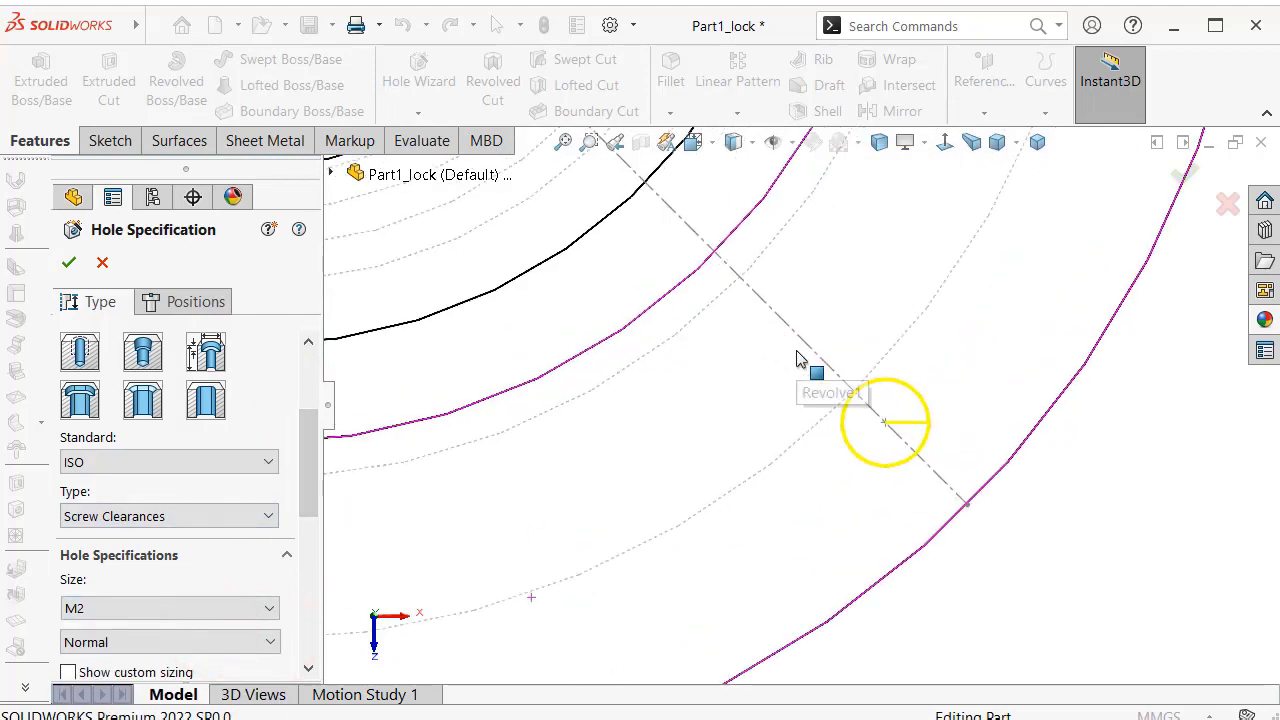
pyautogui.scroll(1, 925, 430)
pyautogui.moveTo(311, 495); pyautogui.dragTo(320, 598)
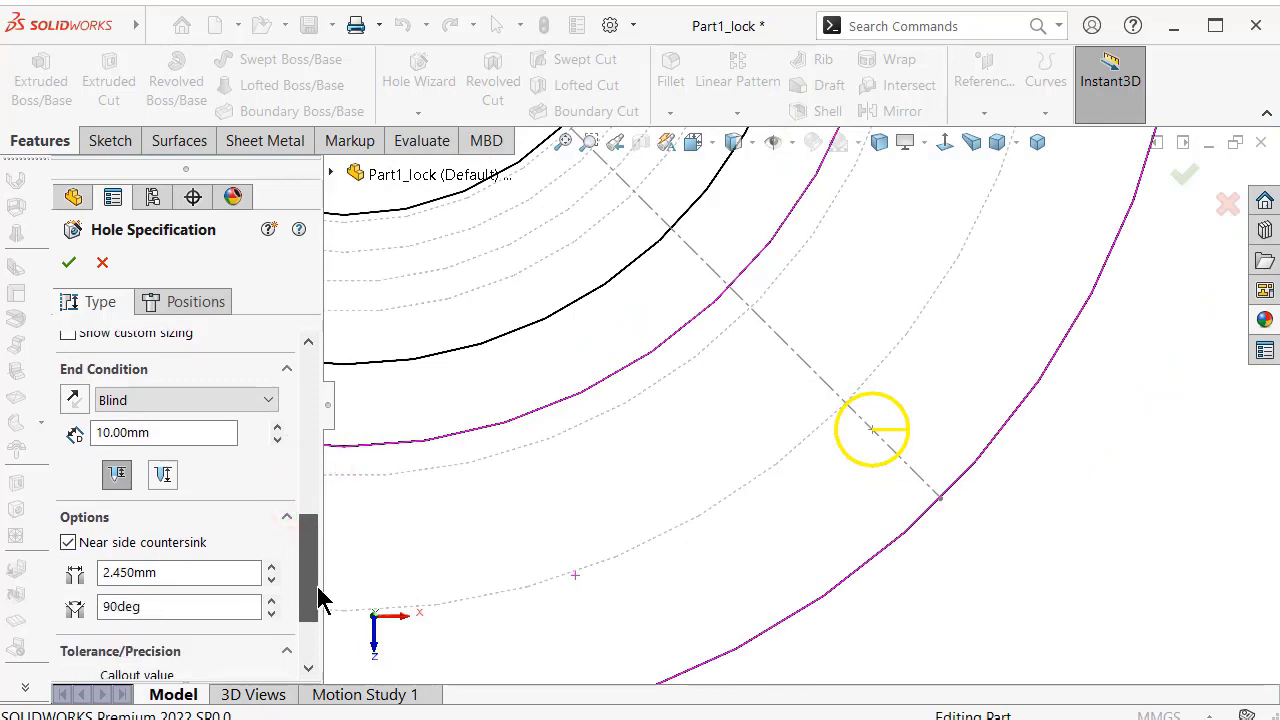
pyautogui.moveTo(320, 600)
pyautogui.mouseDown()
pyautogui.moveTo(318, 561)
pyautogui.moveTo(333, 548)
pyautogui.mouseUp()
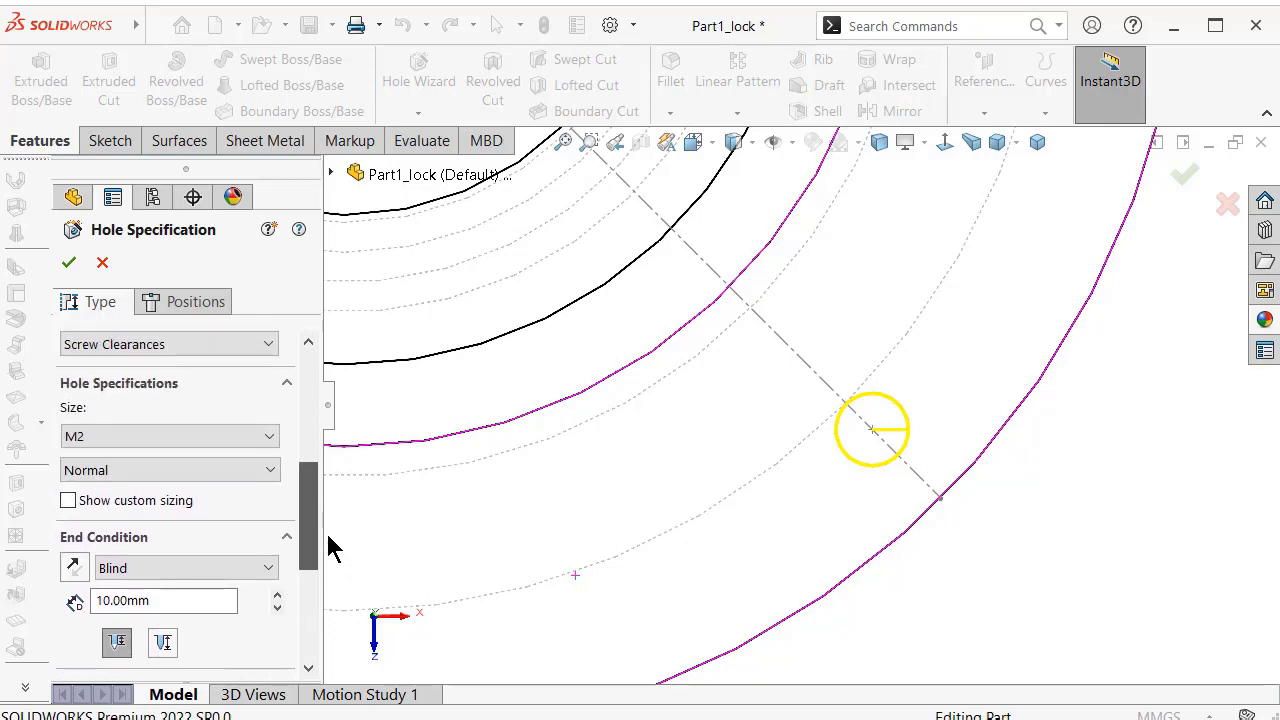
pyautogui.moveTo(333, 548); pyautogui.dragTo(333, 637)
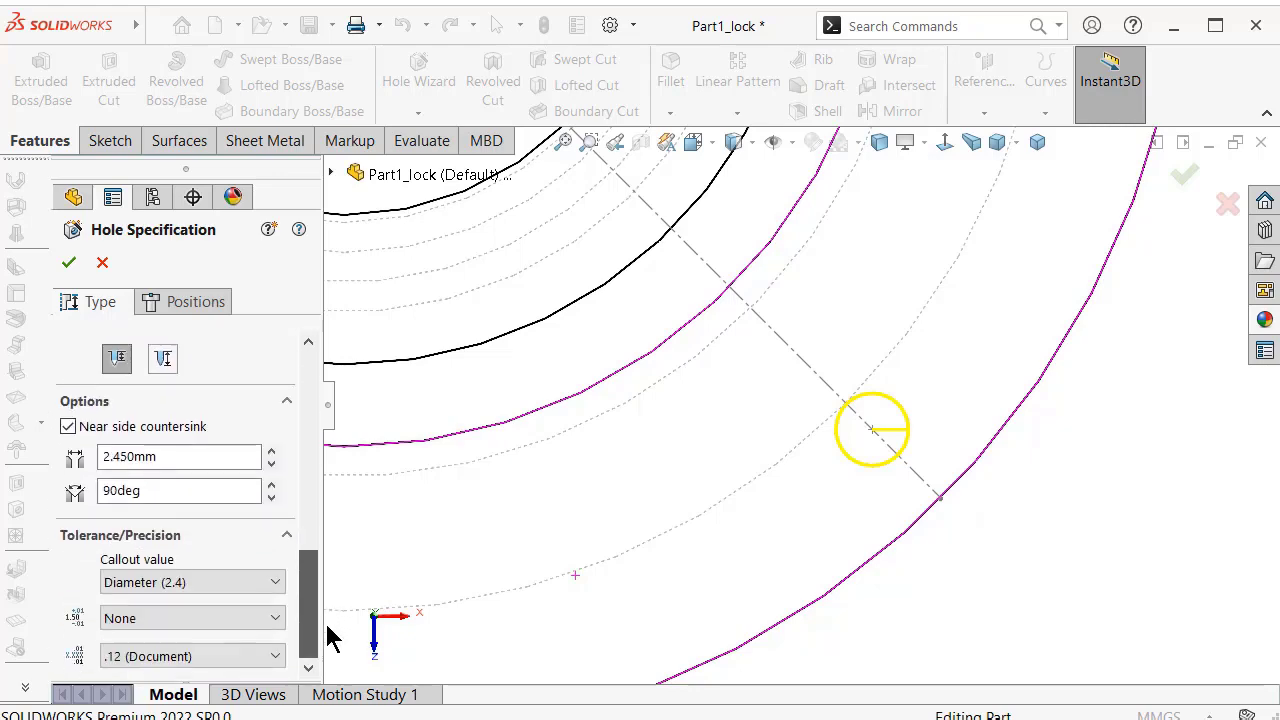
pyautogui.click(70, 263)
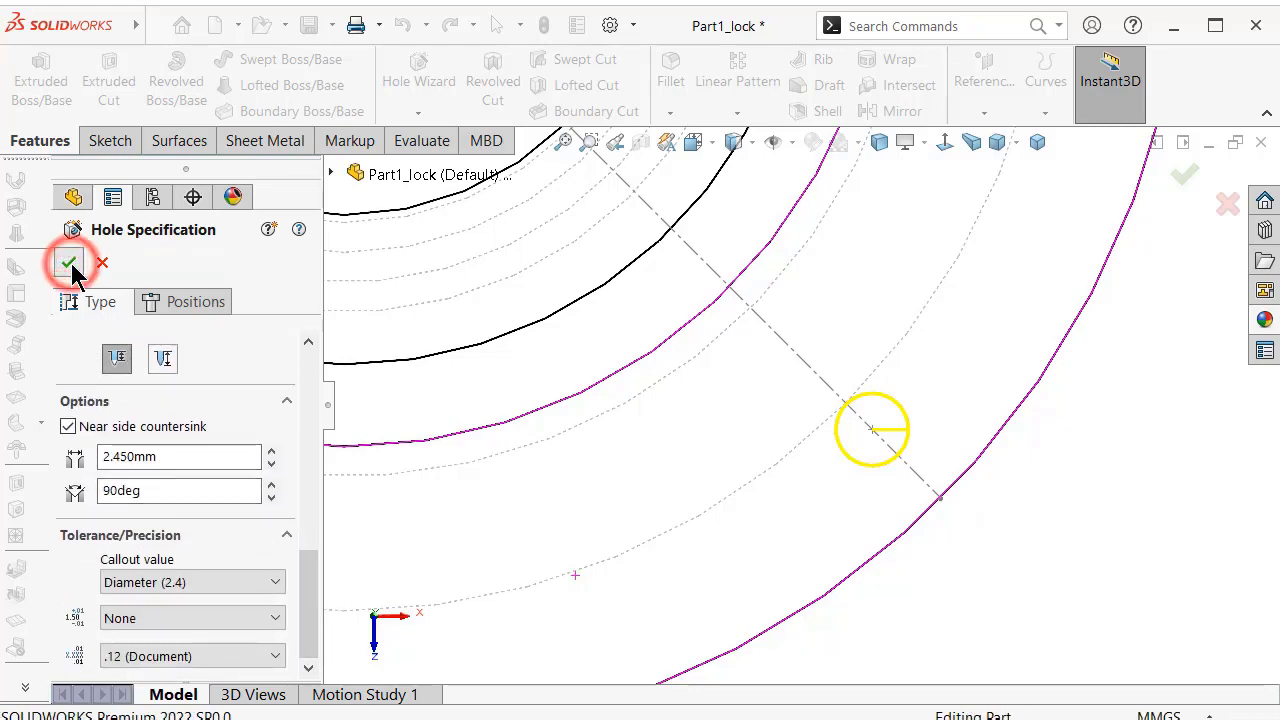
# Tilt the part into a 3D view and switch the display to Shaded with Edges.
pyautogui.click(999, 520)
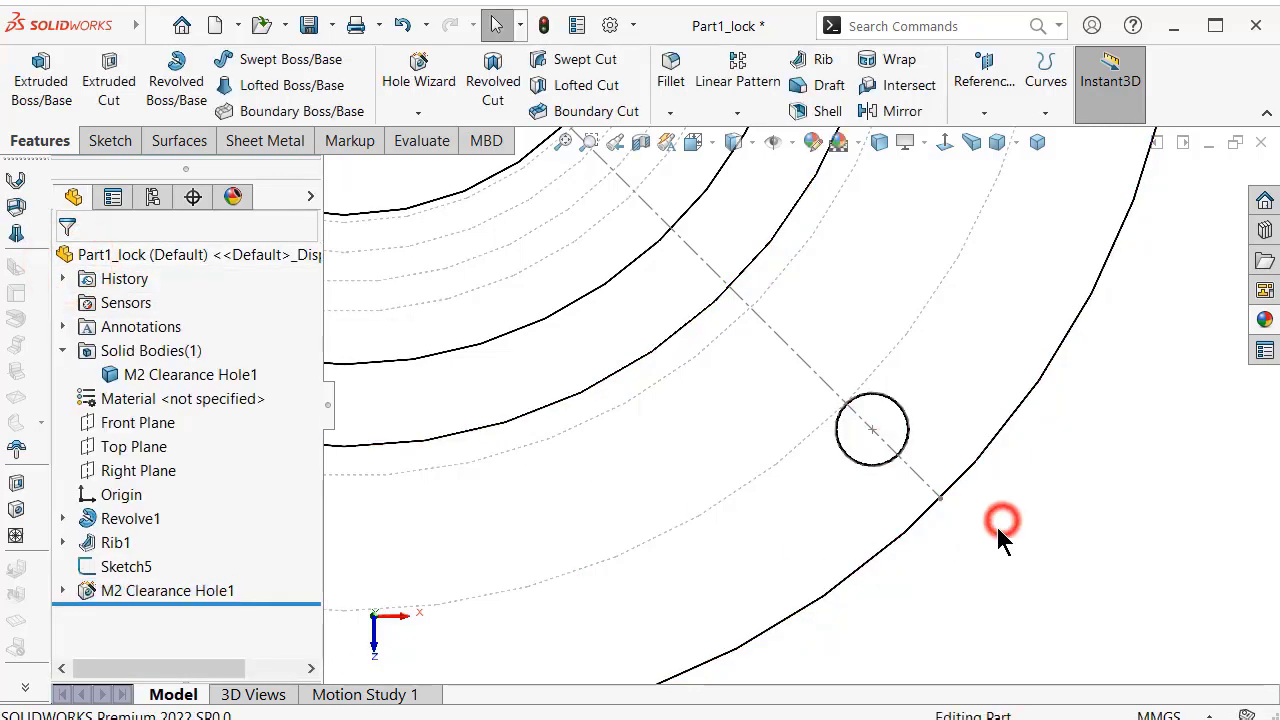
pyautogui.scroll(3, 975, 538)
pyautogui.moveTo(951, 543); pyautogui.dragTo(795, 163, button='middle')
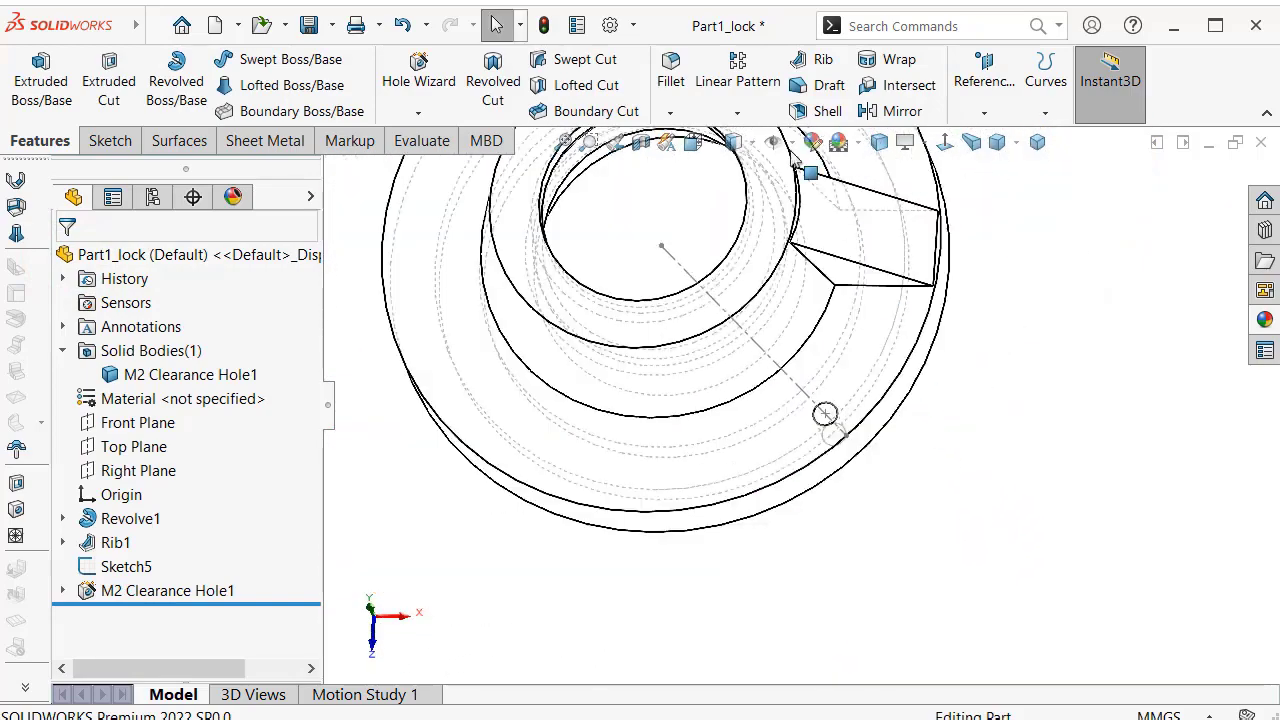
pyautogui.click(858, 142)
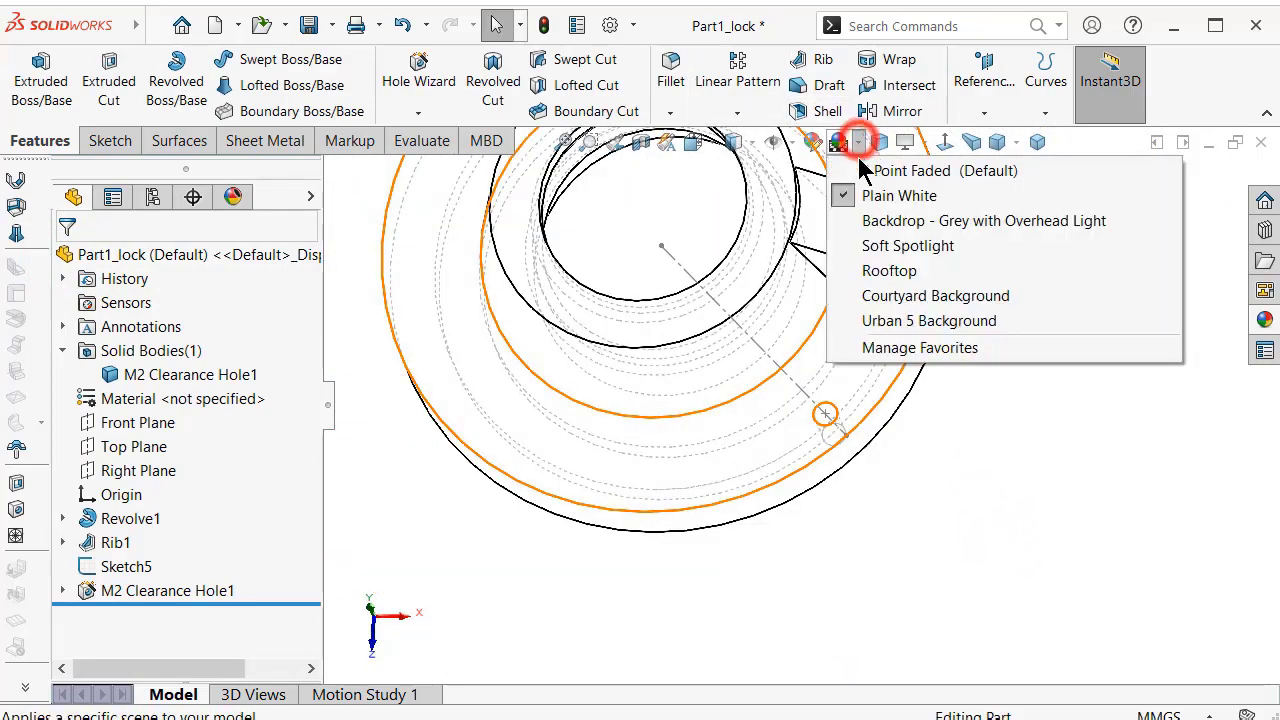
pyautogui.click(735, 142)
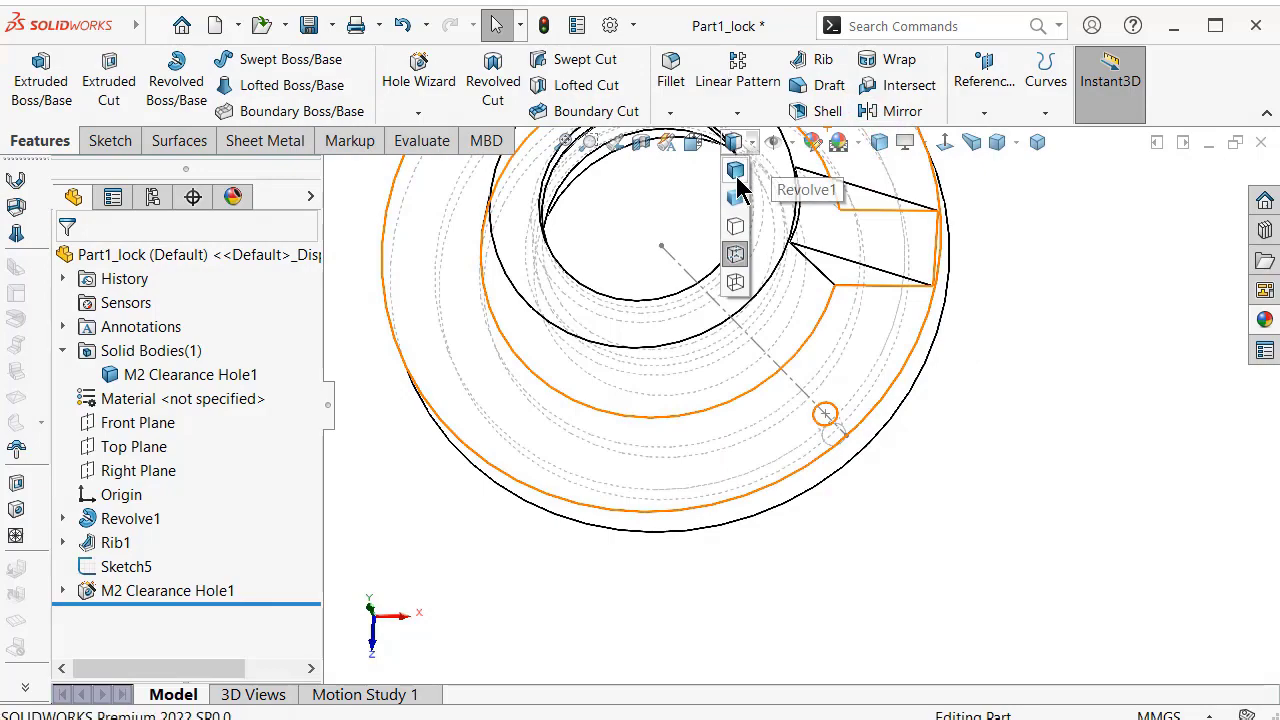
pyautogui.click(735, 172)
pyautogui.moveTo(986, 446)
pyautogui.mouseDown(button='middle')
pyautogui.moveTo(871, 541)
pyautogui.moveTo(746, 586)
pyautogui.moveTo(662, 682)
pyautogui.moveTo(837, 586)
pyautogui.moveTo(964, 321)
pyautogui.moveTo(905, 336)
pyautogui.mouseUp(button='middle')
# Hide the Sketch5 line from a near-top view and show the pattern-type list.
pyautogui.scroll(5, 900, 328)
pyautogui.scroll(2, 897, 321)
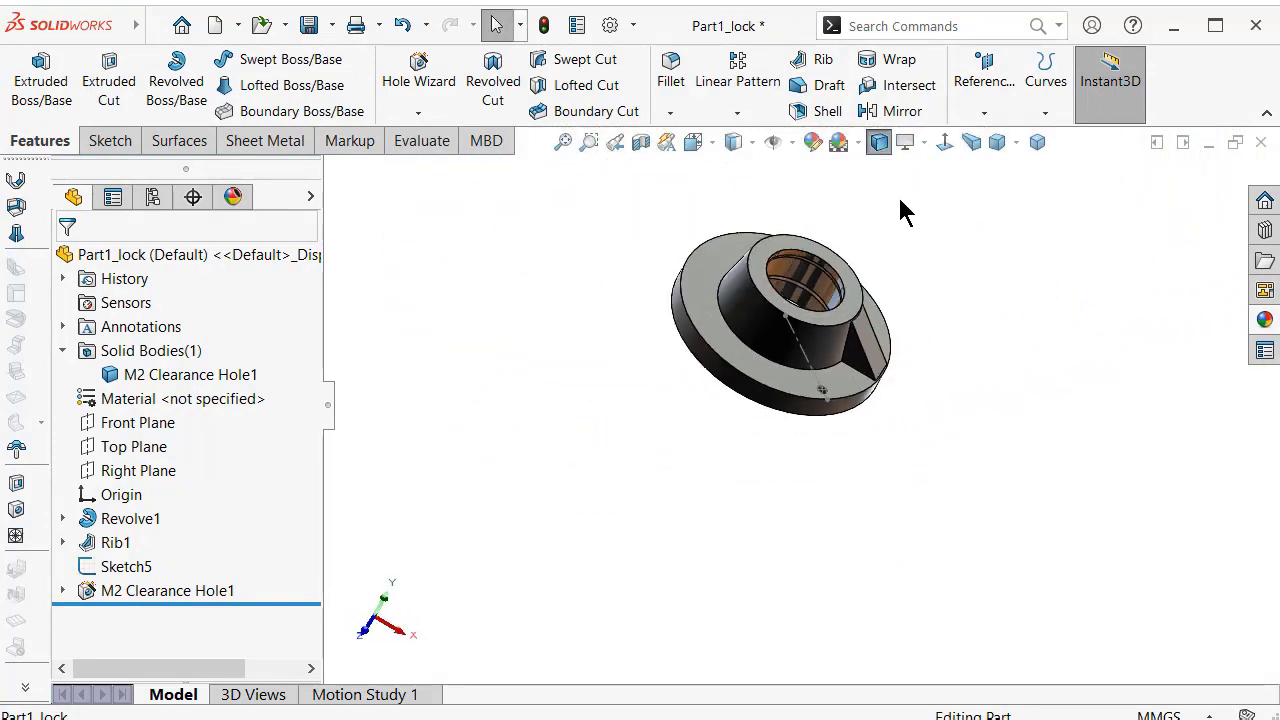
pyautogui.moveTo(900, 210); pyautogui.dragTo(866, 273, button='middle')
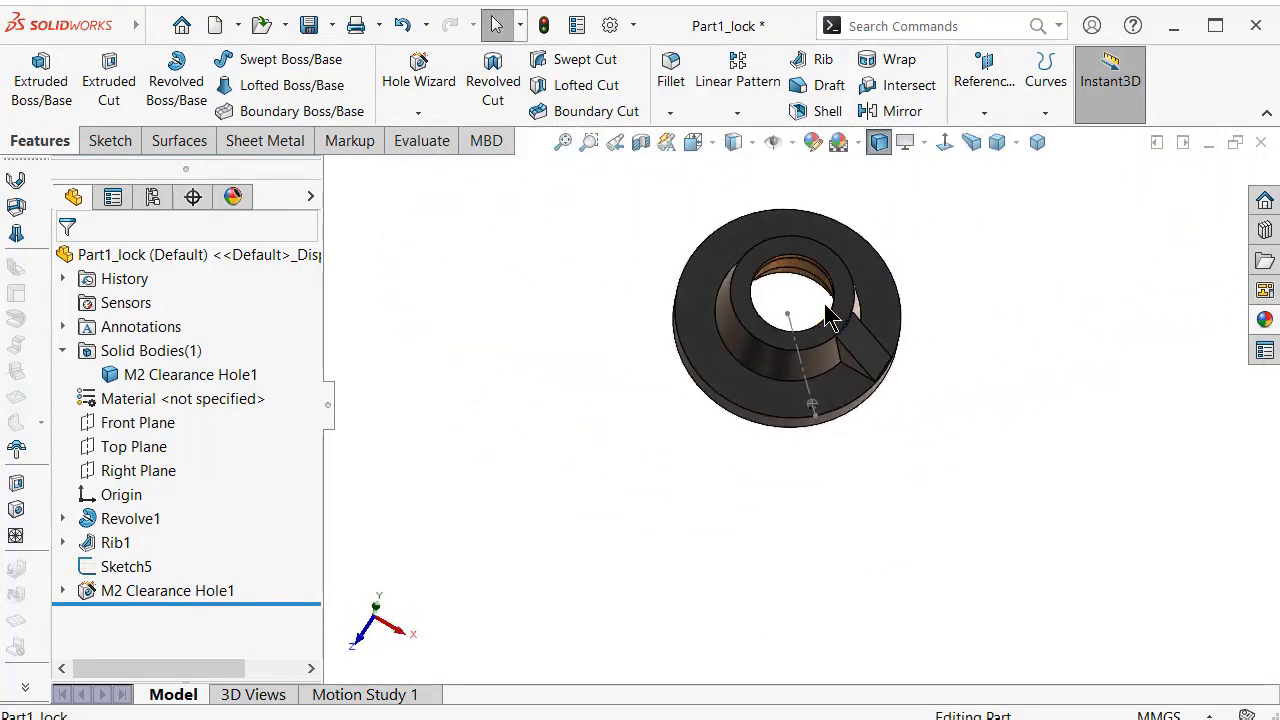
pyautogui.scroll(-3, 830, 318)
pyautogui.click(757, 347)
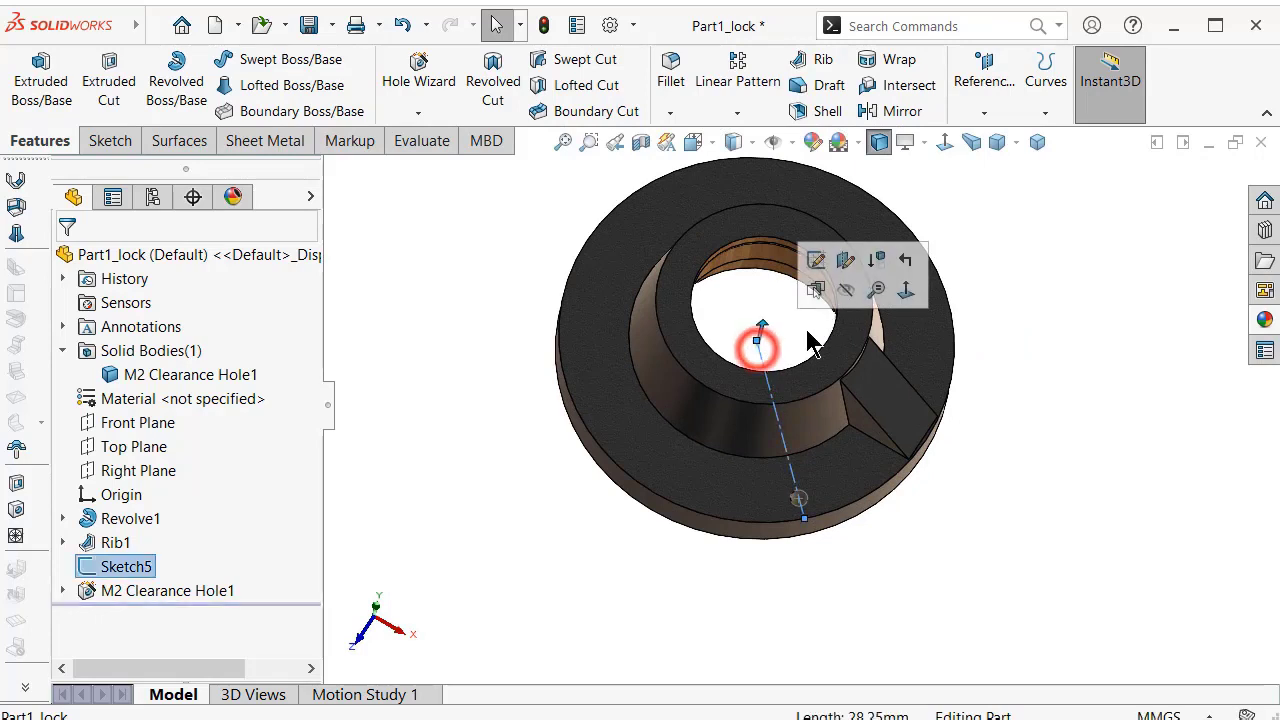
pyautogui.click(844, 290)
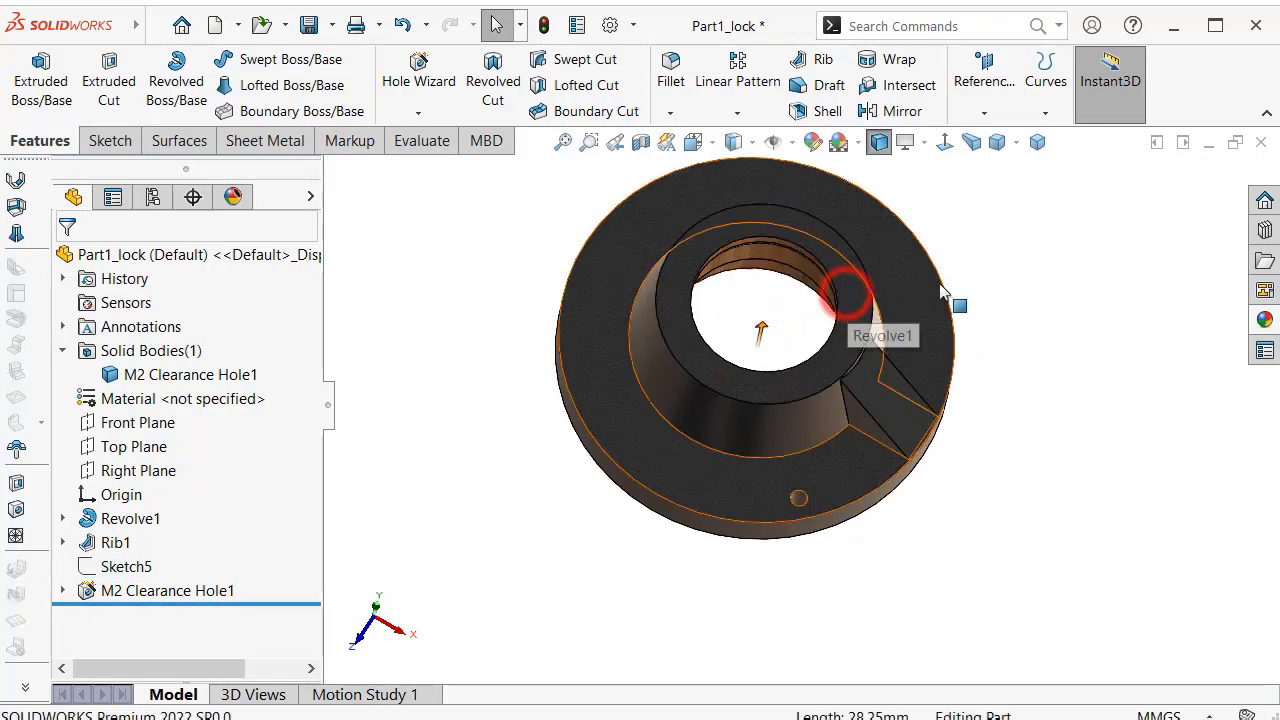
pyautogui.click(737, 111)
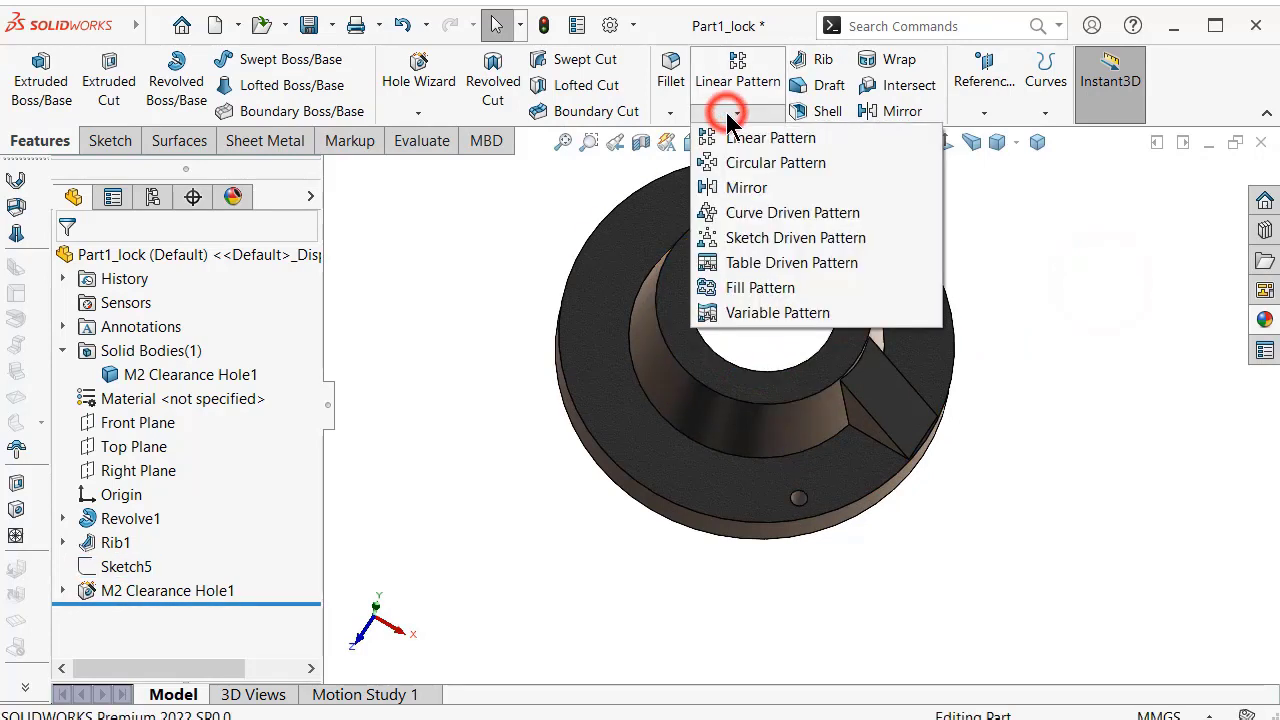
# Circular-pattern Rib1 and M2 Clearance Hole1 about the outer face: 4 instances over 360°.
pyautogui.click(743, 163)
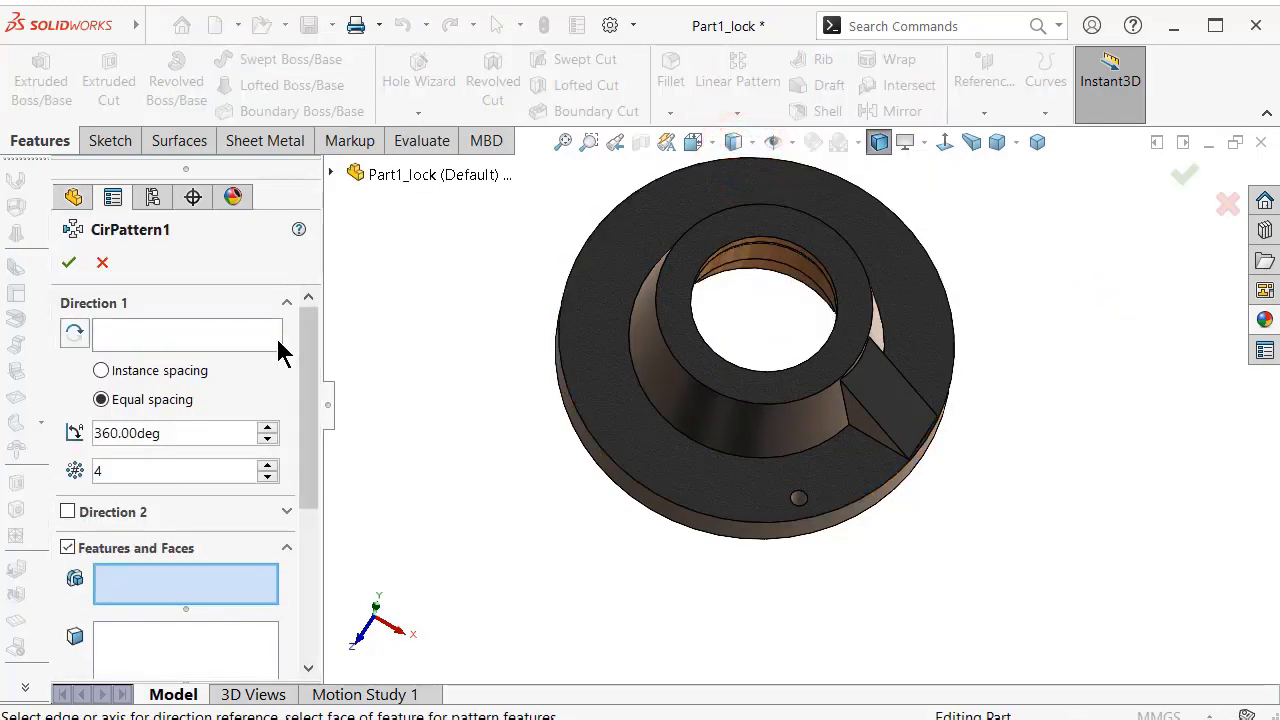
pyautogui.click(263, 331)
pyautogui.click(649, 506)
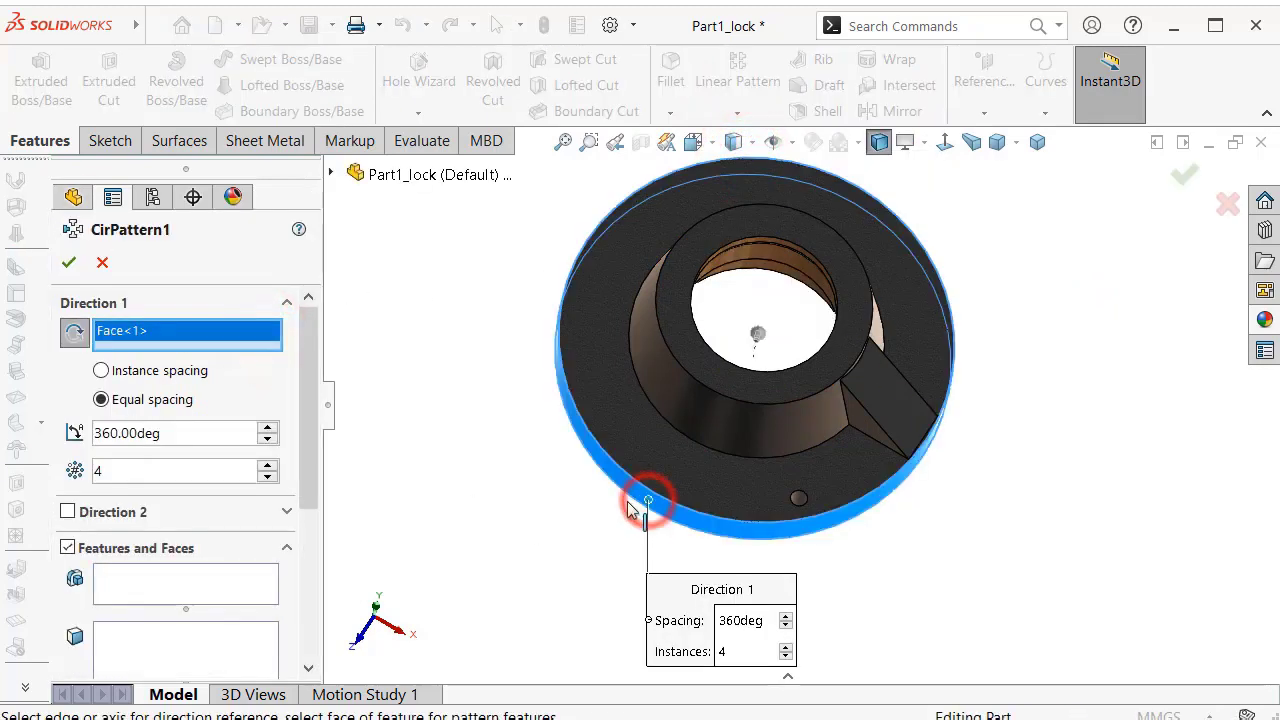
pyautogui.click(186, 580)
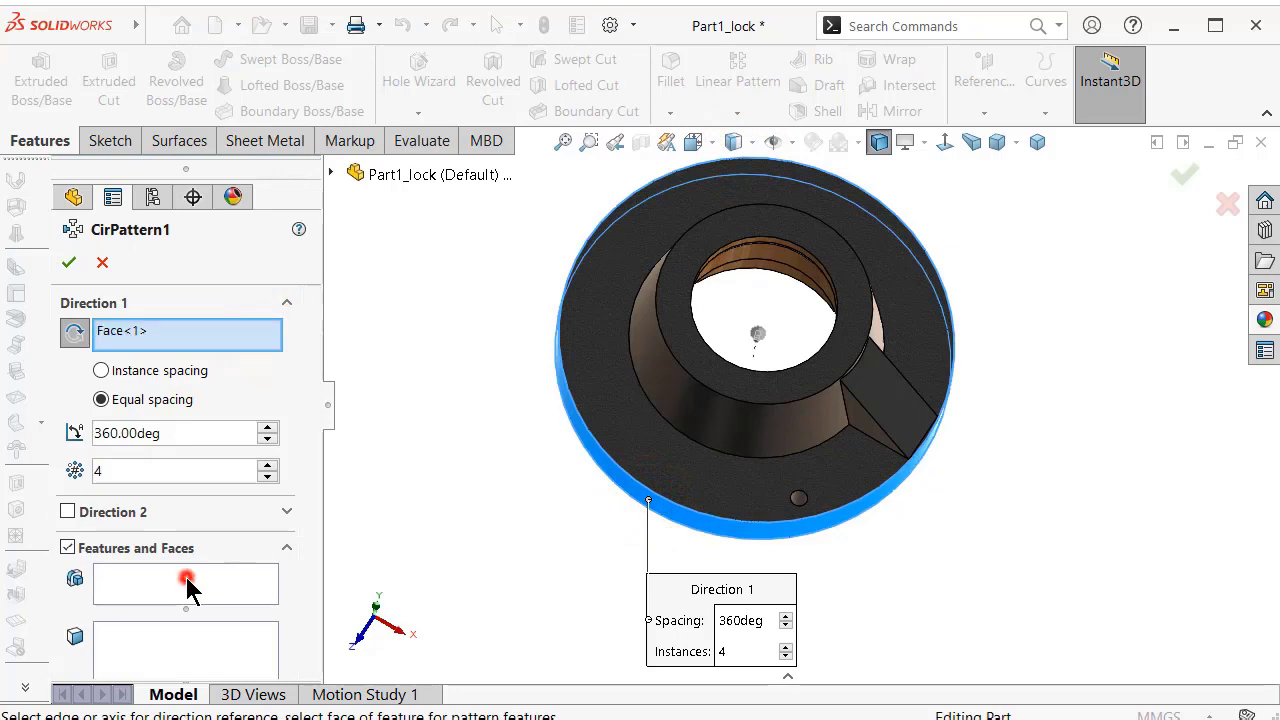
pyautogui.click(893, 414)
pyautogui.scroll(-5, 800, 508)
pyautogui.click(811, 470)
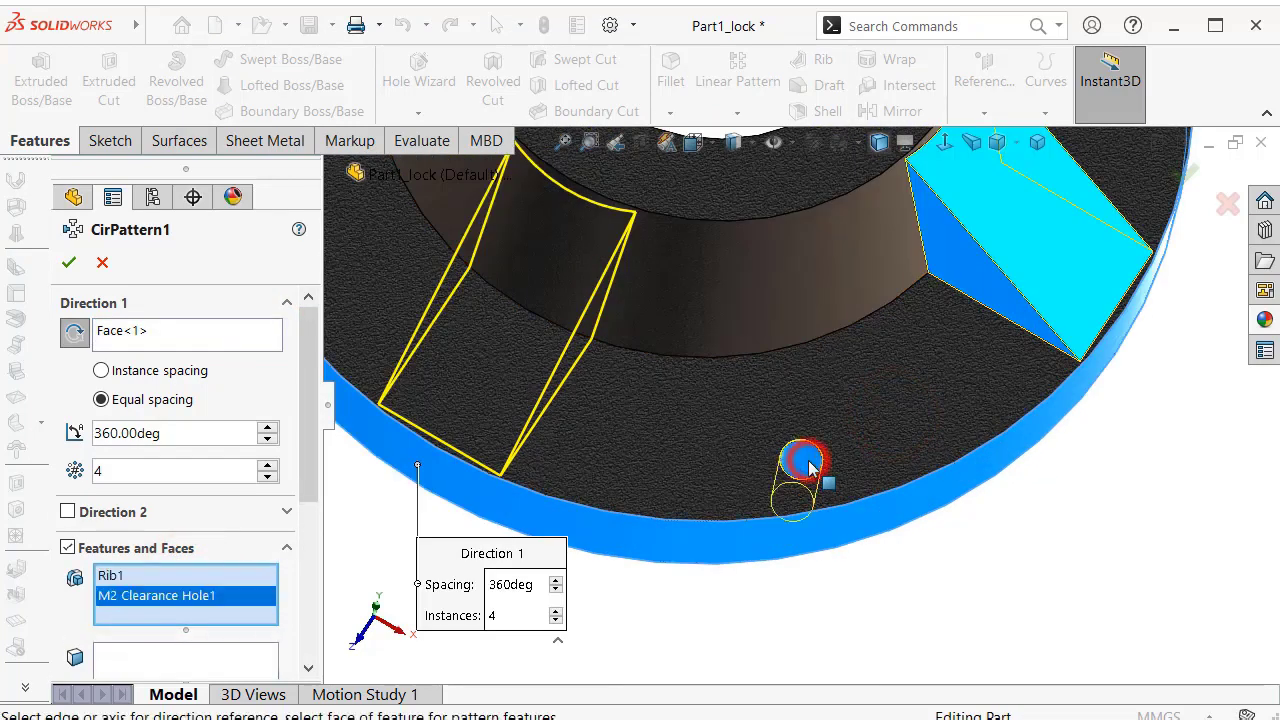
pyautogui.scroll(5, 806, 462)
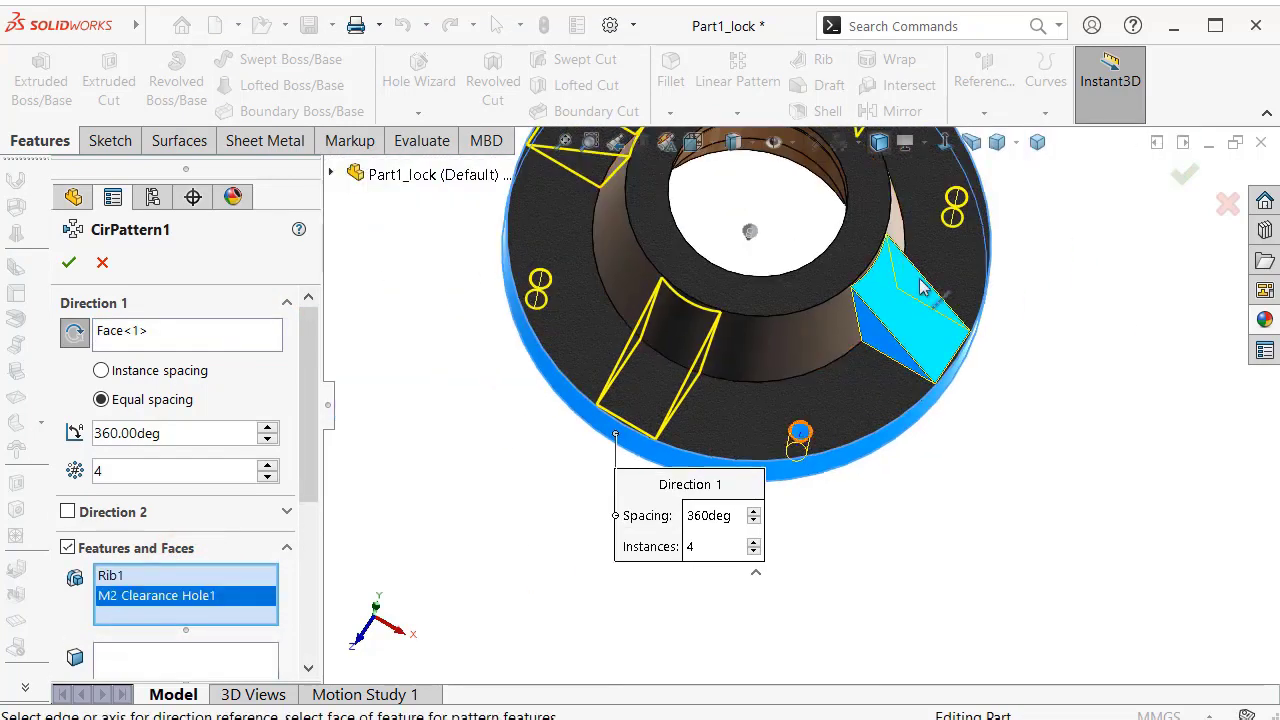
pyautogui.click(1186, 175)
pyautogui.moveTo(1143, 317)
pyautogui.mouseDown(button='middle')
pyautogui.moveTo(769, 489)
pyautogui.moveTo(871, 160)
pyautogui.moveTo(868, 326)
pyautogui.moveTo(766, 380)
pyautogui.moveTo(874, 262)
pyautogui.moveTo(859, 267)
pyautogui.mouseUp(button='middle')
# Sketch on the hub's top ring face and convert the bore edge into it.
pyautogui.click(857, 268)
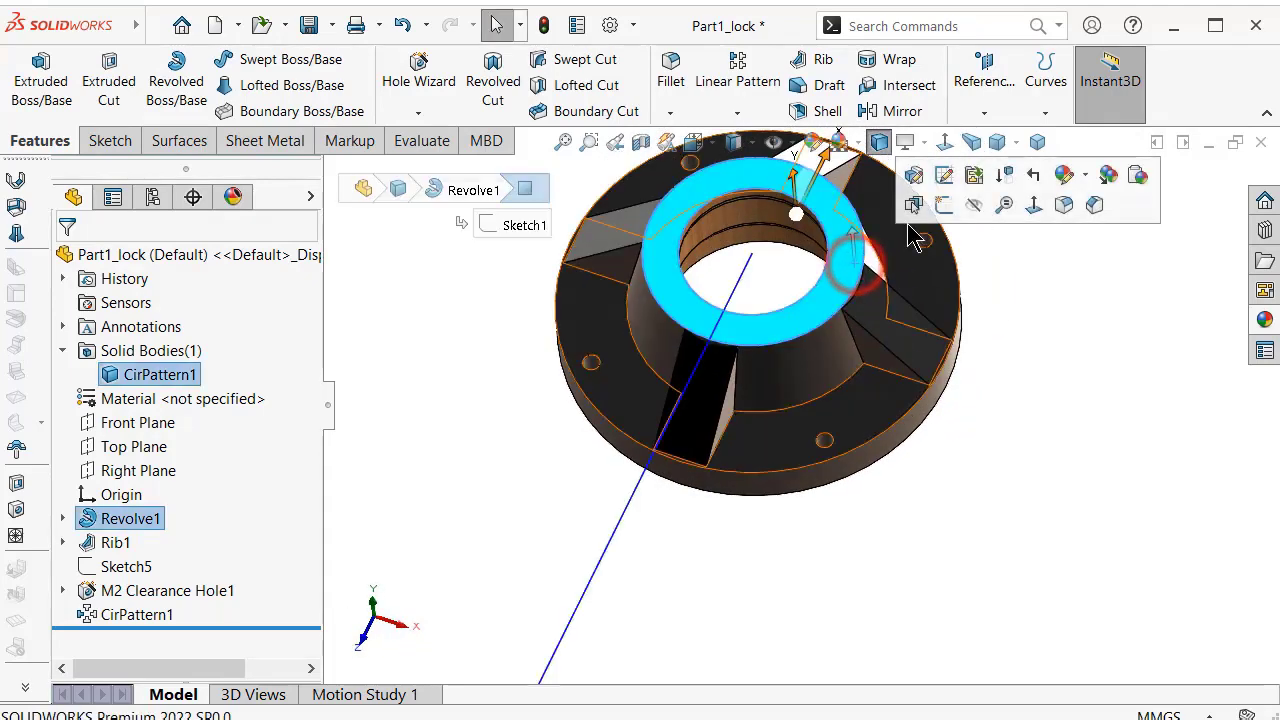
pyautogui.click(934, 207)
pyautogui.click(1074, 242)
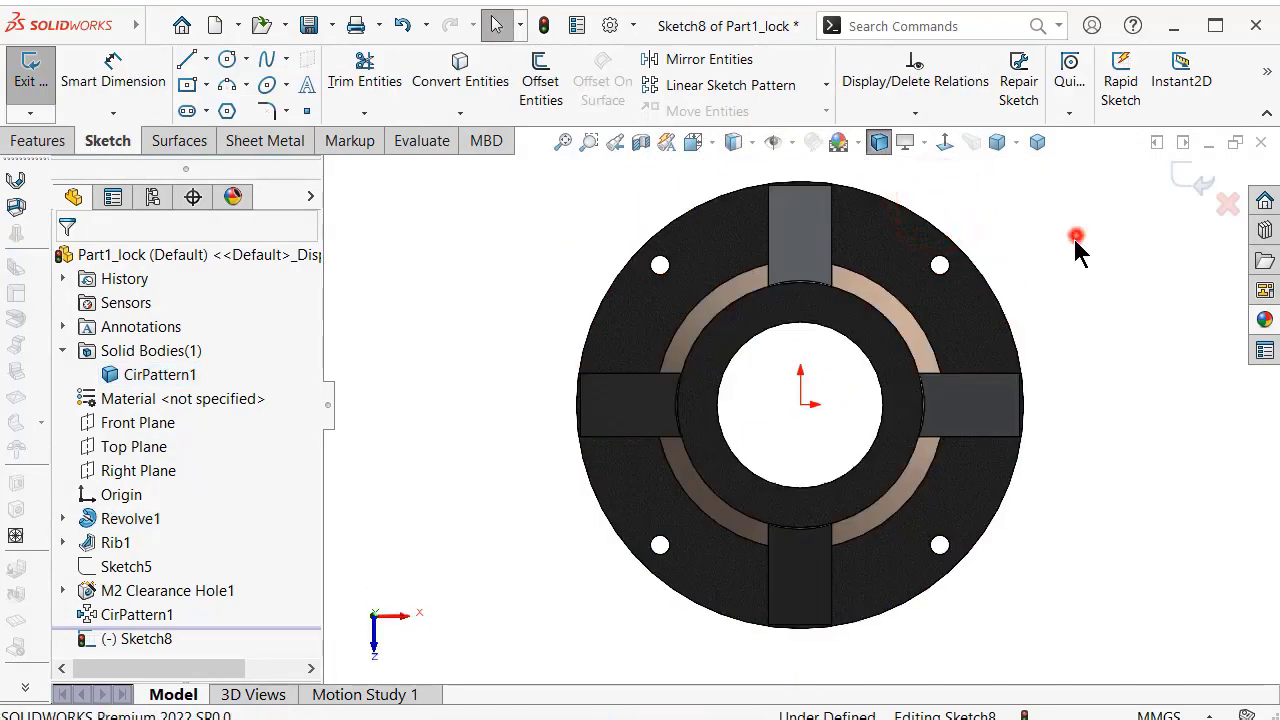
pyautogui.click(878, 374)
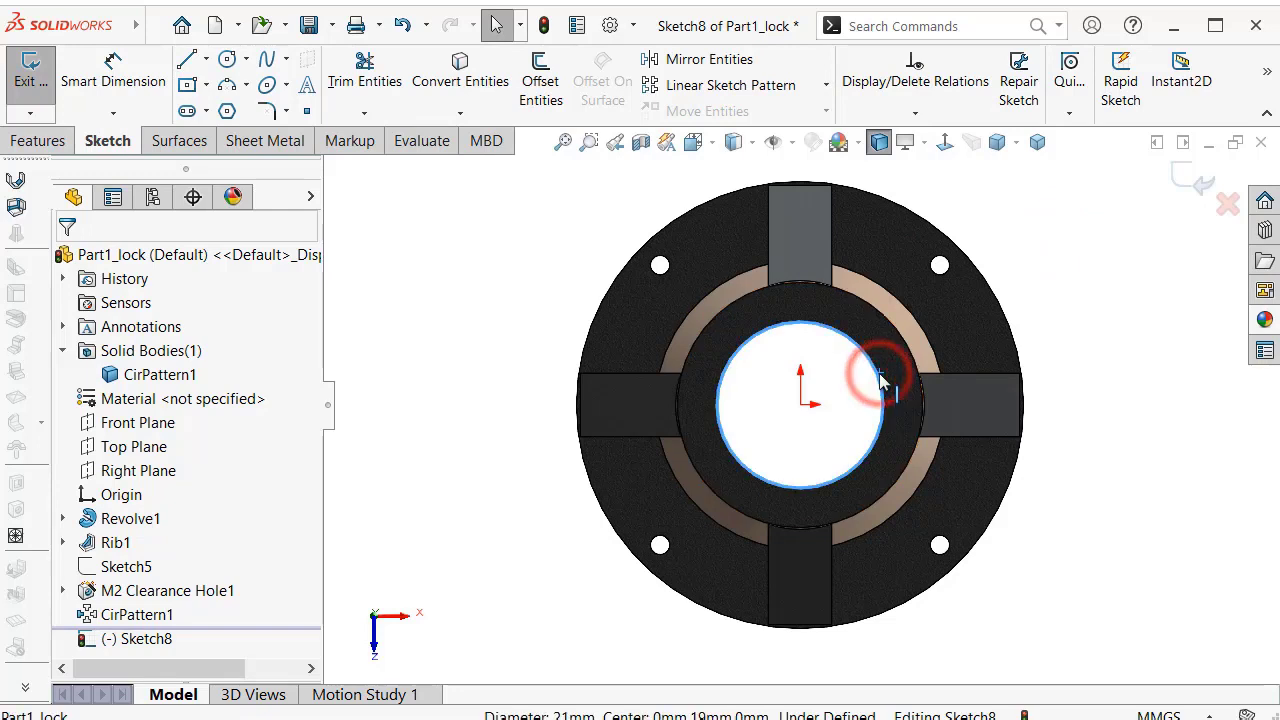
pyautogui.click(462, 70)
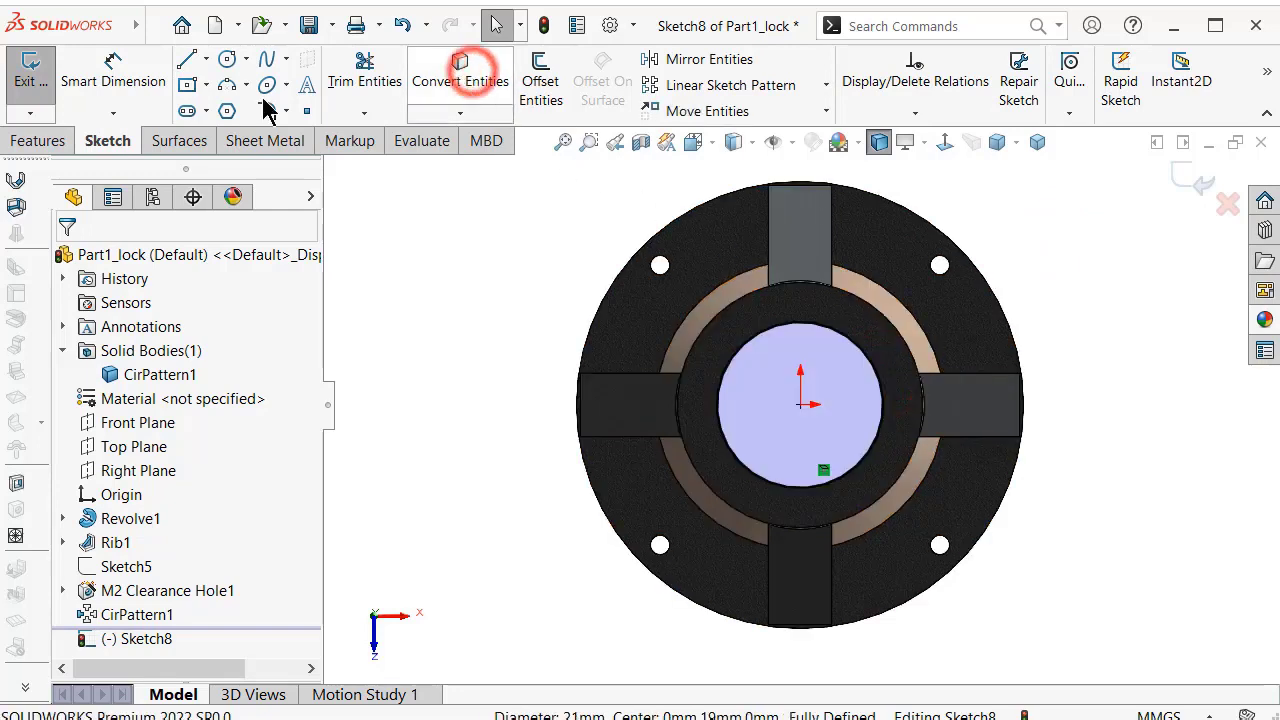
# Cut-extrude the bore sketch 1.00 mm blind with the cut side flipped.
pyautogui.click(30, 140)
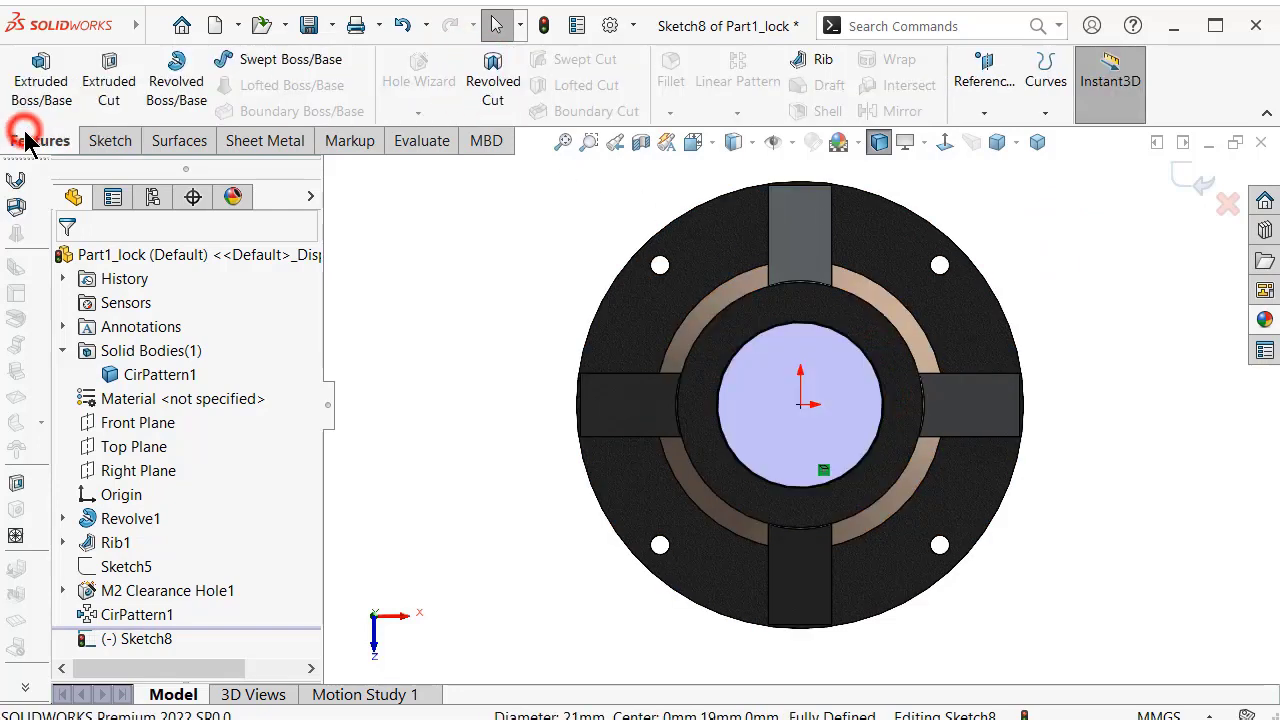
pyautogui.click(109, 82)
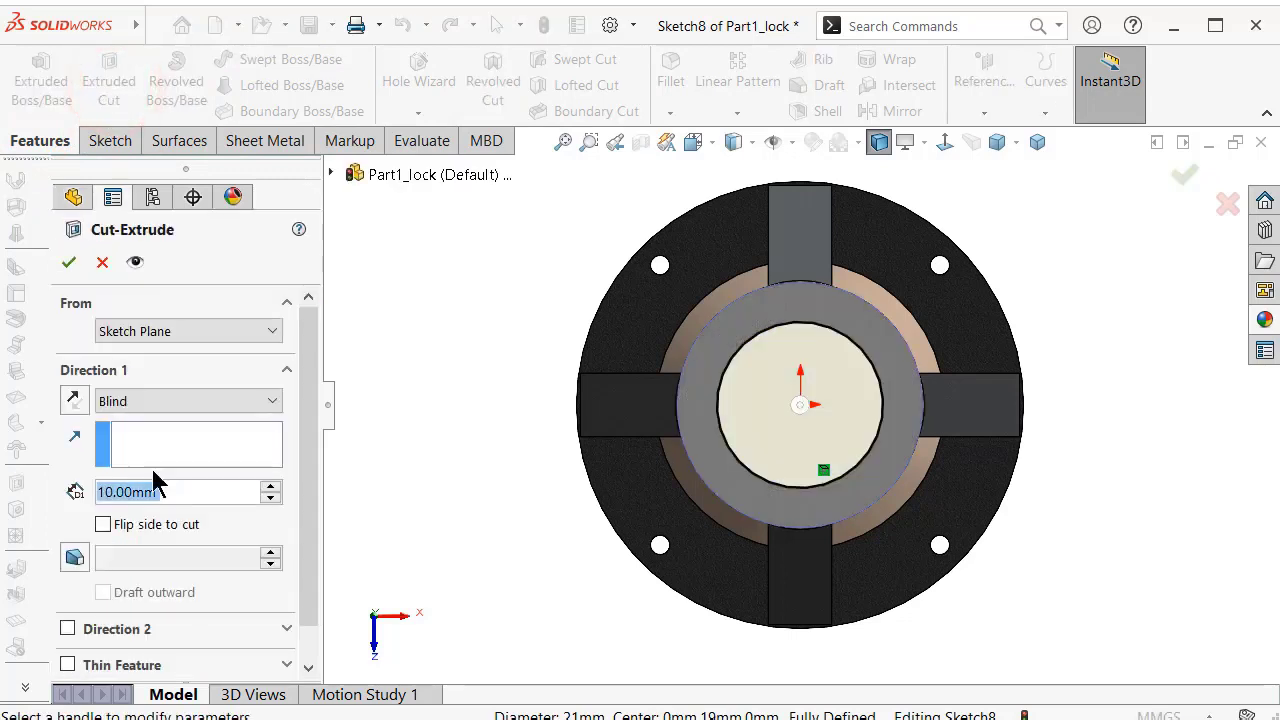
pyautogui.write('1')
pyautogui.click(483, 288)
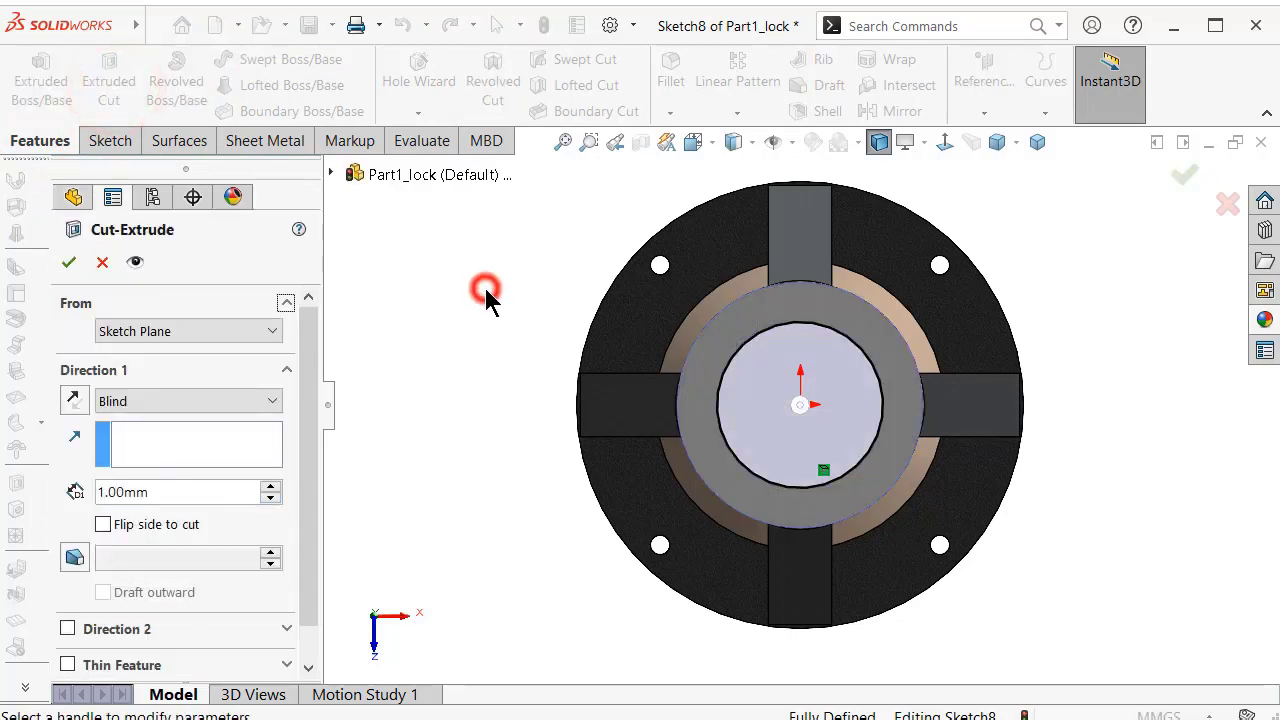
pyautogui.click(104, 524)
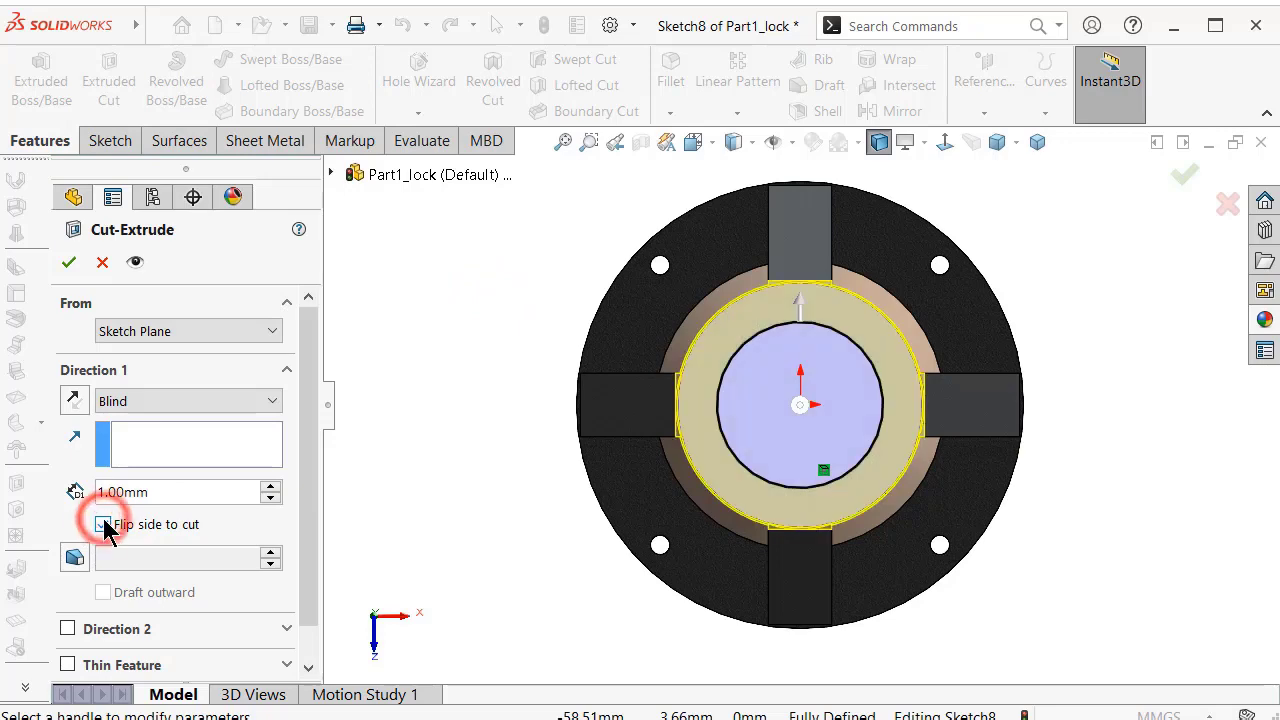
pyautogui.click(1037, 141)
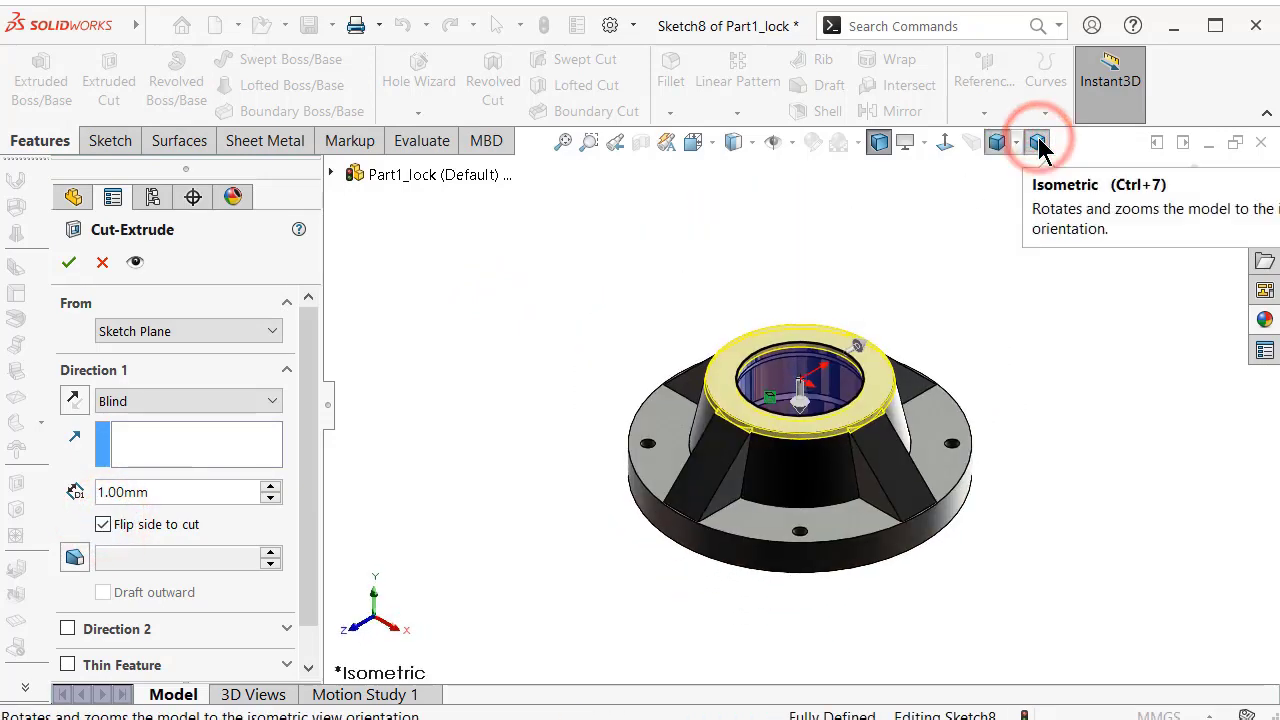
pyautogui.click(1186, 177)
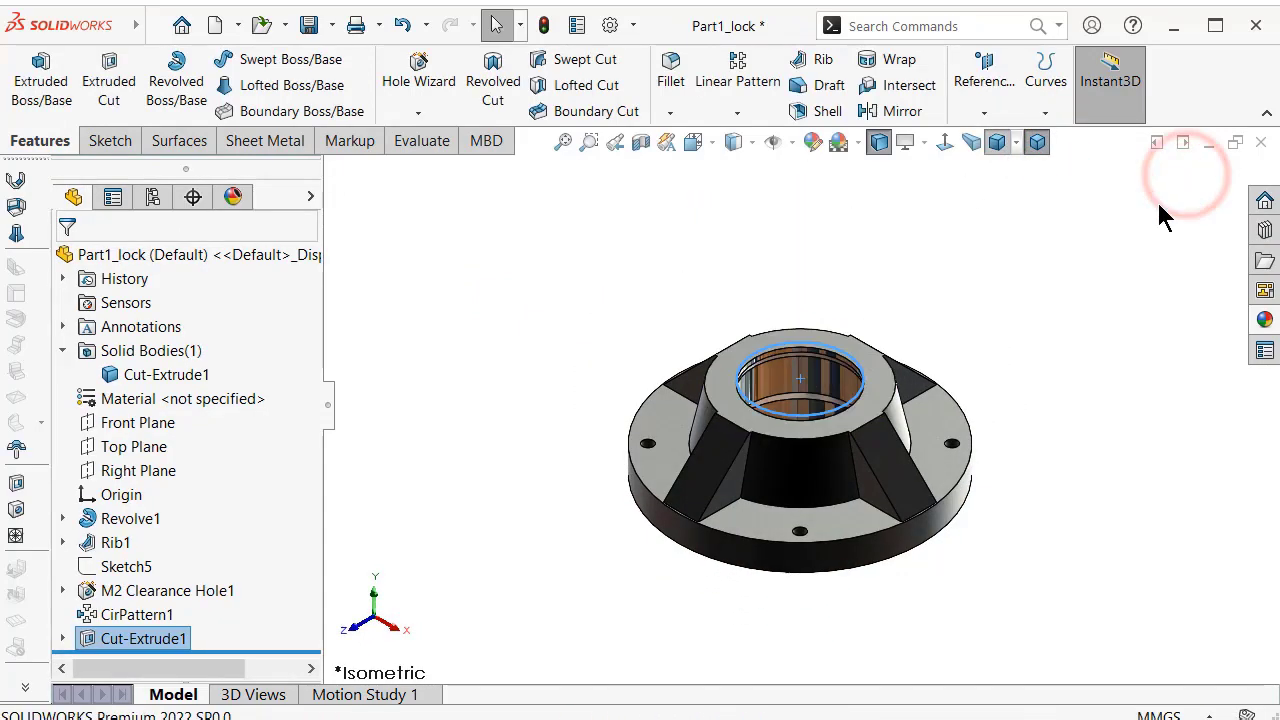
# Finish the cut and inspect the part in a Section View from an isometric angle.
pyautogui.click(1150, 212)
pyautogui.scroll(-2, 862, 398)
pyautogui.moveTo(862, 398)
pyautogui.mouseDown(button='middle')
pyautogui.moveTo(846, 486)
pyautogui.moveTo(809, 571)
pyautogui.moveTo(826, 580)
pyautogui.moveTo(849, 343)
pyautogui.moveTo(829, 82)
pyautogui.moveTo(786, 183)
pyautogui.moveTo(700, 294)
pyautogui.moveTo(686, 205)
pyautogui.mouseUp(button='middle')
pyautogui.click(645, 143)
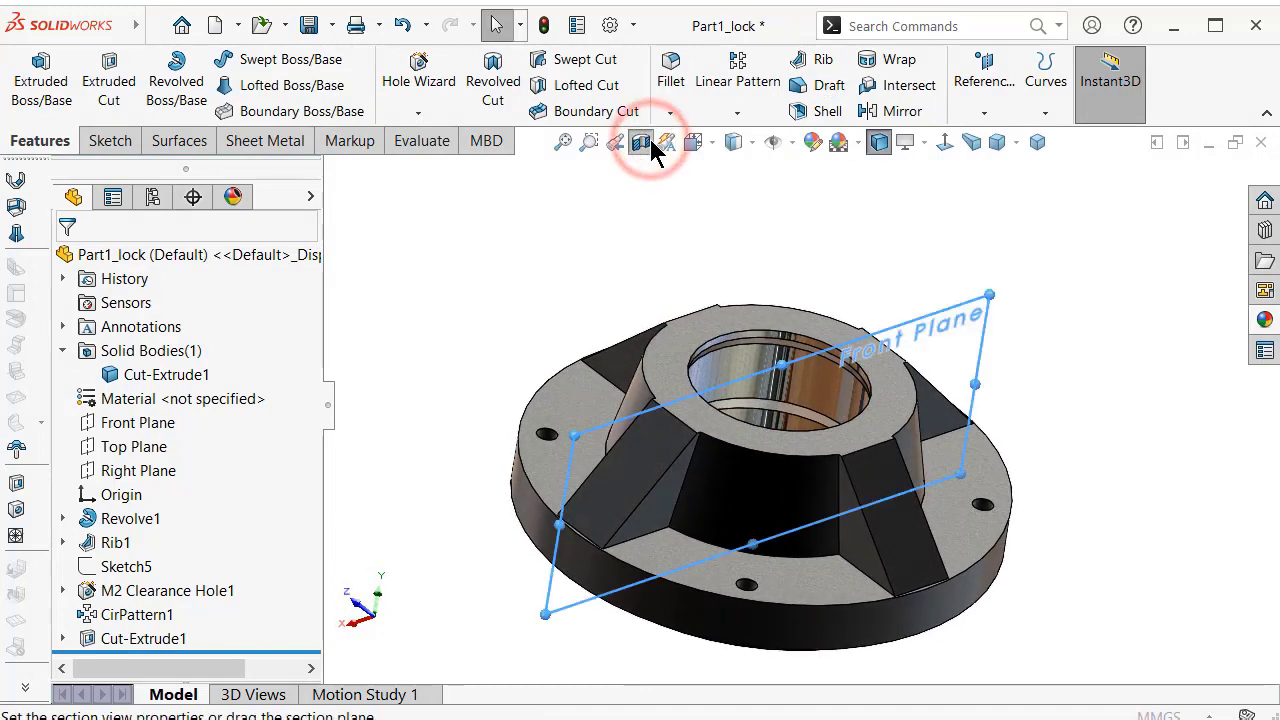
pyautogui.click(1184, 180)
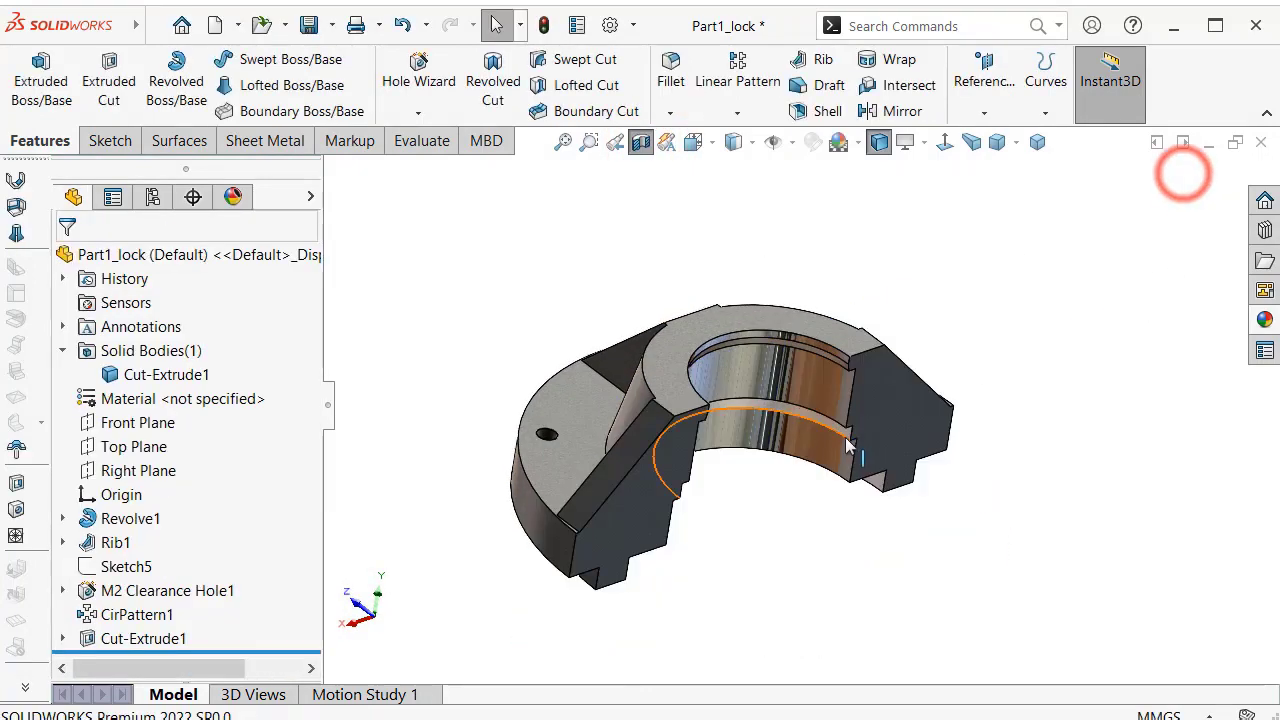
pyautogui.moveTo(860, 334)
pyautogui.mouseDown(button='middle')
pyautogui.moveTo(723, 334)
pyautogui.moveTo(731, 382)
pyautogui.moveTo(778, 428)
pyautogui.mouseUp(button='middle')
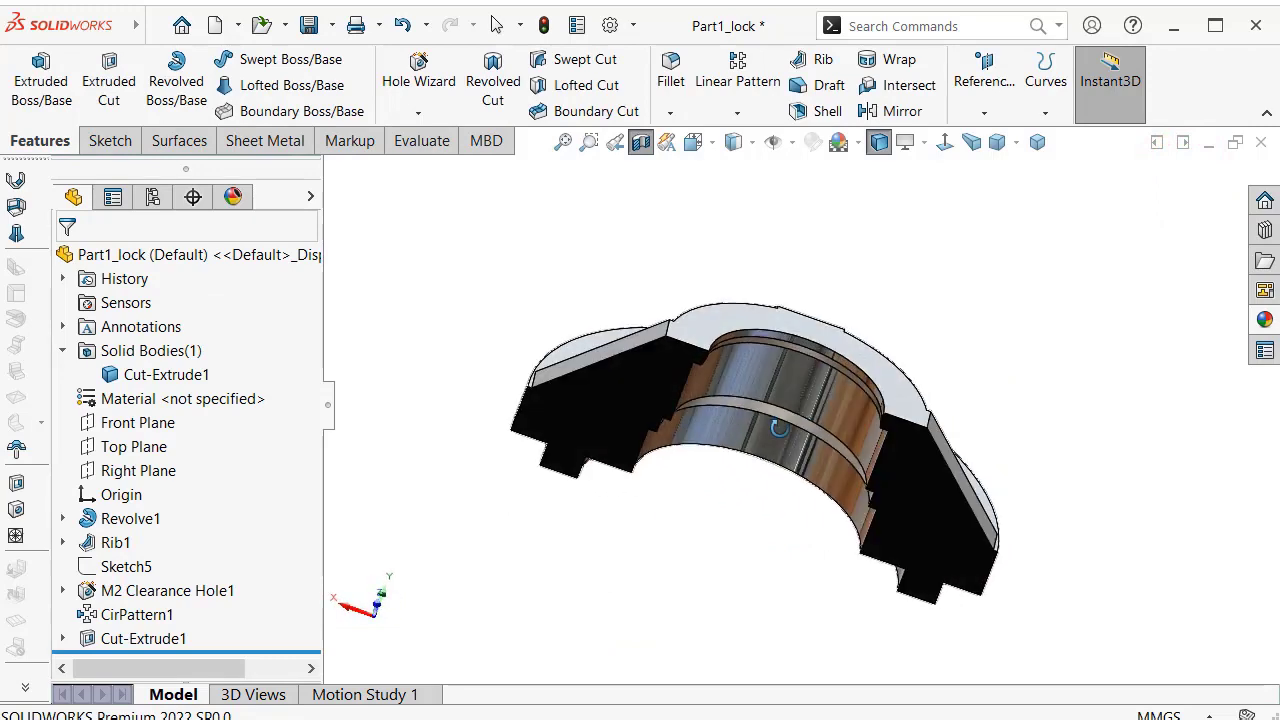
pyautogui.click(1037, 142)
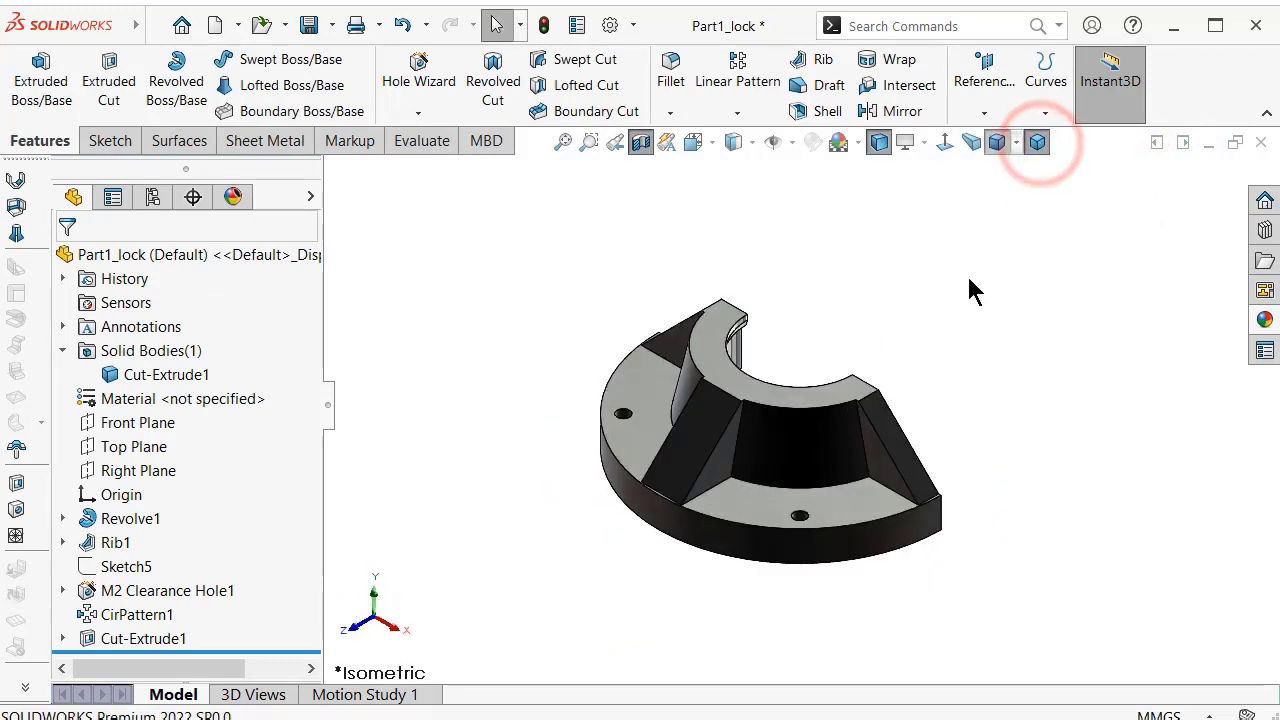
# Reapply the Section View with the cut-away side flipped.
pyautogui.click(641, 144)
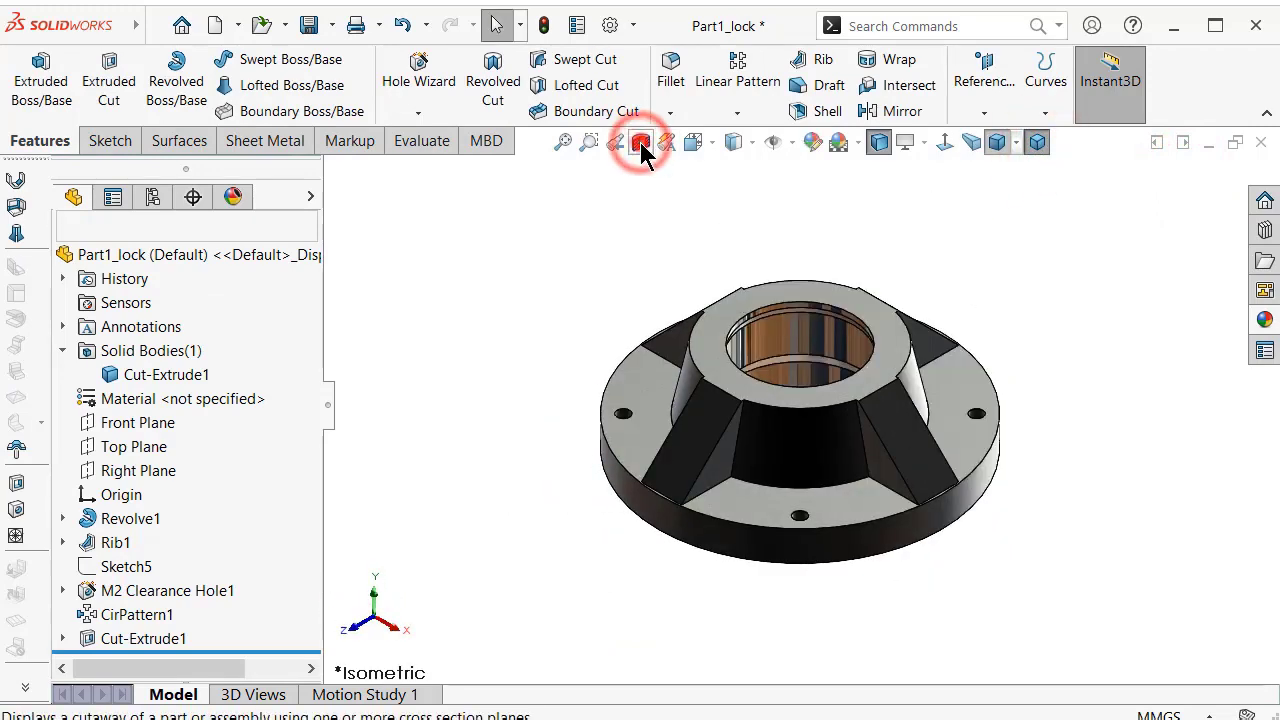
pyautogui.click(641, 144)
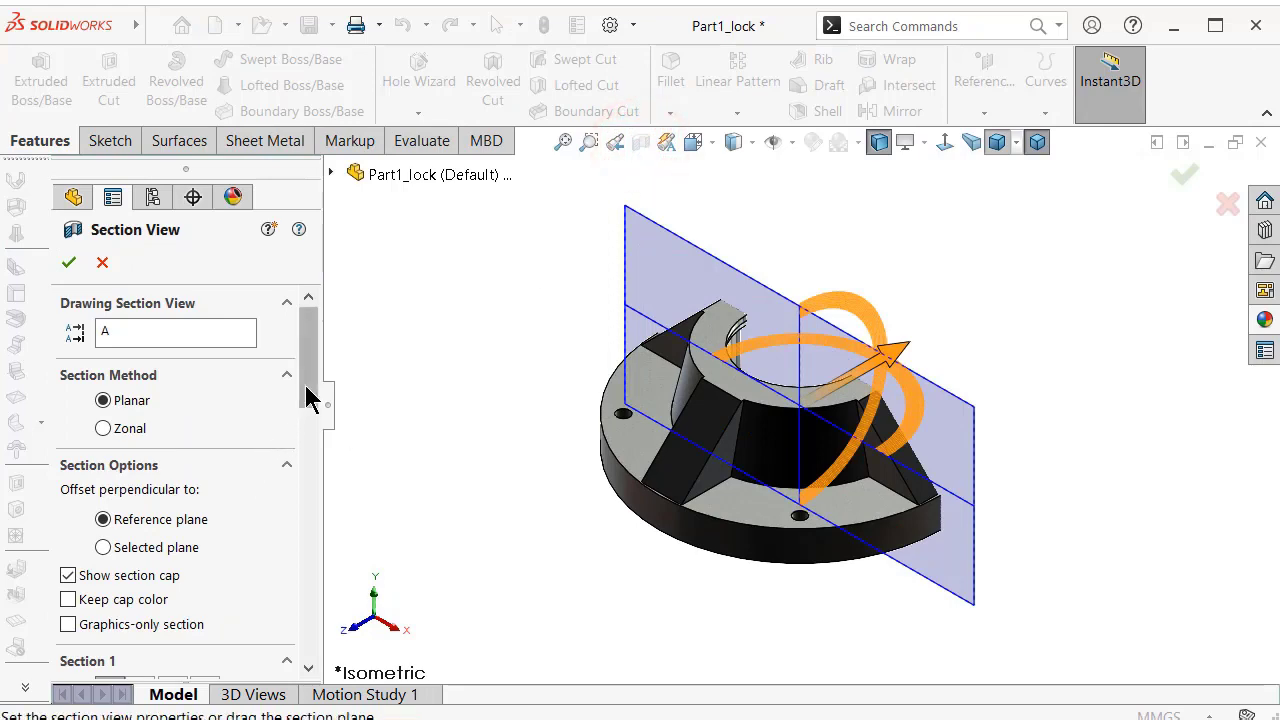
pyautogui.moveTo(309, 398); pyautogui.dragTo(316, 440)
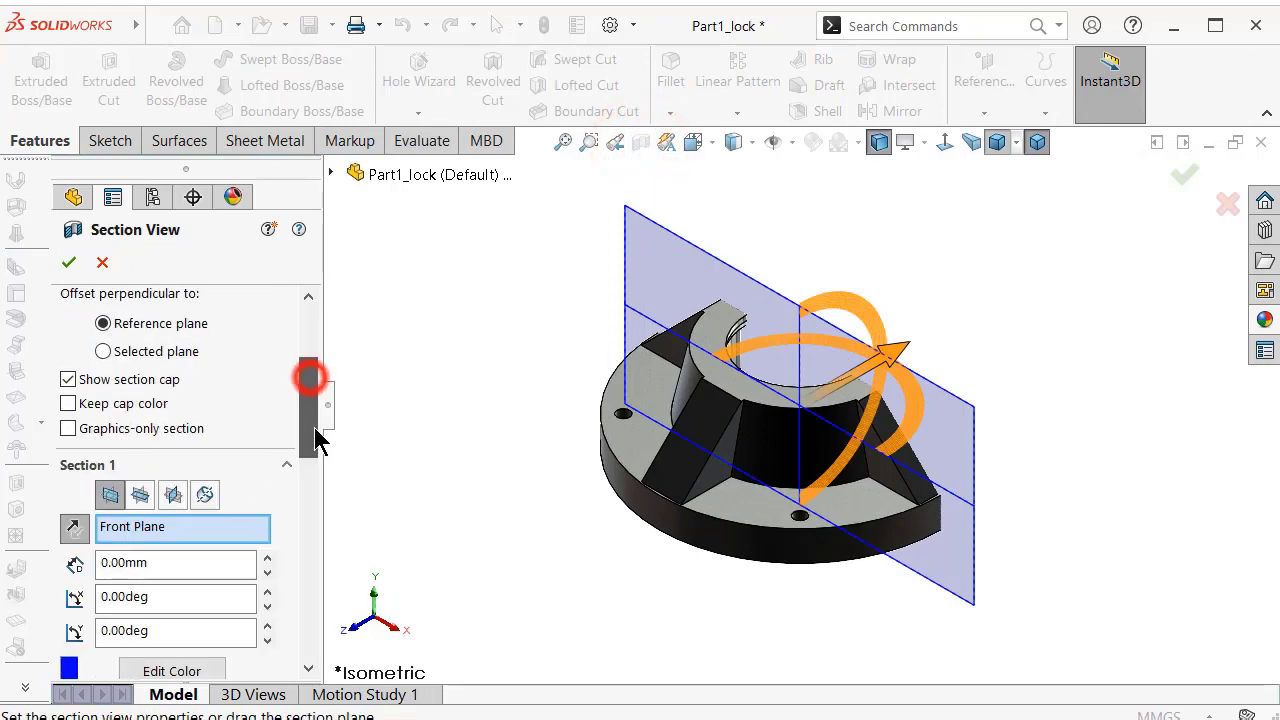
pyautogui.click(78, 530)
pyautogui.click(69, 262)
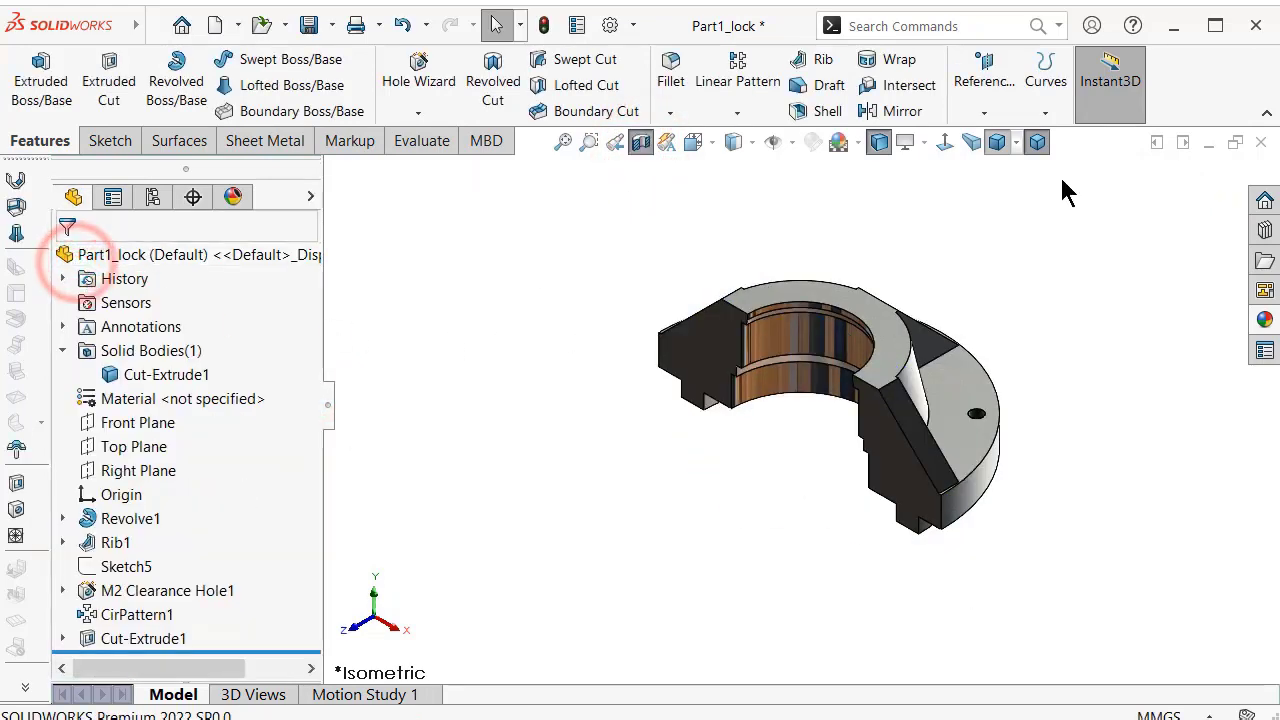
# Set Shaded with Edges, save Part1_lock, and turn the Section View off.
pyautogui.click(970, 141)
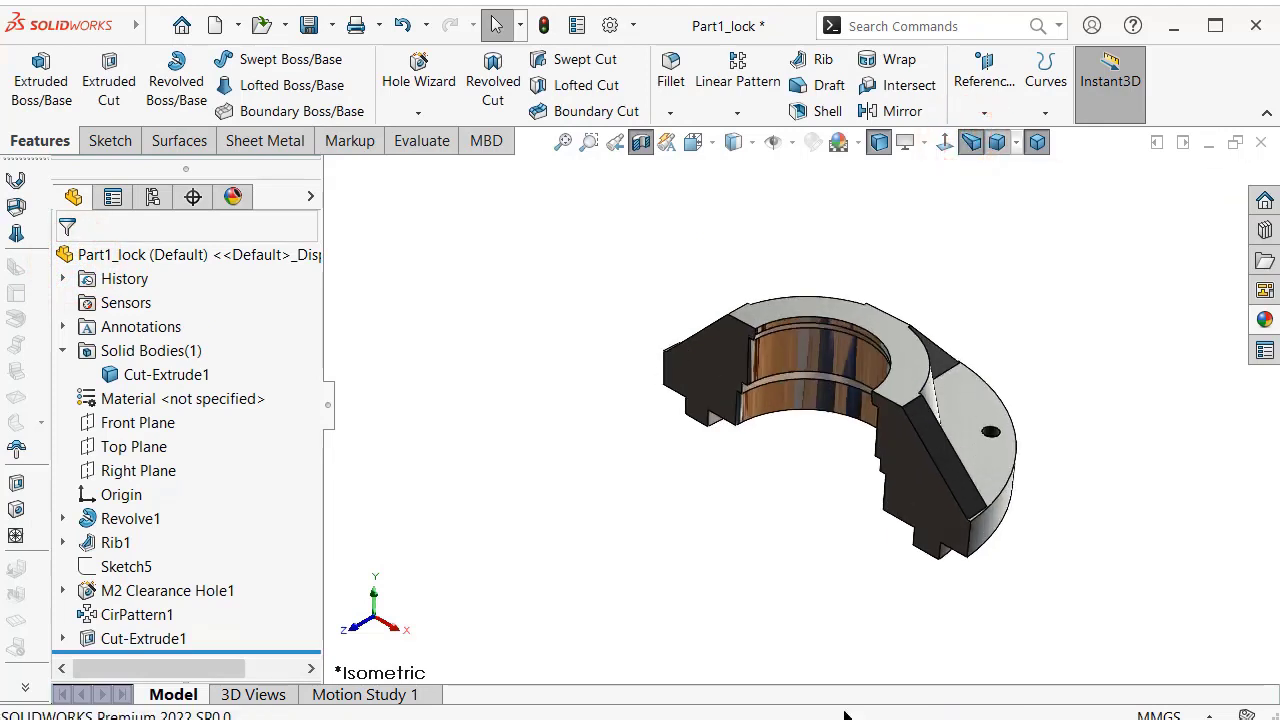
pyautogui.hotkey('ctrl', 's')
pyautogui.click(640, 141)
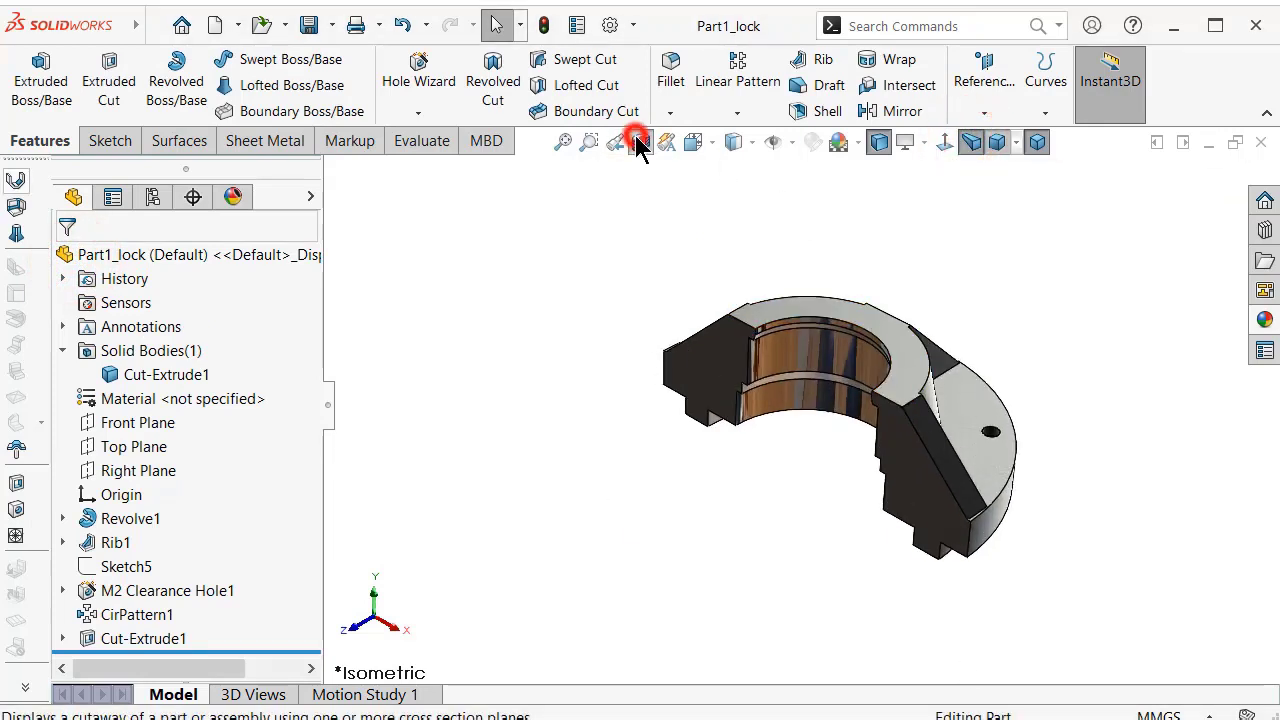
pyautogui.click(505, 292)
pyautogui.click(670, 60)
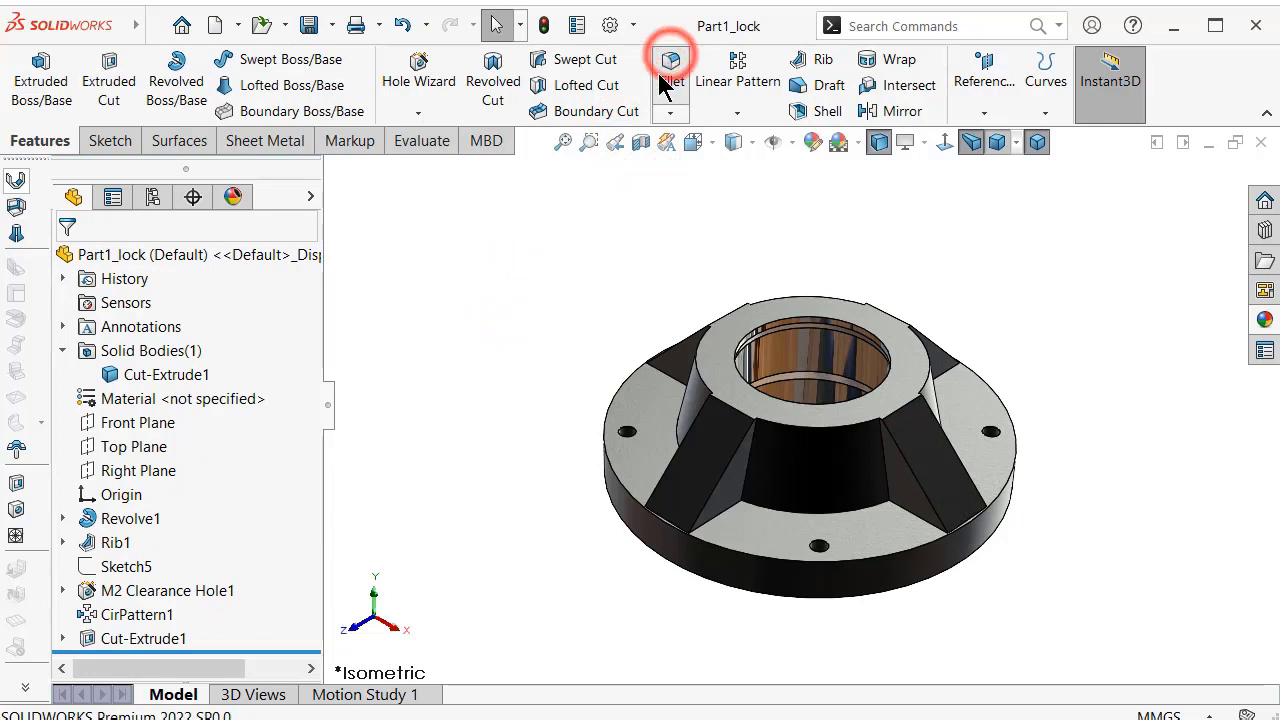
# Set the fillet radius to 0.15 mm and apply it to a rib edge plus all 47 connected edges.
pyautogui.moveTo(307, 394)
pyautogui.mouseDown()
pyautogui.moveTo(311, 446)
pyautogui.moveTo(278, 516)
pyautogui.mouseUp()
pyautogui.click(163, 582)
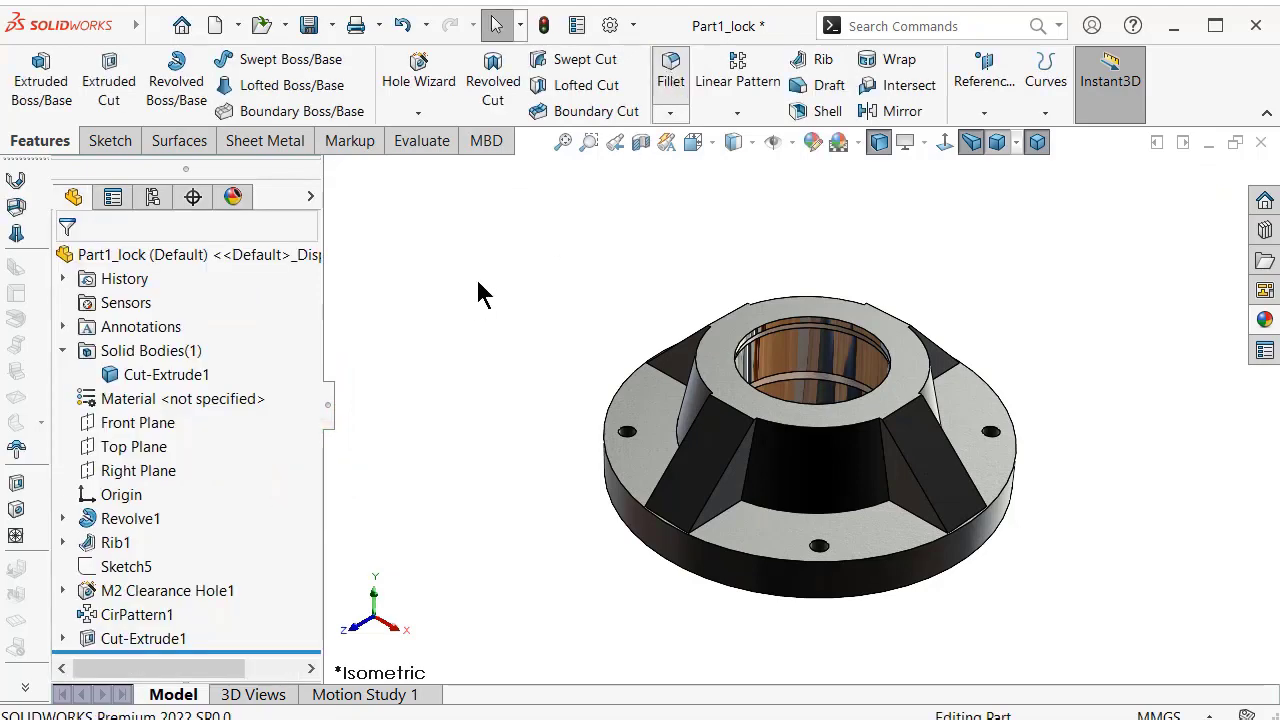
pyautogui.moveTo(307, 445); pyautogui.dragTo(307, 512)
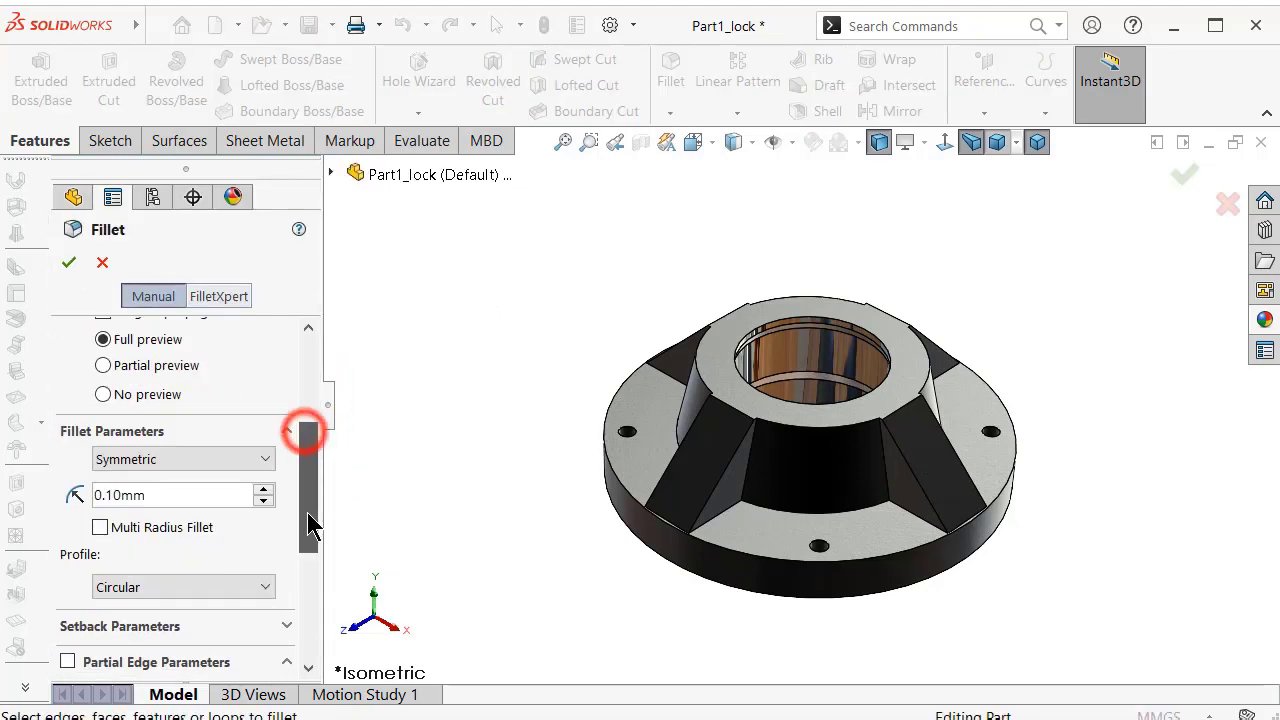
pyautogui.click(210, 493)
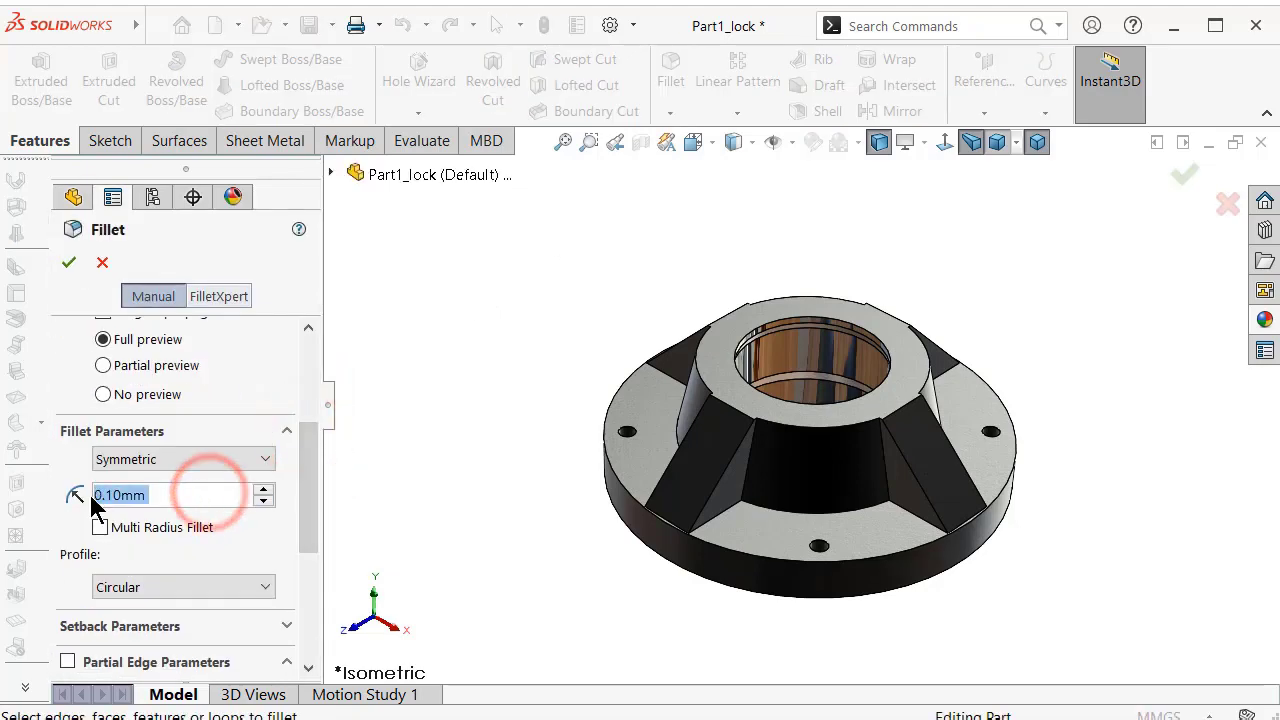
pyautogui.write('0,5')
pyautogui.press('BackSpace')
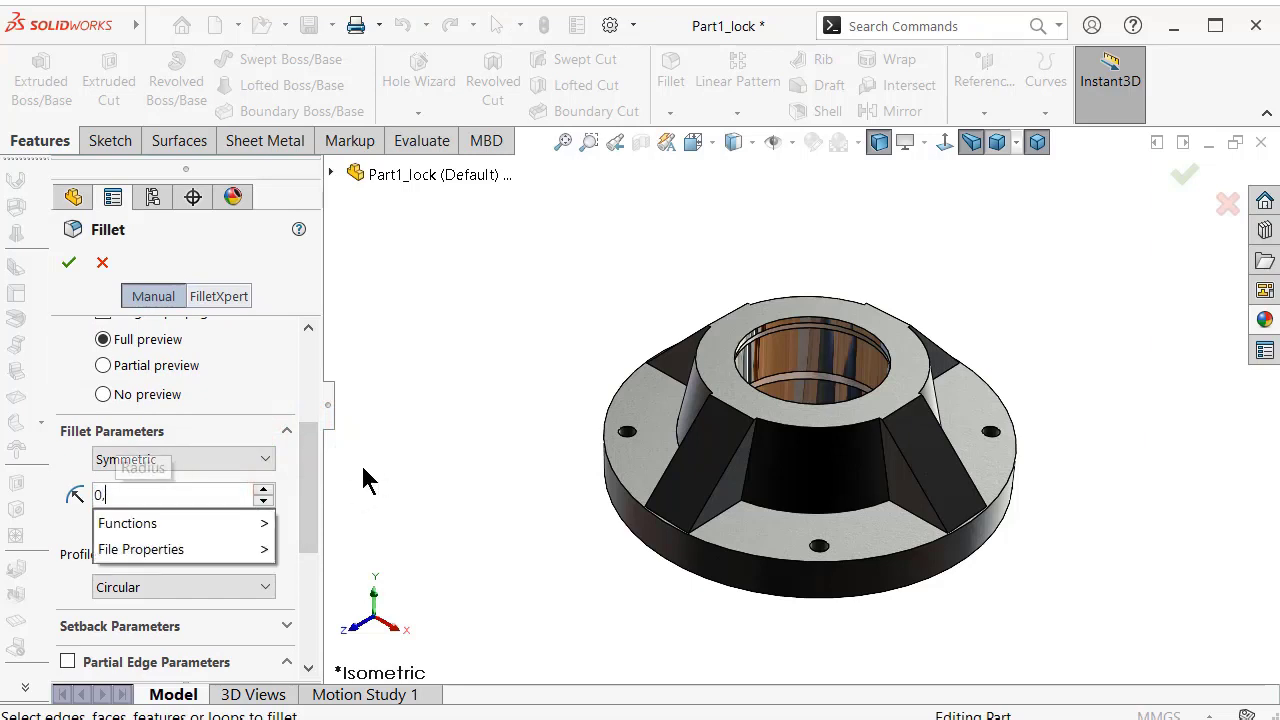
pyautogui.write('15')
pyautogui.click(544, 260)
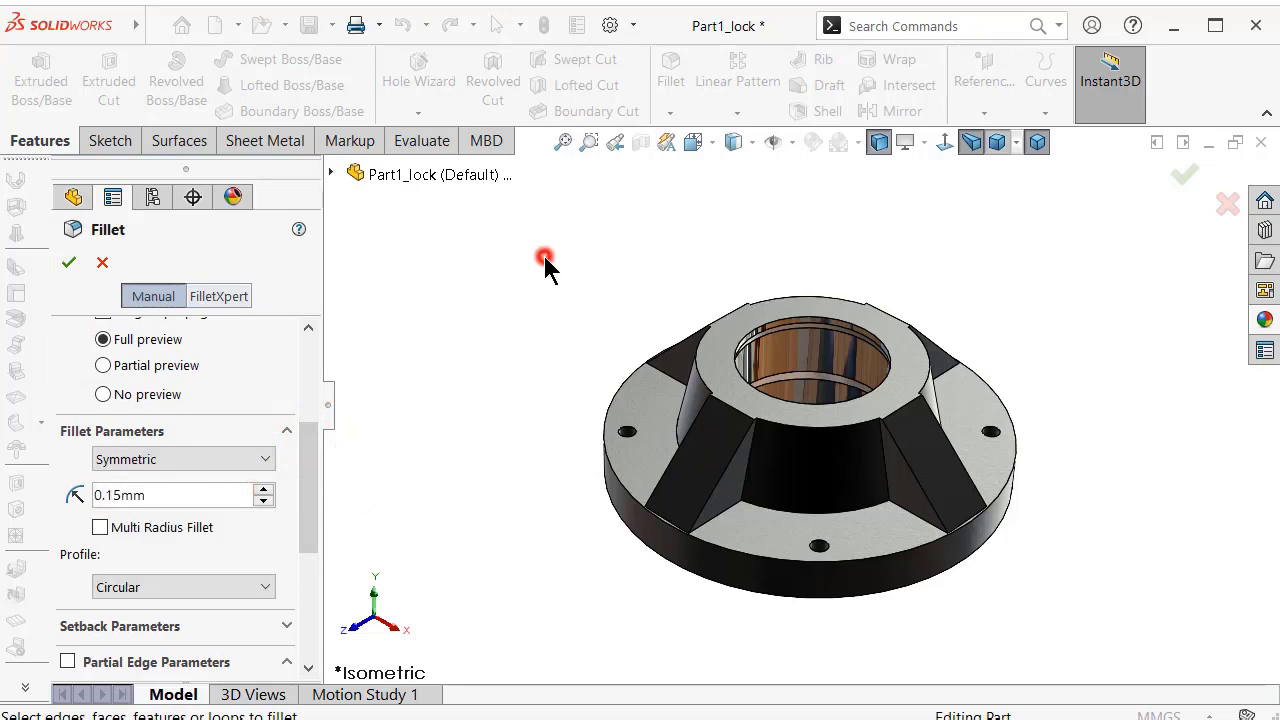
pyautogui.click(726, 479)
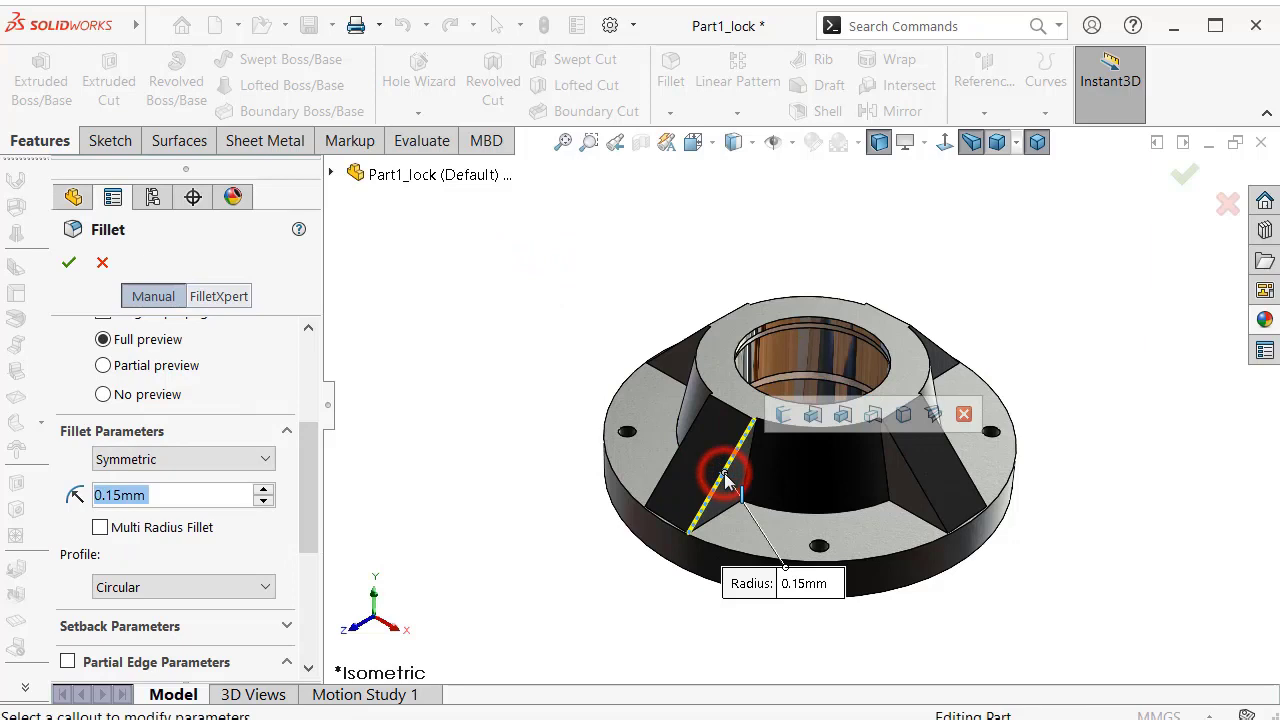
pyautogui.click(883, 418)
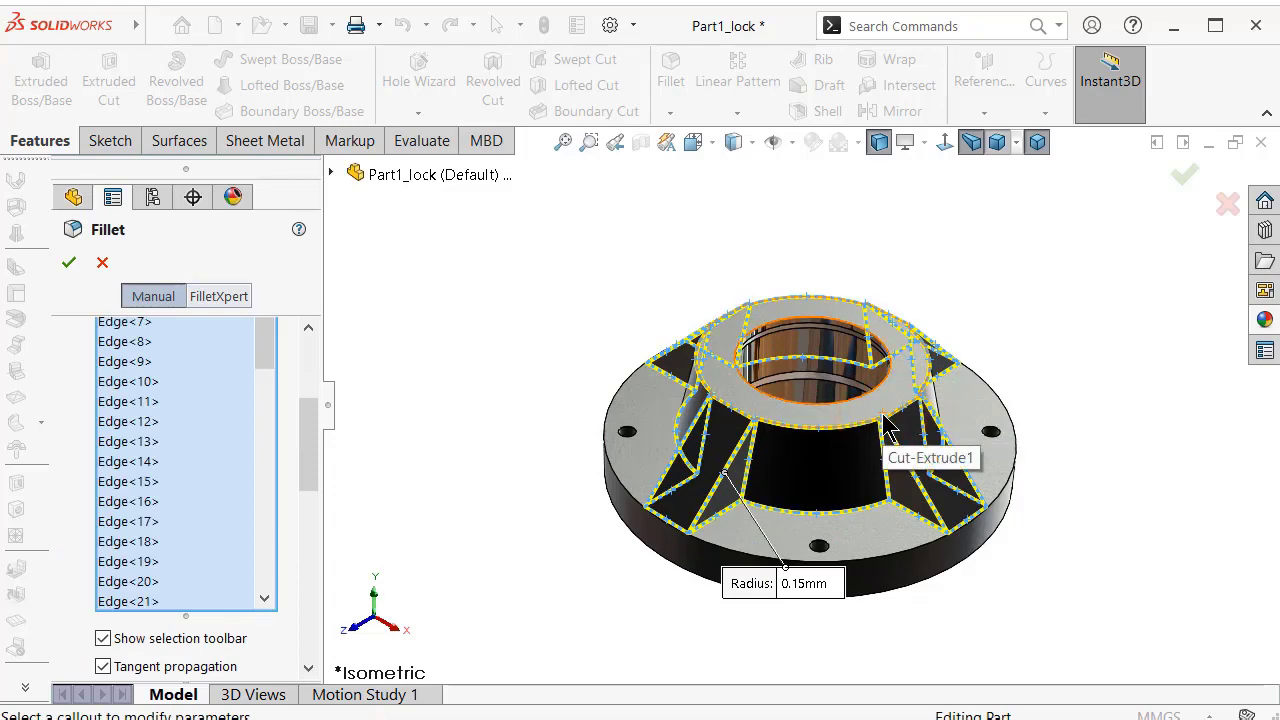
pyautogui.press('Return')
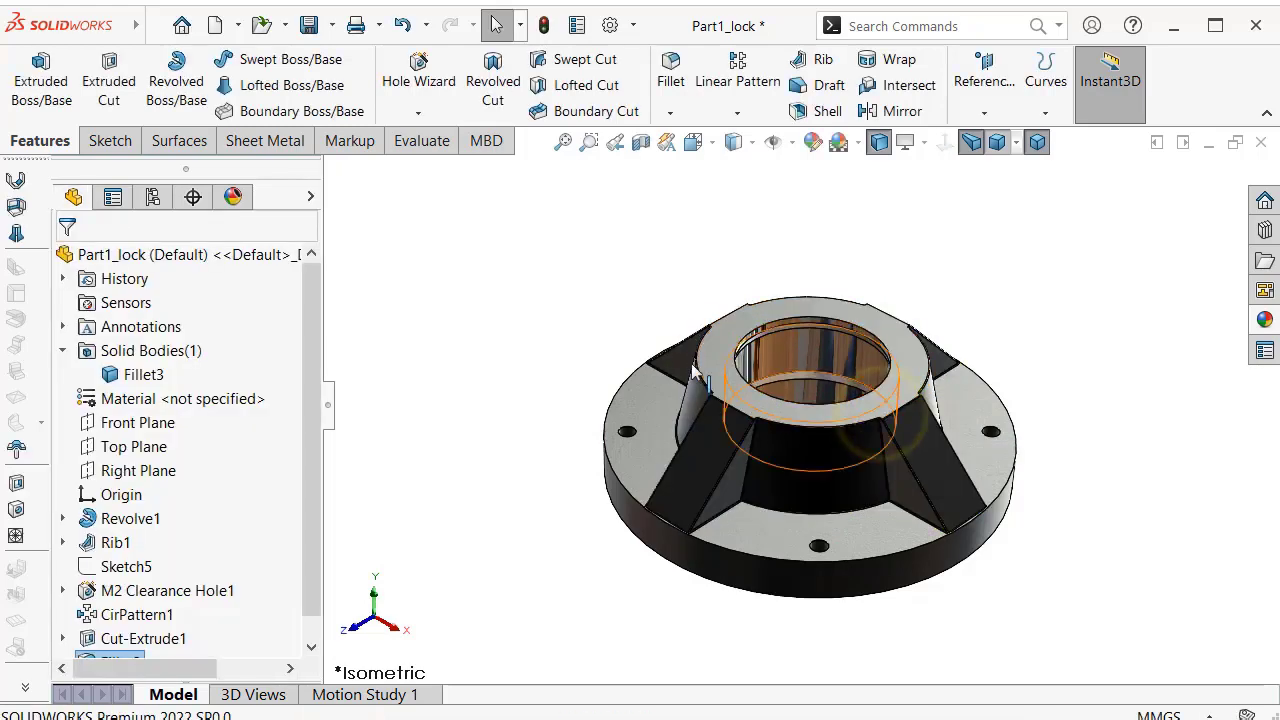
# Select the flange's top and bottom outer edges plus the underside ring and bore faces for a 0.15 mm fillet.
pyautogui.click(677, 82)
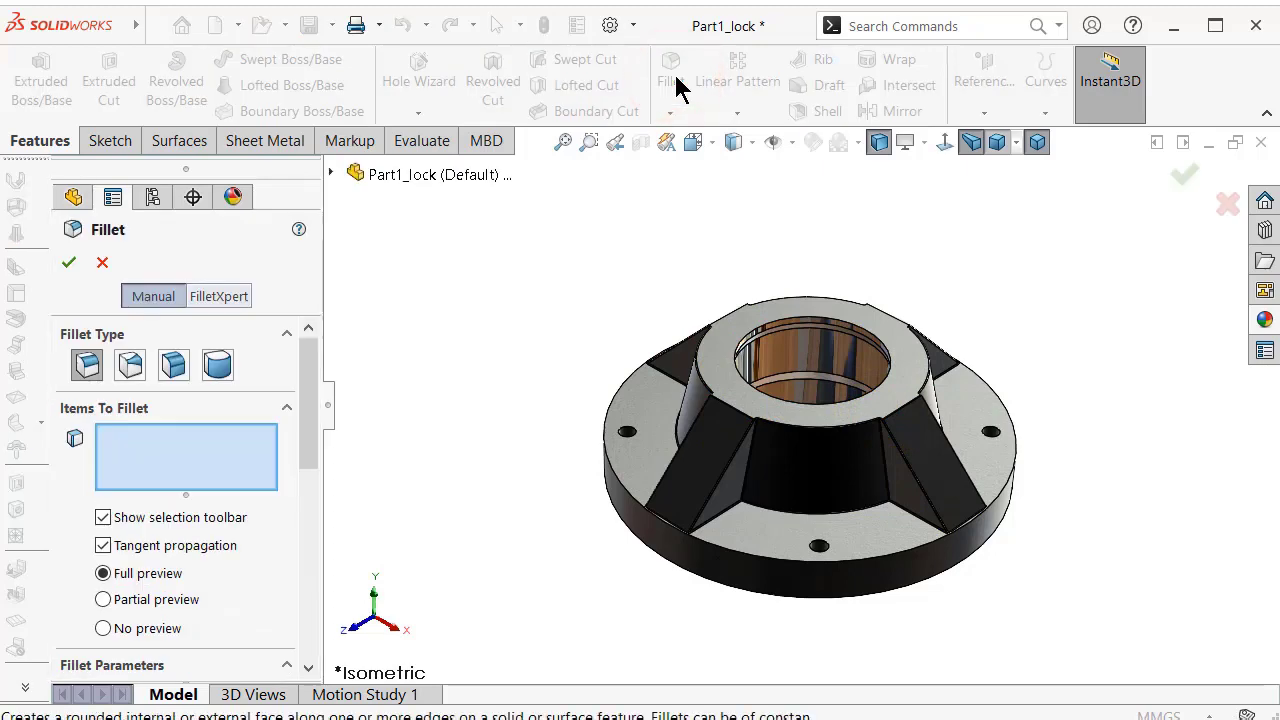
pyautogui.click(743, 556)
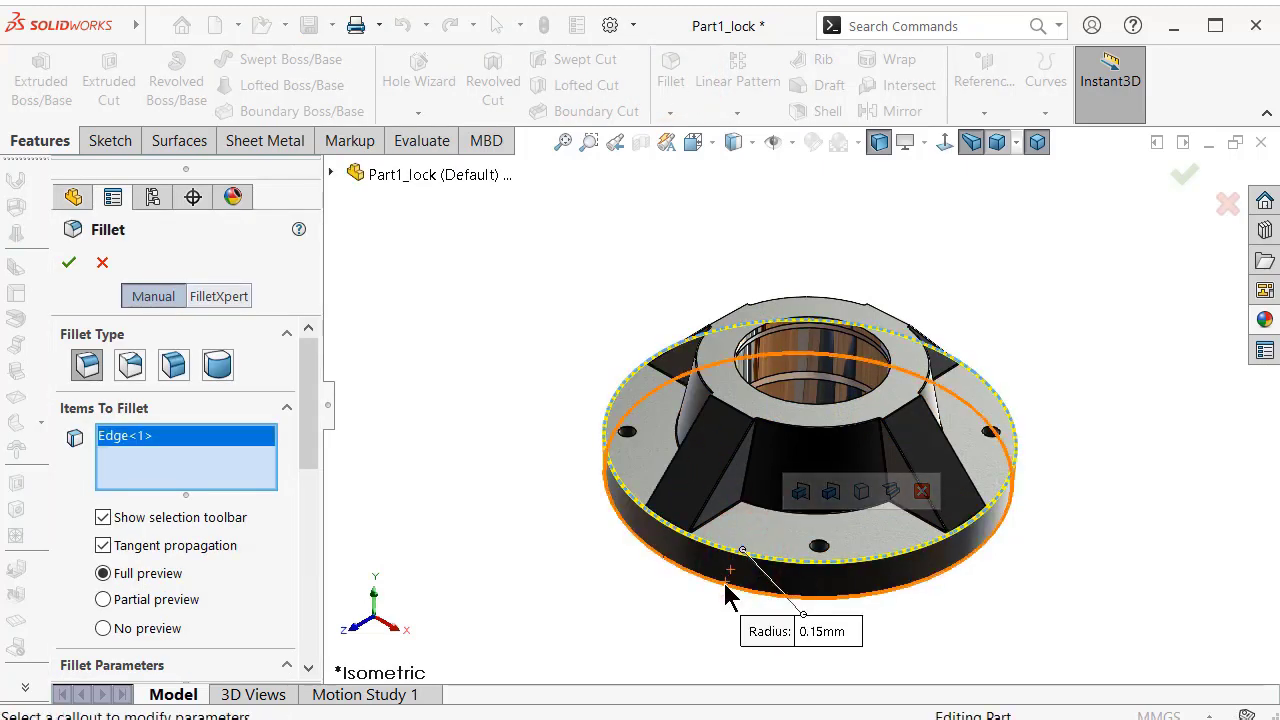
pyautogui.click(723, 587)
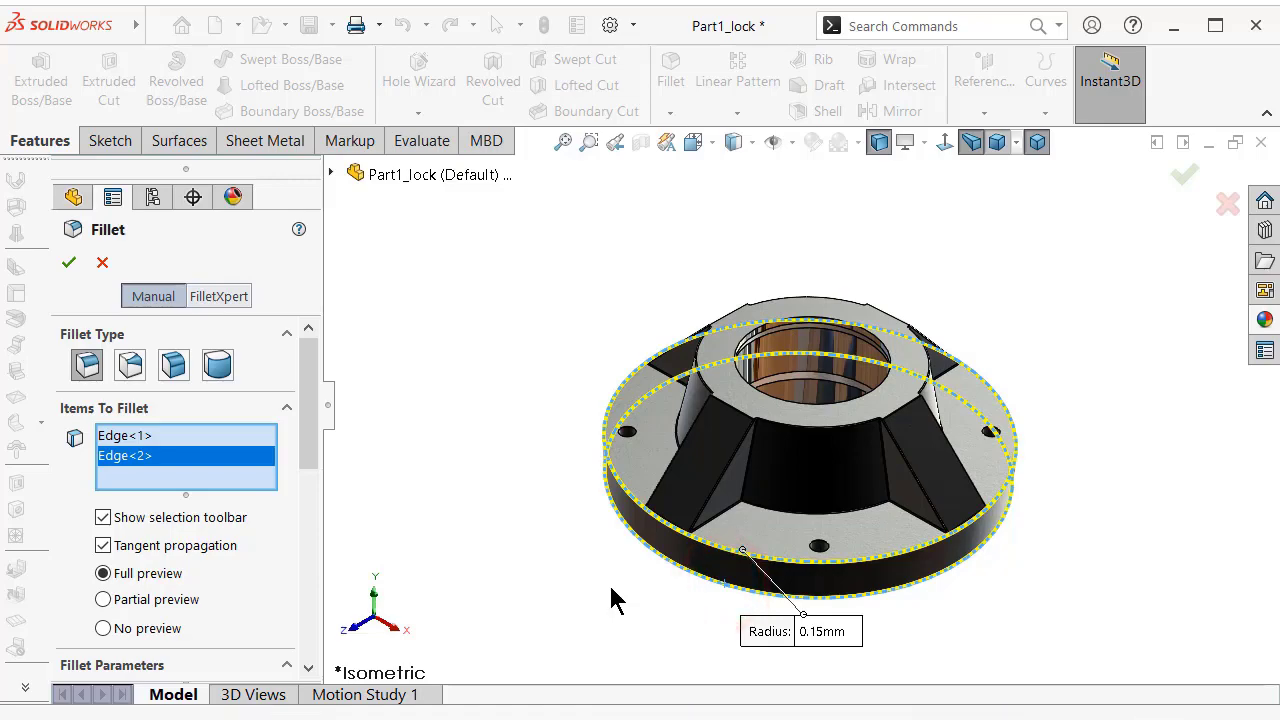
pyautogui.moveTo(614, 600); pyautogui.dragTo(614, 313, button='middle')
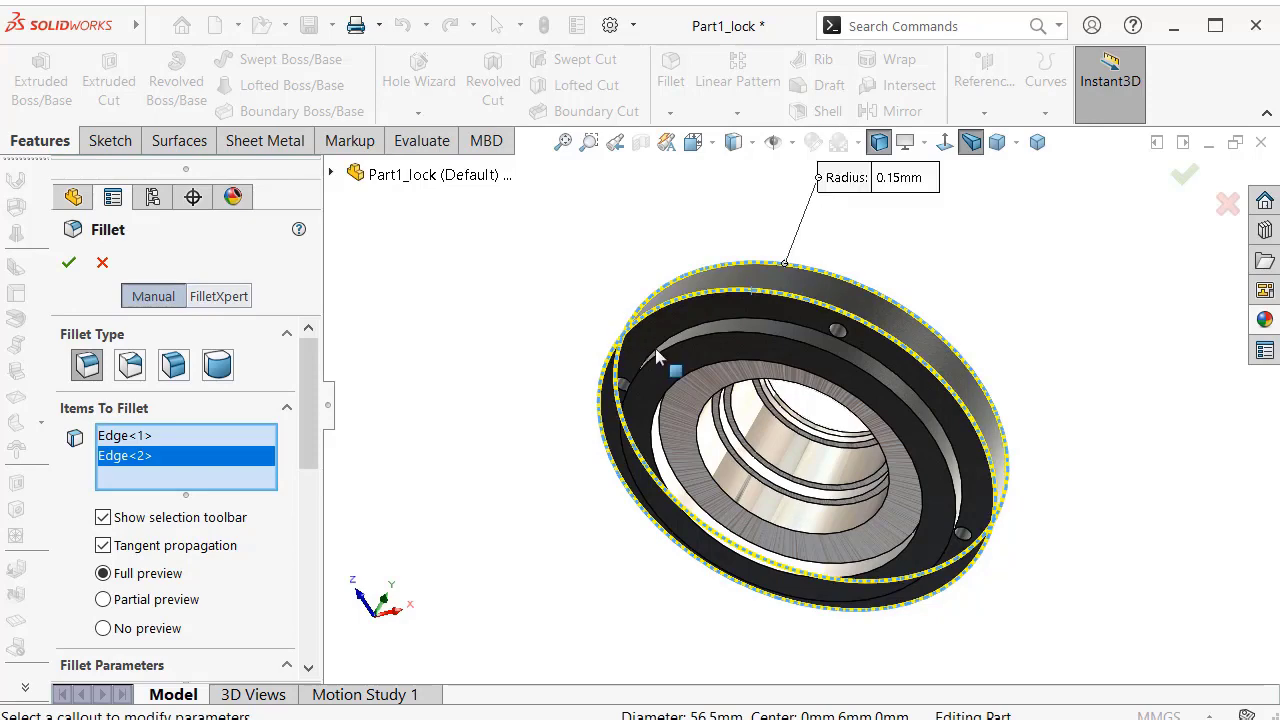
pyautogui.click(687, 360)
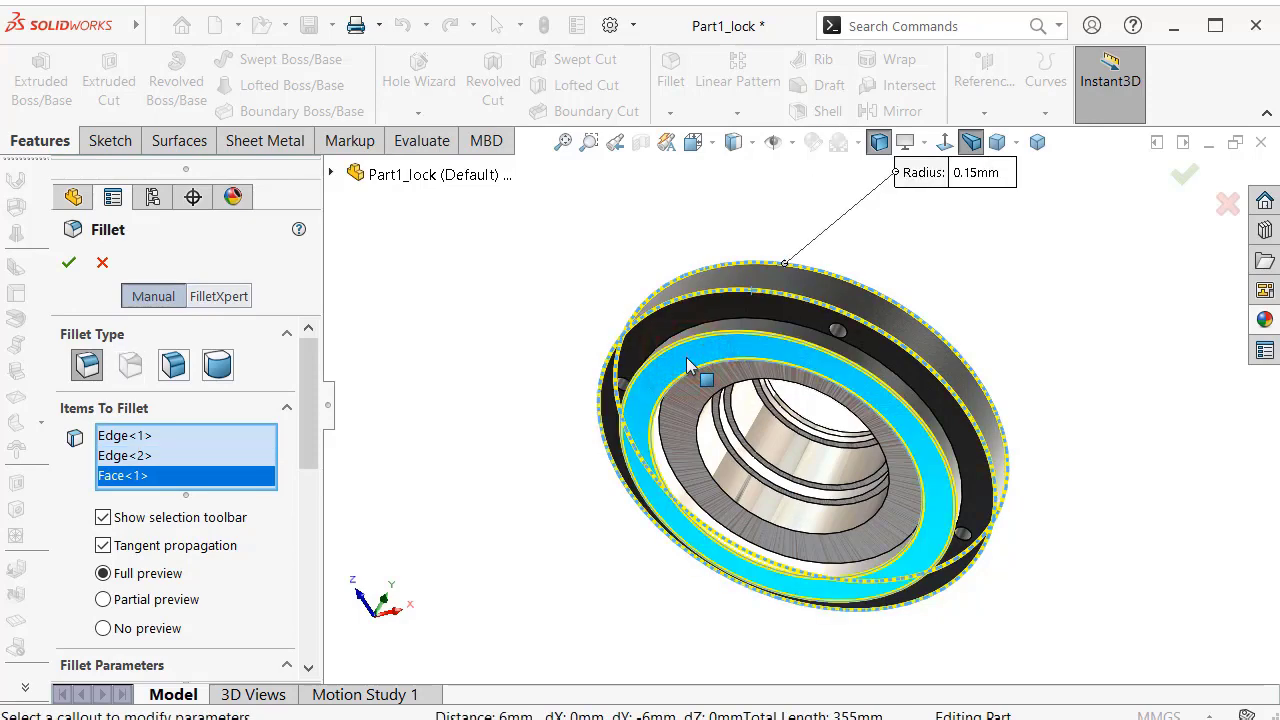
pyautogui.scroll(-4, 737, 538)
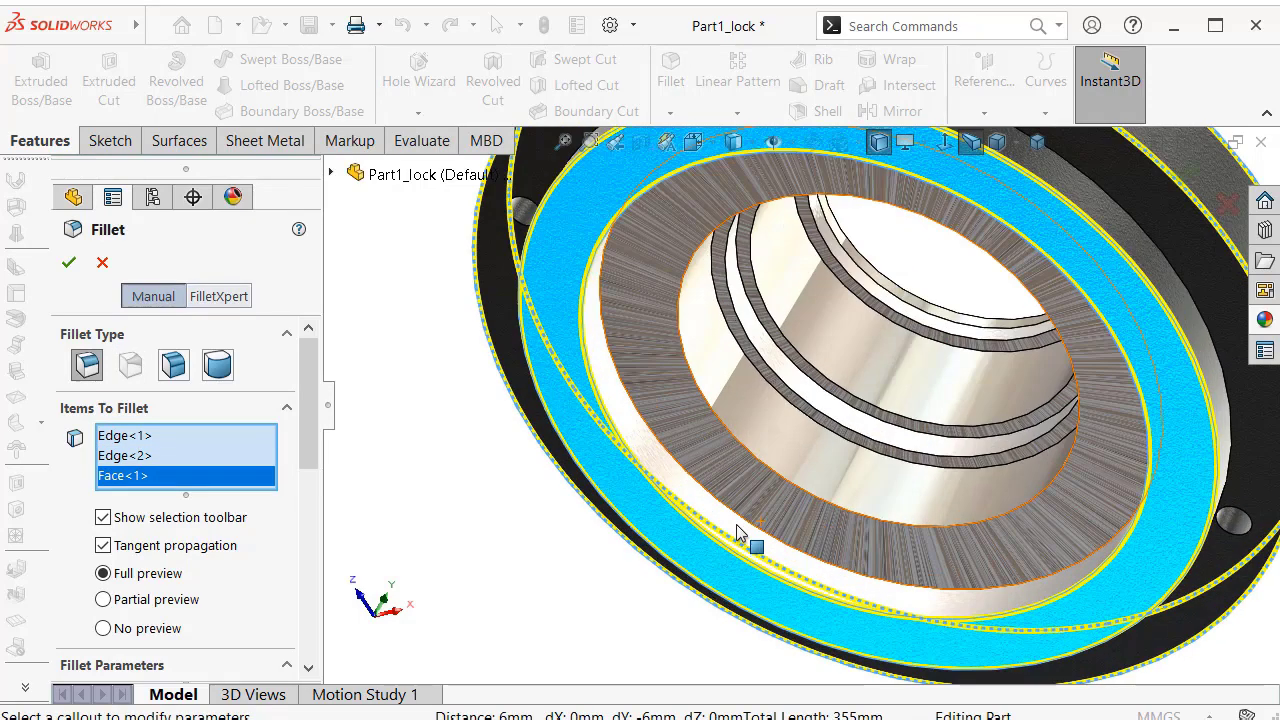
pyautogui.click(727, 500)
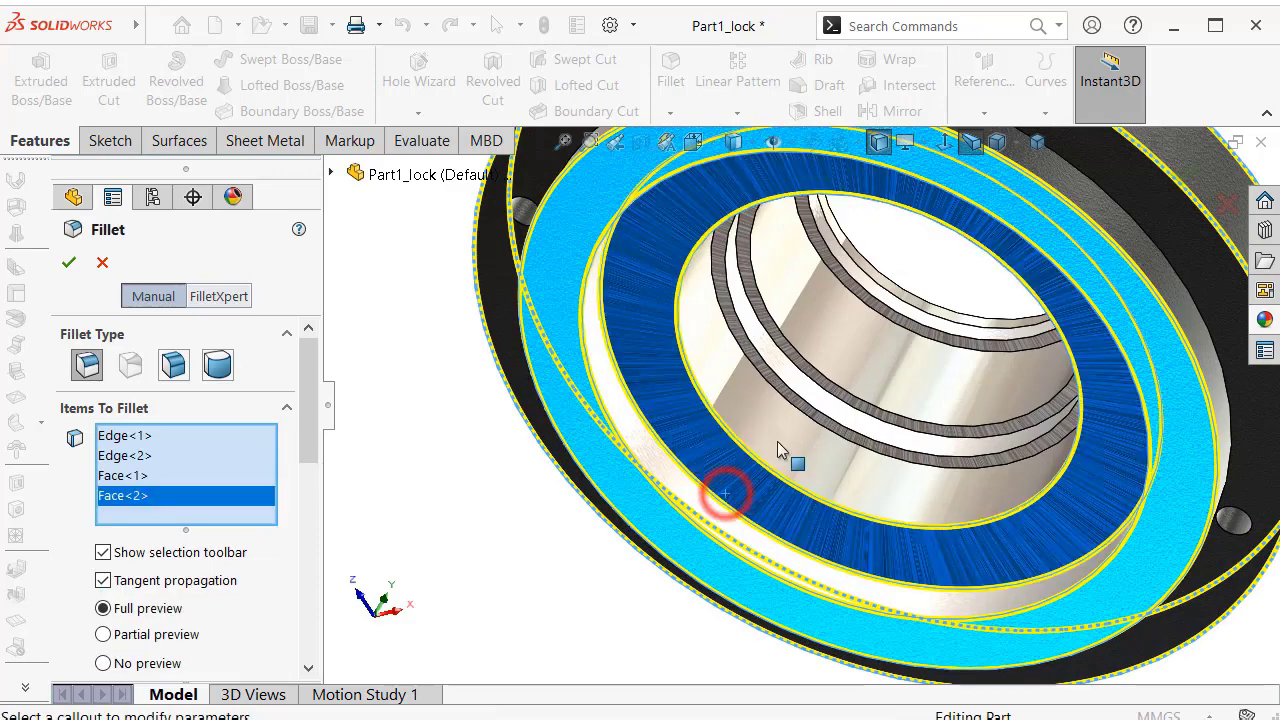
pyautogui.click(859, 375)
pyautogui.click(845, 420)
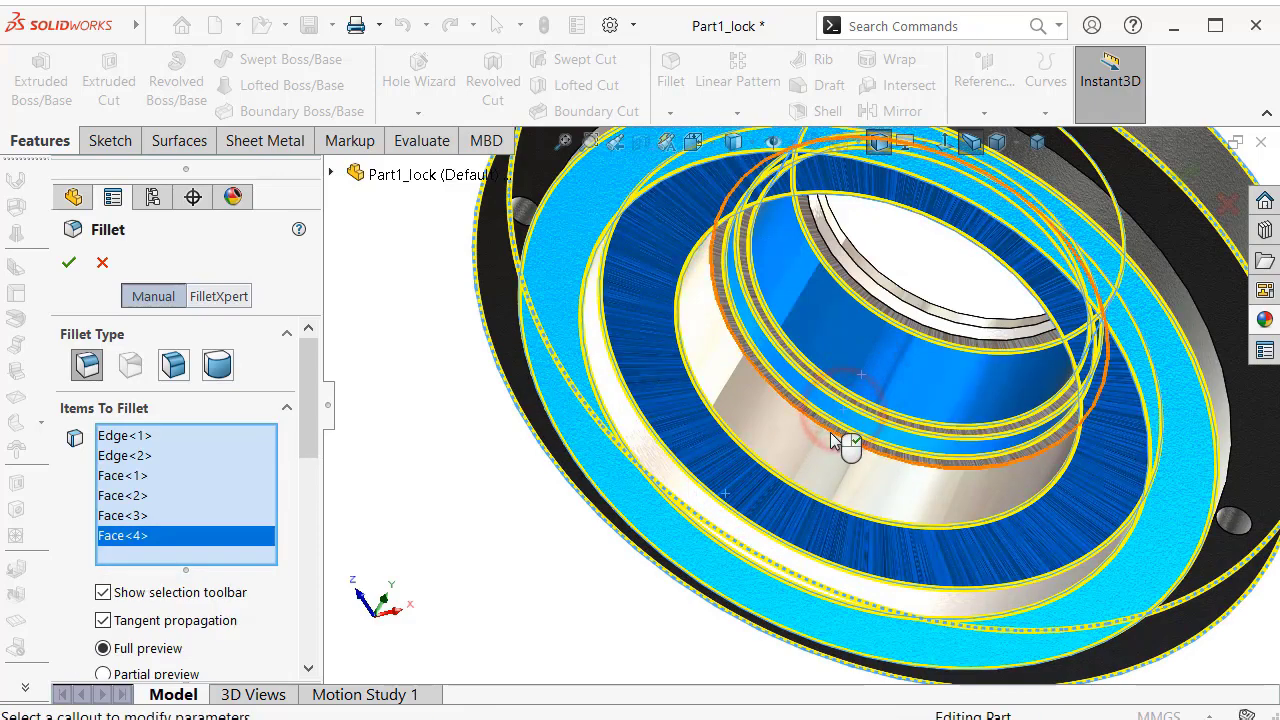
pyautogui.click(813, 455)
# Add the remaining bore and flange-hole faces and confirm the 0.15 mm fillet as Fillet4.
pyautogui.scroll(-3, 815, 445)
pyautogui.scroll(3, 925, 303)
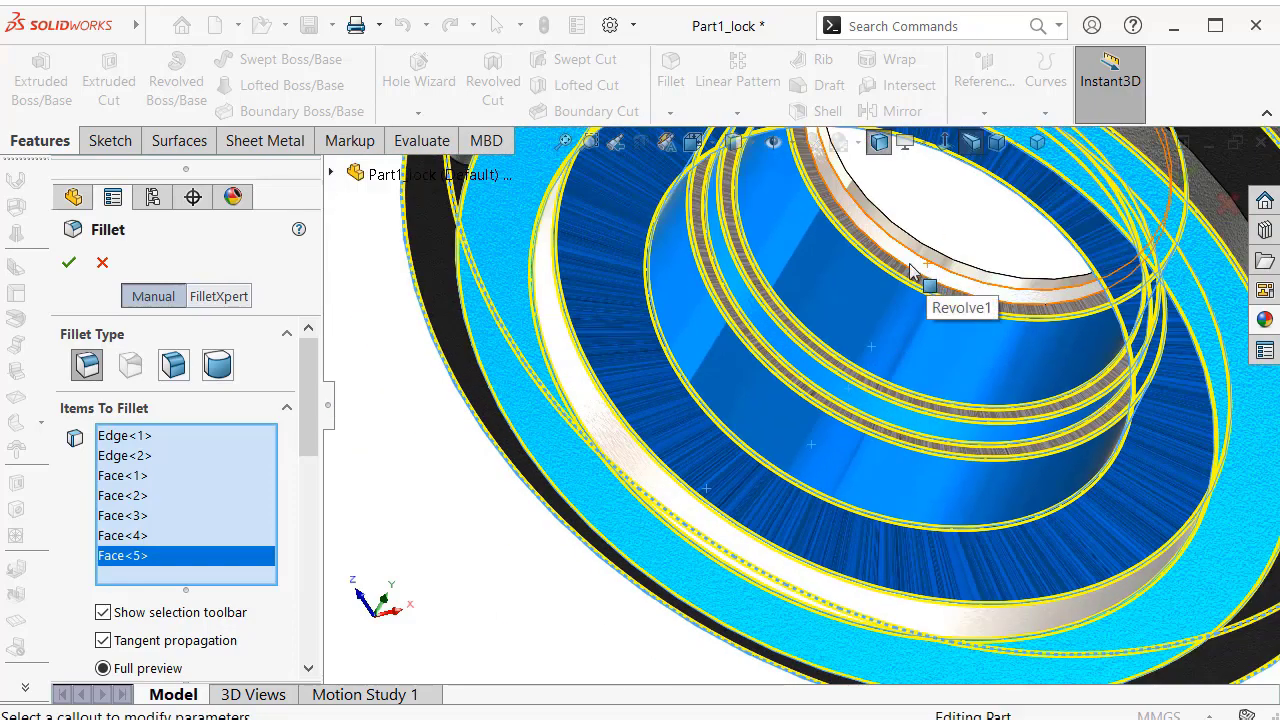
pyautogui.click(909, 264)
pyautogui.scroll(3, 927, 243)
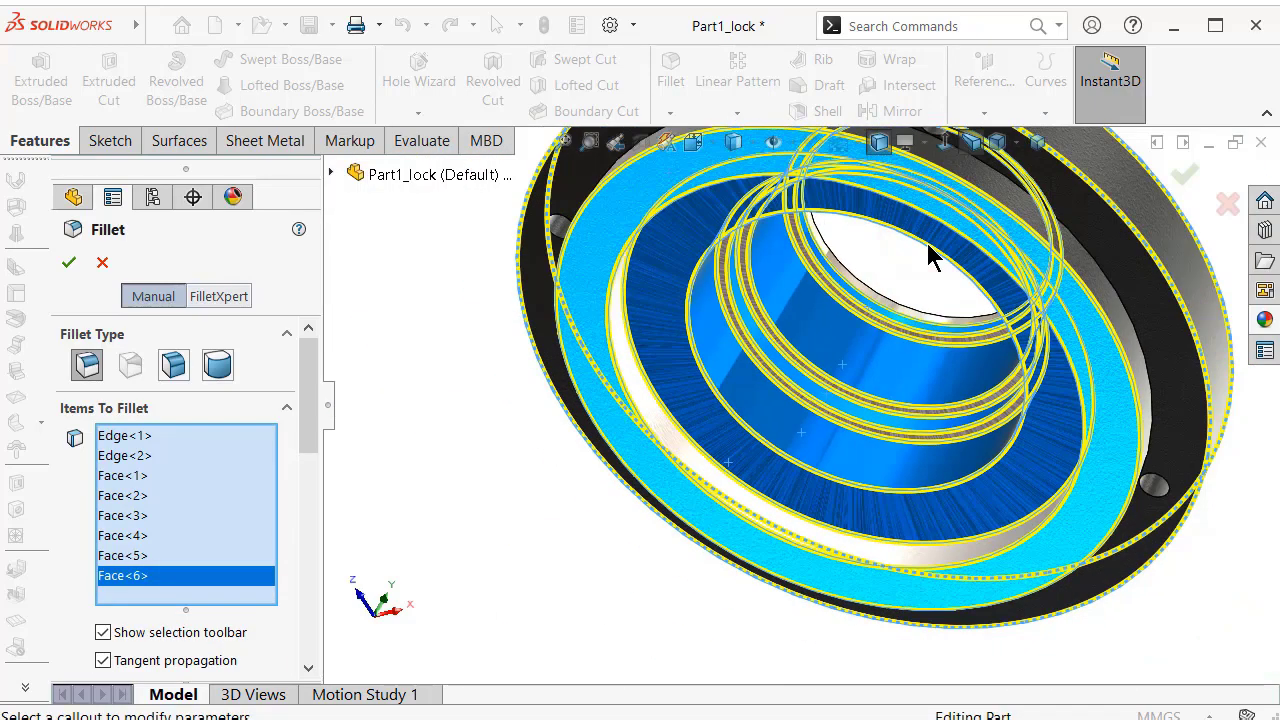
pyautogui.scroll(-5, 817, 315)
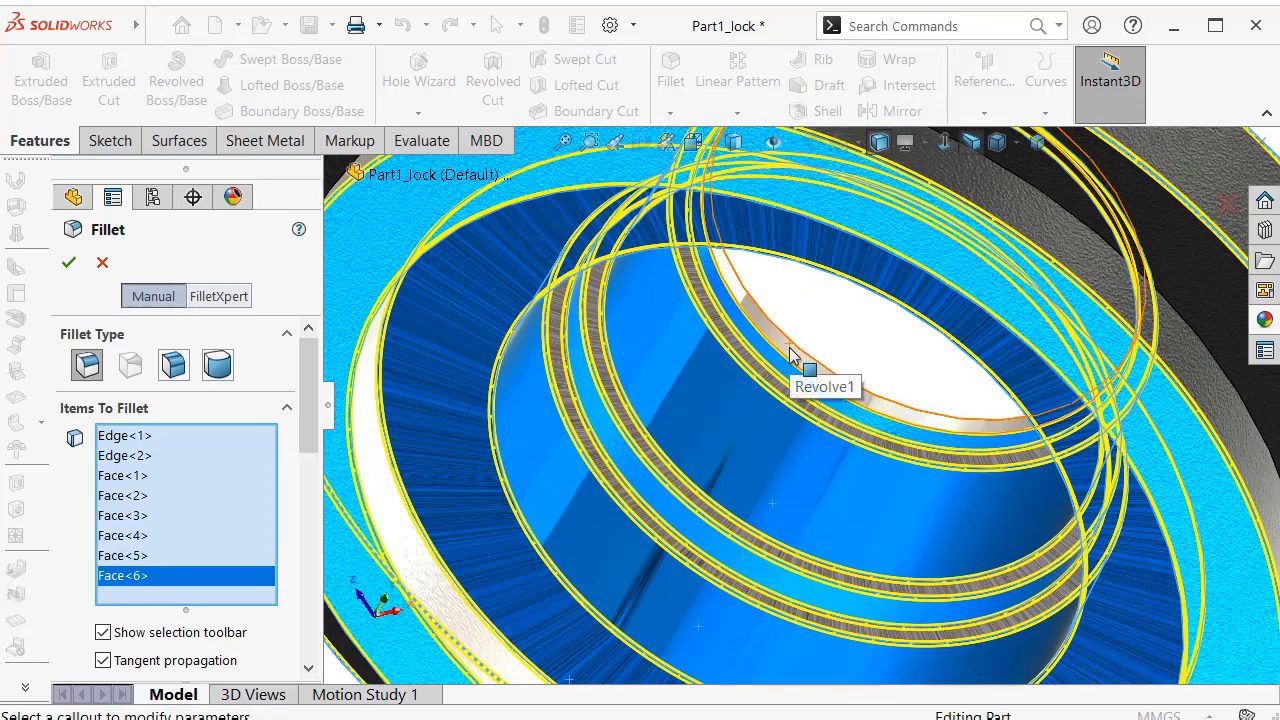
pyautogui.click(790, 354)
pyautogui.scroll(4, 790, 356)
pyautogui.moveTo(795, 360)
pyautogui.mouseDown(button='middle')
pyautogui.moveTo(796, 511)
pyautogui.moveTo(871, 451)
pyautogui.mouseUp(button='middle')
pyautogui.scroll(3, 921, 292)
pyautogui.scroll(-4, 922, 294)
pyautogui.scroll(2, 927, 290)
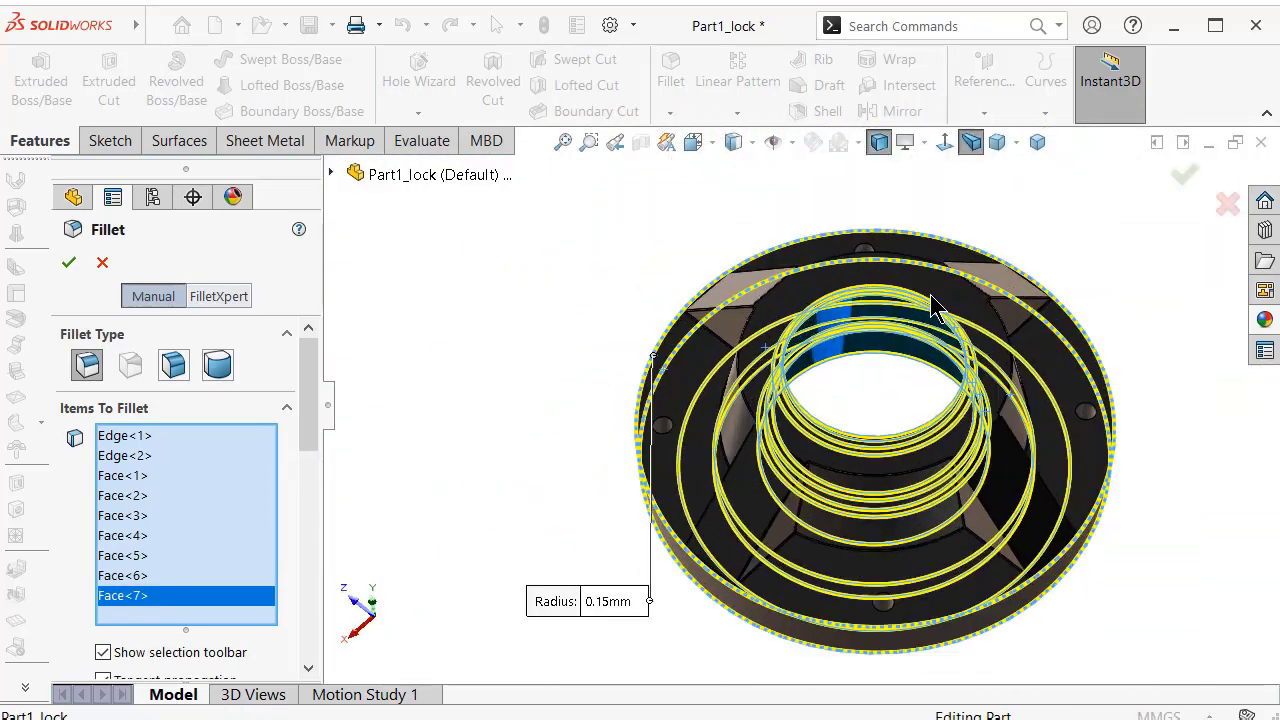
pyautogui.scroll(-4, 725, 420)
pyautogui.moveTo(725, 420); pyautogui.dragTo(735, 483, button='middle')
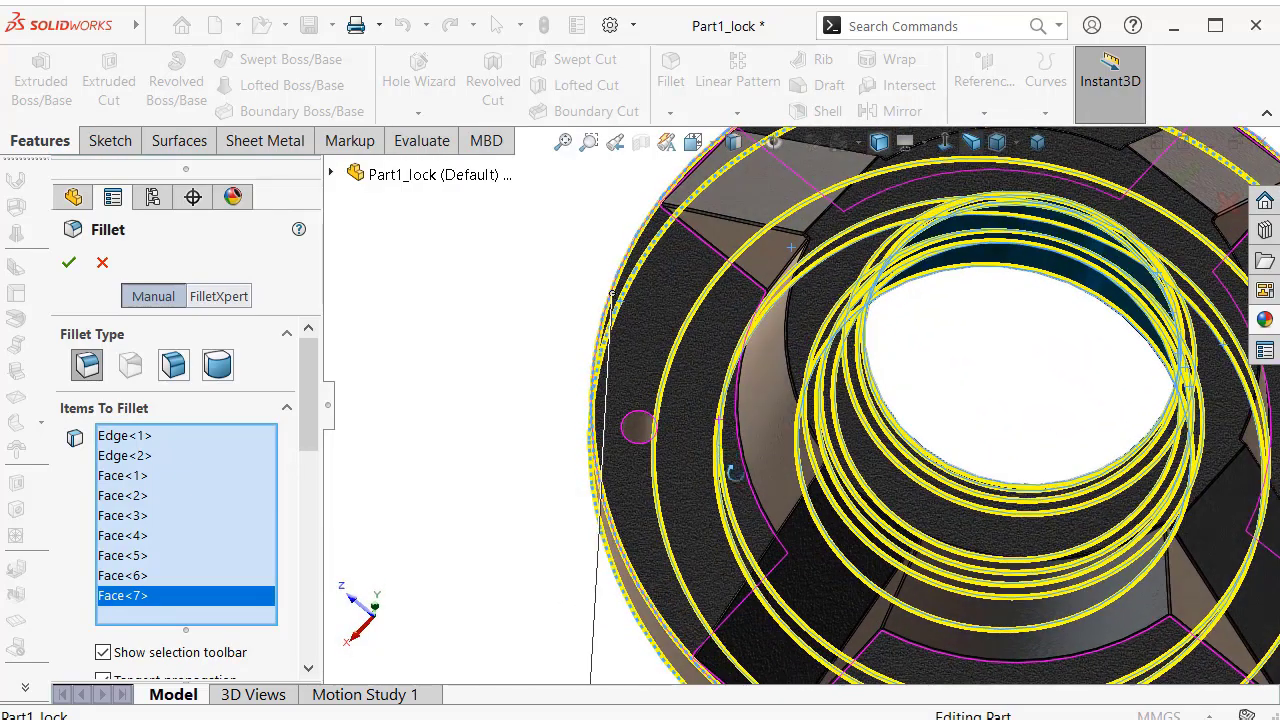
pyautogui.scroll(-2, 710, 470)
pyautogui.scroll(-3, 680, 450)
pyautogui.click(655, 438)
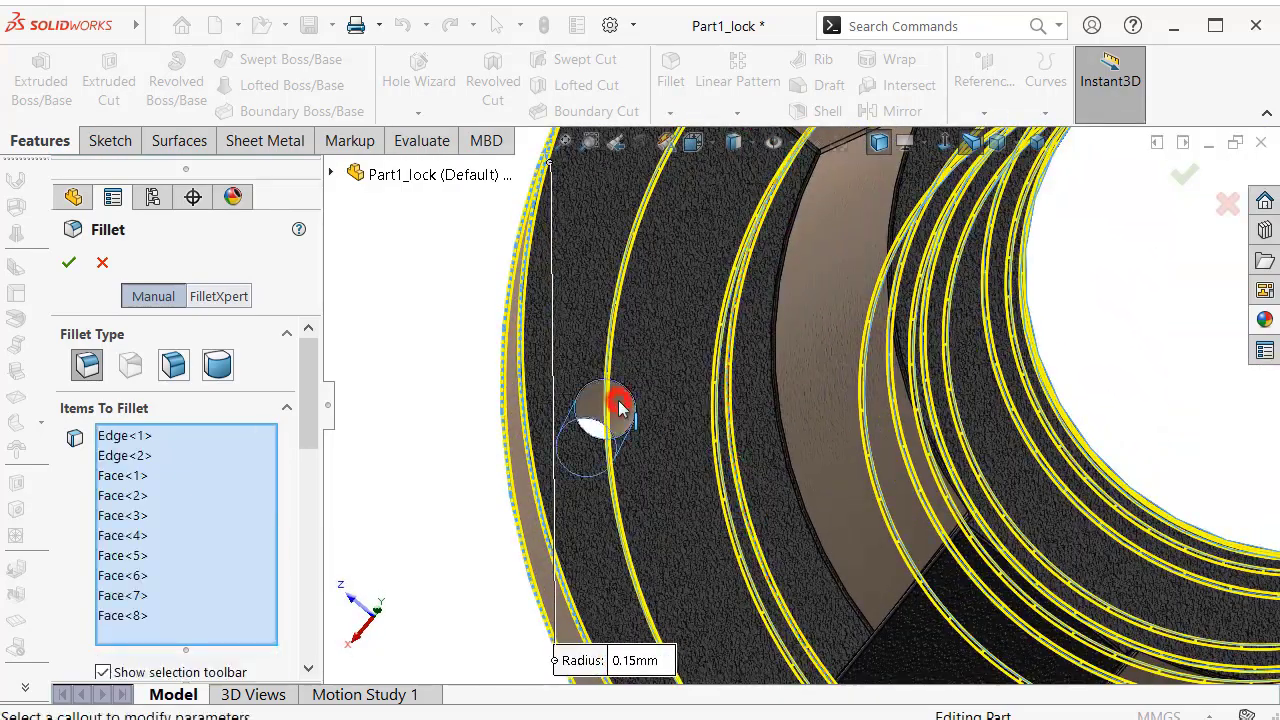
pyautogui.scroll(3, 660, 438)
pyautogui.scroll(-3, 1008, 640)
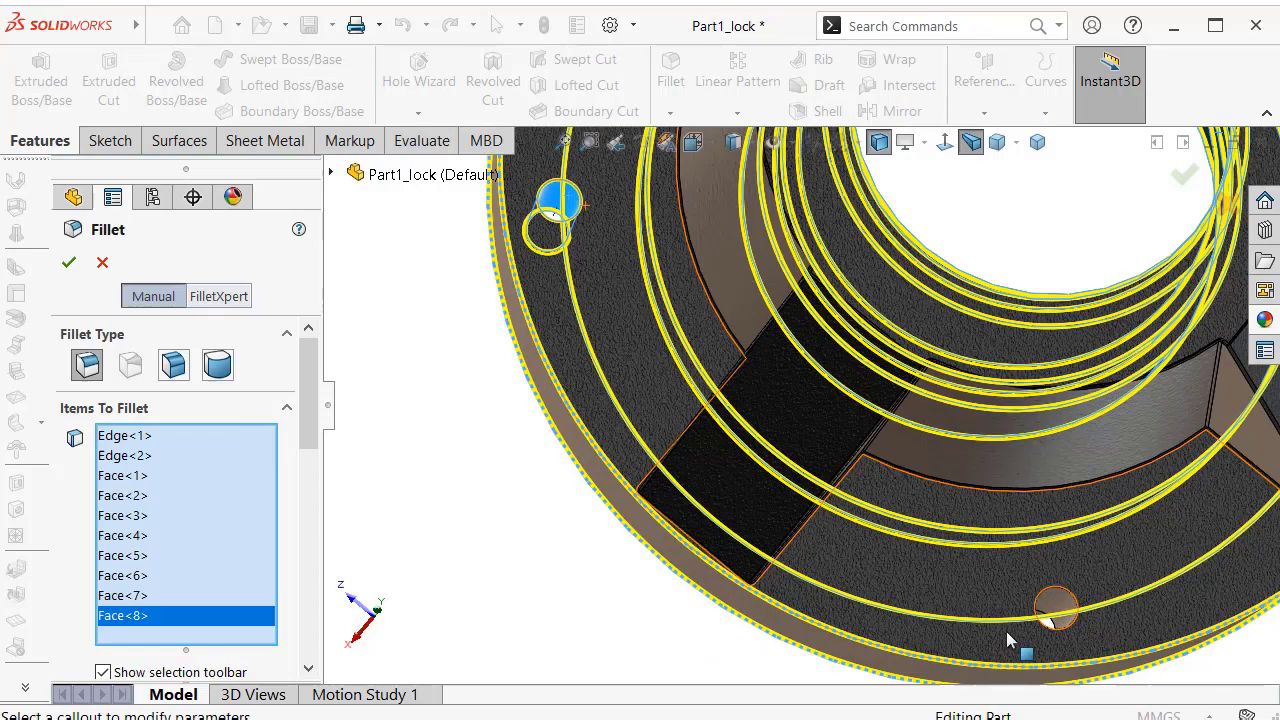
pyautogui.click(1057, 605)
pyautogui.scroll(3, 1054, 606)
pyautogui.scroll(-3, 975, 330)
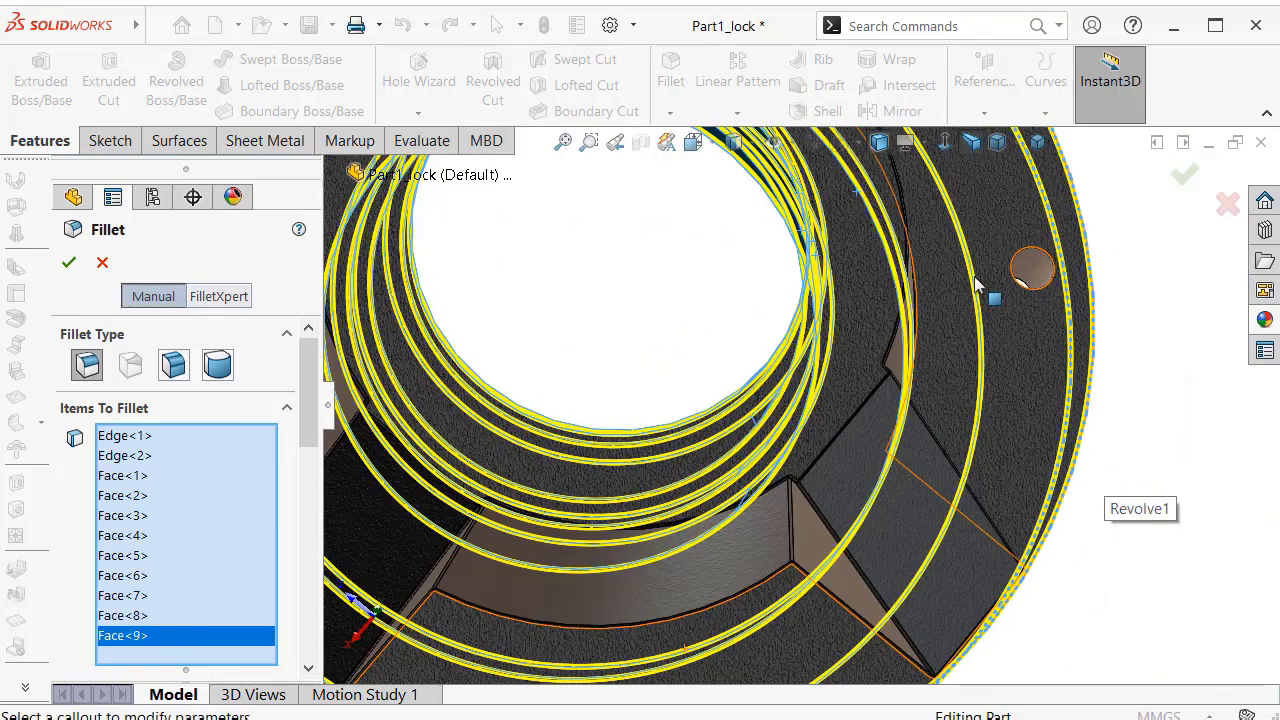
pyautogui.click(1041, 269)
pyautogui.scroll(3, 1038, 270)
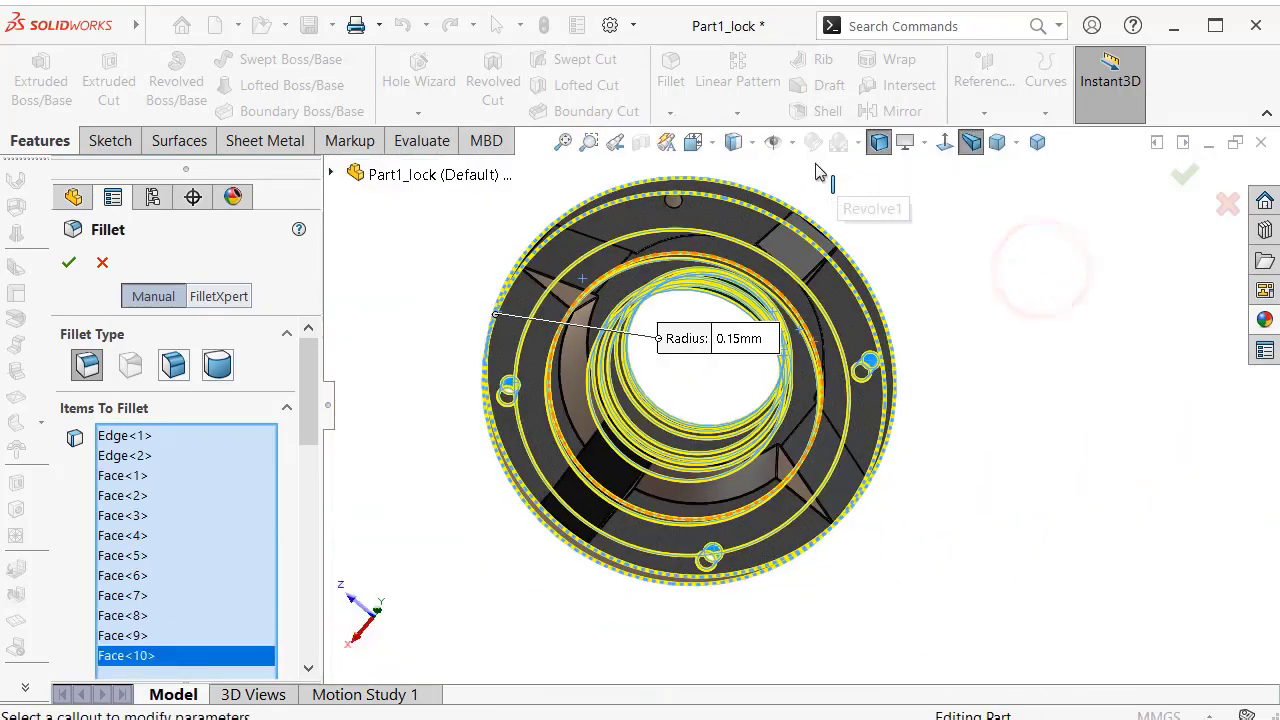
pyautogui.scroll(-3, 817, 172)
pyautogui.click(513, 277)
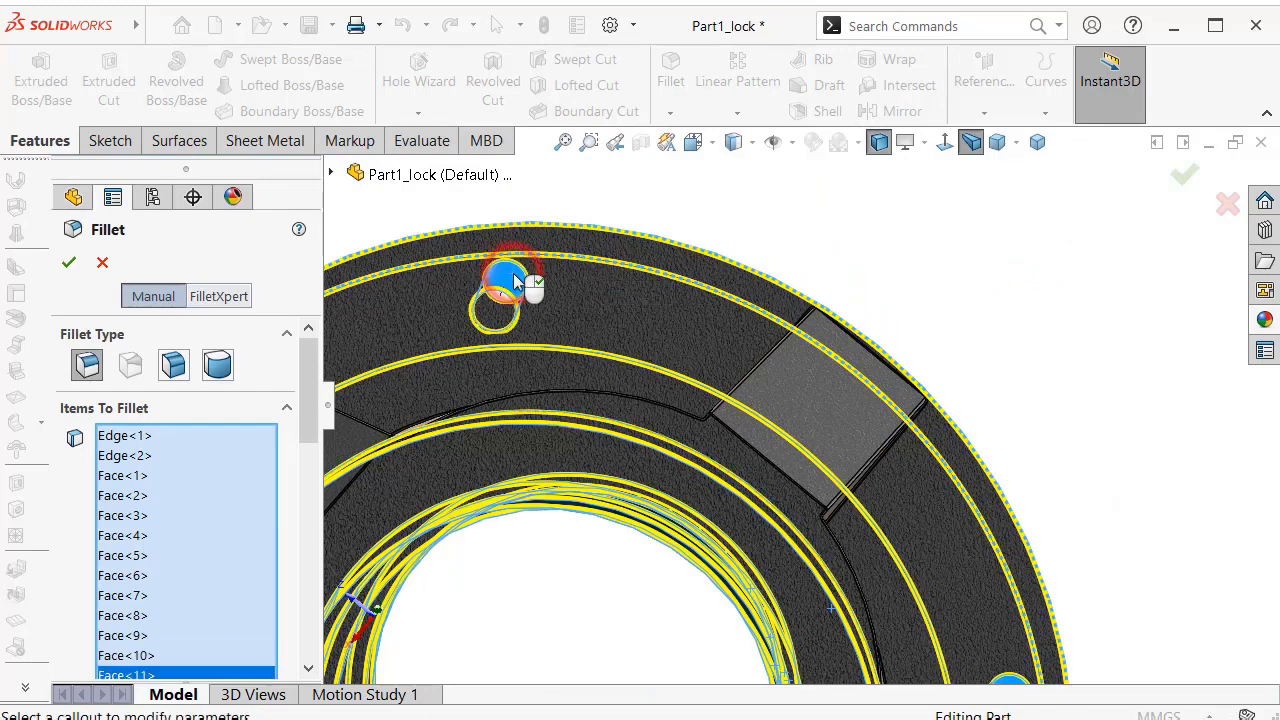
pyautogui.scroll(3, 515, 280)
pyautogui.click(1180, 180)
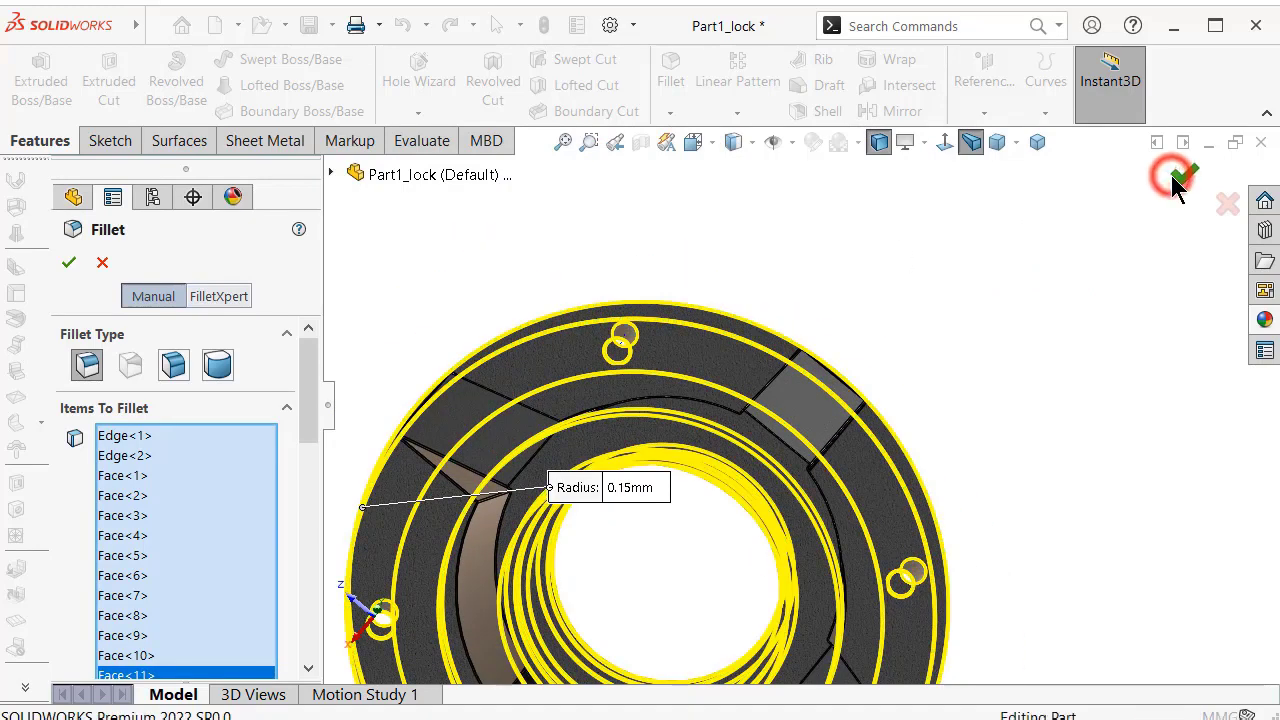
# Show the part in isometric view, collapse the FeatureManager tree, and fit the part to the window.
pyautogui.press('z')
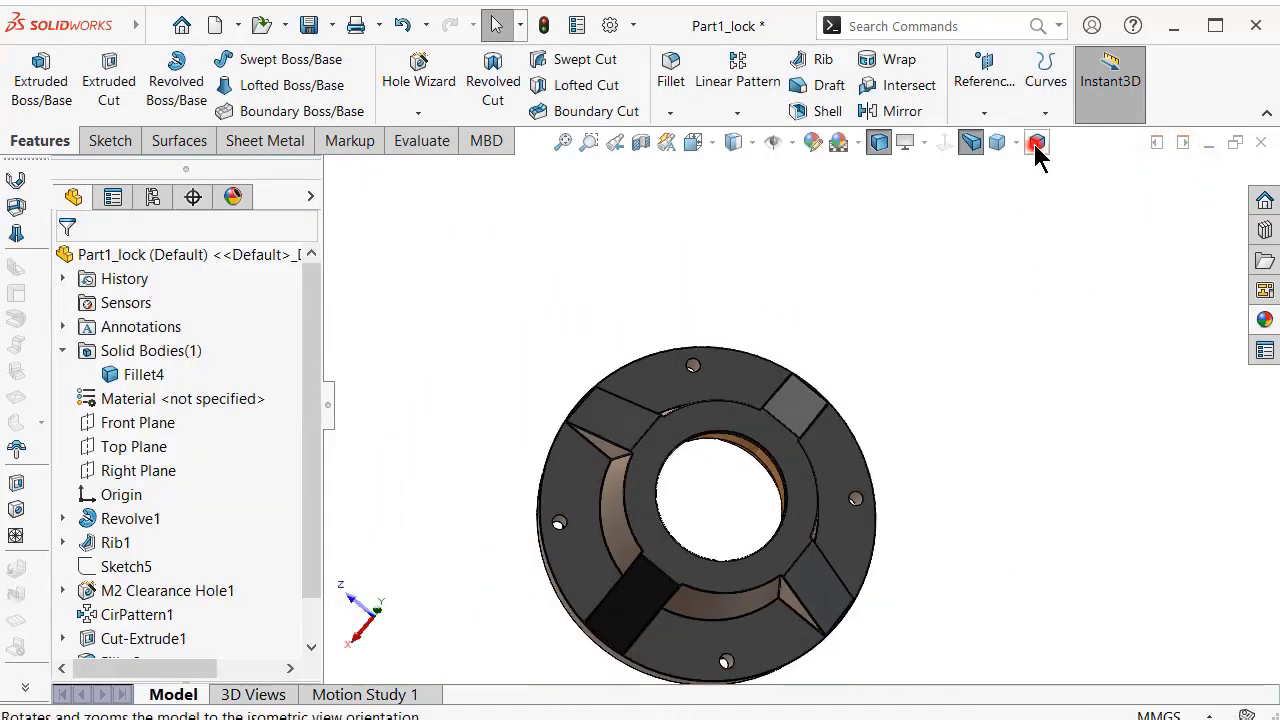
pyautogui.click(1036, 145)
pyautogui.click(328, 410)
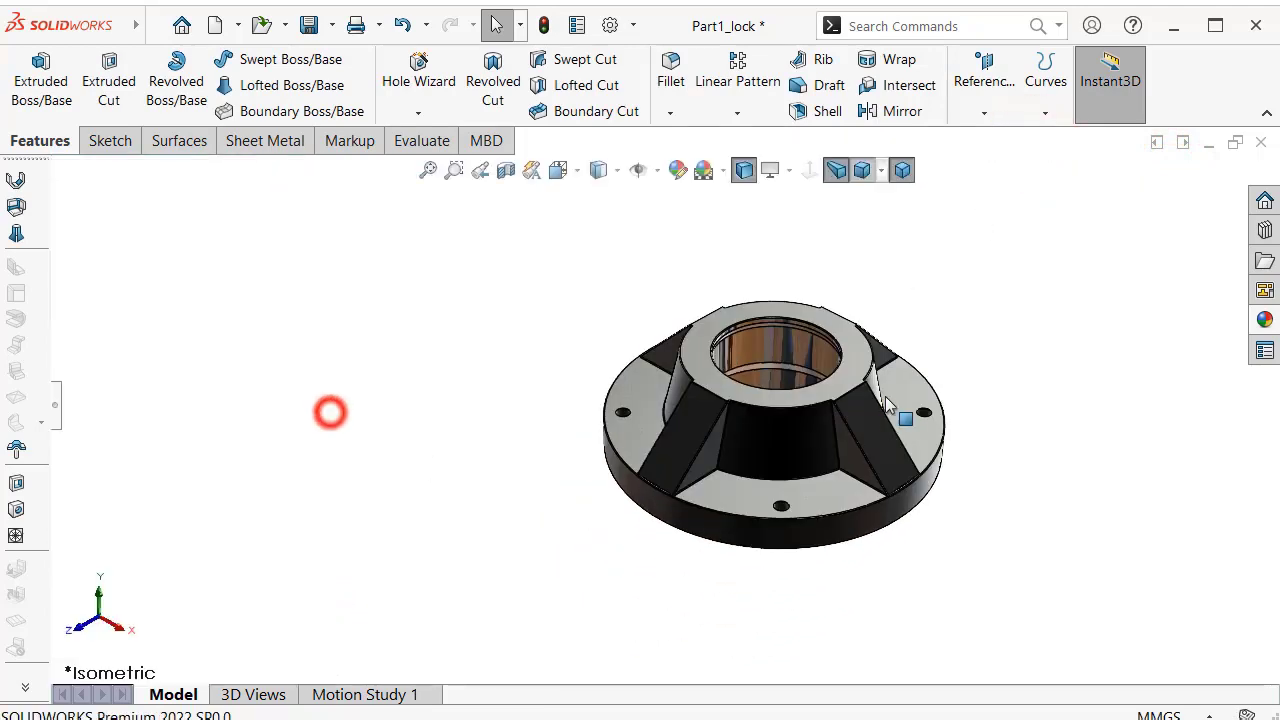
pyautogui.press('f')
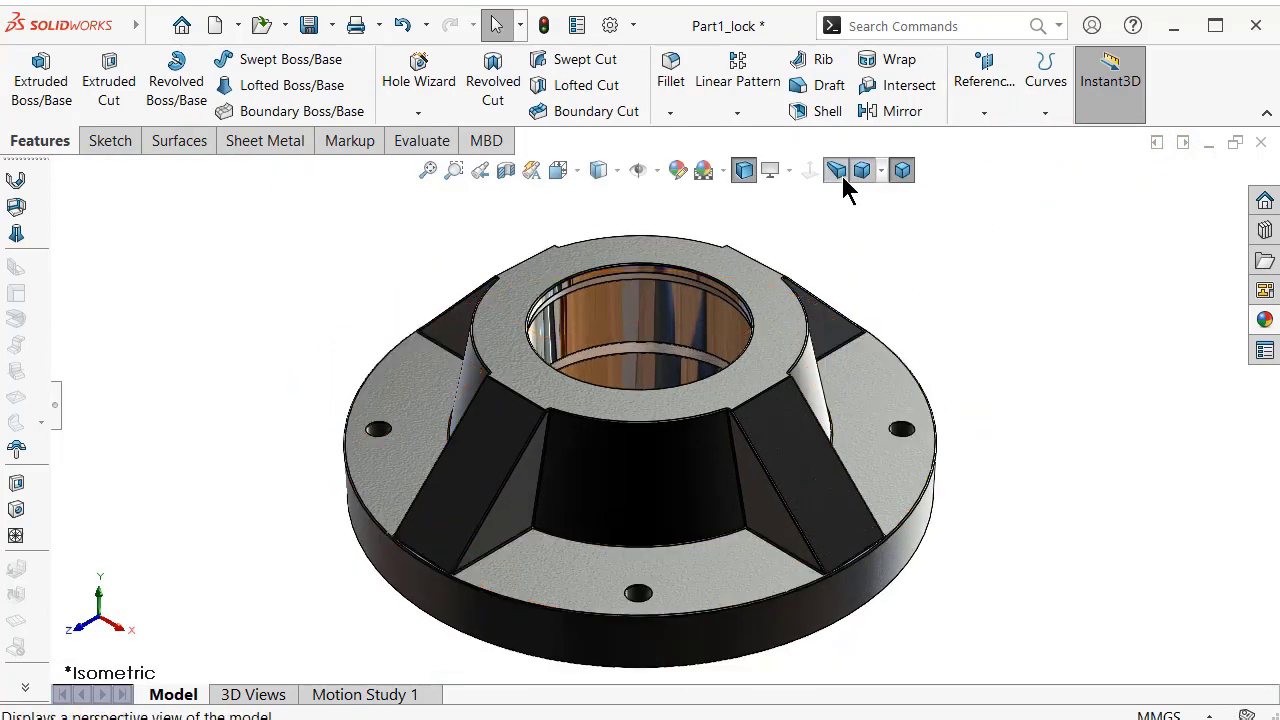
pyautogui.press('z')
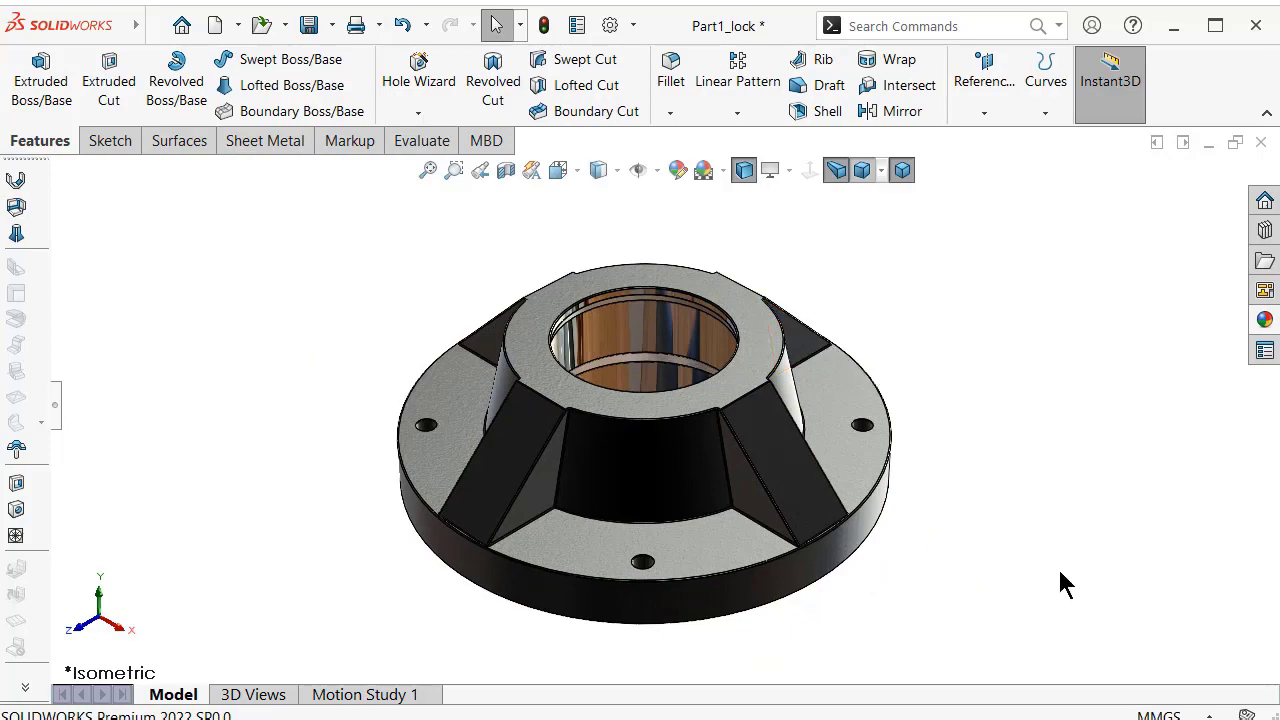
pyautogui.moveTo(946, 440)
pyautogui.mouseDown(button='middle')
pyautogui.moveTo(683, 382)
pyautogui.moveTo(686, 250)
pyautogui.mouseUp(button='middle')
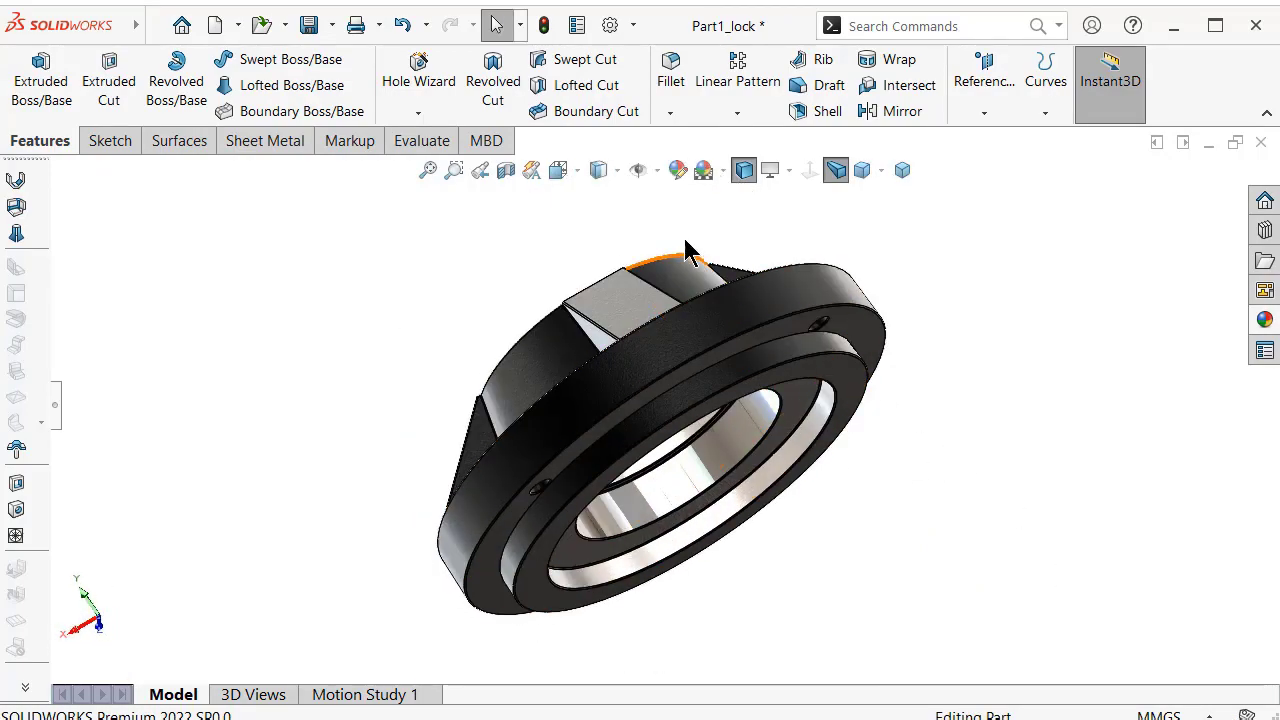
pyautogui.click(600, 227)
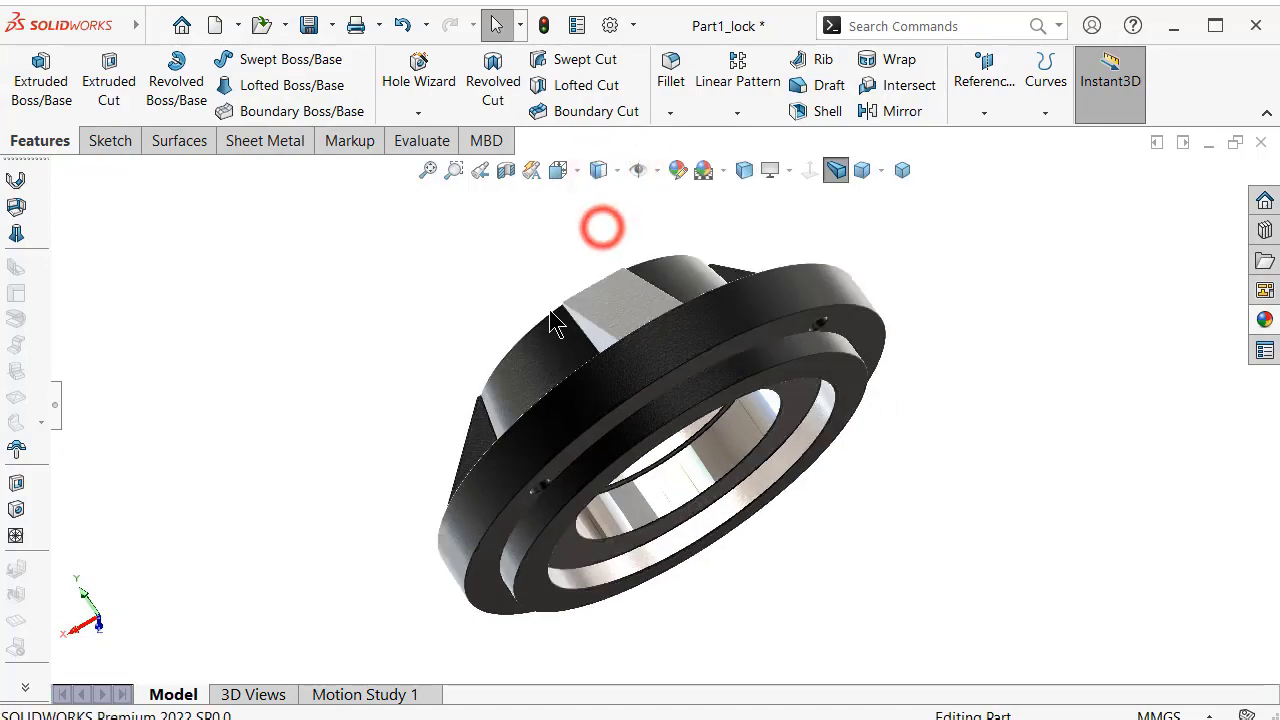
pyautogui.moveTo(657, 443)
pyautogui.mouseDown(button='middle')
pyautogui.moveTo(907, 434)
pyautogui.moveTo(951, 449)
pyautogui.moveTo(886, 560)
pyautogui.moveTo(650, 533)
pyautogui.moveTo(700, 460)
pyautogui.mouseUp(button='middle')
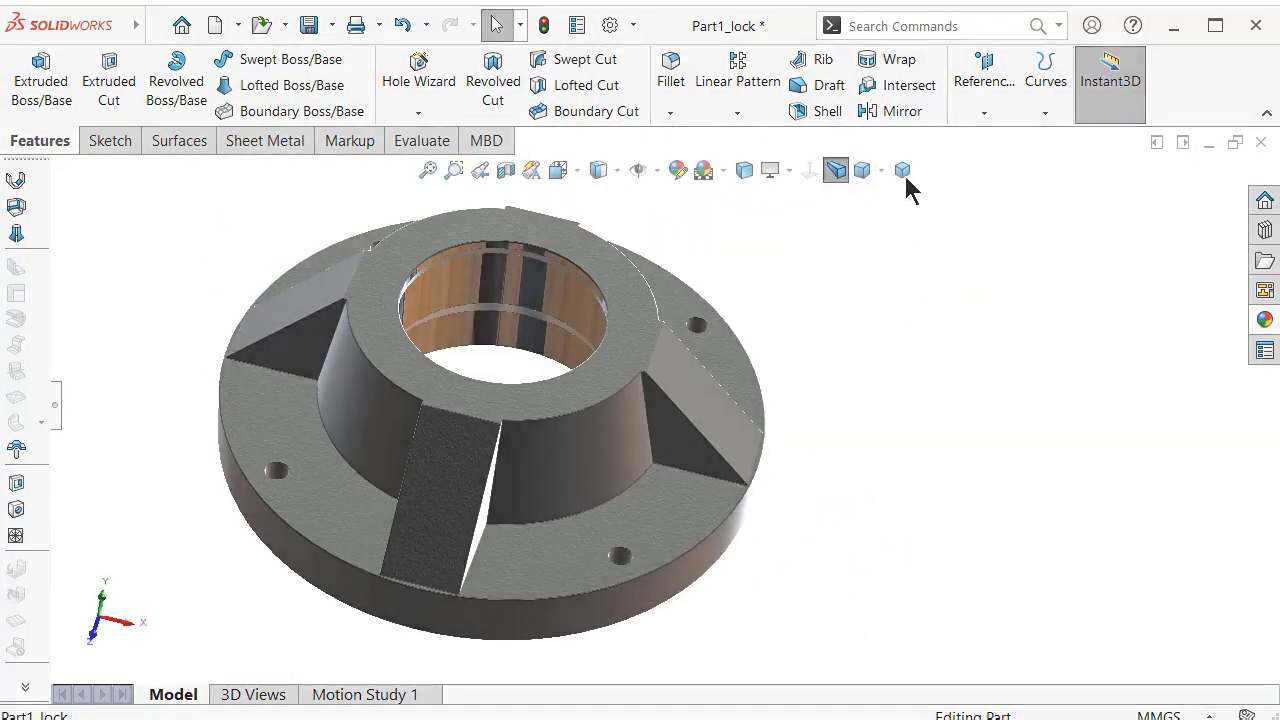
pyautogui.click(902, 170)
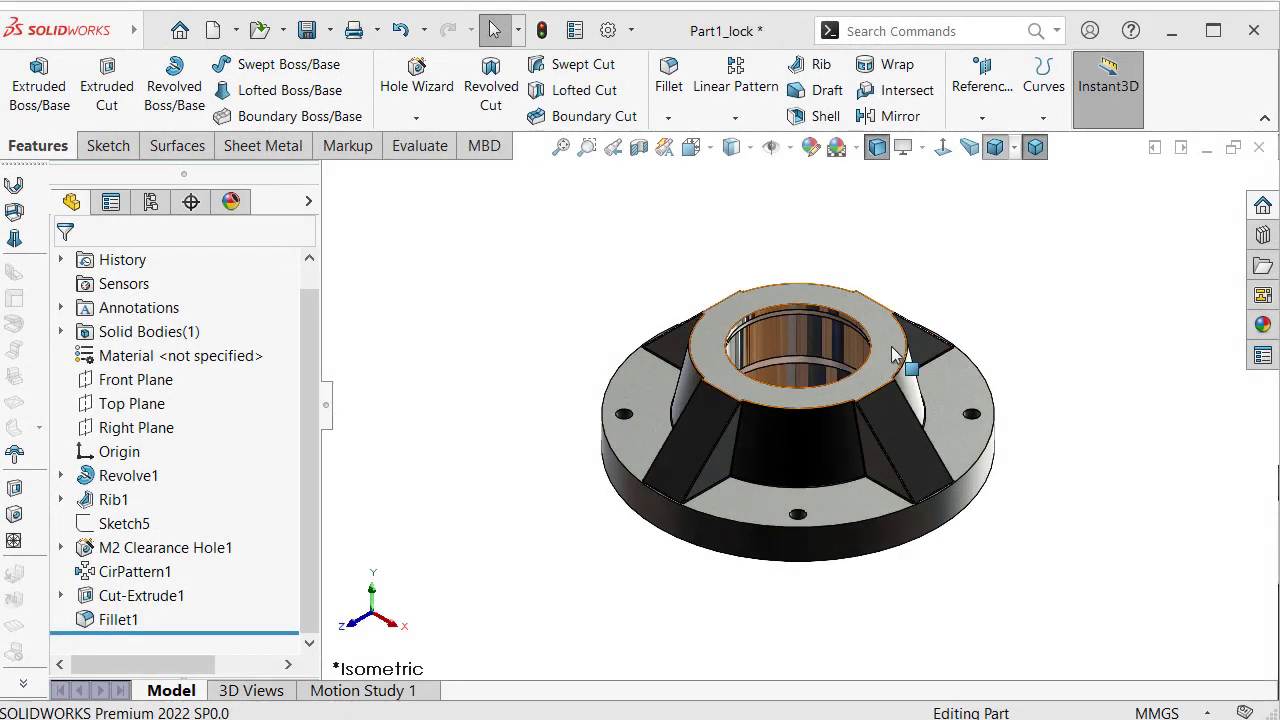
# Start a sketch on the top face and draw a center rectangle at the origin past the flange.
pyautogui.click(905, 350)
pyautogui.click(980, 287)
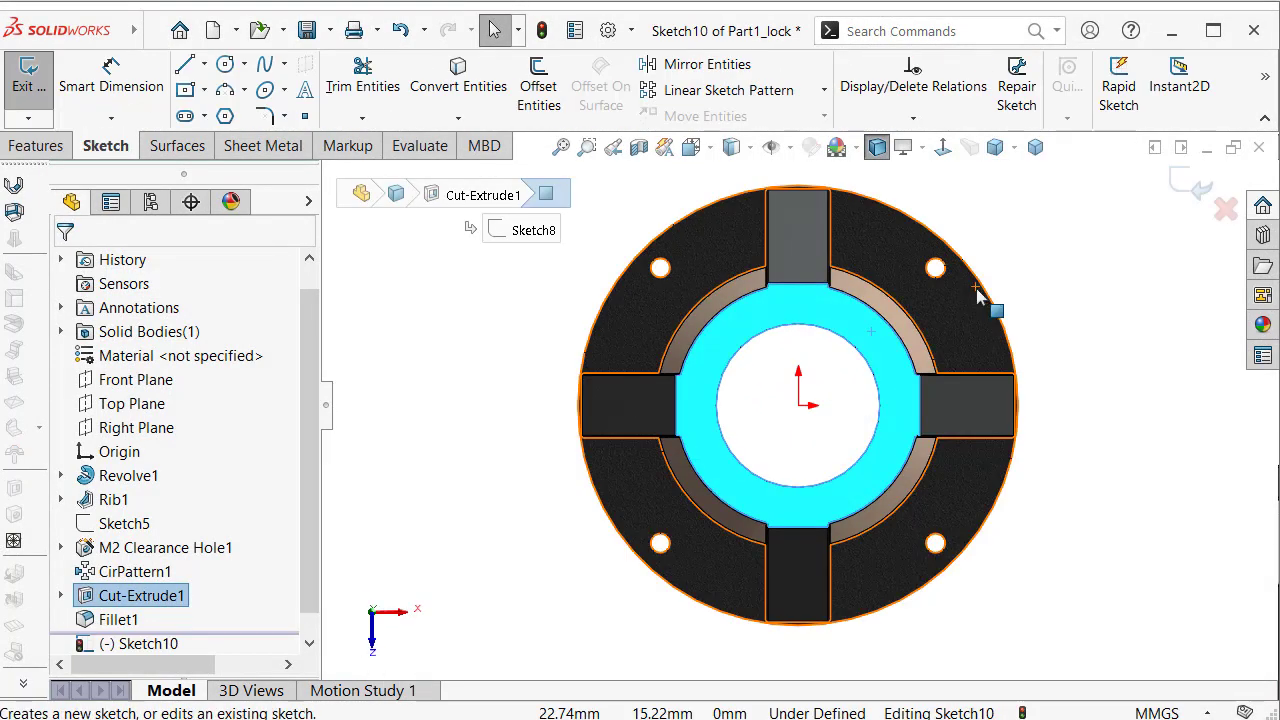
pyautogui.press('s')
pyautogui.click(1068, 430)
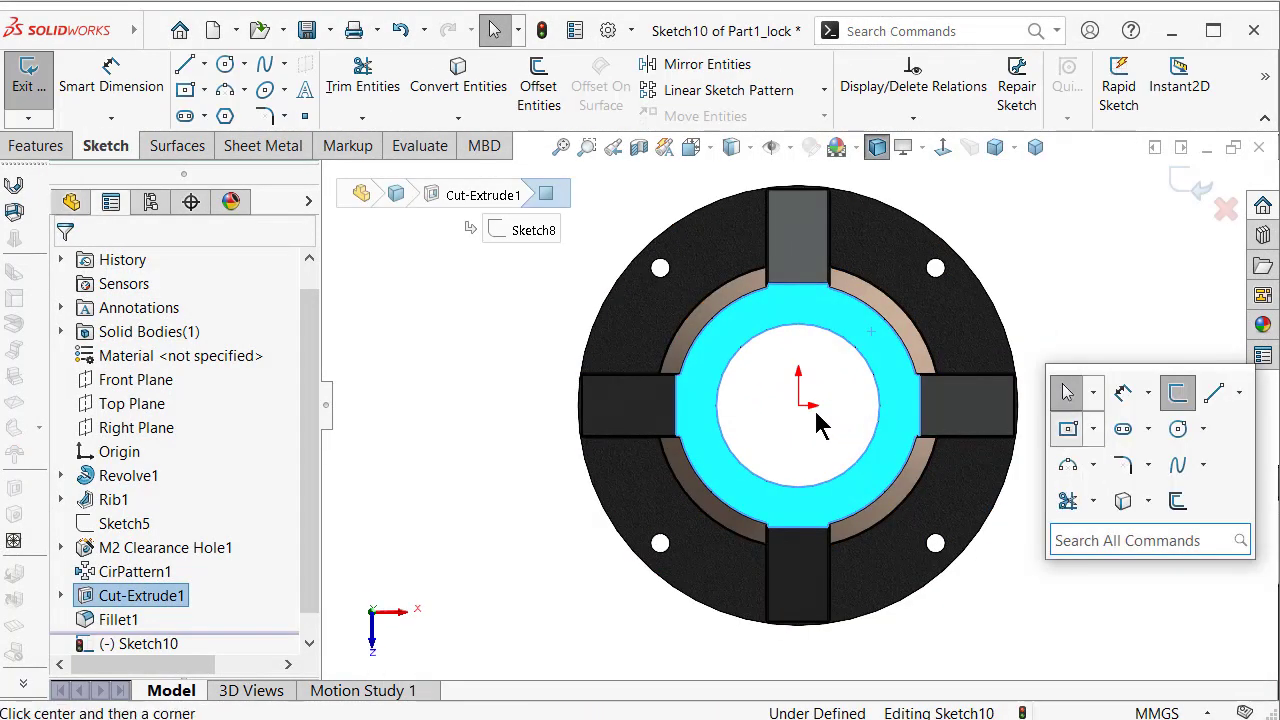
pyautogui.click(798, 405)
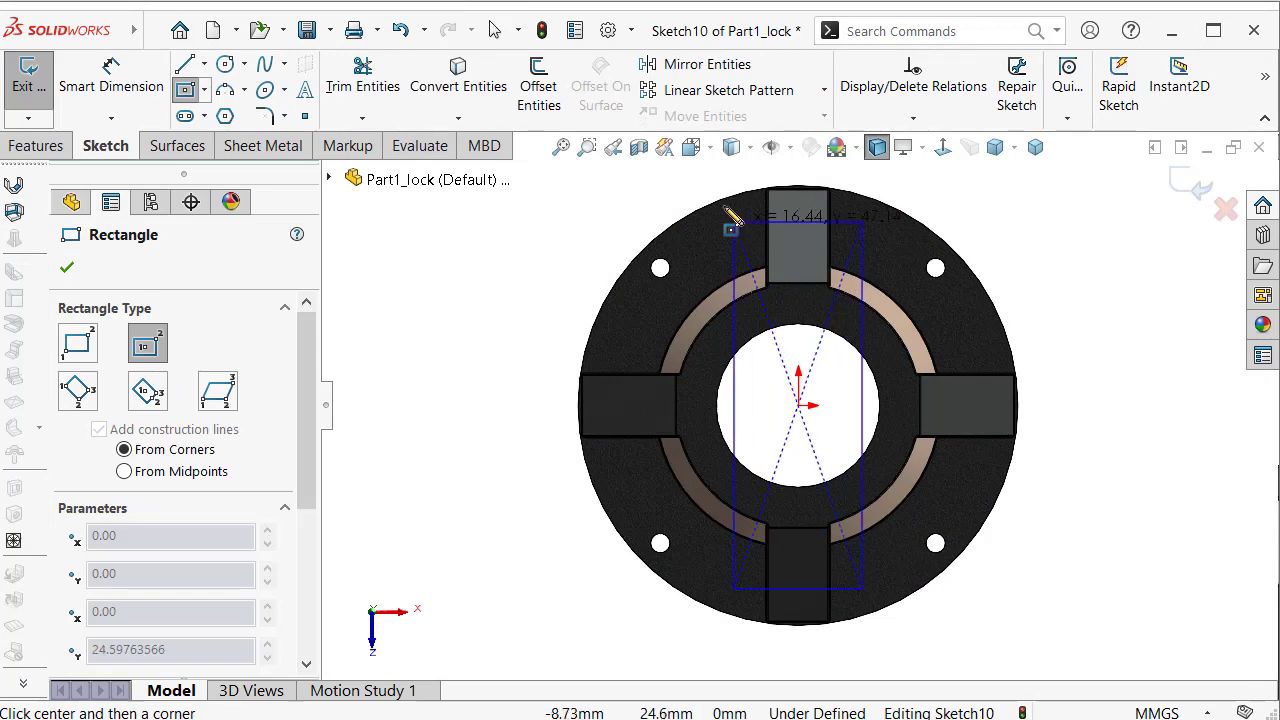
pyautogui.click(563, 208)
pyautogui.press('f')
# Dimension the rectangle's width to 54 mm.
pyautogui.press('d')
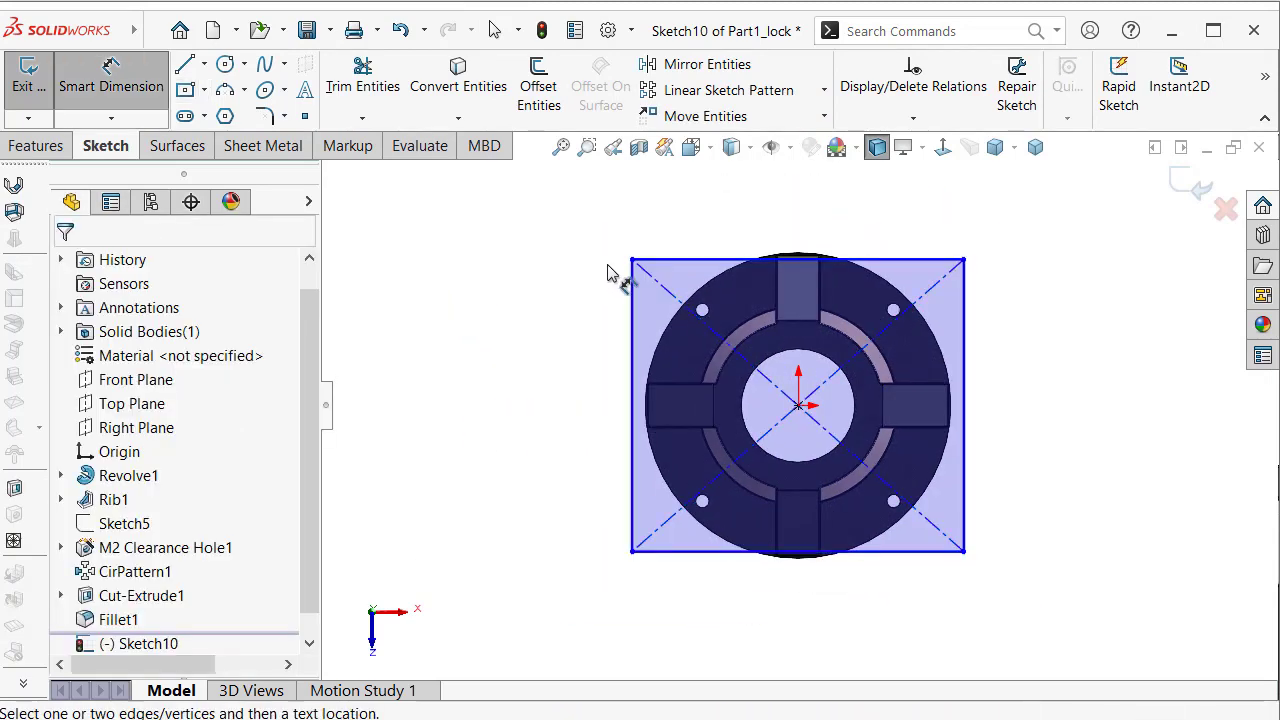
pyautogui.click(670, 260)
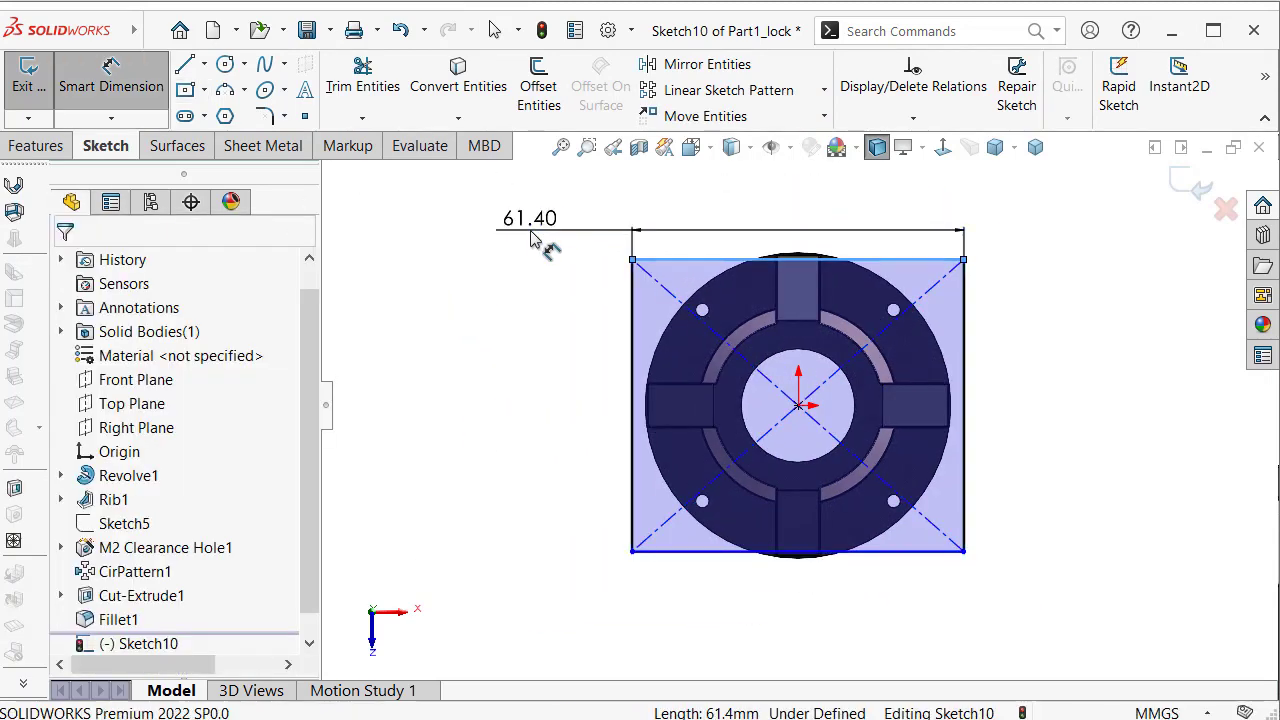
pyautogui.click(548, 245)
pyautogui.write('54')
pyautogui.press('Return')
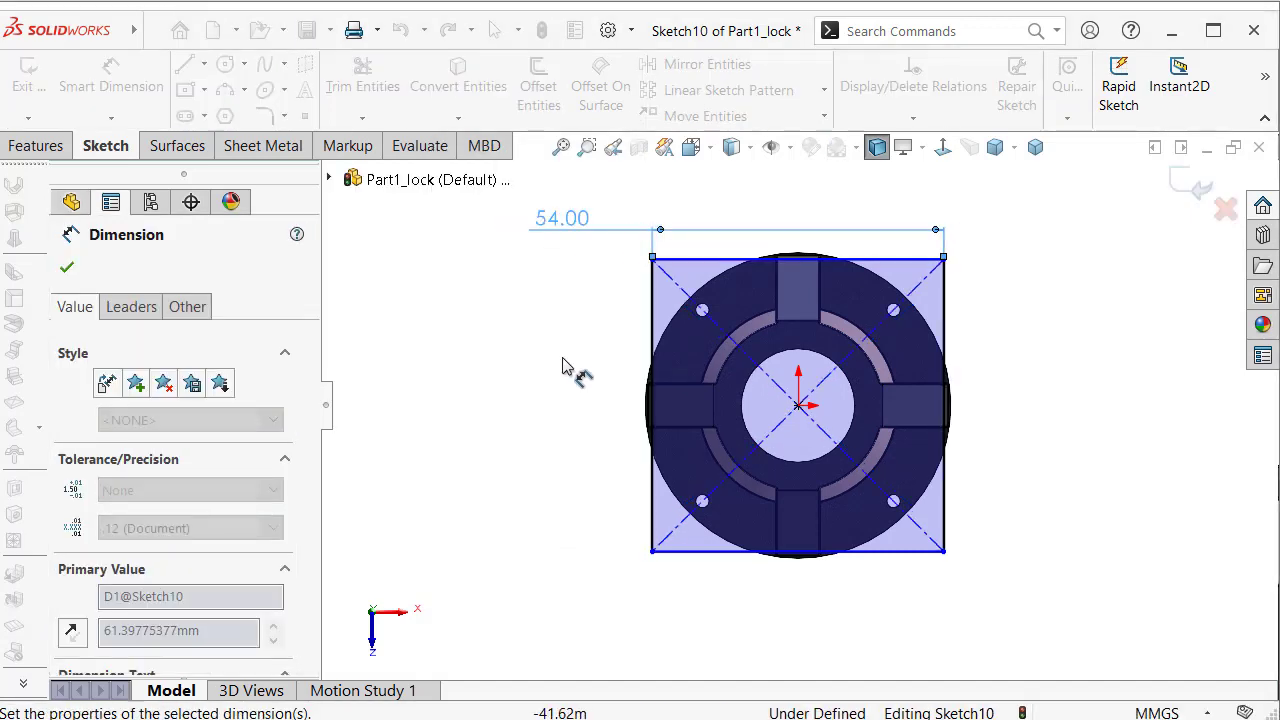
pyautogui.scroll(-5, 728, 253)
pyautogui.click(770, 365)
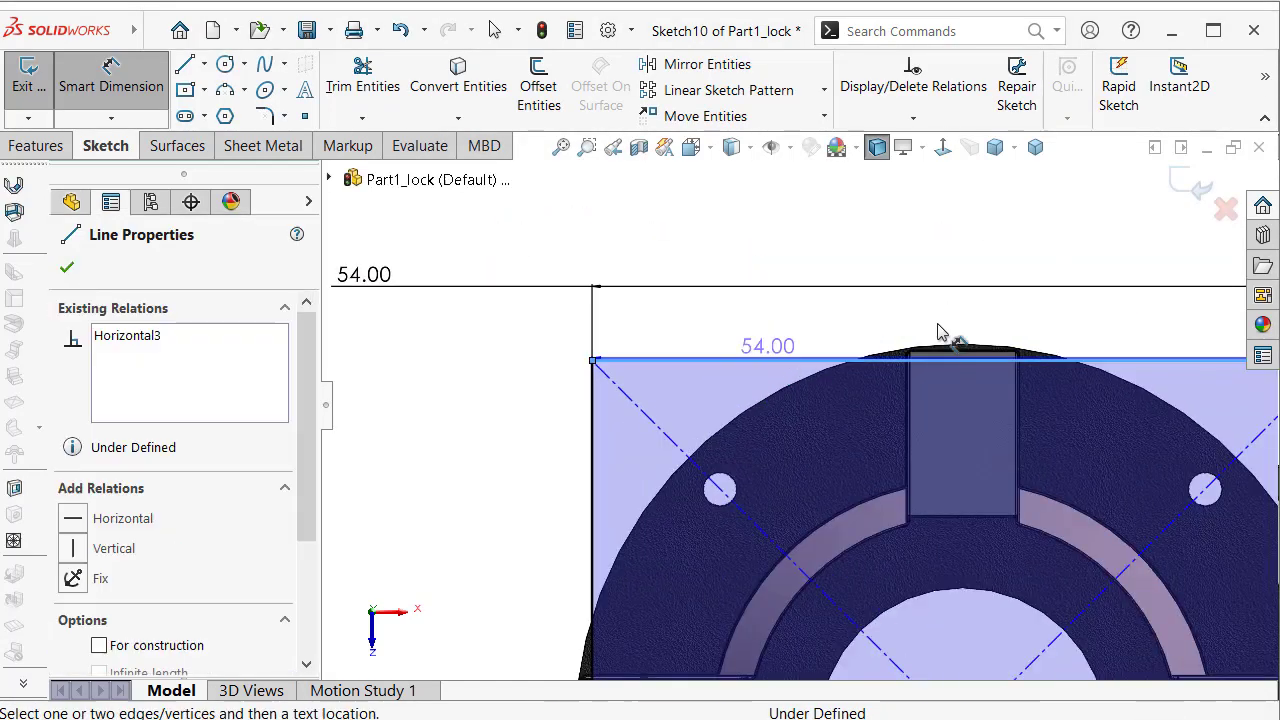
pyautogui.scroll(-3, 965, 330)
pyautogui.press('Escape')
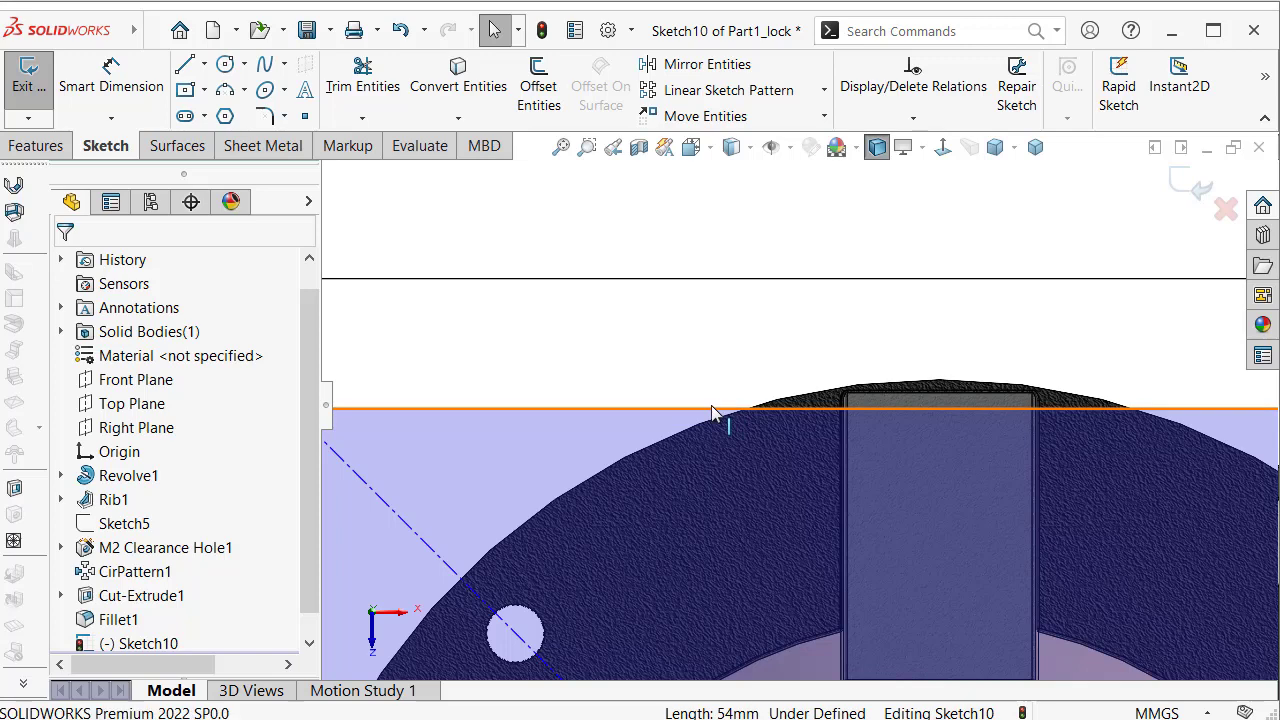
# Make the rectangle's top edge tangent to the flange rim and view the sketch isometrically.
pyautogui.click(713, 409)
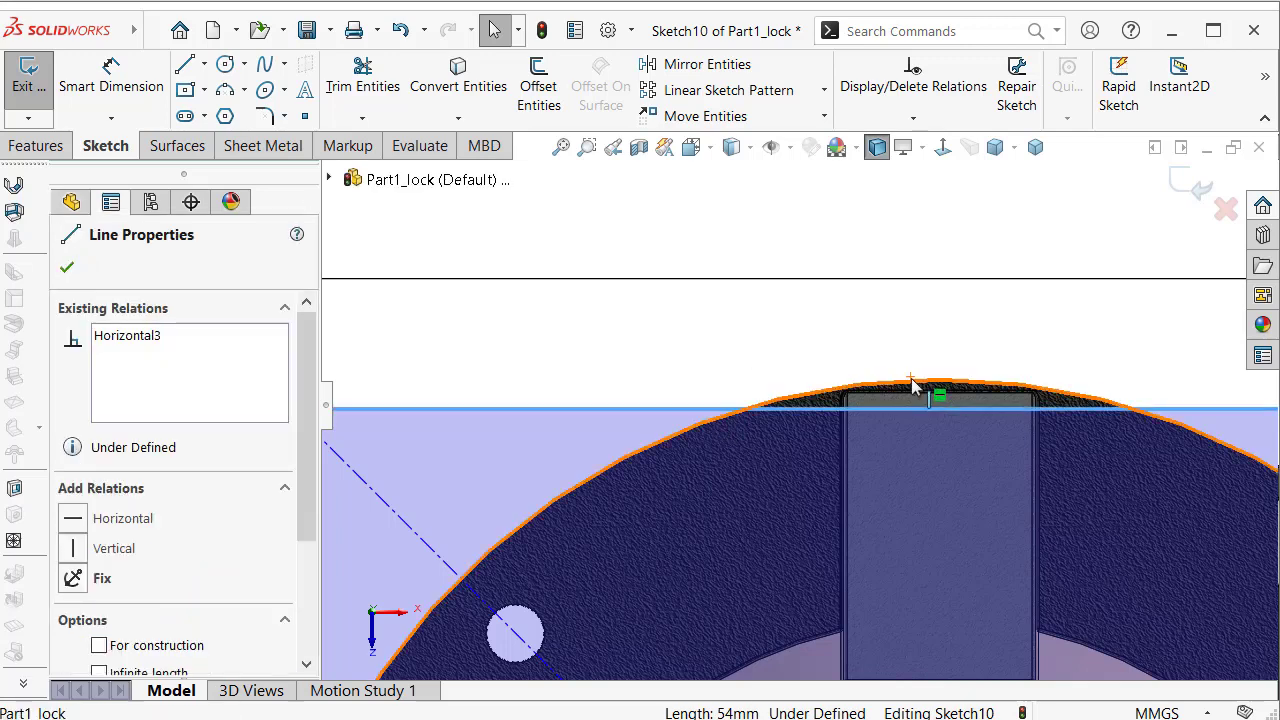
pyautogui.keyDown('ctrl'); pyautogui.click(918, 386); pyautogui.keyUp('ctrl')
pyautogui.click(966, 290)
pyautogui.scroll(3, 760, 357)
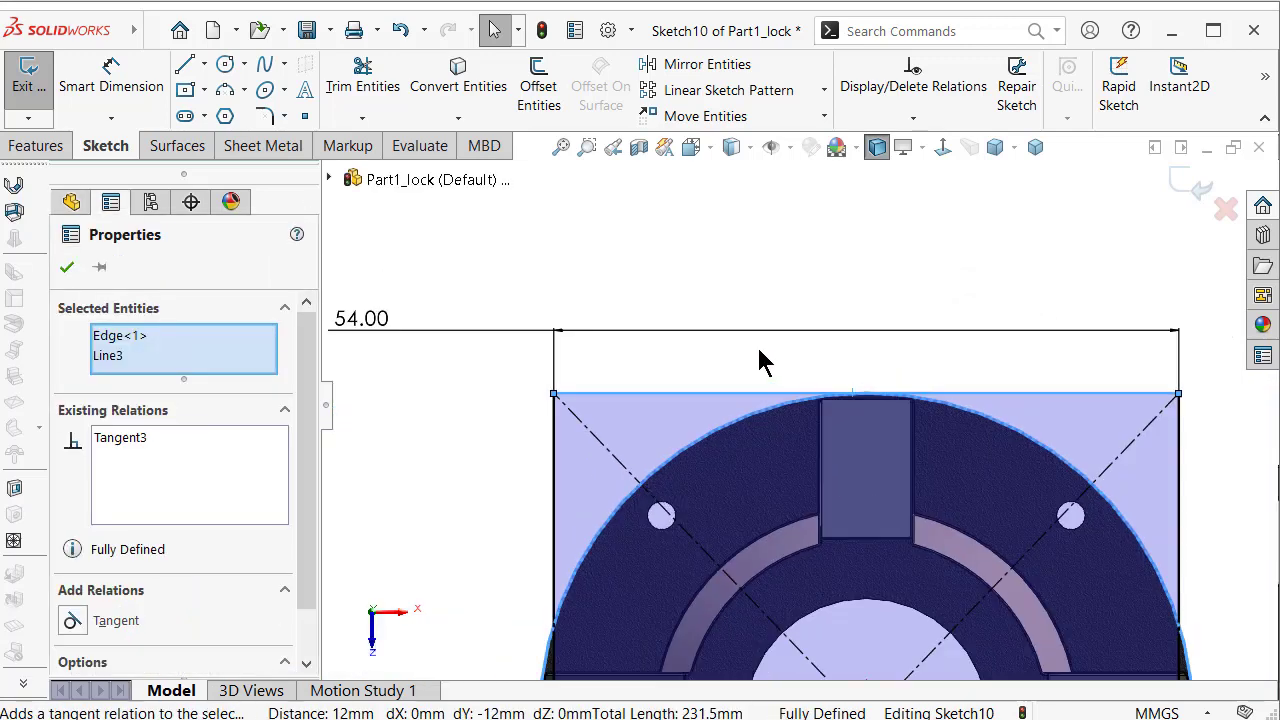
pyautogui.scroll(2, 760, 357)
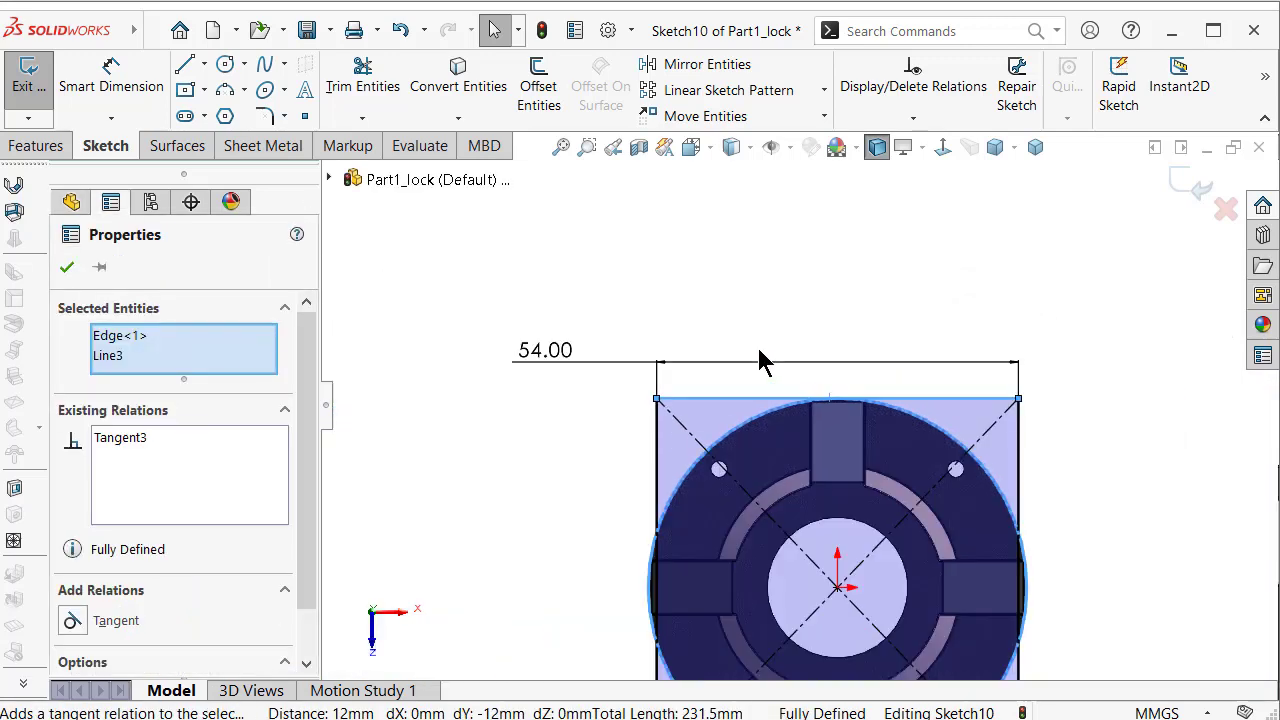
pyautogui.click(1035, 147)
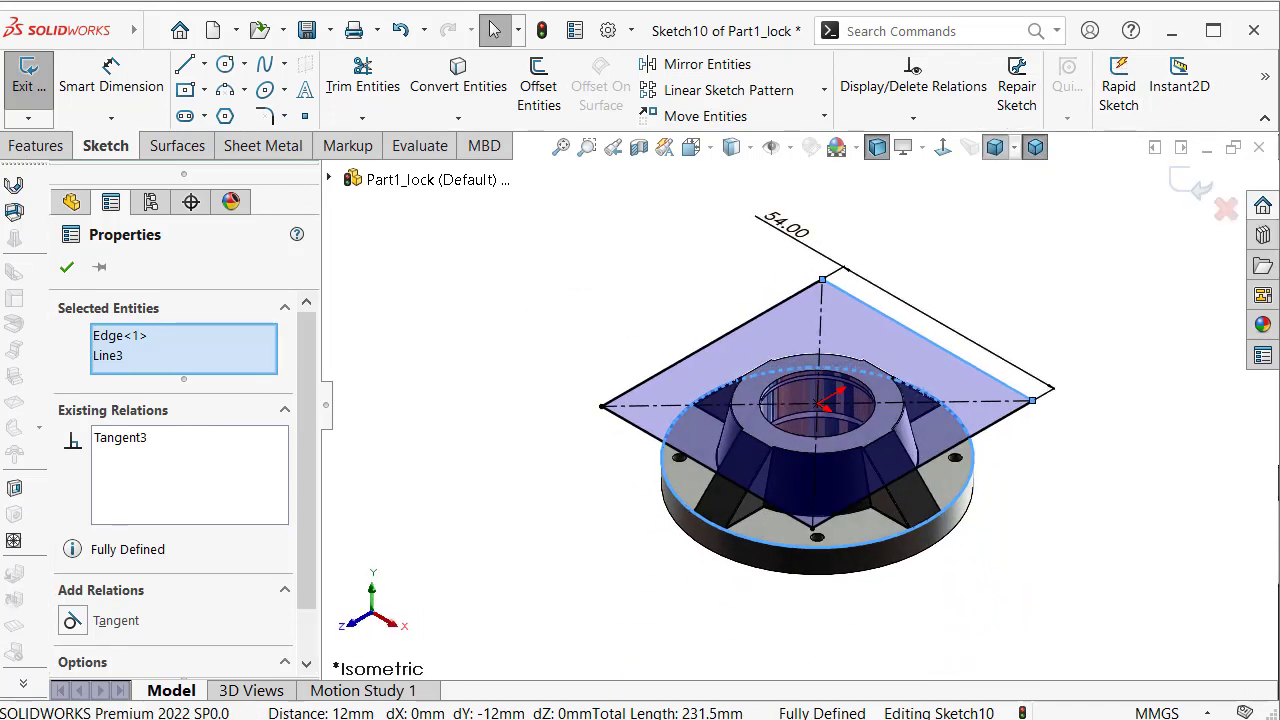
pyautogui.click(36, 148)
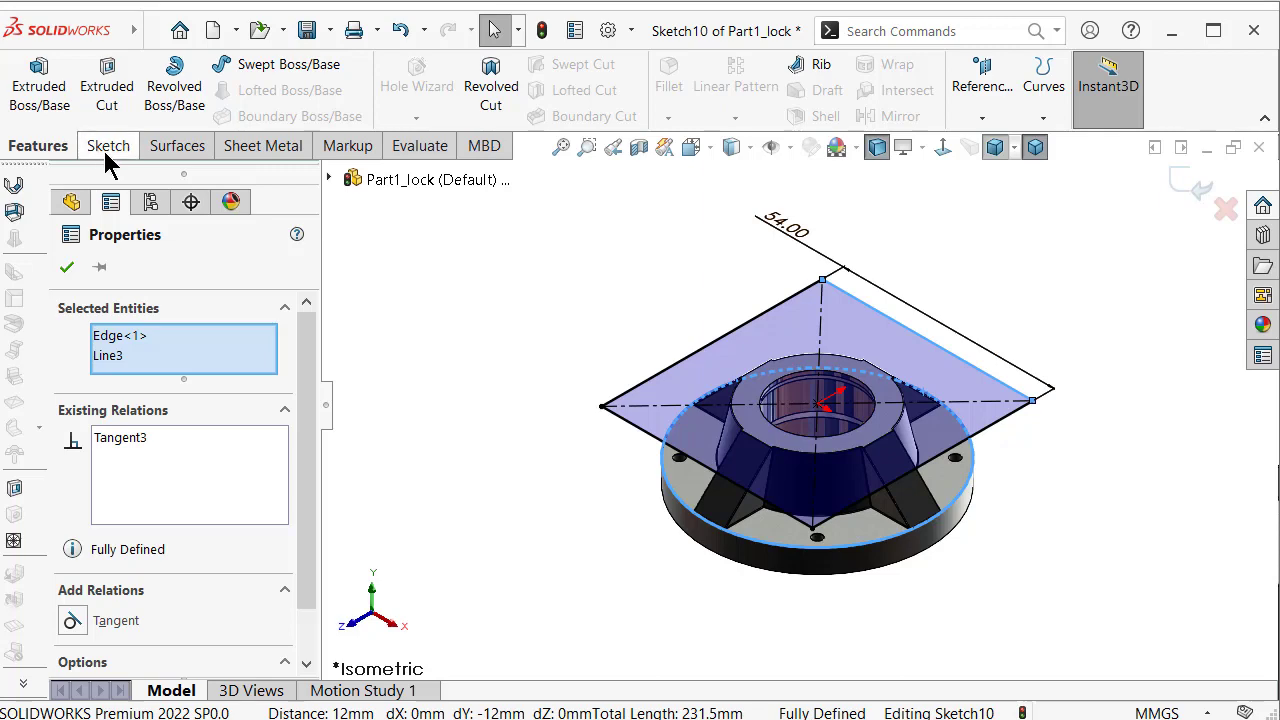
# Make a Through All cut with Flip side to cut from the 54 mm square, then orbit to inspect the flats.
pyautogui.click(107, 86)
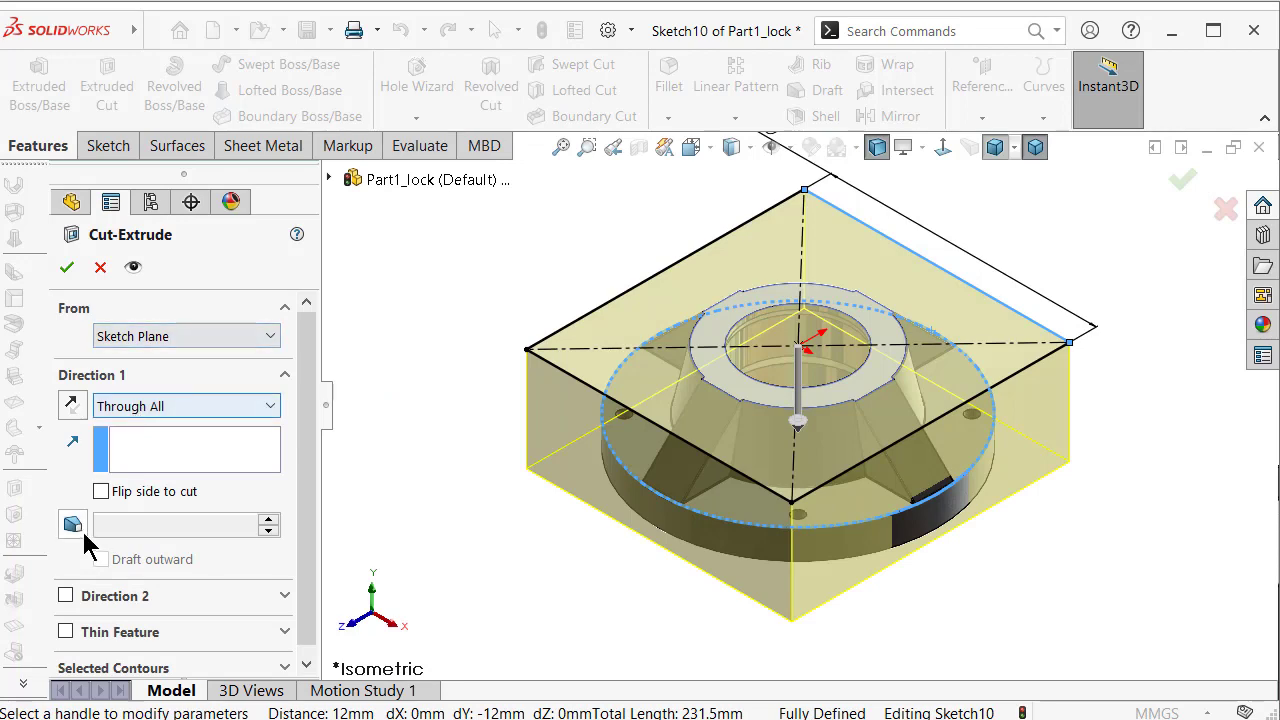
pyautogui.click(101, 491)
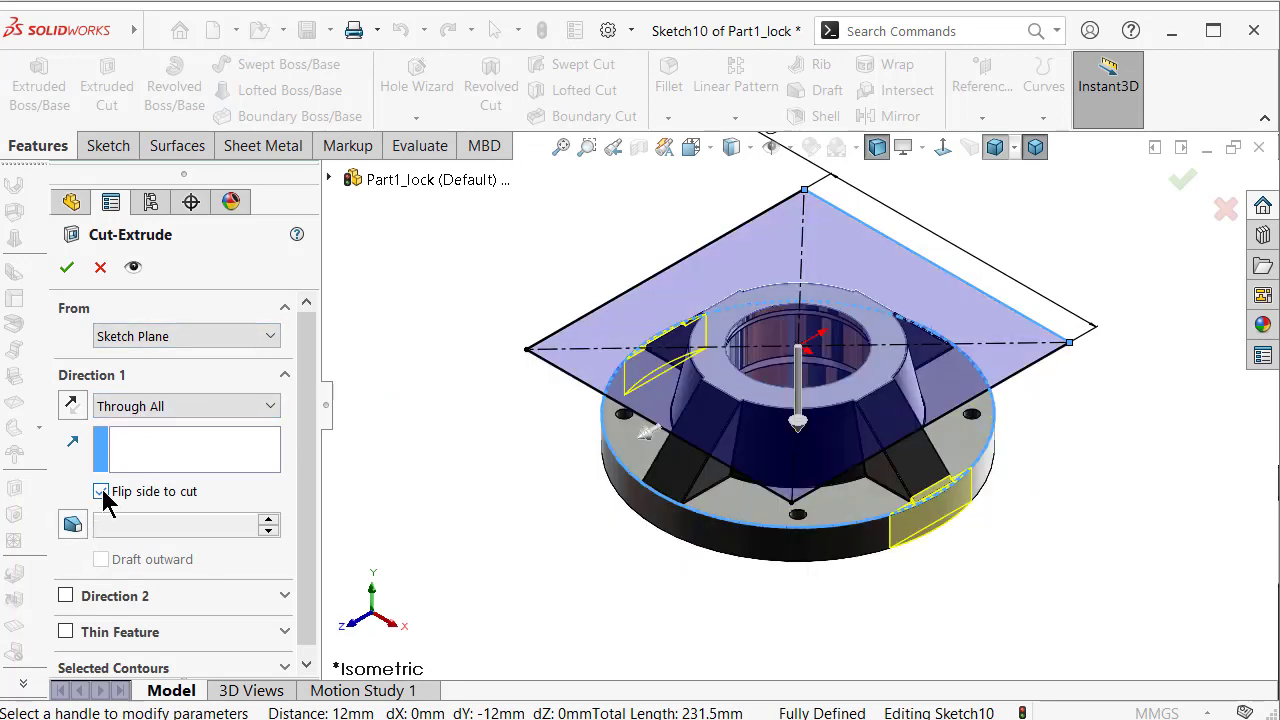
pyautogui.click(63, 270)
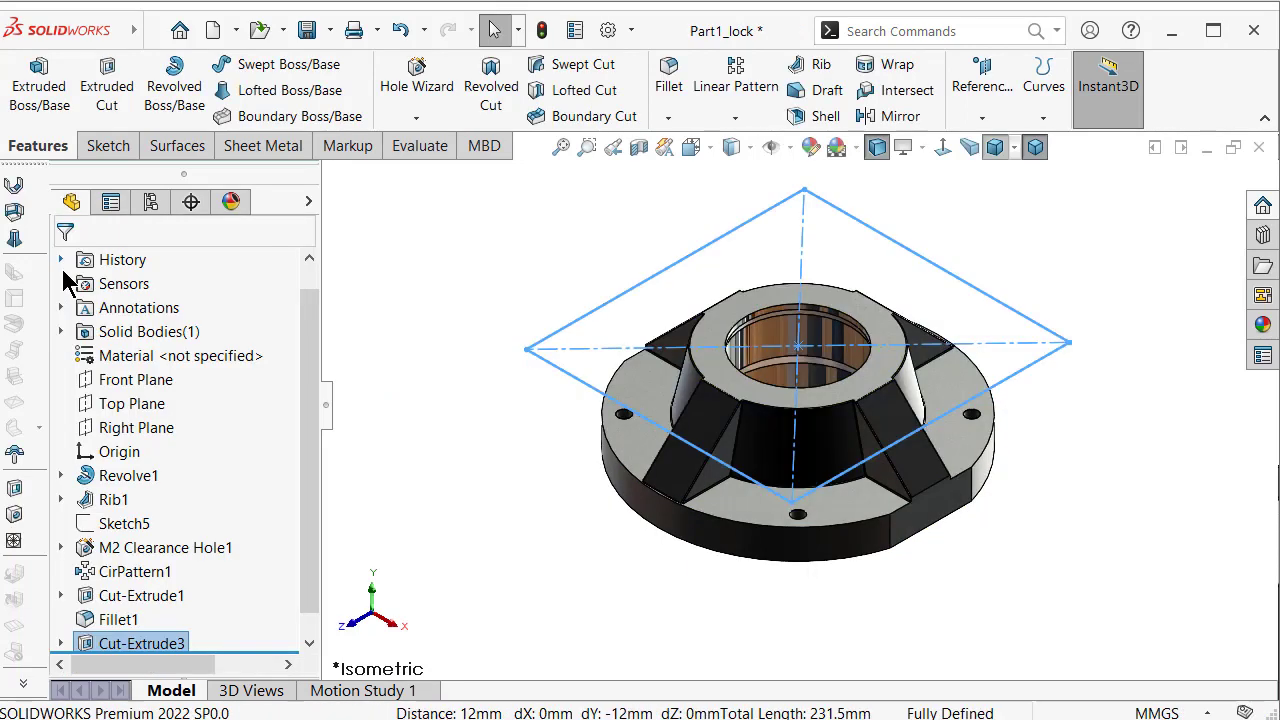
pyautogui.click(1040, 590)
pyautogui.moveTo(1000, 503)
pyautogui.mouseDown(button='middle')
pyautogui.moveTo(980, 700)
pyautogui.moveTo(980, 420)
pyautogui.mouseUp(button='middle')
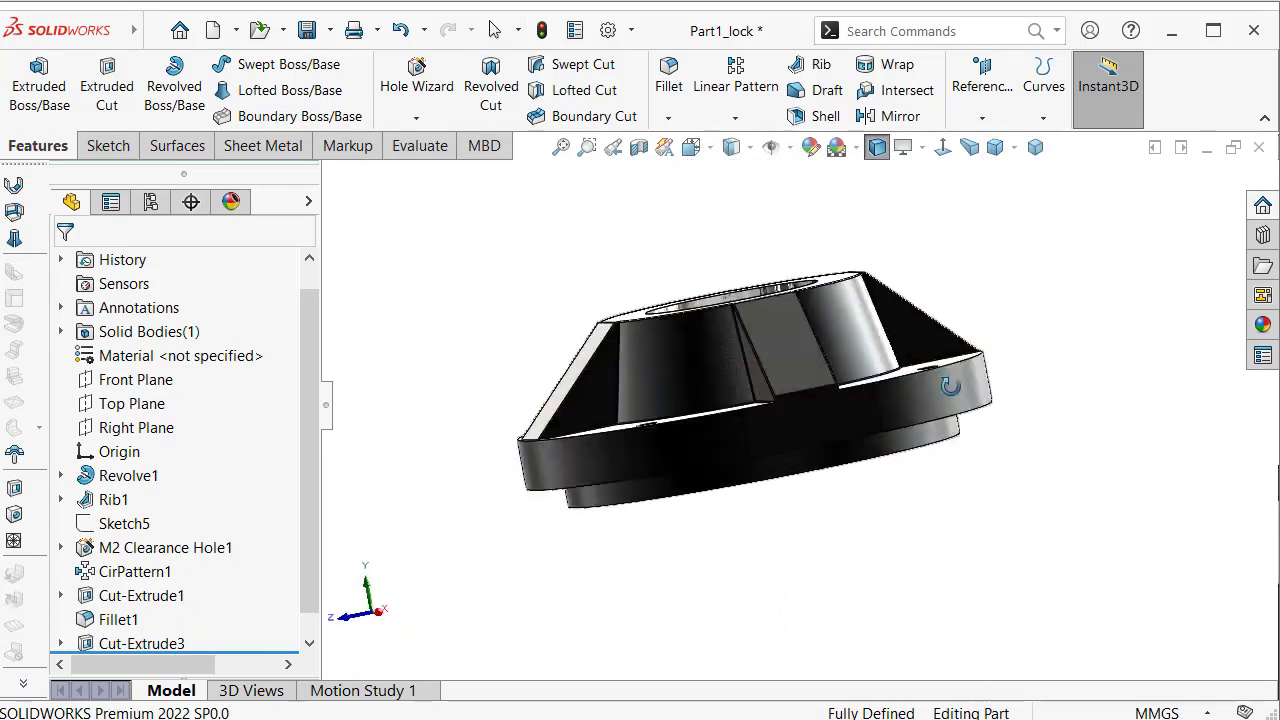
pyautogui.scroll(-3, 840, 362)
pyautogui.scroll(-2, 838, 368)
pyautogui.moveTo(837, 371); pyautogui.dragTo(889, 465, button='middle')
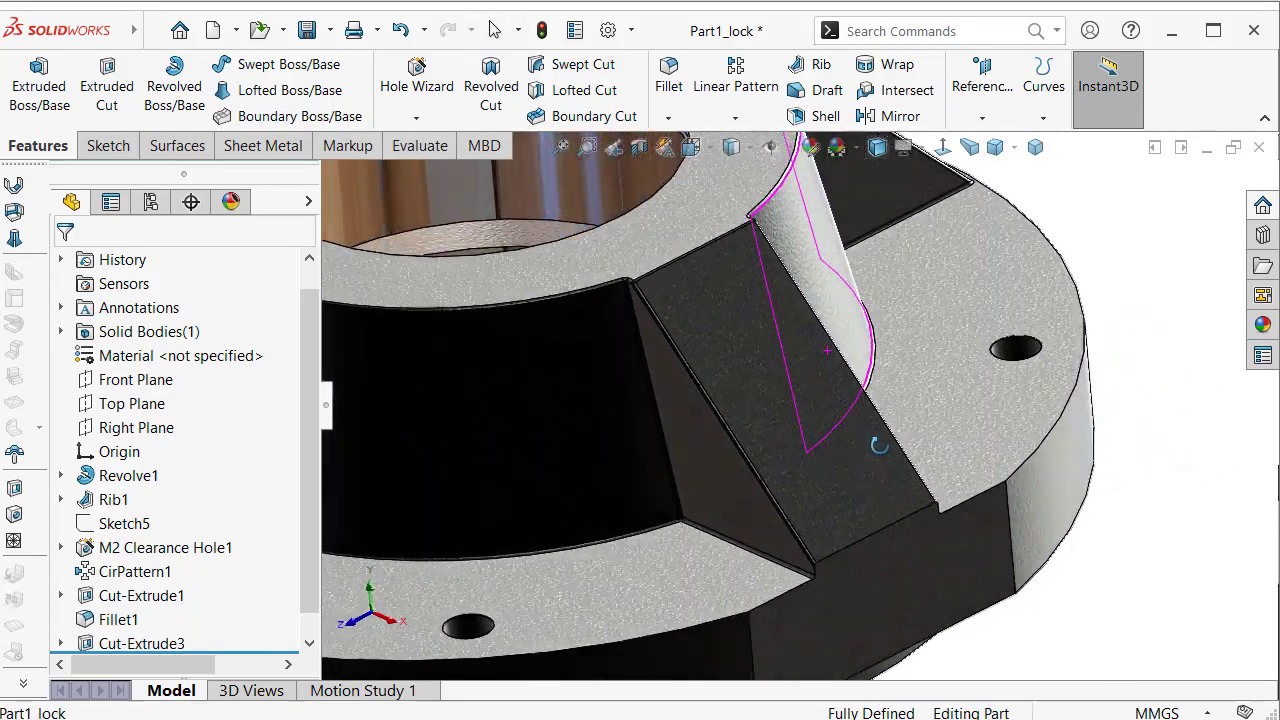
pyautogui.scroll(2, 889, 465)
pyautogui.scroll(3, 891, 462)
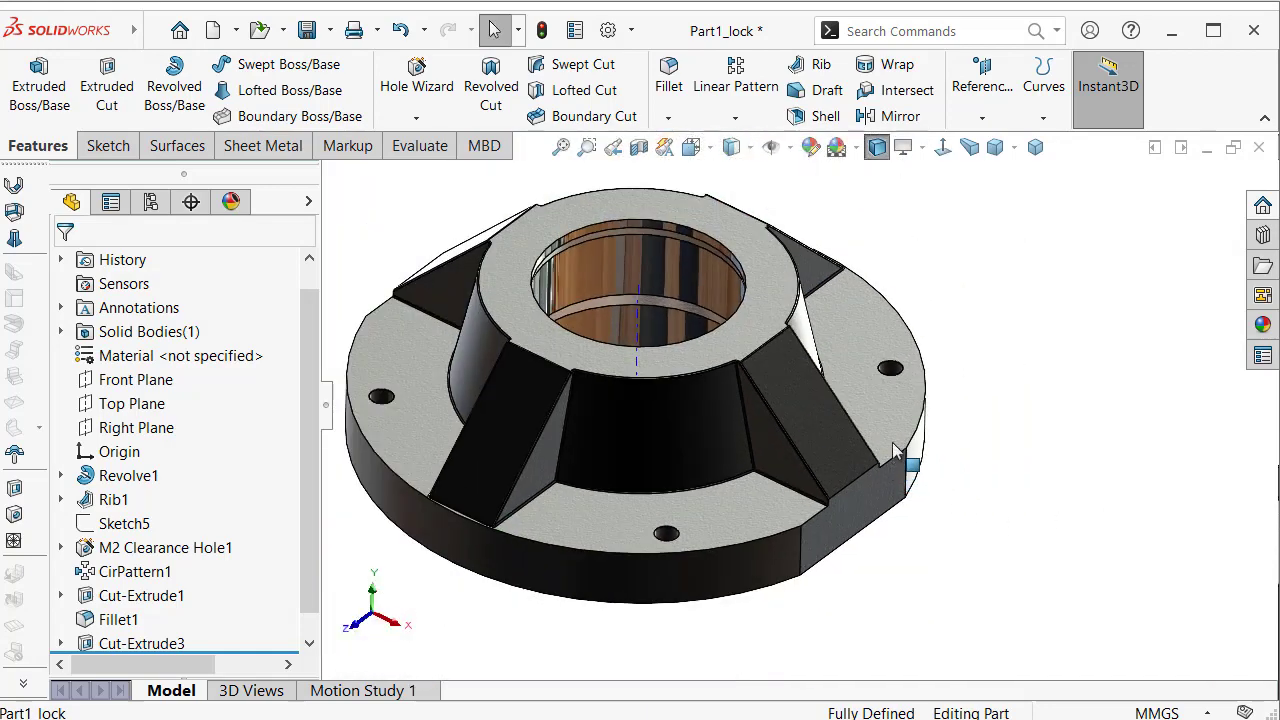
# Fillet the outer bottom edge and all 15 edges internal to the flat cut at 0.25 mm radius.
pyautogui.click(668, 85)
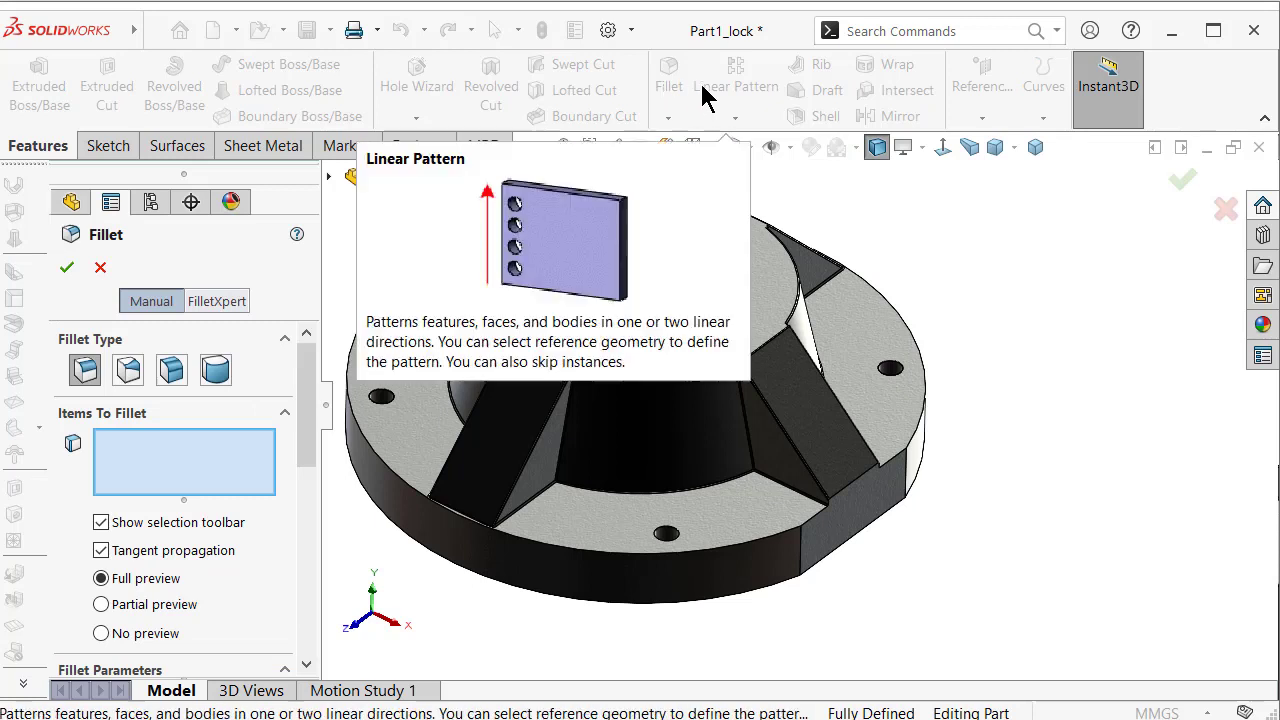
pyautogui.moveTo(307, 412); pyautogui.dragTo(307, 522)
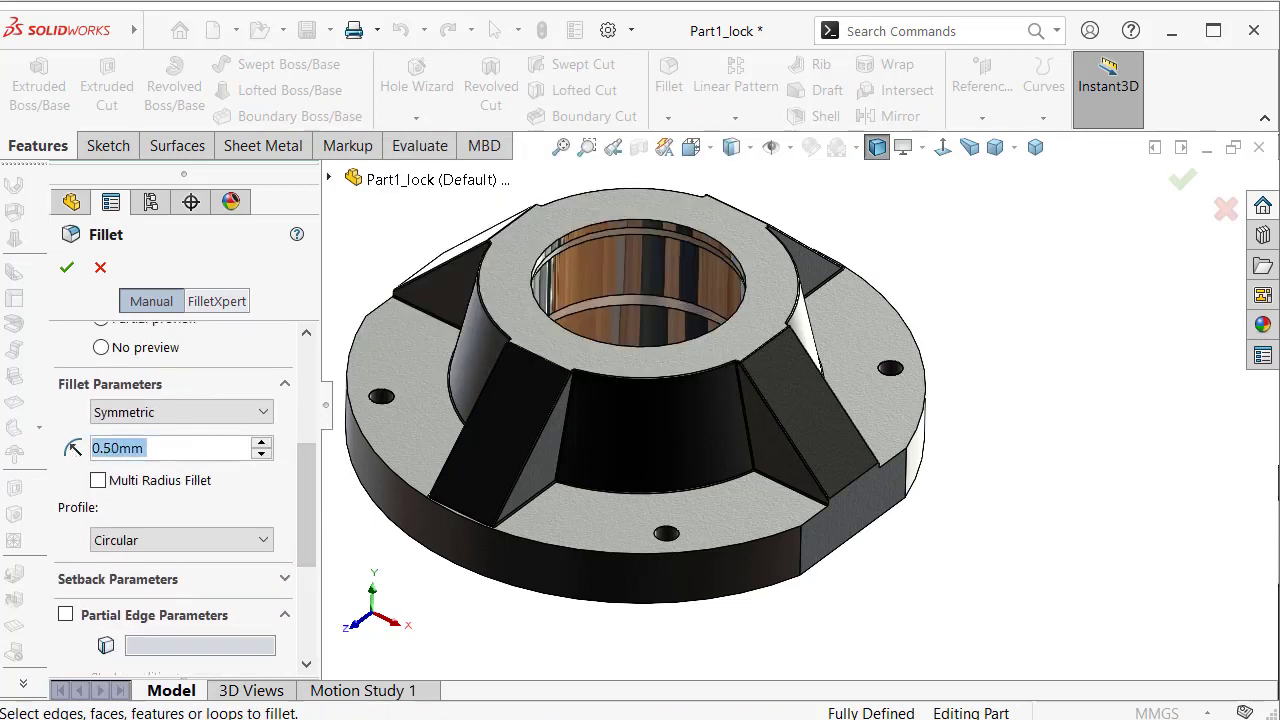
pyautogui.write('0.25')
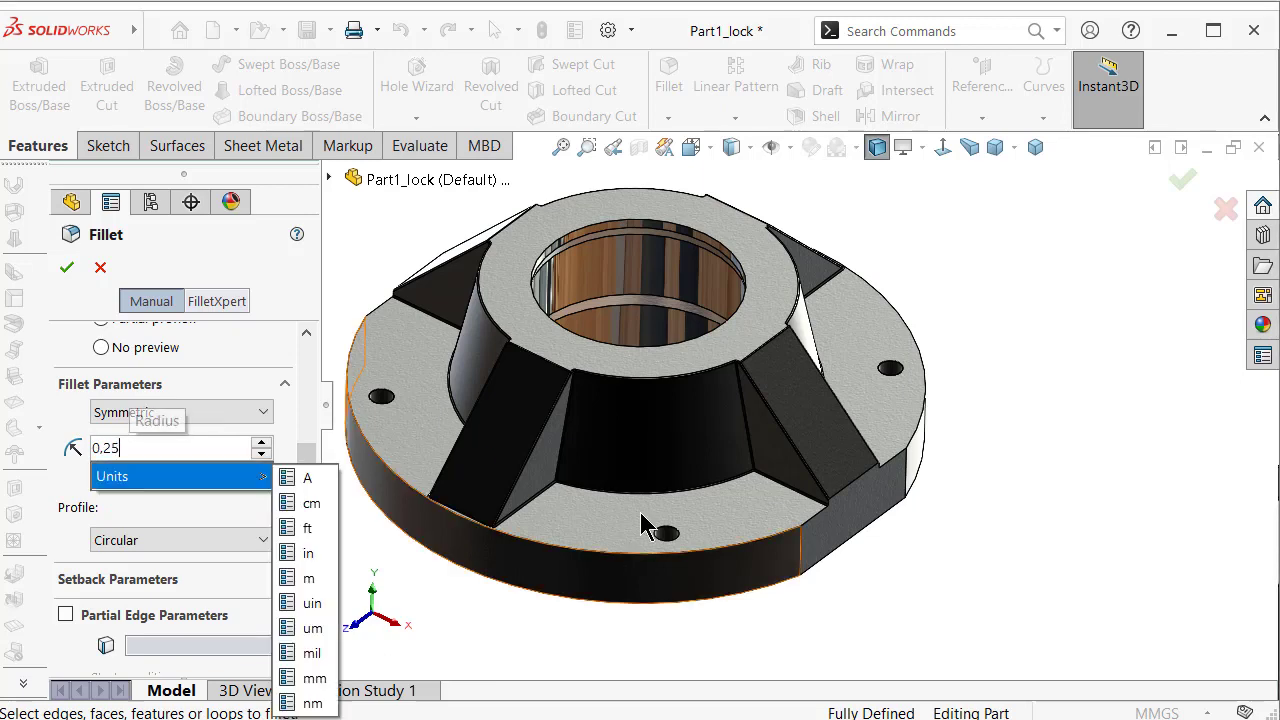
pyautogui.click(743, 555)
pyautogui.click(743, 555)
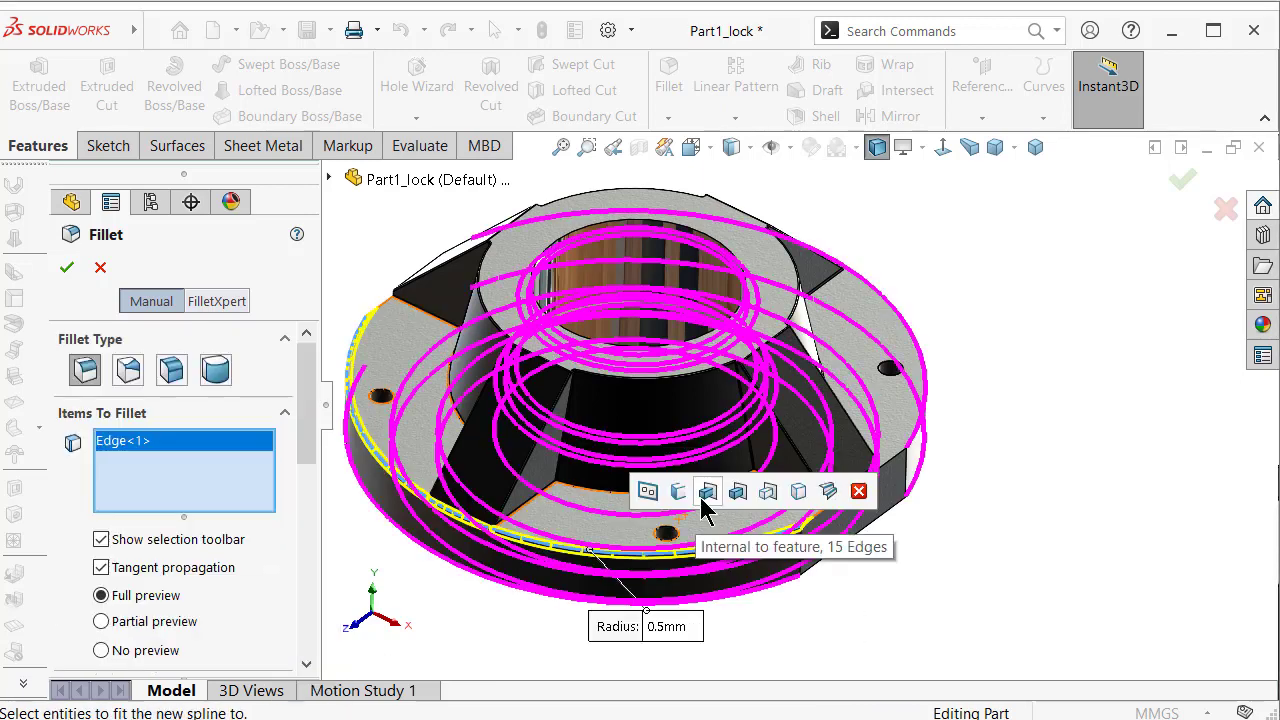
pyautogui.click(705, 495)
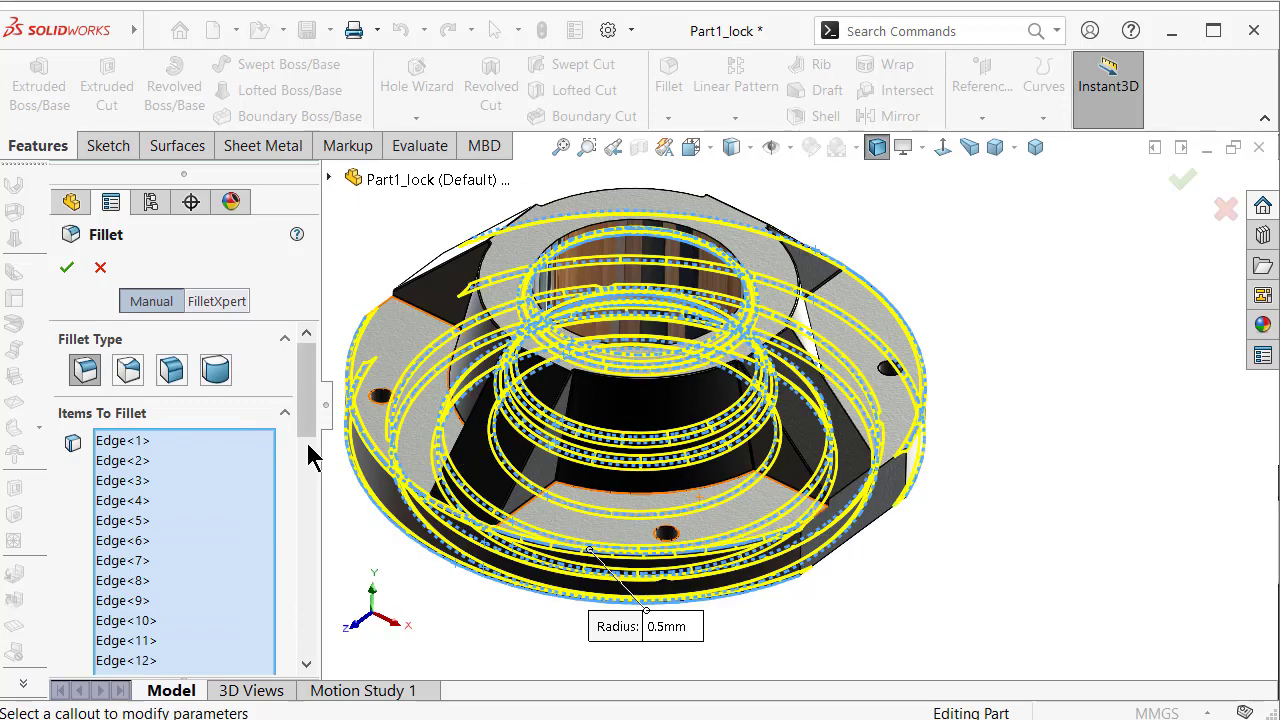
pyautogui.moveTo(317, 395); pyautogui.dragTo(317, 452)
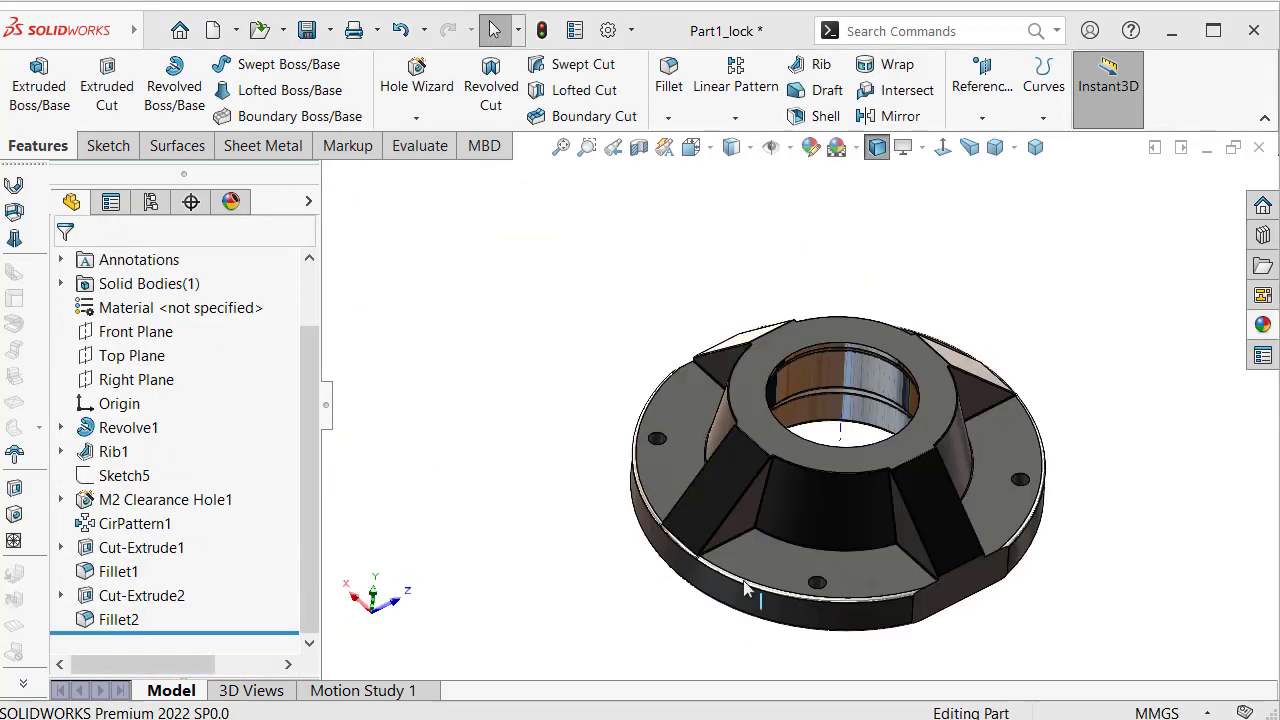
pyautogui.moveTo(762, 537)
pyautogui.mouseDown(button='middle')
pyautogui.moveTo(802, 146)
pyautogui.moveTo(792, 281)
pyautogui.moveTo(686, 289)
pyautogui.moveTo(617, 257)
pyautogui.moveTo(600, 351)
pyautogui.moveTo(586, 328)
pyautogui.moveTo(523, 360)
pyautogui.moveTo(446, 463)
pyautogui.moveTo(543, 589)
pyautogui.moveTo(543, 534)
pyautogui.mouseUp(button='middle')
pyautogui.moveTo(818, 533)
pyautogui.mouseDown(button='middle')
pyautogui.moveTo(851, 537)
pyautogui.moveTo(866, 500)
pyautogui.moveTo(853, 516)
pyautogui.mouseUp(button='middle')
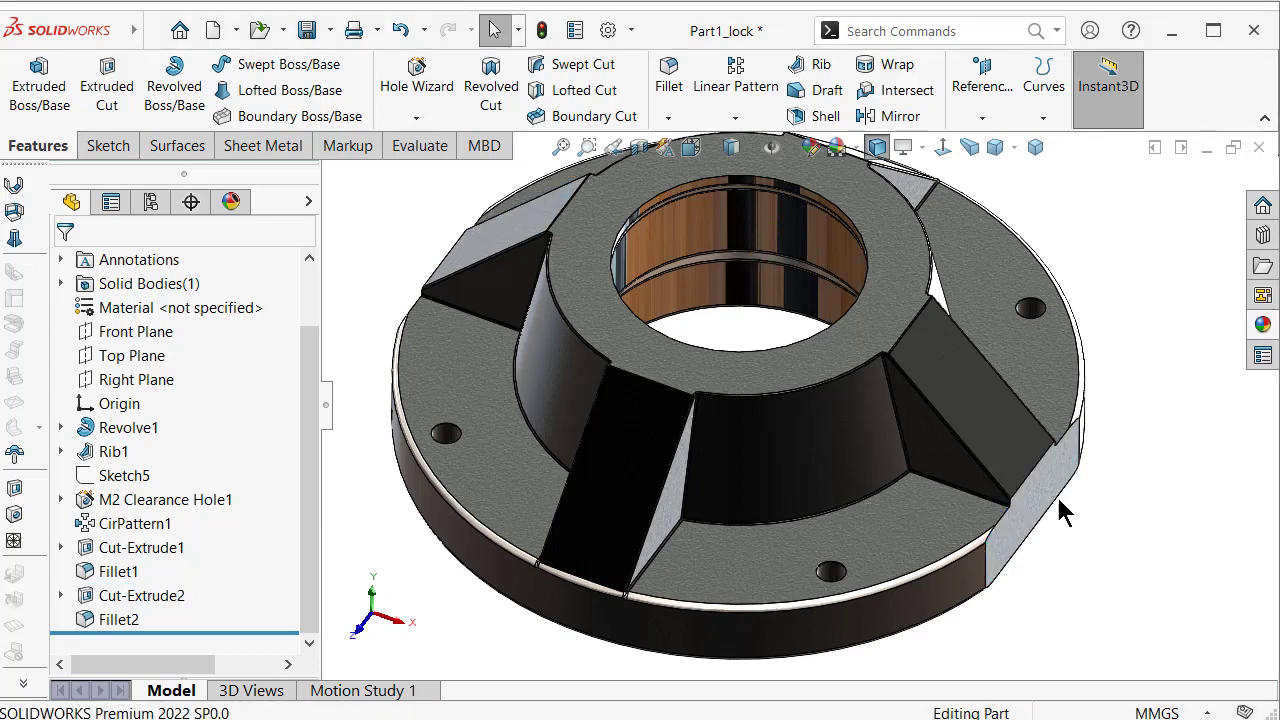
pyautogui.click(986, 512)
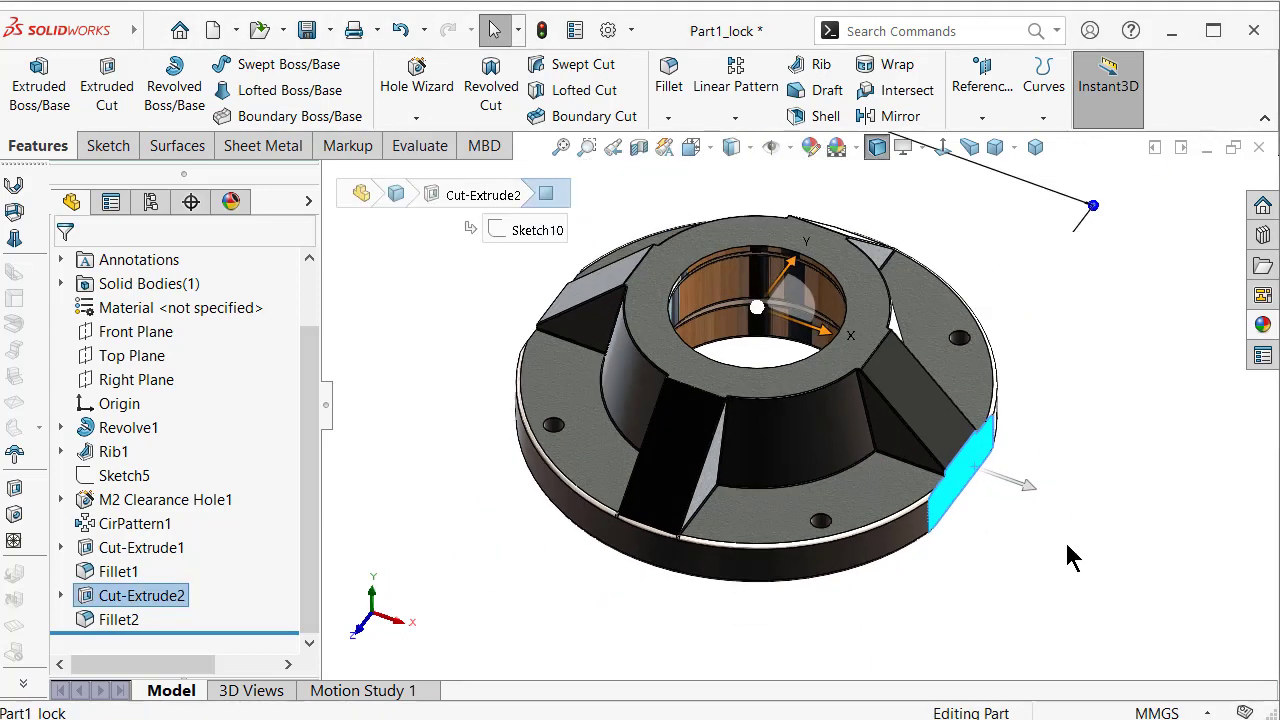
pyautogui.moveTo(1070, 557)
pyautogui.mouseDown(button='middle')
pyautogui.moveTo(1143, 586)
pyautogui.moveTo(842, 510)
pyautogui.mouseUp(button='middle')
pyautogui.click(600, 393)
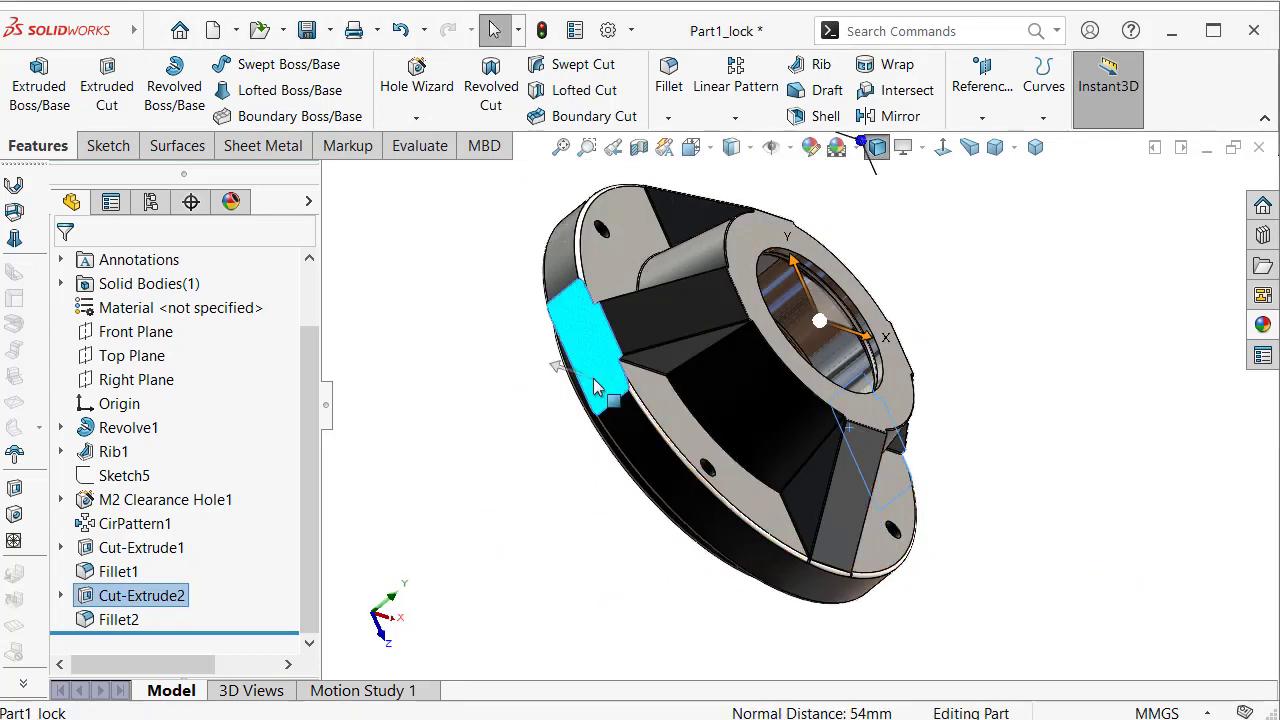
pyautogui.click(1262, 325)
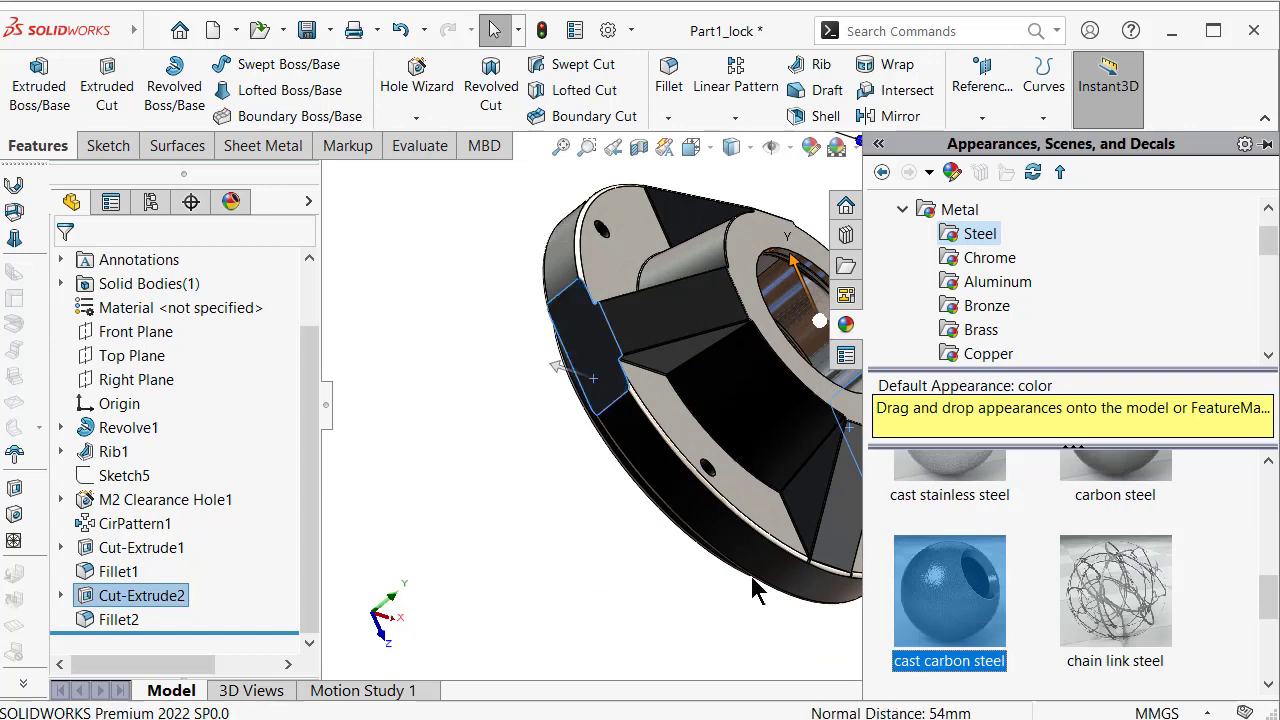
pyautogui.click(586, 557)
pyautogui.scroll(2, 783, 487)
pyautogui.moveTo(783, 487); pyautogui.dragTo(925, 263, button='middle')
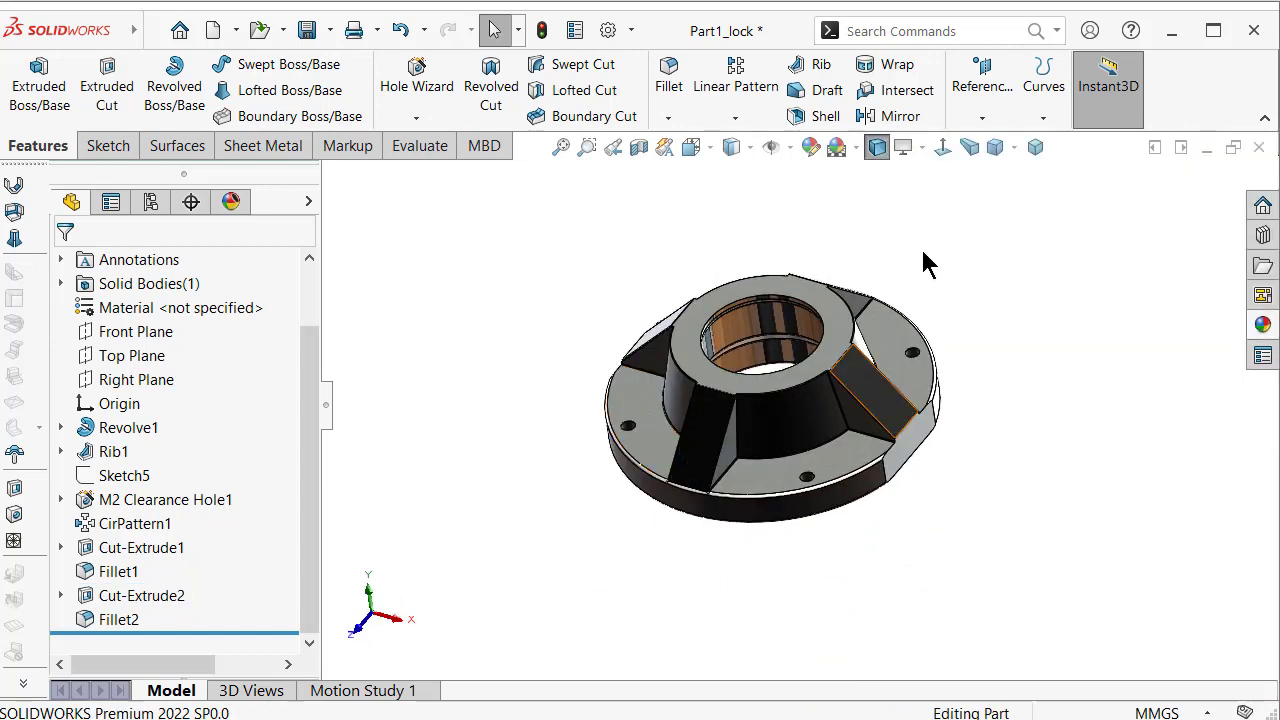
pyautogui.click(1036, 148)
pyautogui.scroll(-2, 820, 288)
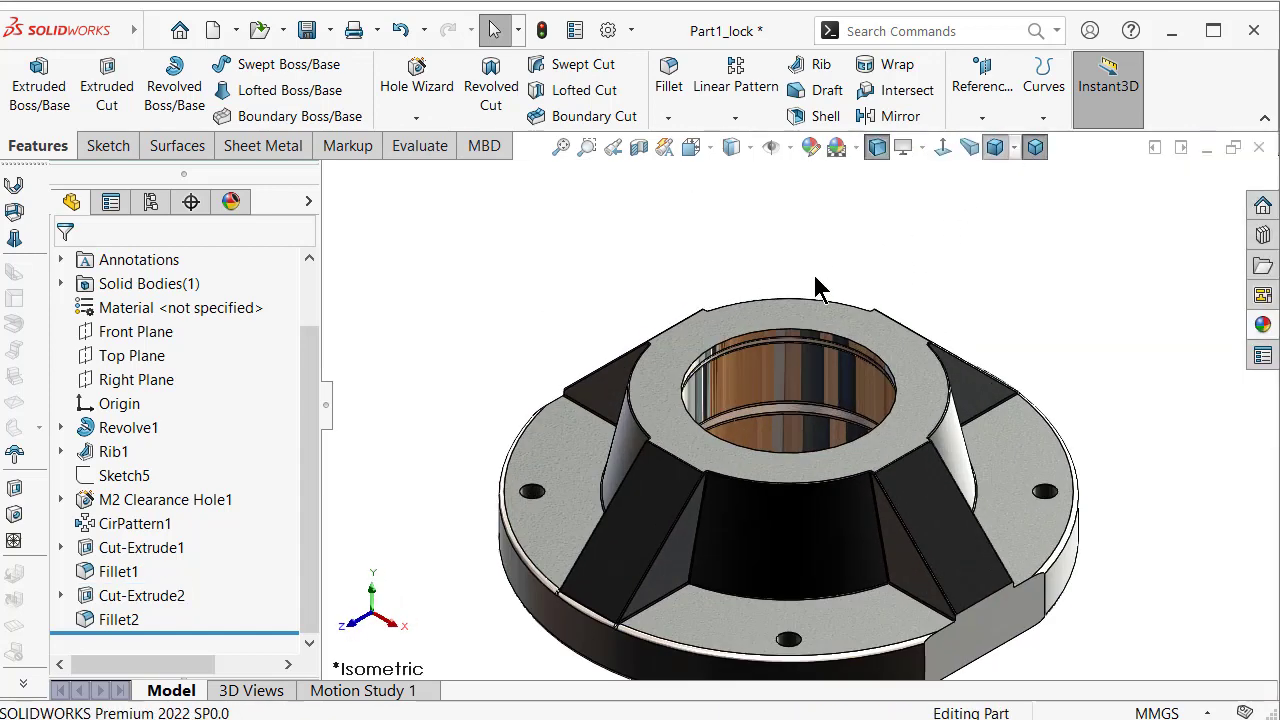
# Collapse the feature tree and inspect the bore grooves in a section view, then turn the section off.
pyautogui.click(326, 409)
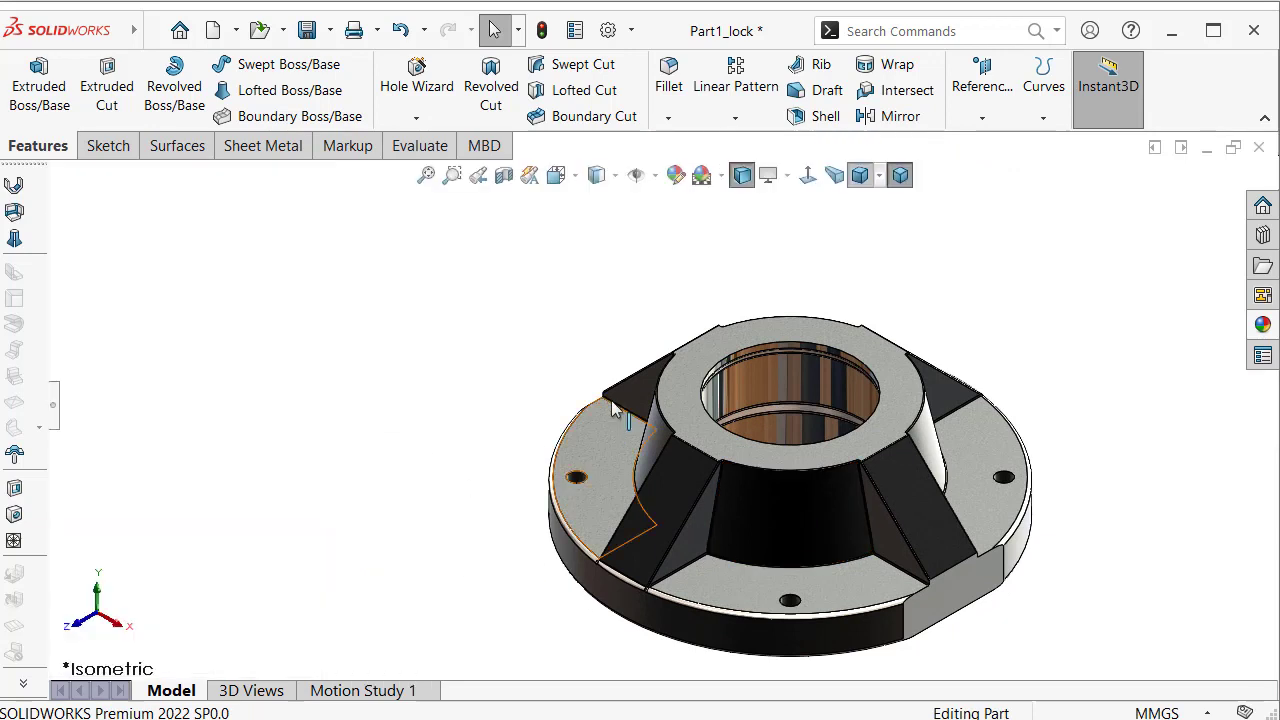
pyautogui.click(504, 176)
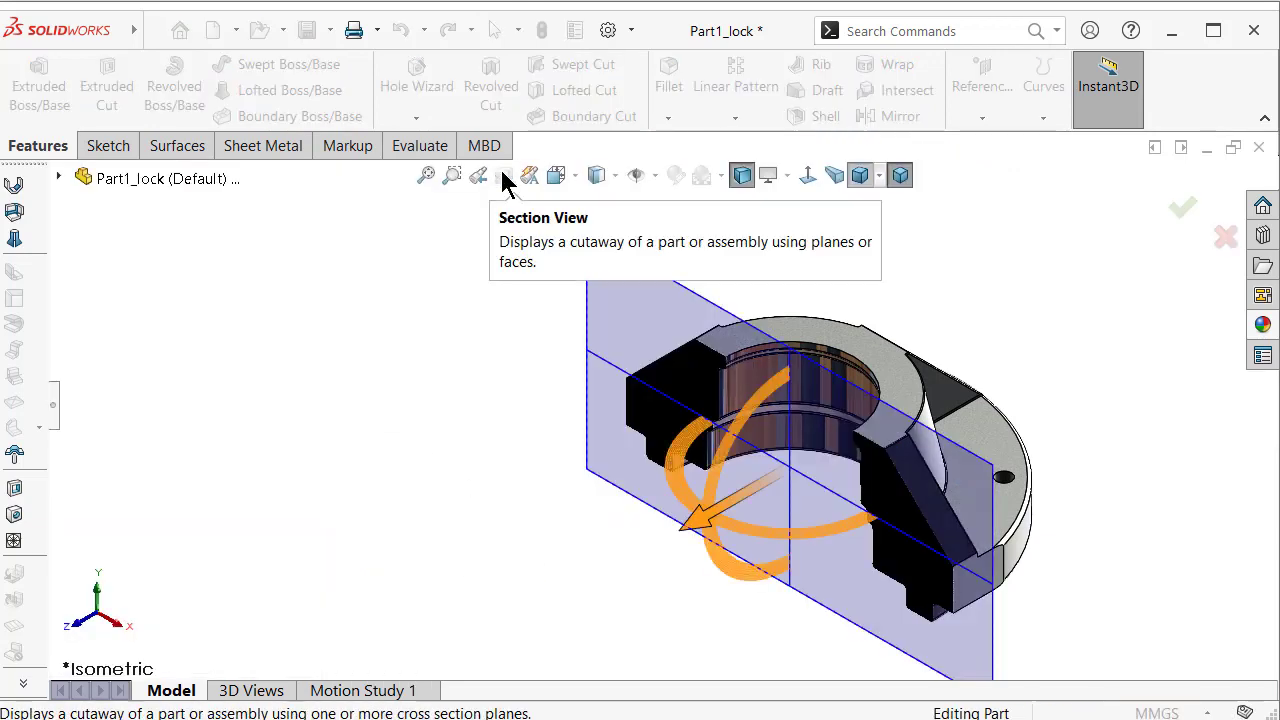
pyautogui.click(1182, 207)
pyautogui.moveTo(948, 397)
pyautogui.mouseDown(button='middle')
pyautogui.moveTo(972, 281)
pyautogui.moveTo(863, 263)
pyautogui.mouseUp(button='middle')
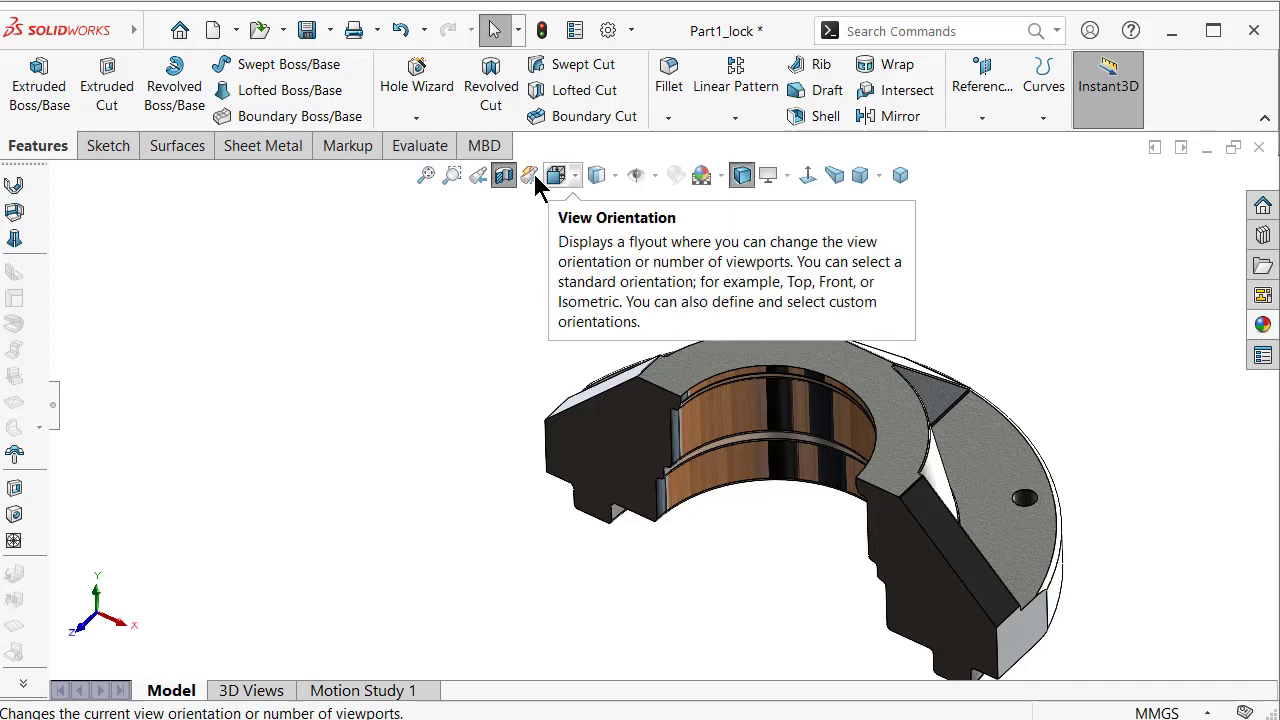
pyautogui.click(504, 175)
# Show the whole part from the isometric direction in perspective.
pyautogui.click(893, 180)
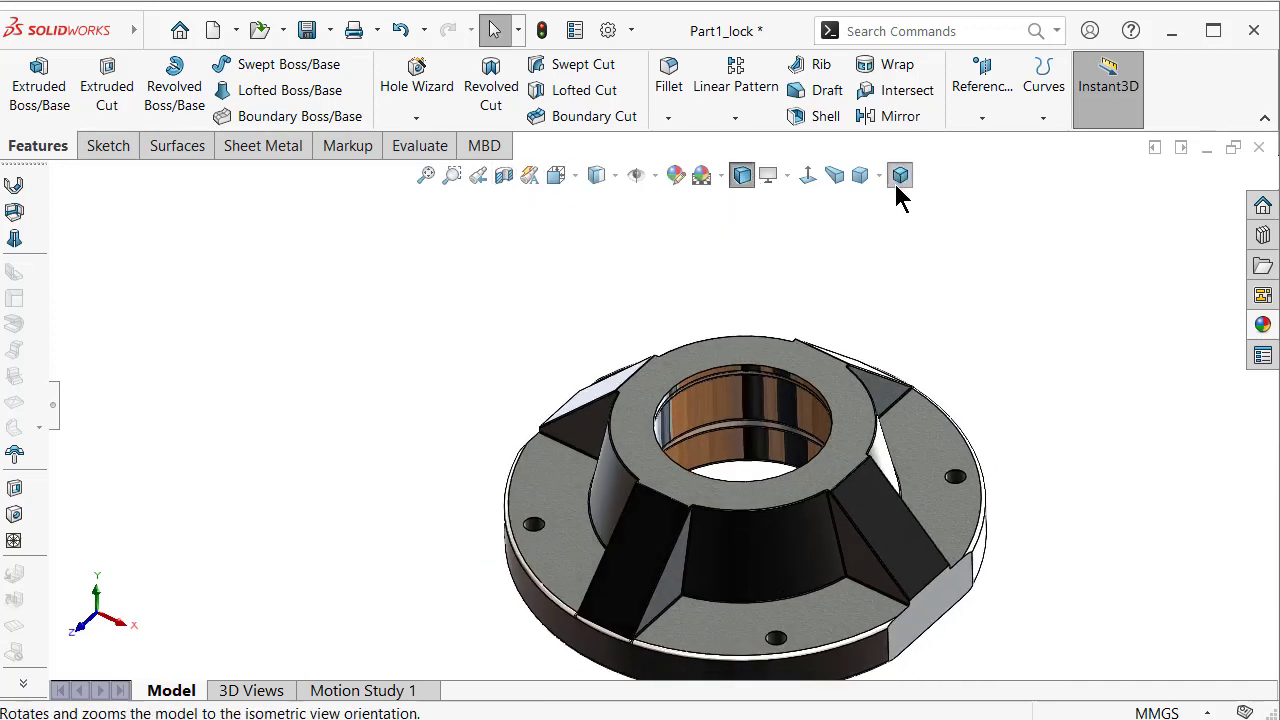
pyautogui.click(831, 178)
pyautogui.scroll(-2, 623, 358)
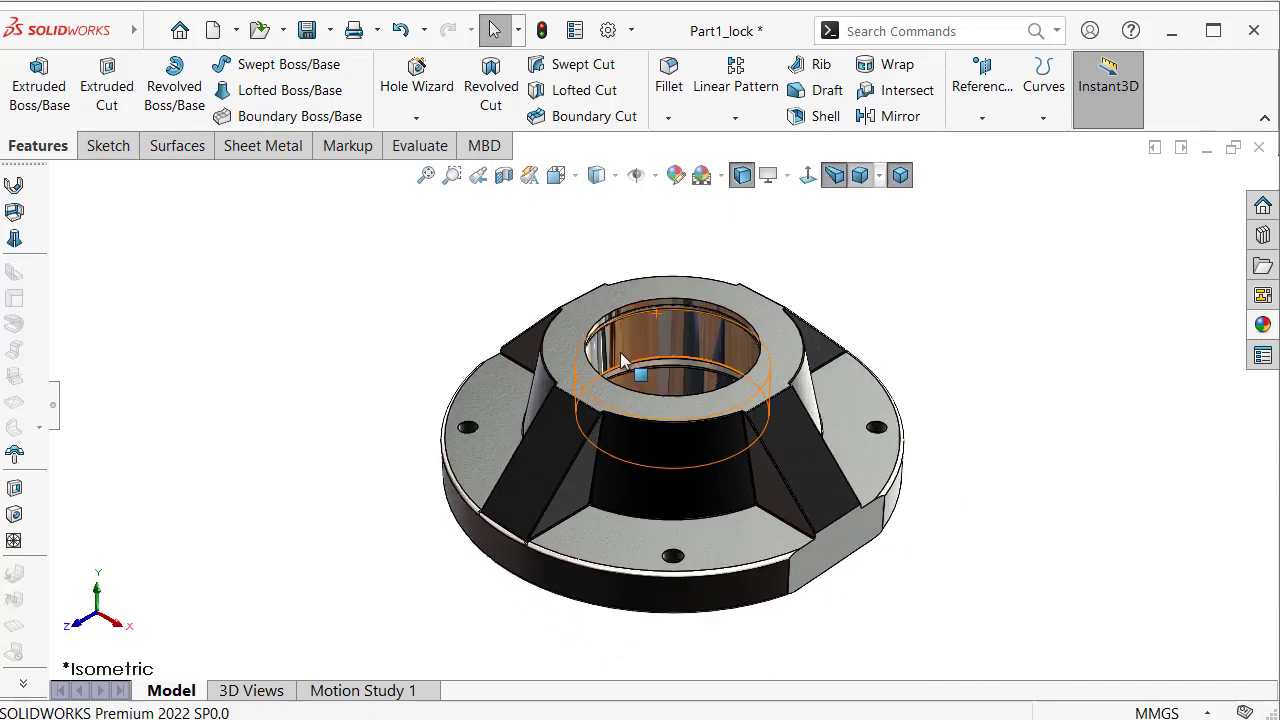
pyautogui.scroll(-2, 363, 318)
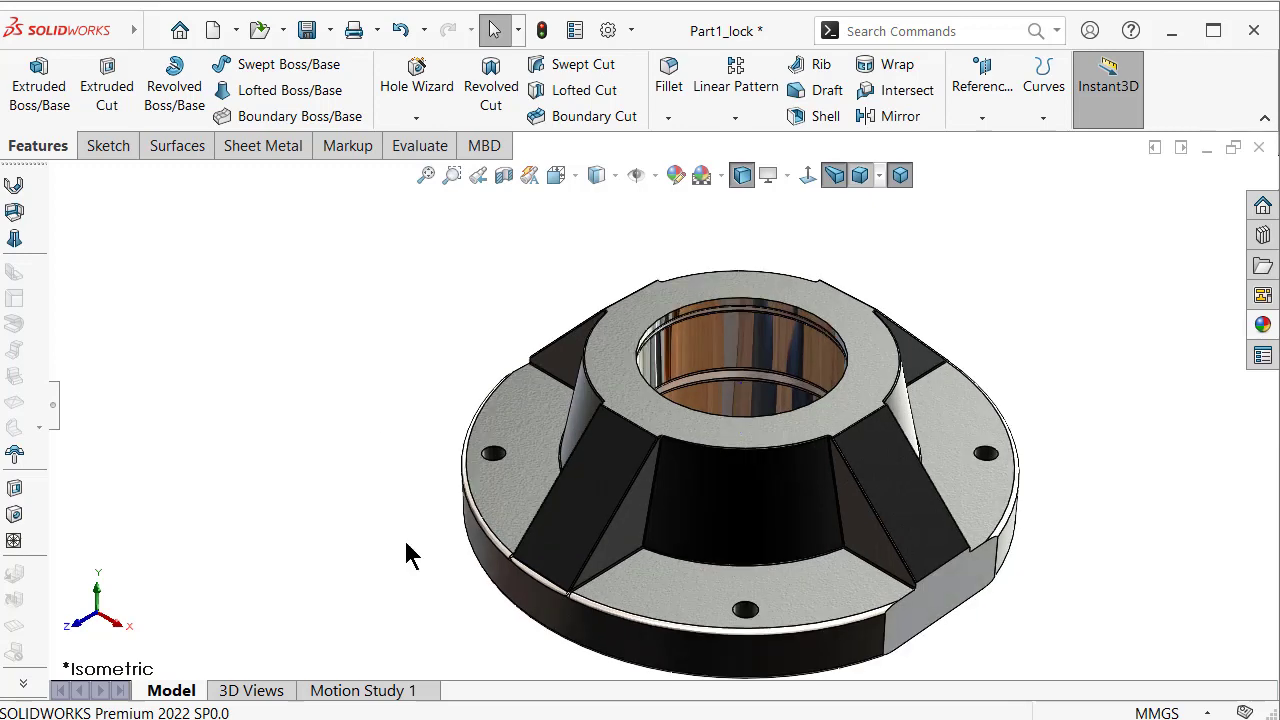